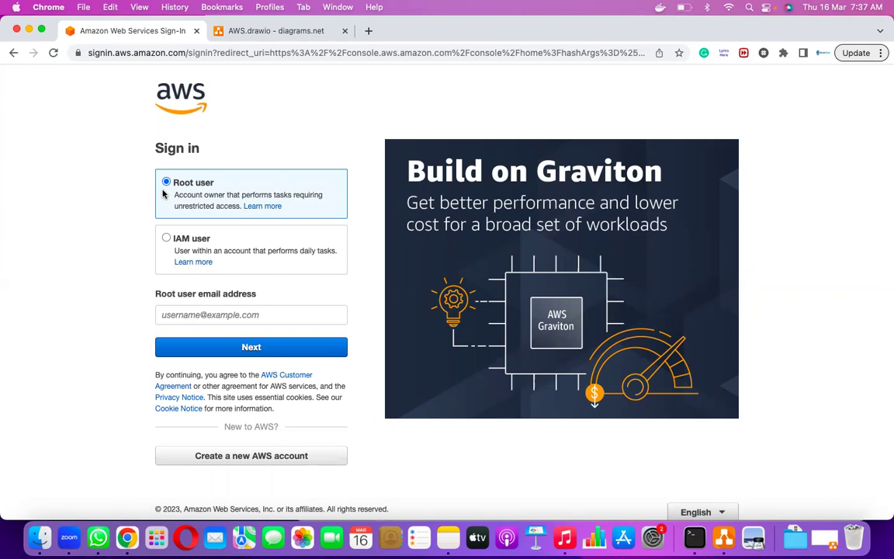
- Sign in to AWS as the root user with the account's email address and password
{"action": "left_click", "coordinate": [167, 241]}
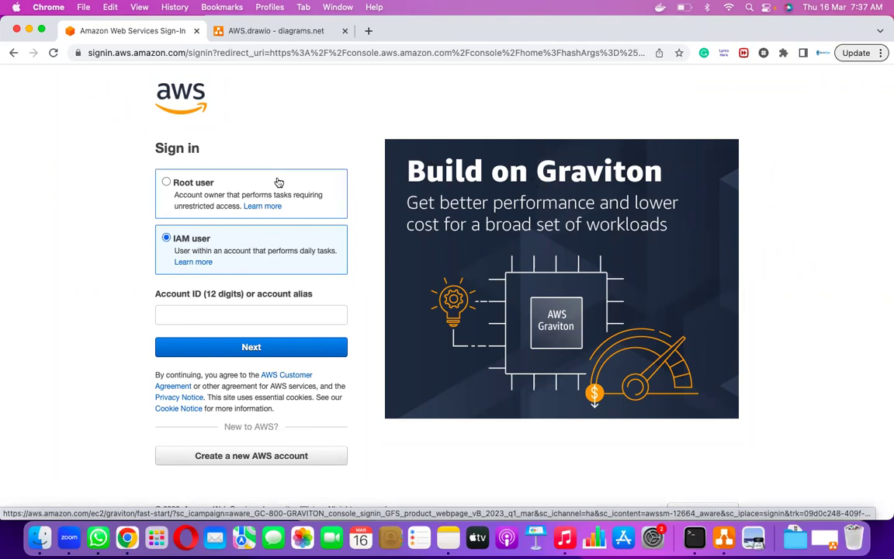
{"action": "left_click", "coordinate": [207, 185]}
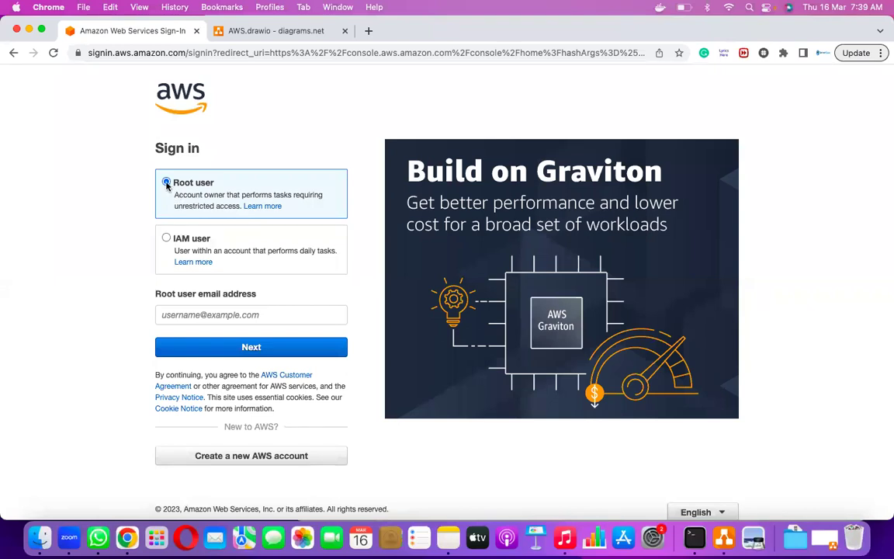
{"action": "left_click", "coordinate": [198, 314]}
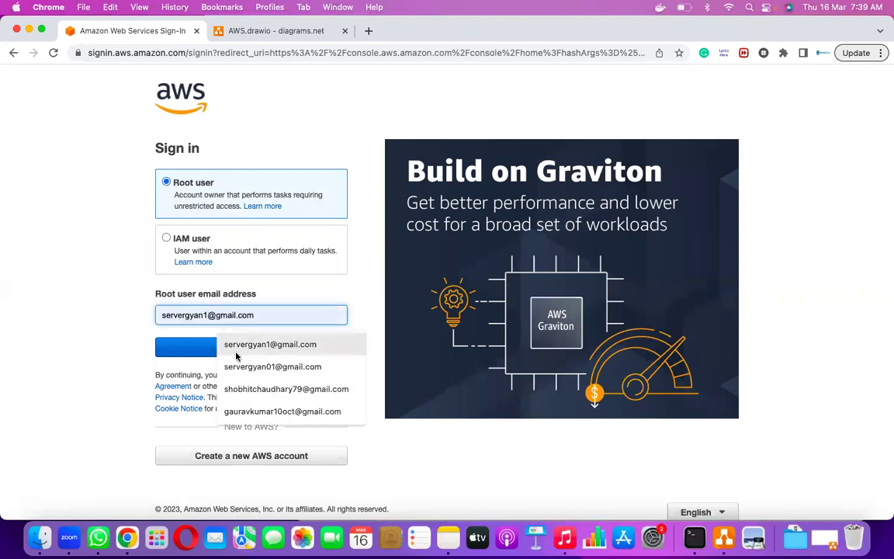
{"action": "left_click", "coordinate": [237, 346]}
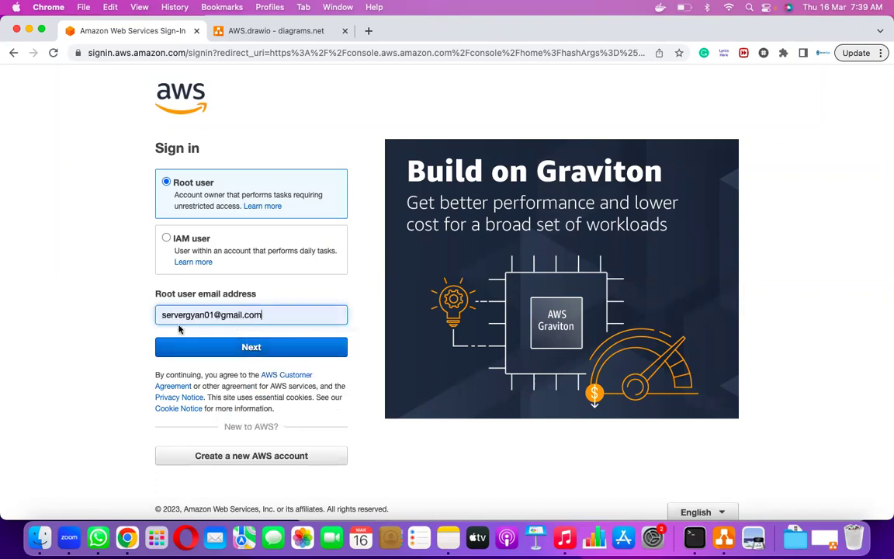
{"action": "left_click", "coordinate": [249, 346]}
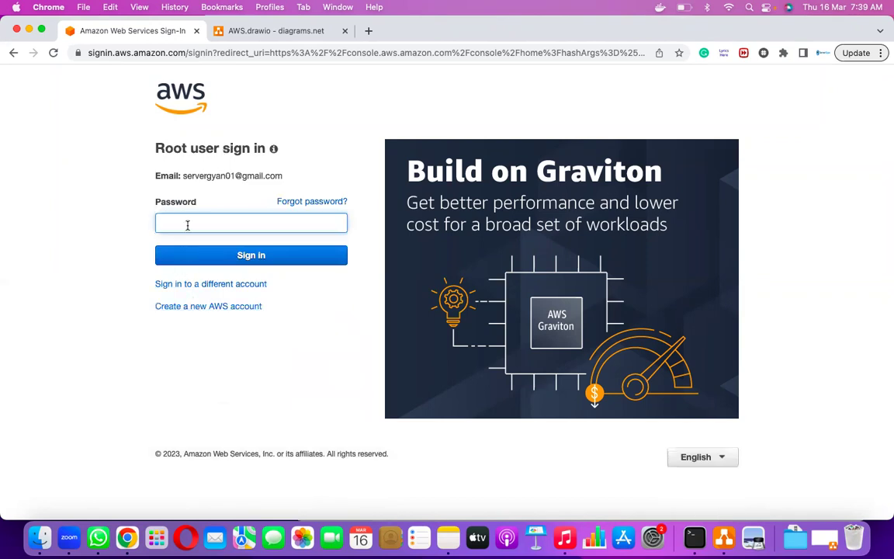
{"action": "type", "text": "**********"}
{"action": "key", "text": "Return"}
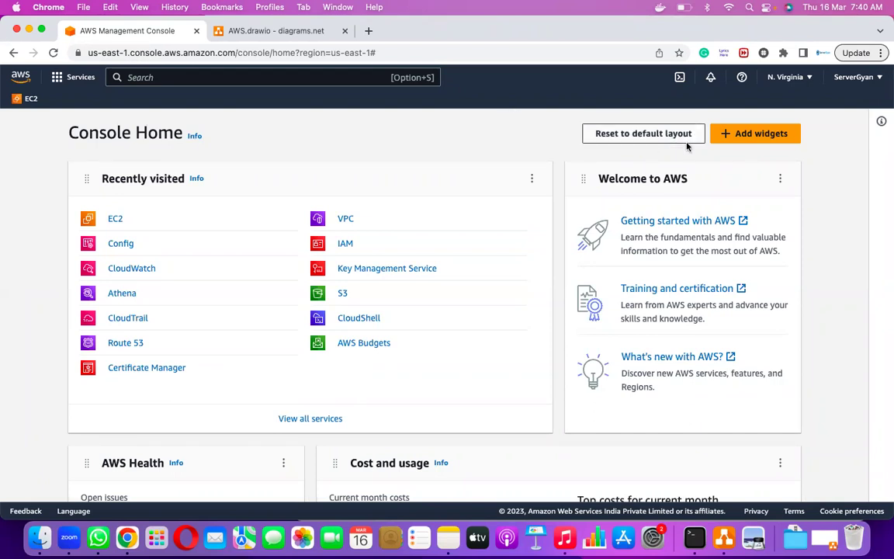
- Reset the Console Home page to its default widget layout
{"action": "left_click", "coordinate": [660, 135]}
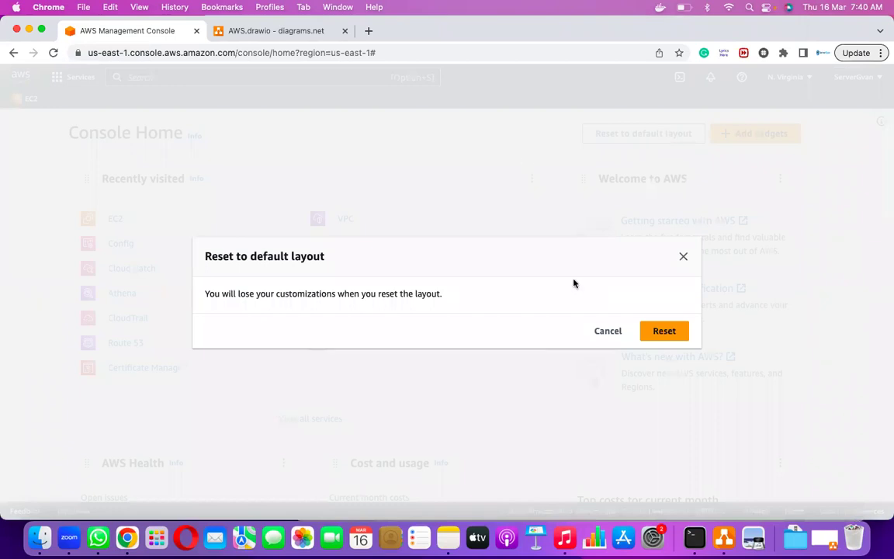
{"action": "left_click", "coordinate": [663, 333]}
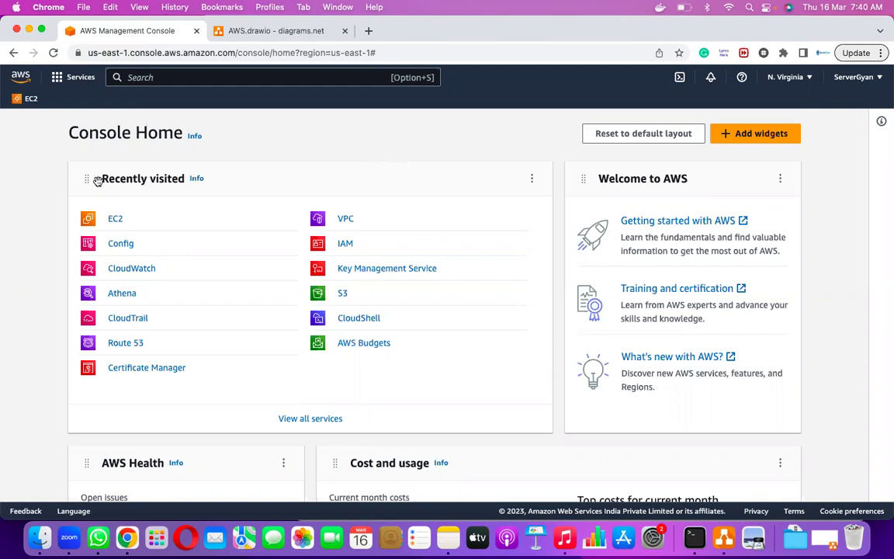
- View all AWS services by category and examine the Compute, Containers and Storage groups
{"action": "left_click", "coordinate": [309, 420]}
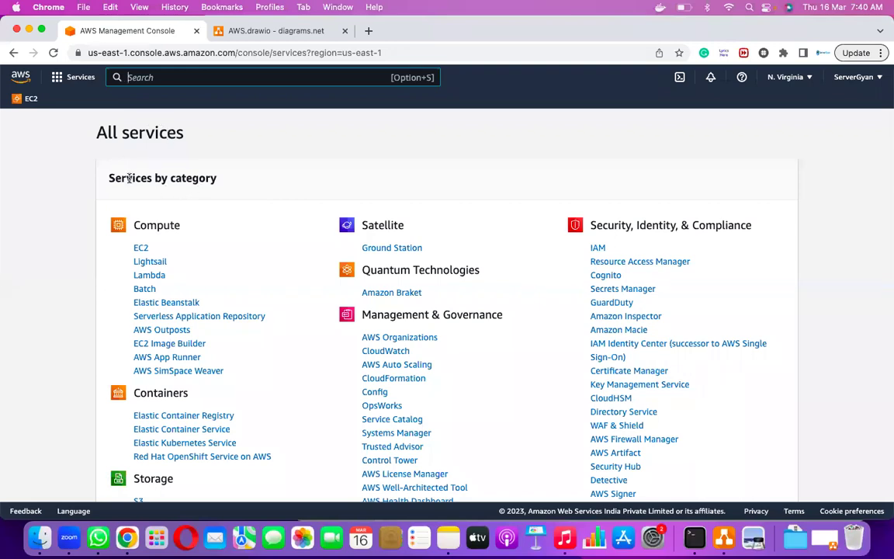
{"action": "left_click_drag", "start_coordinate": [169, 179], "coordinate": [261, 183]}
{"action": "scroll", "coordinate": [262, 182], "scroll_direction": "down", "scroll_amount": 1}
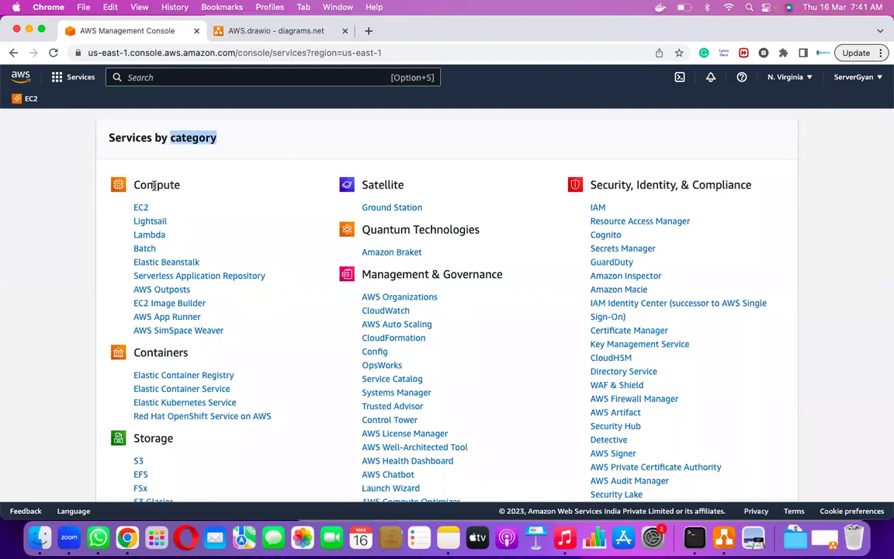
{"action": "left_click_drag", "start_coordinate": [123, 185], "coordinate": [181, 186]}
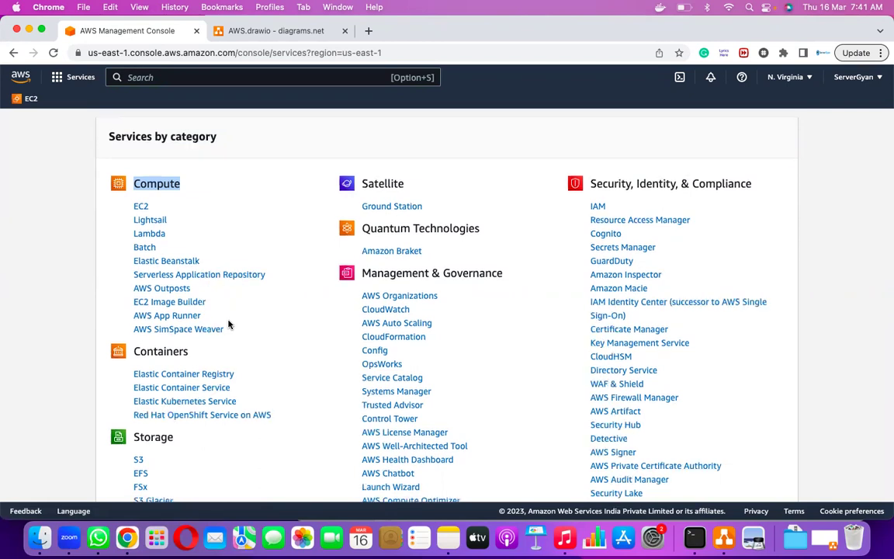
{"action": "scroll", "coordinate": [229, 326], "scroll_direction": "down", "scroll_amount": 3}
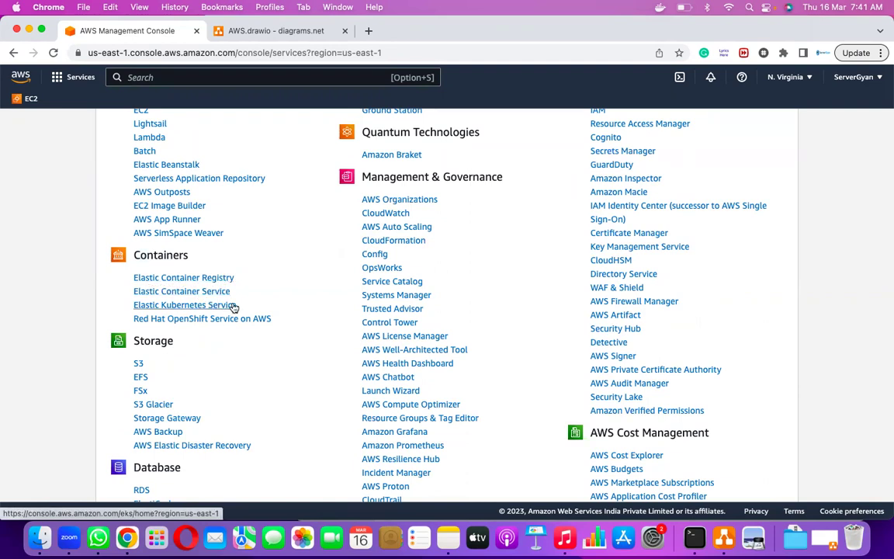
{"action": "scroll", "coordinate": [209, 334], "scroll_direction": "down", "scroll_amount": 2}
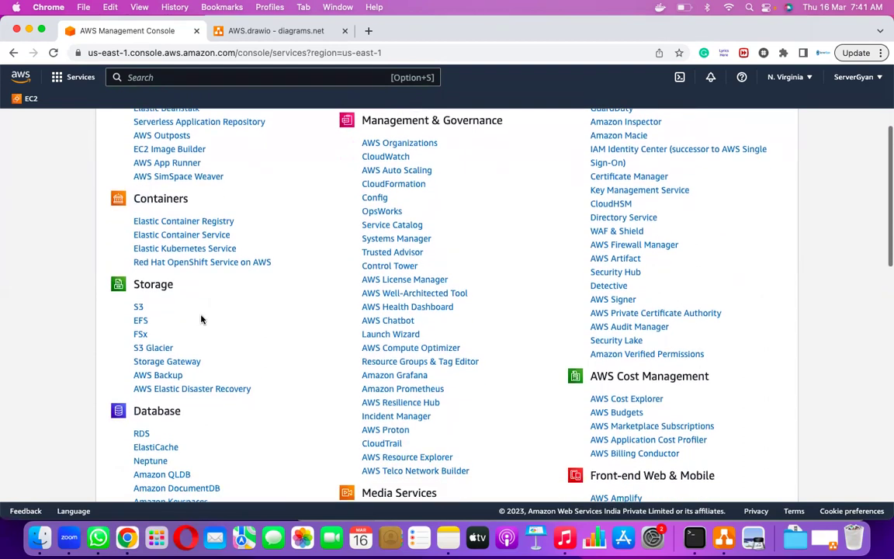
{"action": "double_click", "coordinate": [194, 289]}
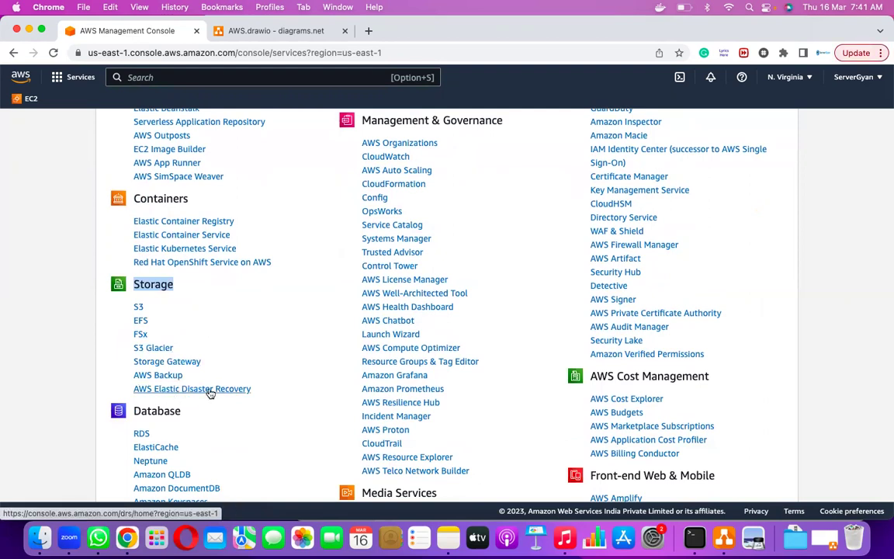
- Examine the services listed under Database, Migration & Transfer, and Networking & Content Delivery
{"action": "scroll", "coordinate": [199, 388], "scroll_direction": "down", "scroll_amount": 5}
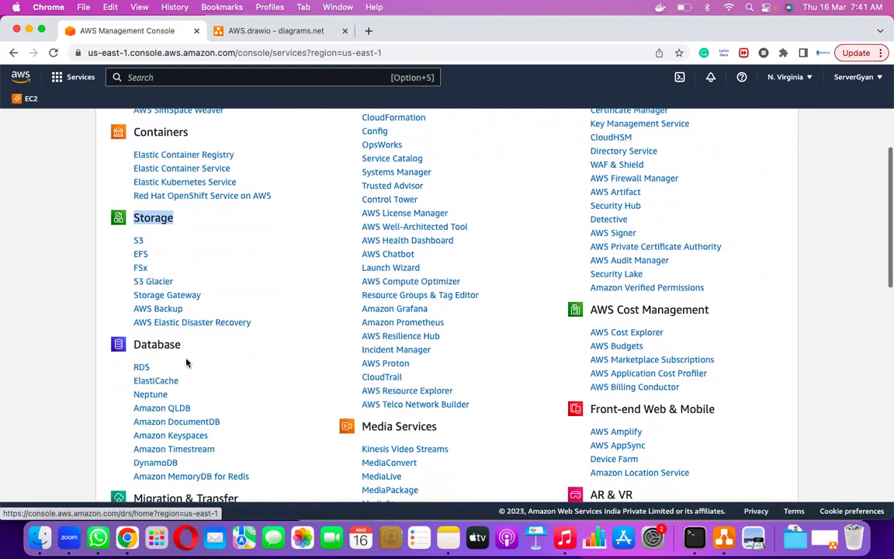
{"action": "scroll", "coordinate": [279, 413], "scroll_direction": "down", "scroll_amount": 3}
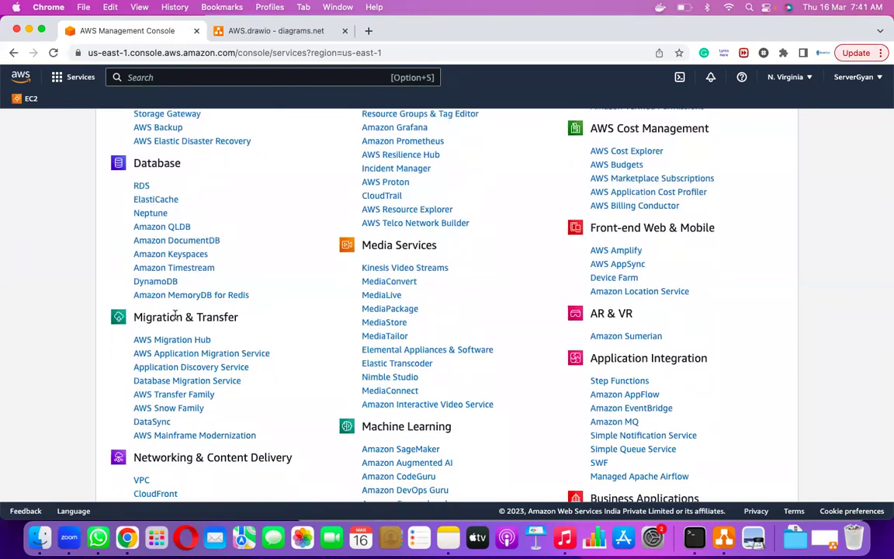
{"action": "left_click_drag", "start_coordinate": [131, 317], "coordinate": [246, 323]}
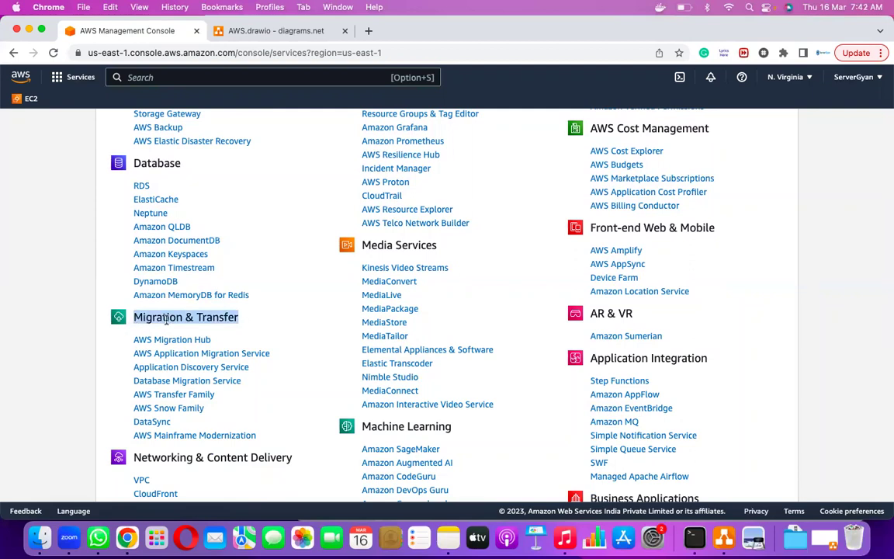
{"action": "scroll", "coordinate": [269, 362], "scroll_direction": "down", "scroll_amount": 2}
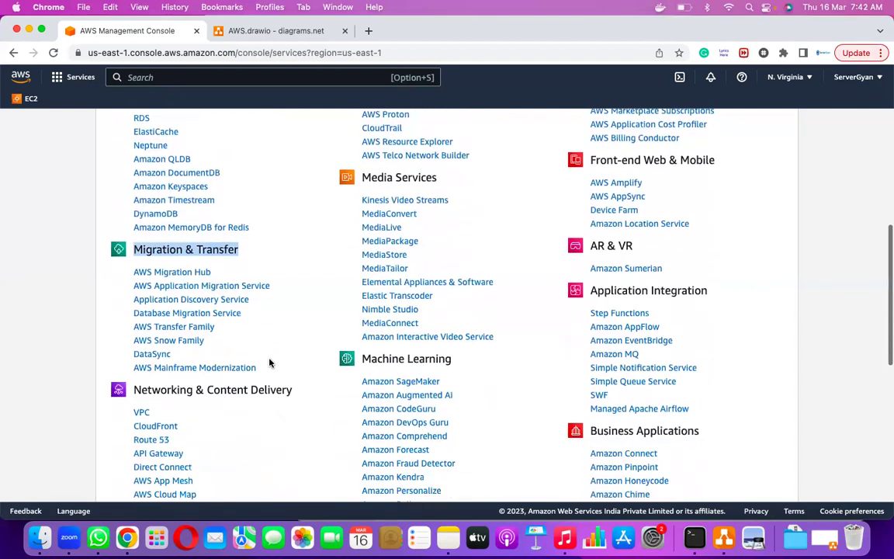
{"action": "scroll", "coordinate": [269, 362], "scroll_direction": "down", "scroll_amount": 1}
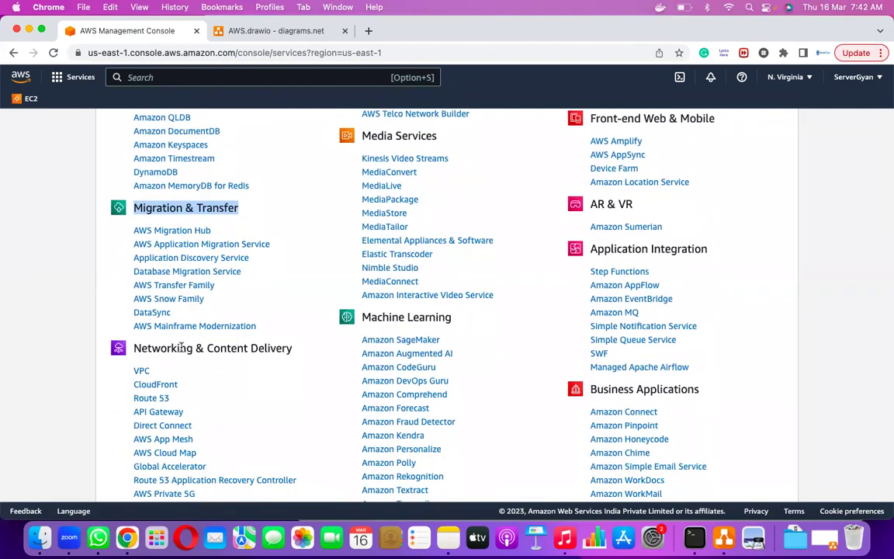
{"action": "scroll", "coordinate": [264, 326], "scroll_direction": "down", "scroll_amount": 3}
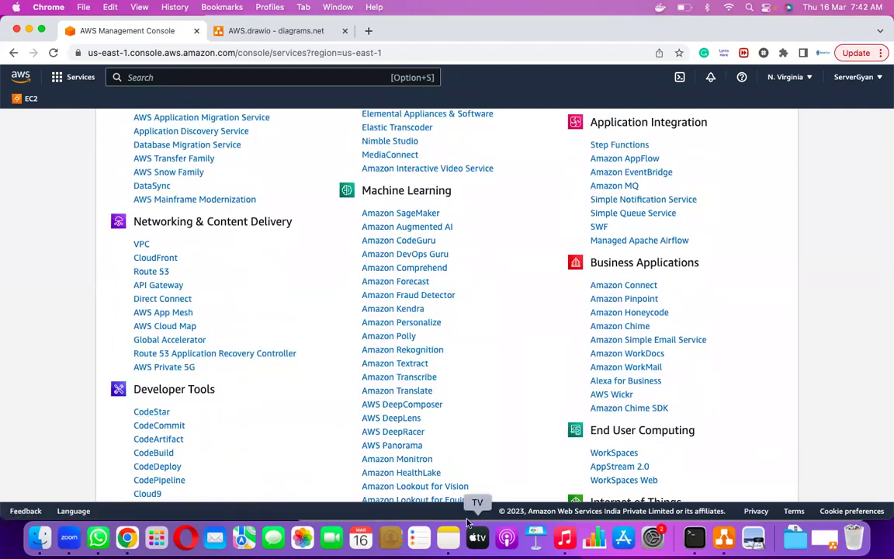
{"action": "scroll", "coordinate": [291, 391], "scroll_direction": "up", "scroll_amount": 3}
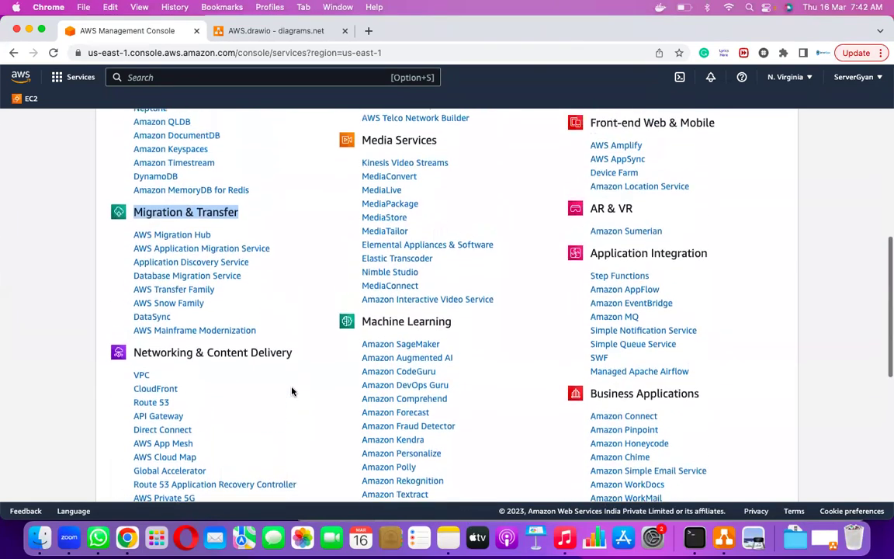
{"action": "left_click", "coordinate": [292, 391]}
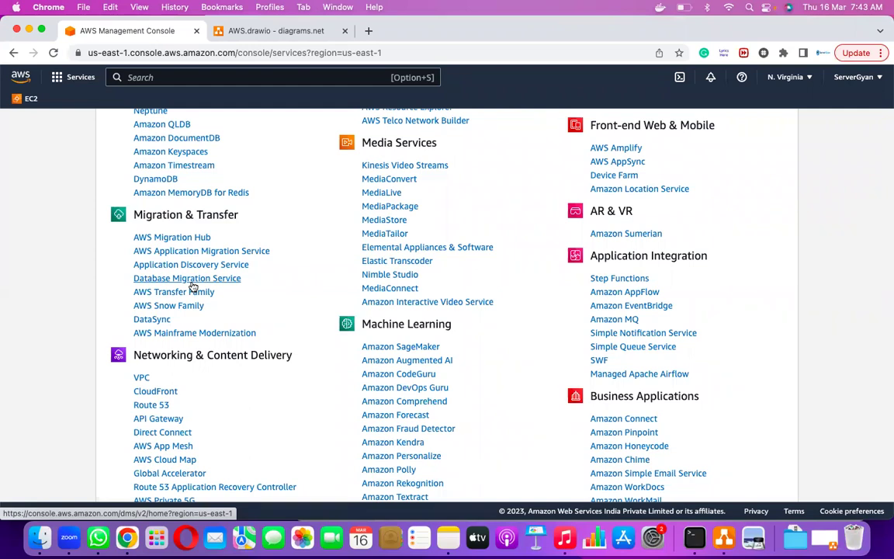
- Examine the Developer Tools services and the remaining categories through Customer Enablement, Robotics, Blockchain and Analytics
{"action": "scroll", "coordinate": [166, 392], "scroll_direction": "down", "scroll_amount": 3}
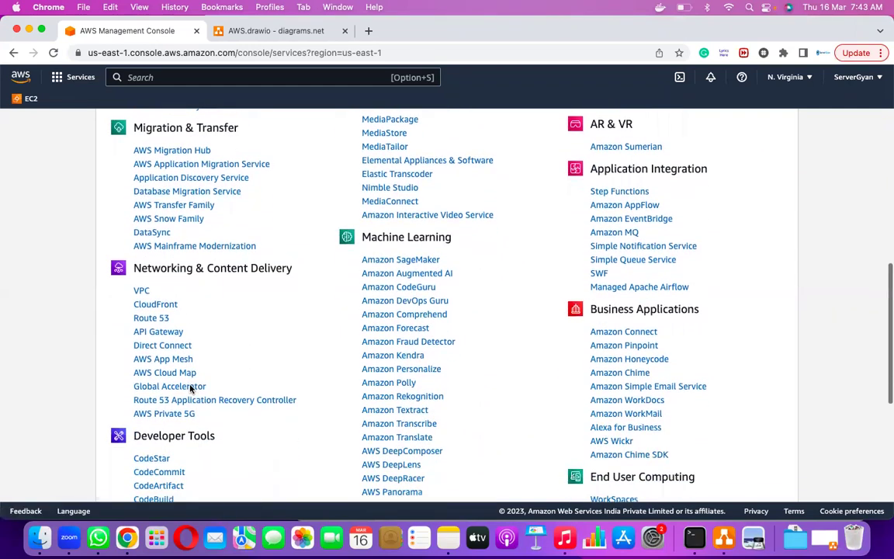
{"action": "scroll", "coordinate": [181, 412], "scroll_direction": "down", "scroll_amount": 3}
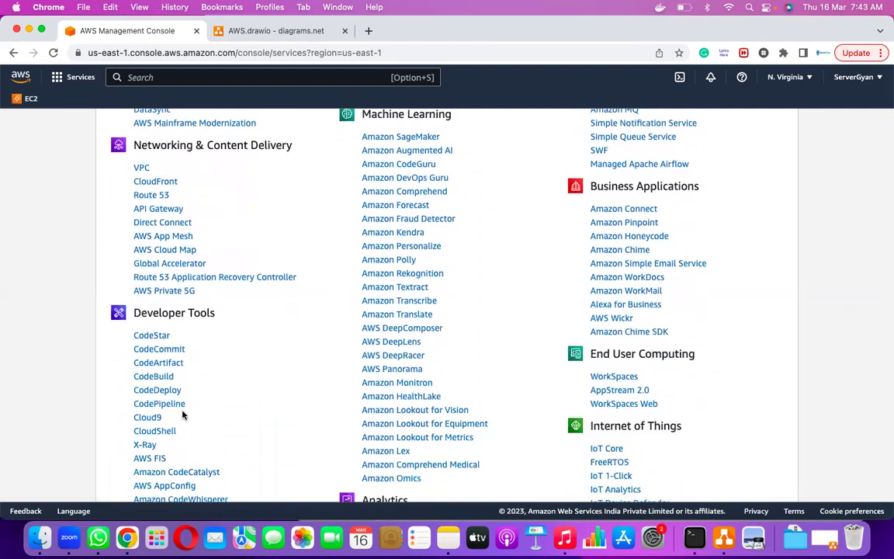
{"action": "scroll", "coordinate": [249, 423], "scroll_direction": "down", "scroll_amount": 2}
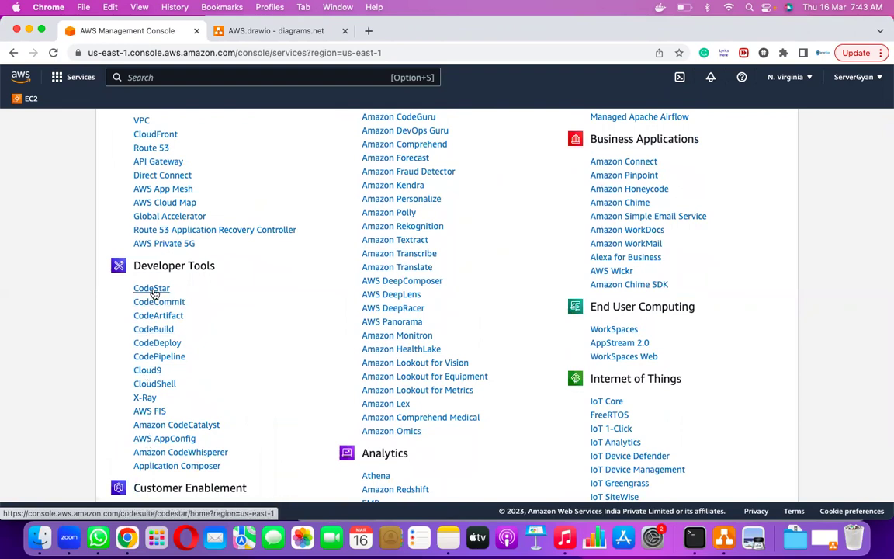
{"action": "left_click_drag", "start_coordinate": [131, 265], "coordinate": [219, 268]}
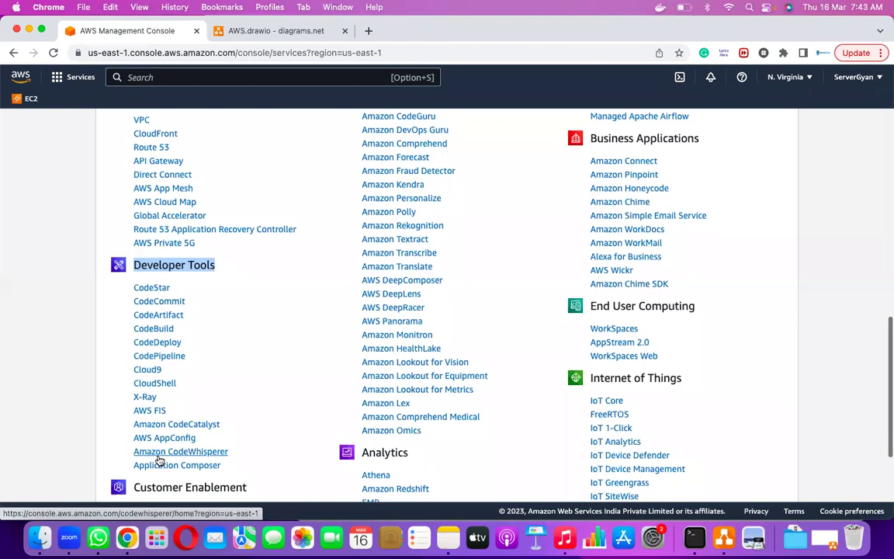
{"action": "scroll", "coordinate": [157, 459], "scroll_direction": "down", "scroll_amount": 5}
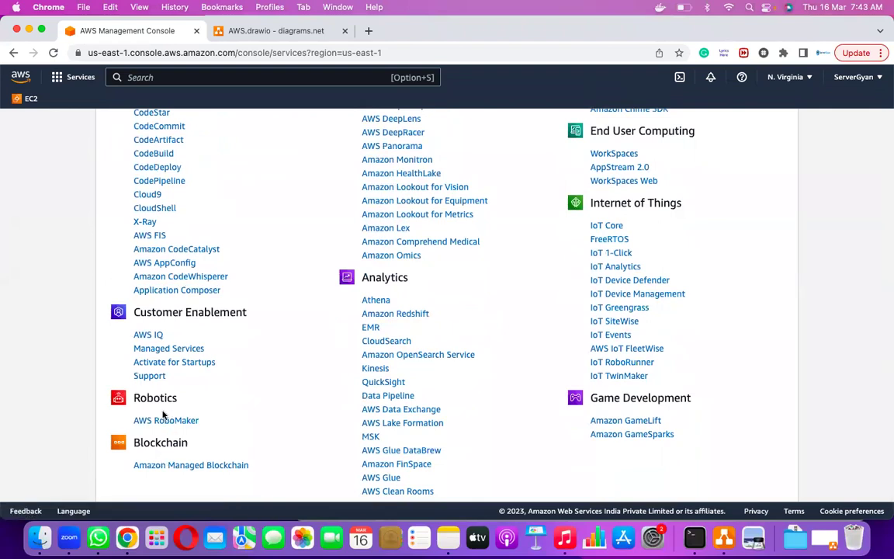
{"action": "scroll", "coordinate": [261, 418], "scroll_direction": "down", "scroll_amount": 1}
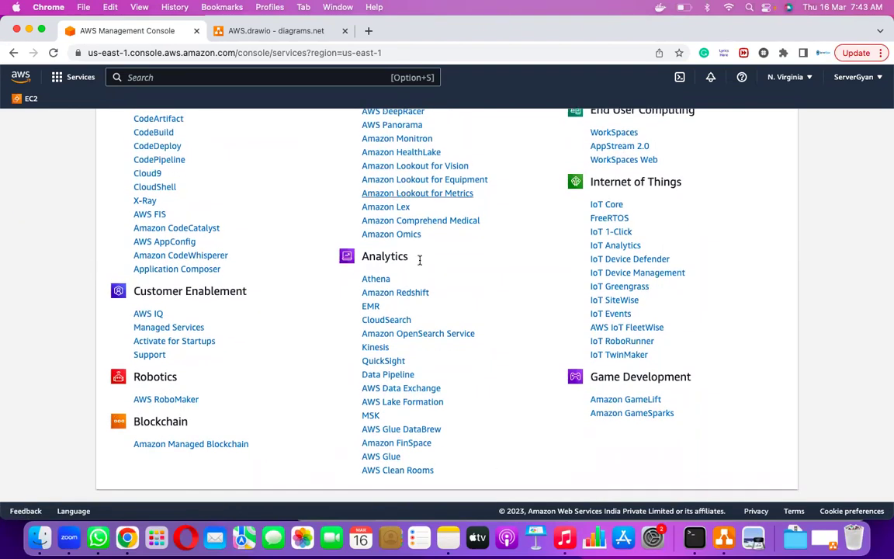
- Look through the Internet of Things, End User Computing, Business Applications, AR & VR and Media Services categories
{"action": "scroll", "coordinate": [619, 370], "scroll_direction": "up", "scroll_amount": 4}
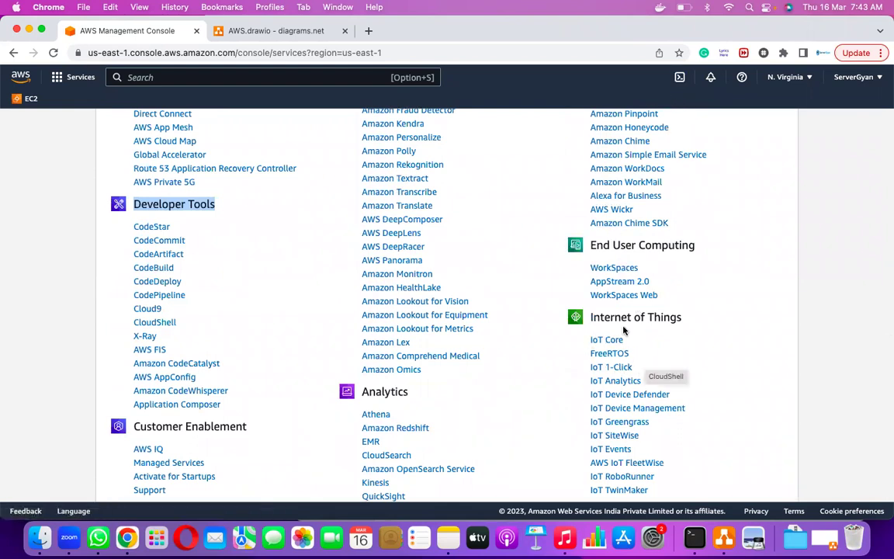
{"action": "scroll", "coordinate": [686, 435], "scroll_direction": "down", "scroll_amount": 4}
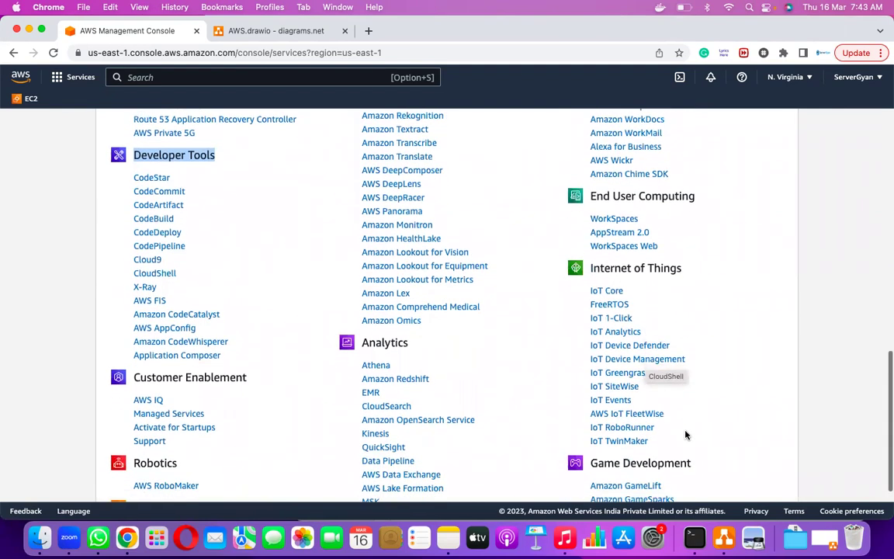
{"action": "scroll", "coordinate": [685, 435], "scroll_direction": "up", "scroll_amount": 6}
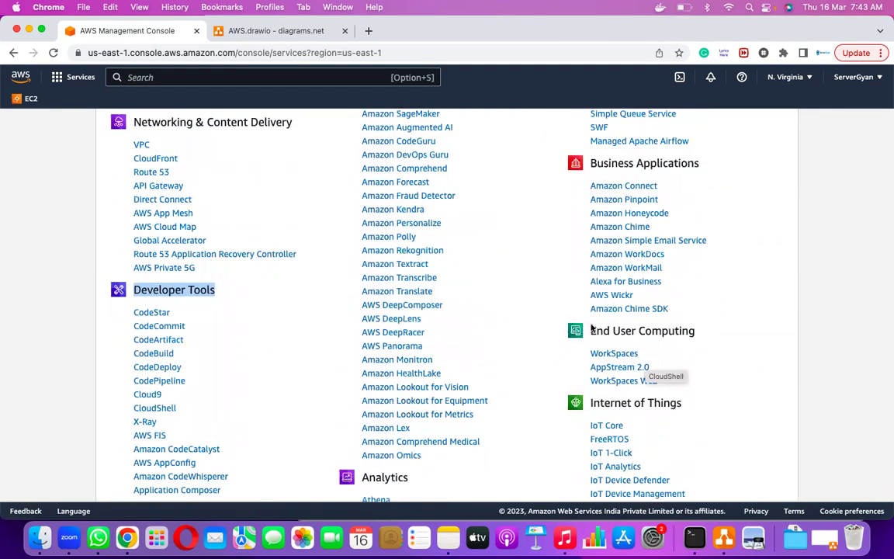
{"action": "scroll", "coordinate": [678, 342], "scroll_direction": "up", "scroll_amount": 1}
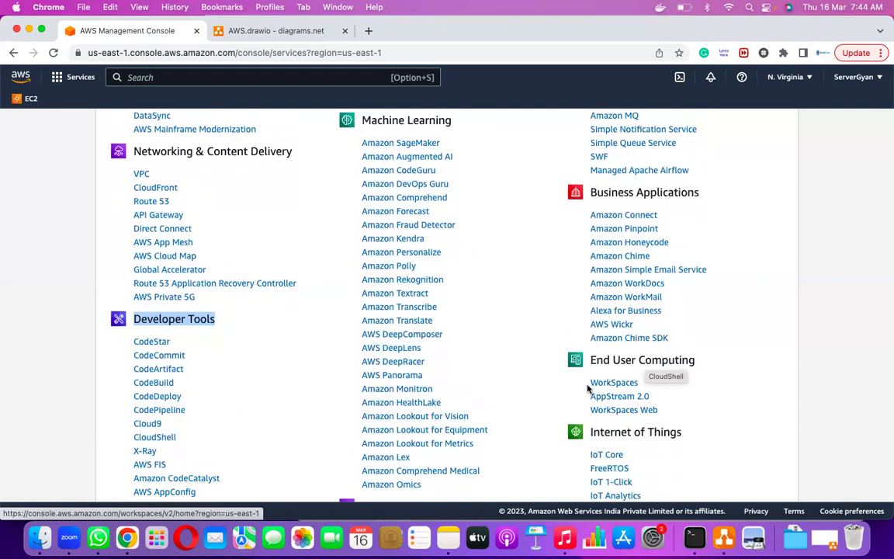
{"action": "scroll", "coordinate": [627, 385], "scroll_direction": "up", "scroll_amount": 1}
{"action": "scroll", "coordinate": [635, 388], "scroll_direction": "up", "scroll_amount": 4}
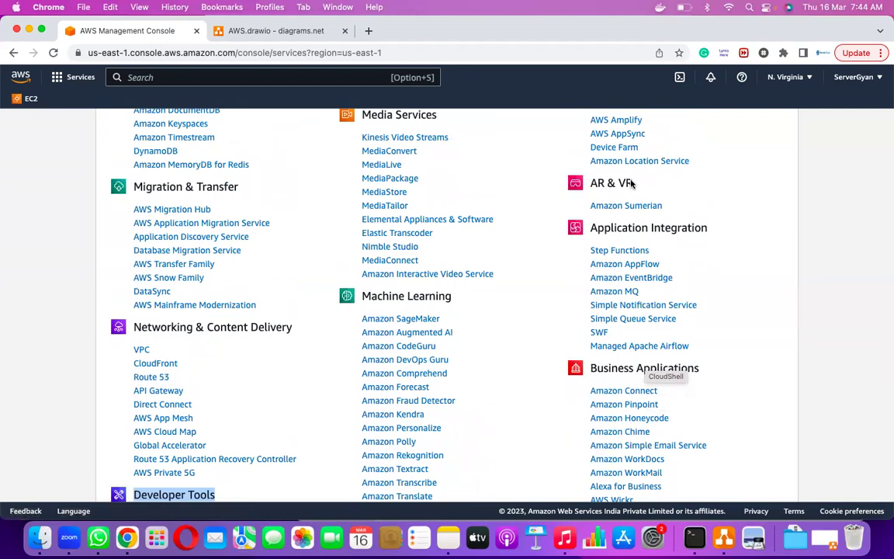
{"action": "scroll", "coordinate": [629, 208], "scroll_direction": "up", "scroll_amount": 1}
{"action": "scroll", "coordinate": [629, 211], "scroll_direction": "up", "scroll_amount": 2}
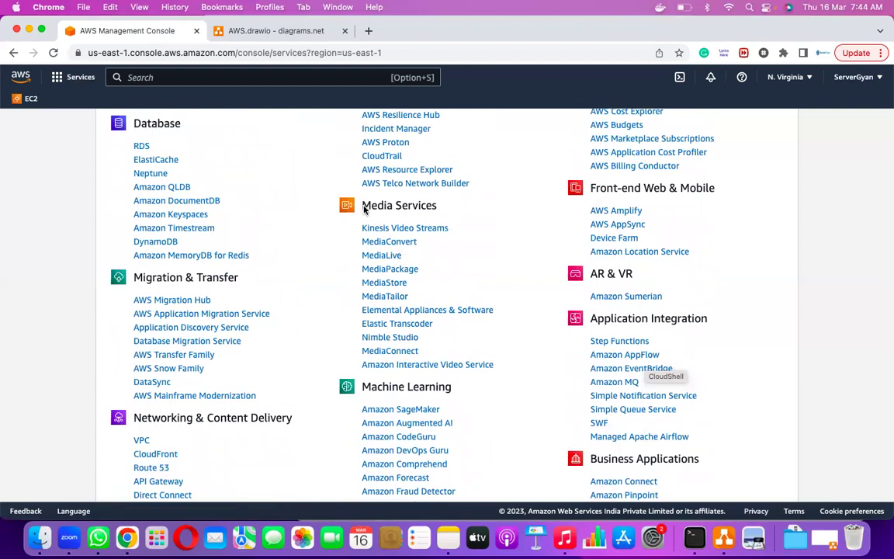
{"action": "left_click_drag", "start_coordinate": [361, 205], "coordinate": [446, 202]}
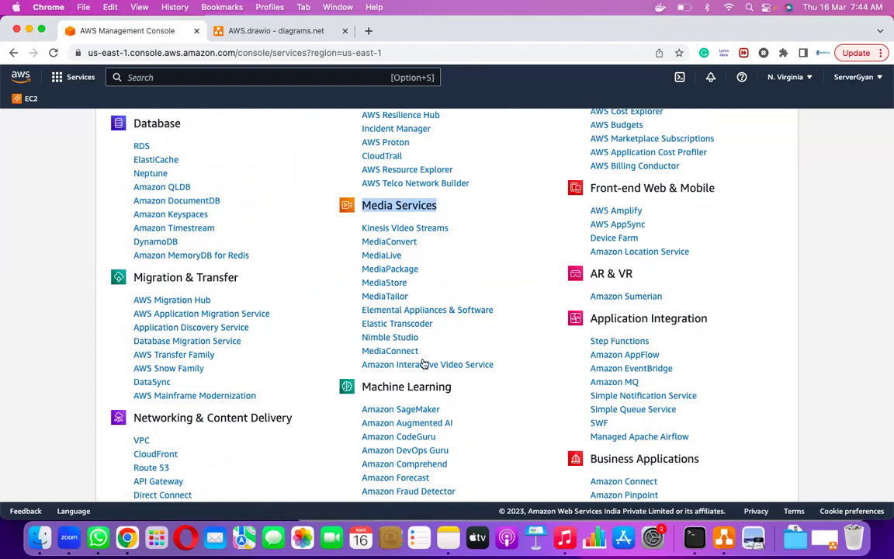
- Examine the services listed under AWS Cost Management and under Security, Identity, & Compliance
{"action": "scroll", "coordinate": [527, 319], "scroll_direction": "up", "scroll_amount": 5}
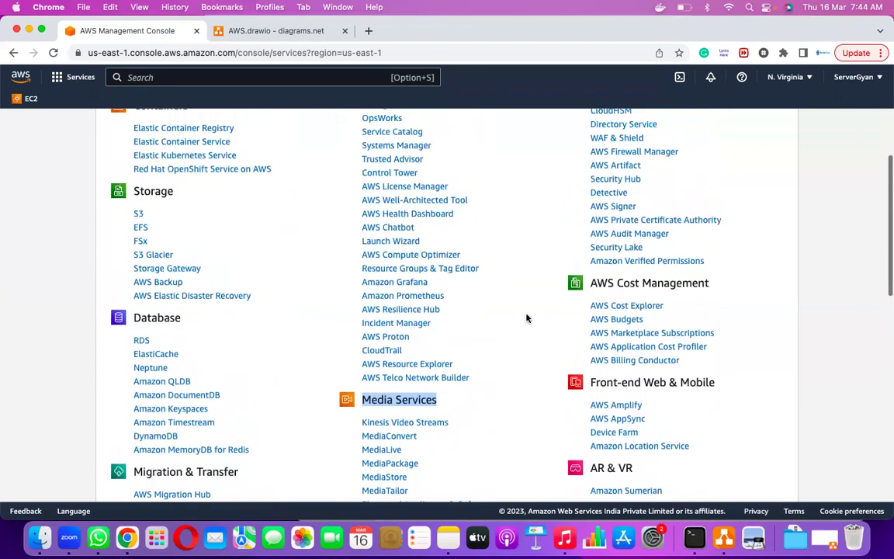
{"action": "left_click_drag", "start_coordinate": [592, 286], "coordinate": [733, 294]}
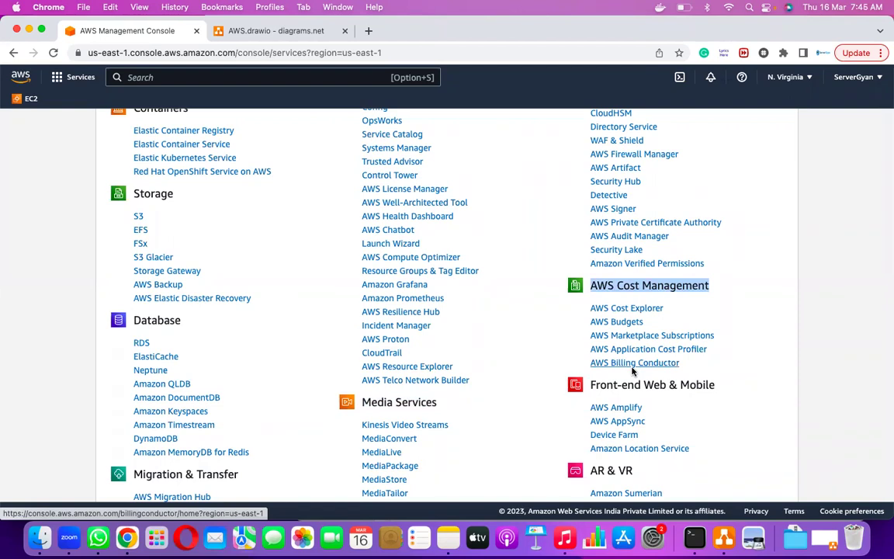
{"action": "scroll", "coordinate": [633, 371], "scroll_direction": "up", "scroll_amount": 5}
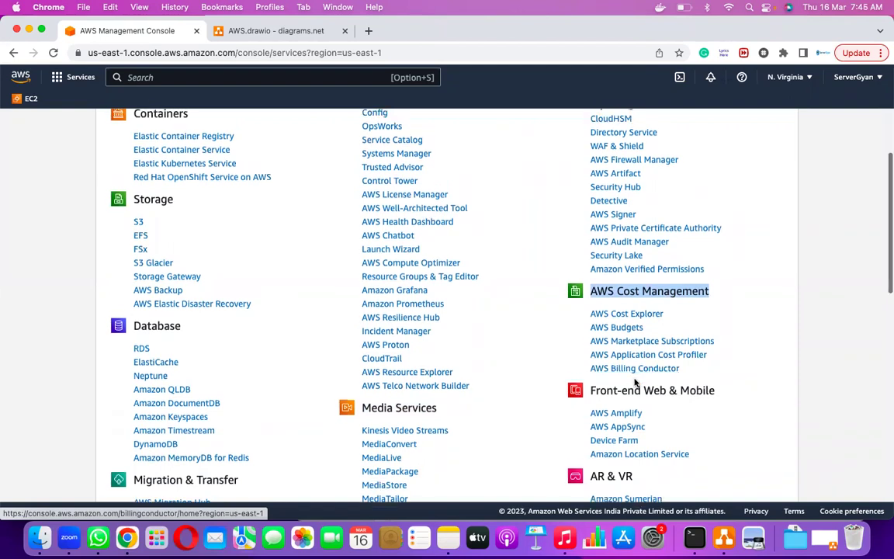
{"action": "scroll", "coordinate": [635, 382], "scroll_direction": "up", "scroll_amount": 1}
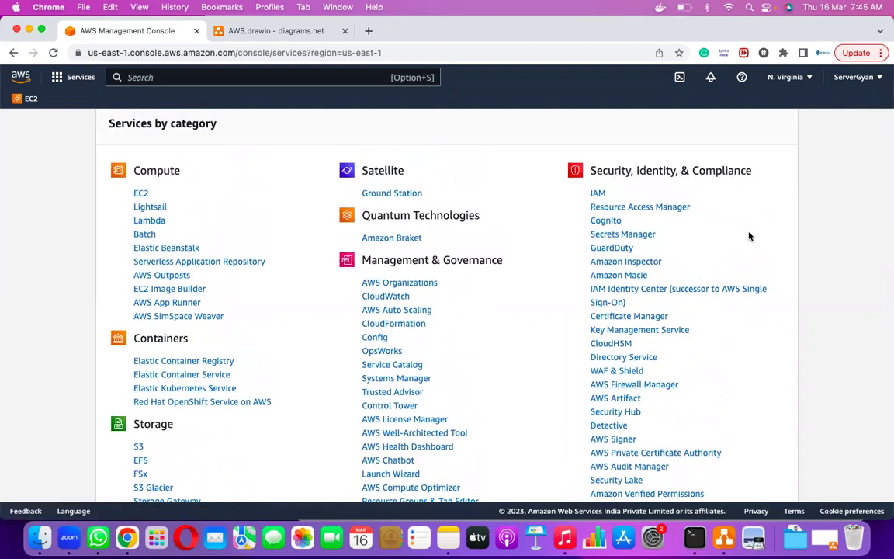
{"action": "scroll", "coordinate": [748, 235], "scroll_direction": "down", "scroll_amount": 1}
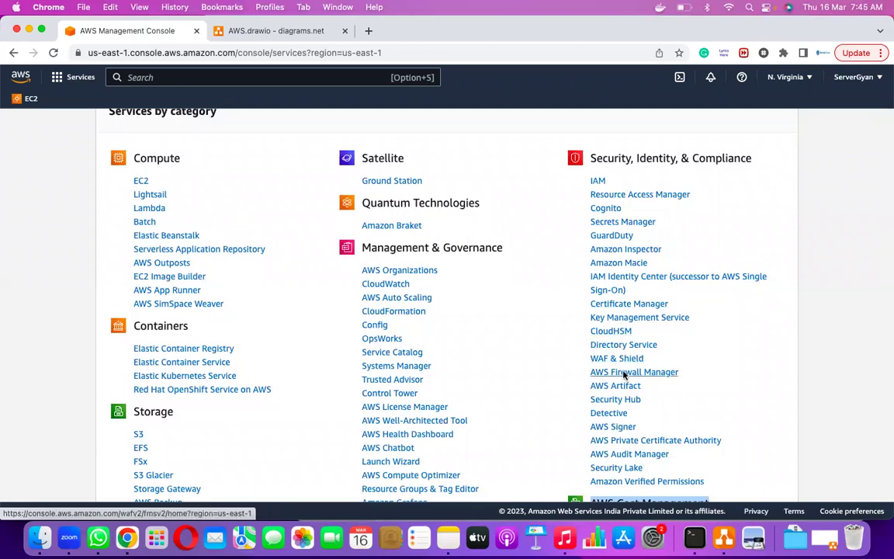
{"action": "scroll", "coordinate": [624, 375], "scroll_direction": "down", "scroll_amount": 2}
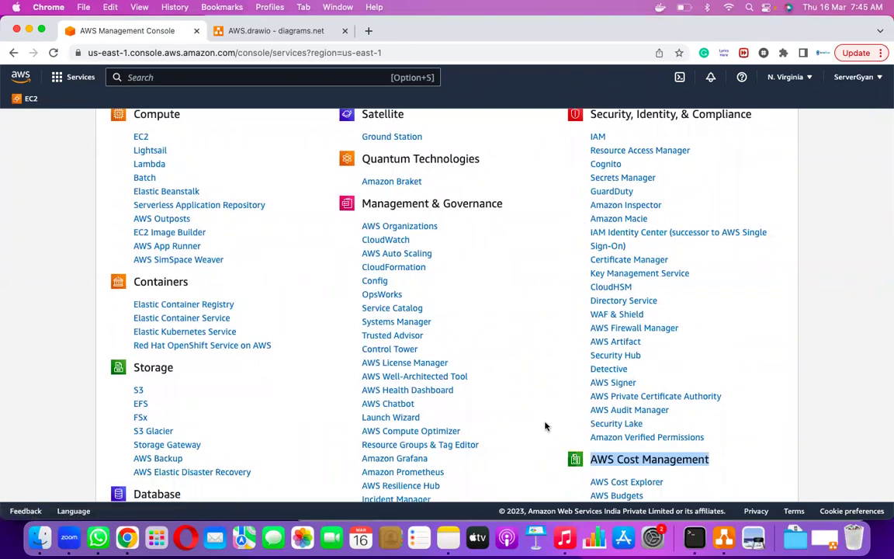
{"action": "scroll", "coordinate": [546, 427], "scroll_direction": "up", "scroll_amount": 5}
{"action": "scroll", "coordinate": [545, 426], "scroll_direction": "down", "scroll_amount": 1}
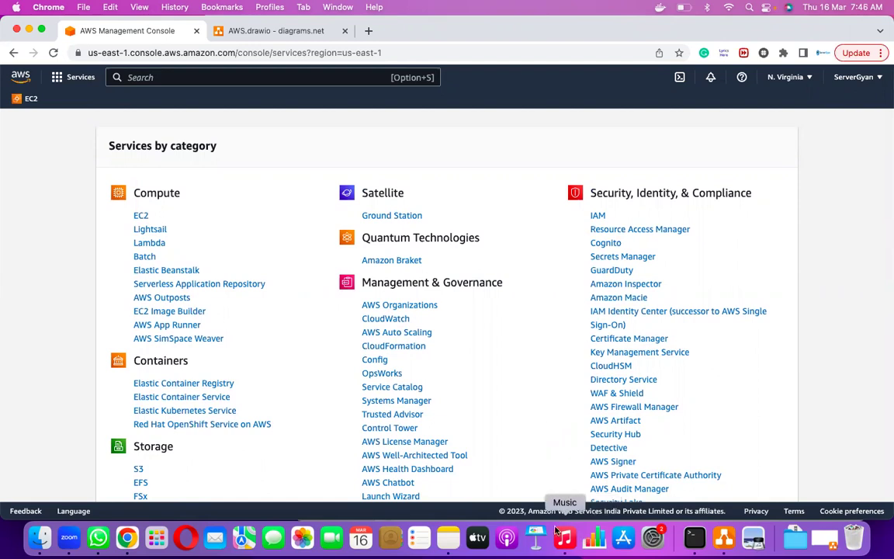
{"action": "scroll", "coordinate": [513, 430], "scroll_direction": "down", "scroll_amount": 1}
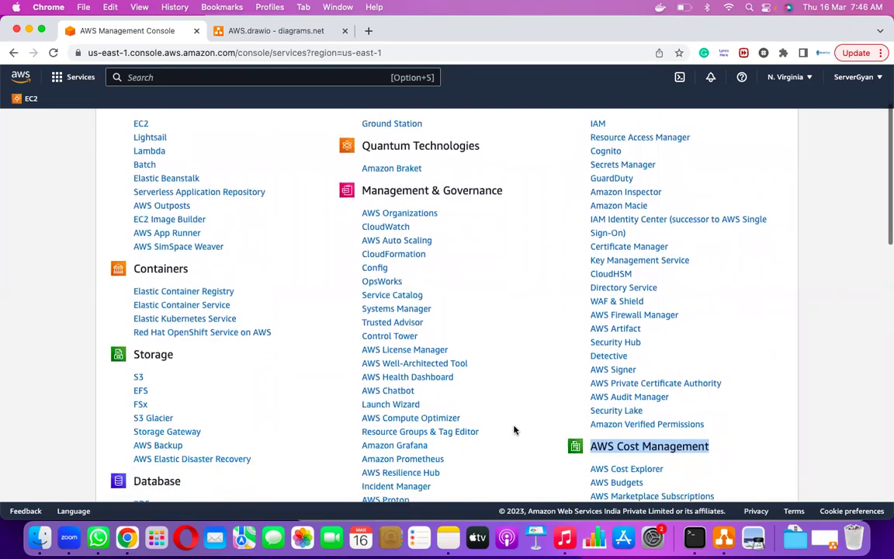
- Switch to Notes, read through the list of AWS topics to be covered, and close the note windows
{"action": "left_click", "coordinate": [449, 545]}
{"action": "scroll", "coordinate": [337, 154], "scroll_direction": "down", "scroll_amount": 3}
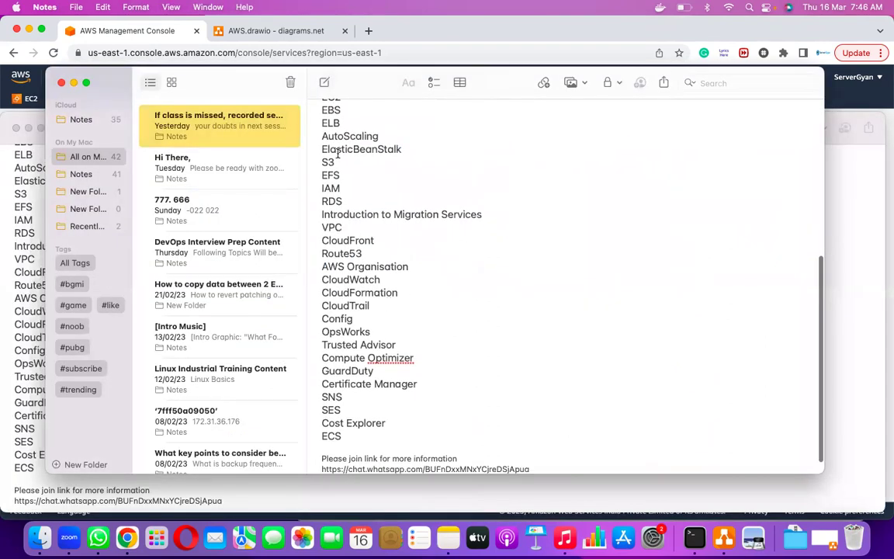
{"action": "scroll", "coordinate": [371, 323], "scroll_direction": "down", "scroll_amount": 2}
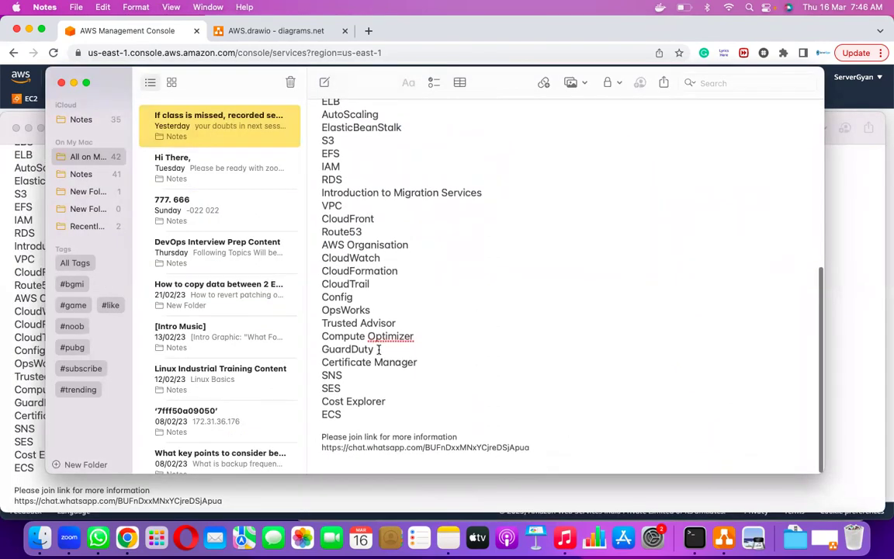
{"action": "scroll", "coordinate": [379, 350], "scroll_direction": "up", "scroll_amount": 3}
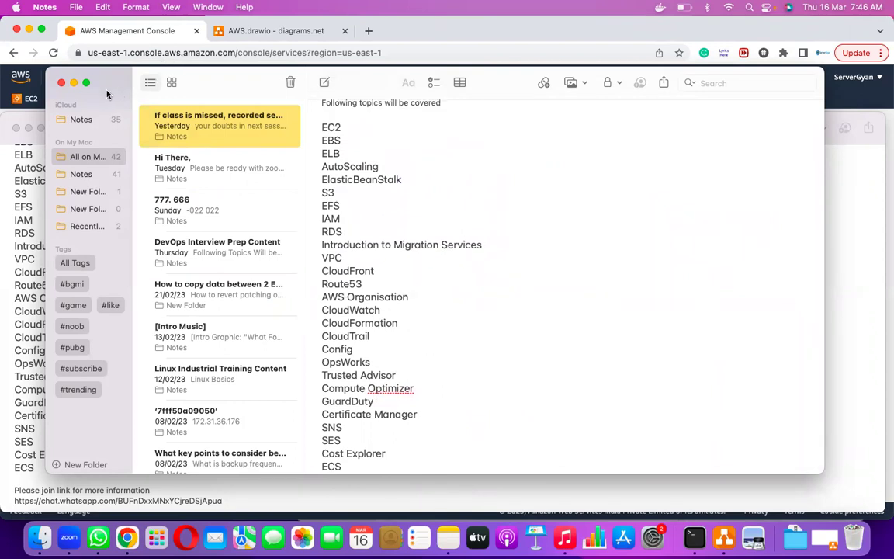
{"action": "double_click", "coordinate": [55, 77]}
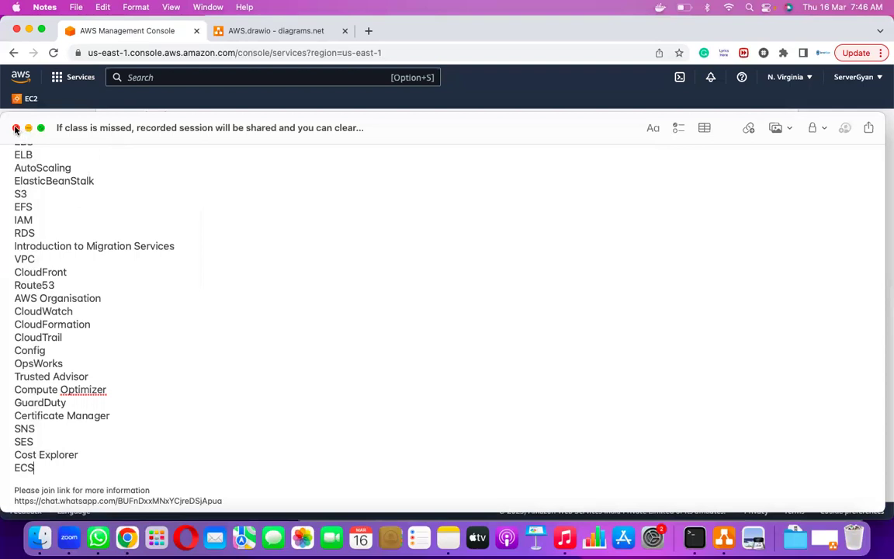
{"action": "scroll", "coordinate": [36, 163], "scroll_direction": "up", "scroll_amount": 2}
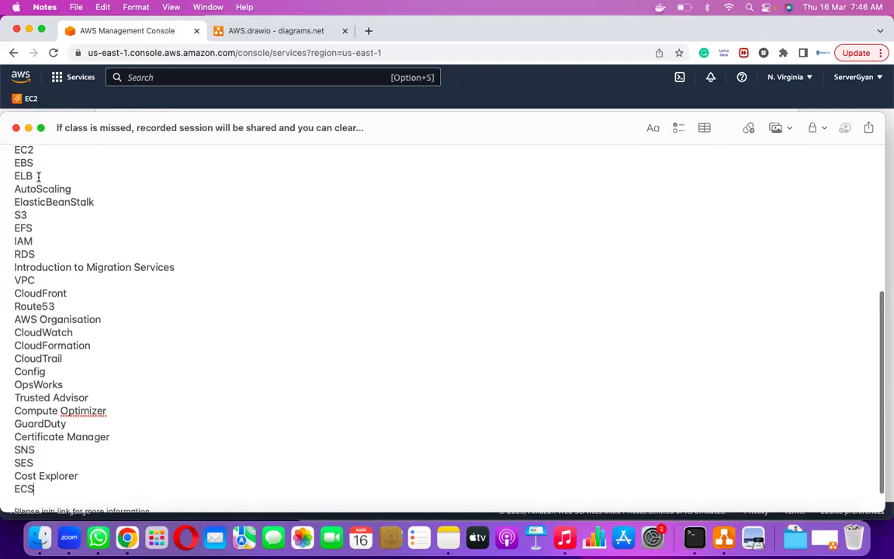
{"action": "scroll", "coordinate": [38, 177], "scroll_direction": "up", "scroll_amount": 1}
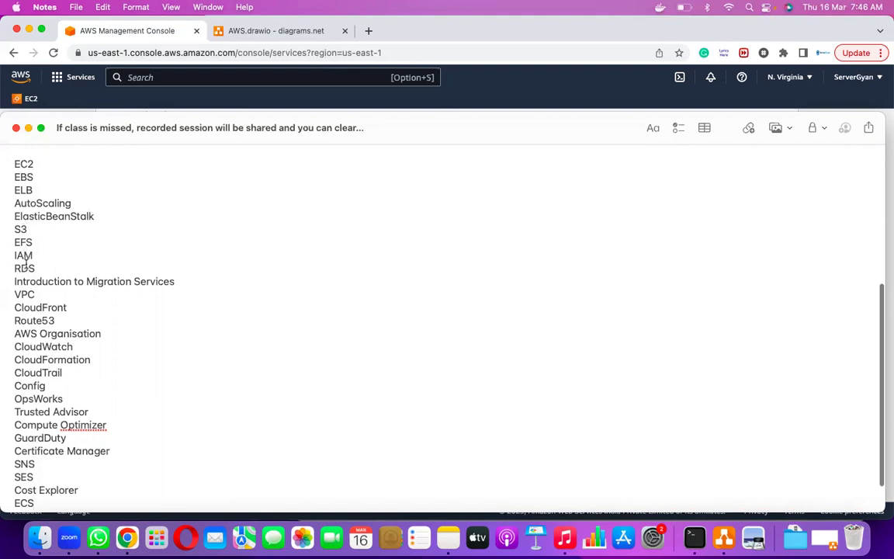
{"action": "scroll", "coordinate": [42, 354], "scroll_direction": "down", "scroll_amount": 2}
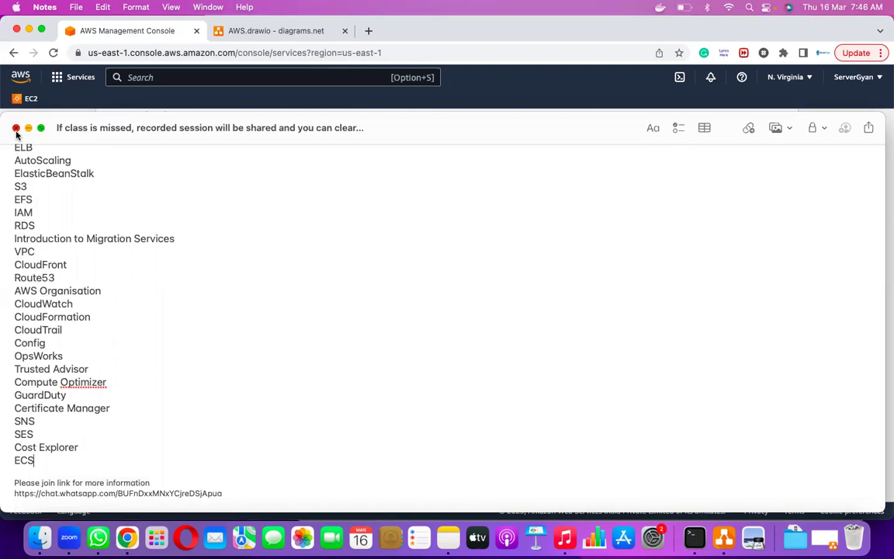
{"action": "left_click", "coordinate": [16, 128]}
- Open the EC2 dashboard from the Compute category on the All services page
{"action": "scroll", "coordinate": [272, 317], "scroll_direction": "up", "scroll_amount": 5}
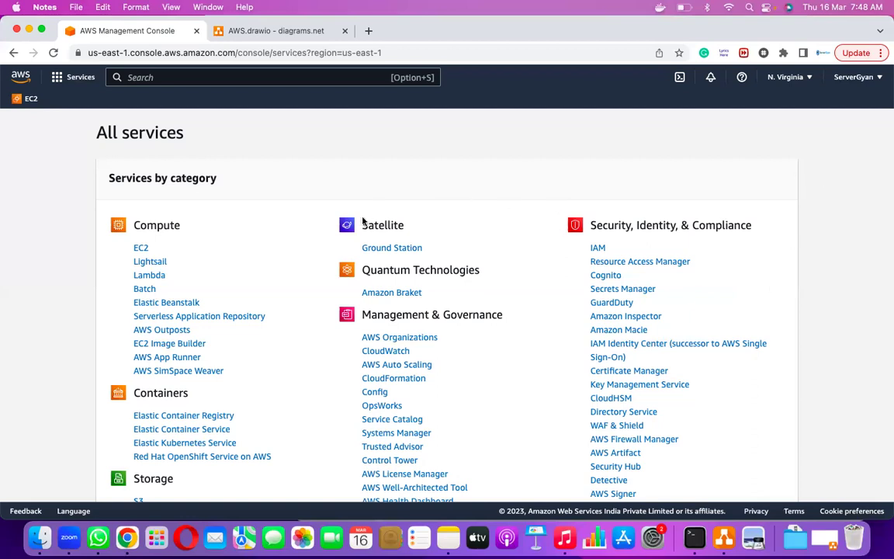
{"action": "left_click", "coordinate": [99, 166]}
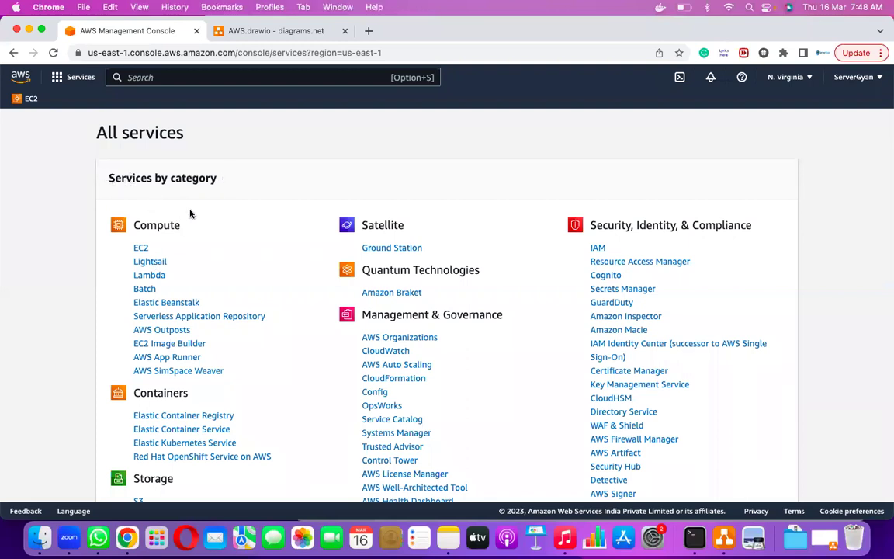
{"action": "left_click_drag", "start_coordinate": [132, 225], "coordinate": [190, 227]}
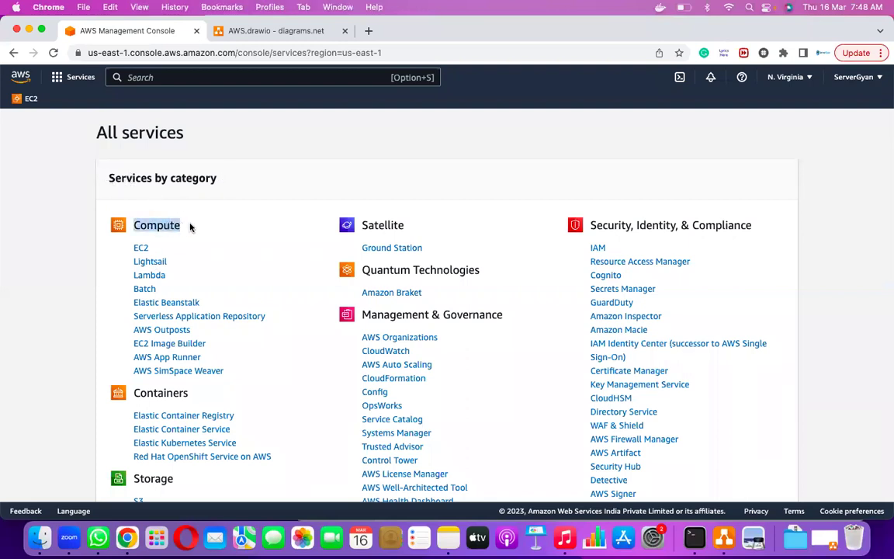
{"action": "left_click", "coordinate": [141, 249]}
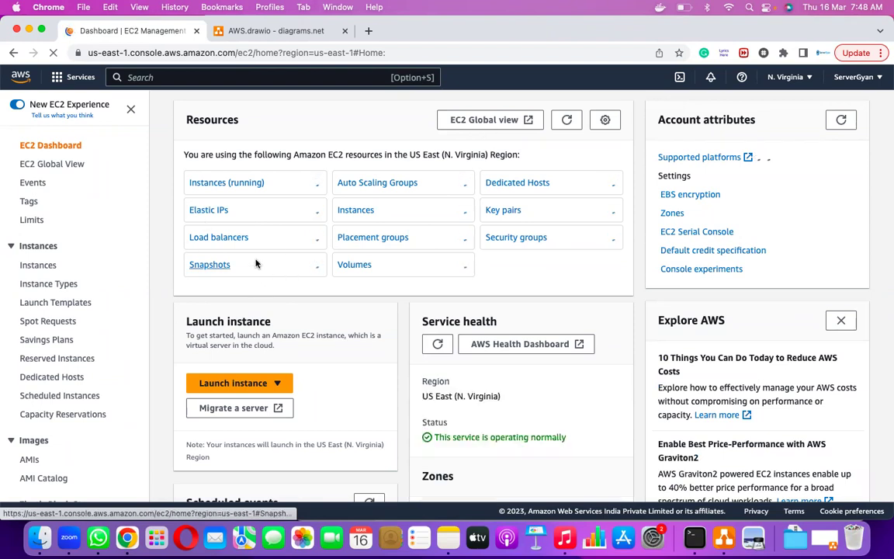
- Open the console's services list and look through the recently visited services and the category names down to Storage
{"action": "left_click", "coordinate": [74, 81]}
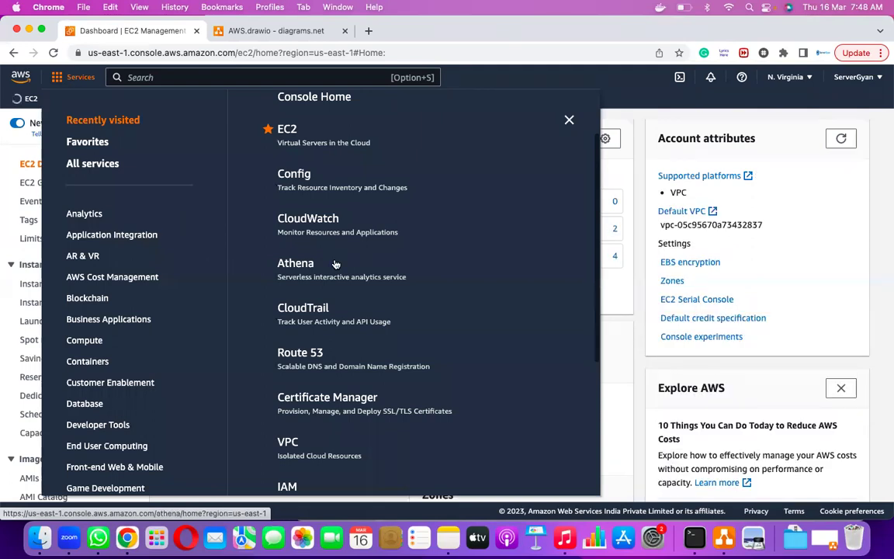
{"action": "scroll", "coordinate": [339, 259], "scroll_direction": "down", "scroll_amount": 1}
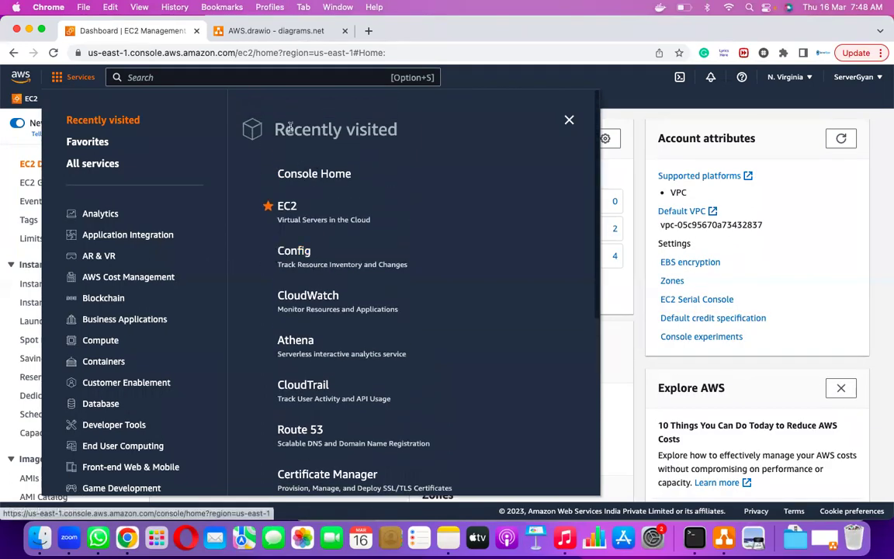
{"action": "scroll", "coordinate": [429, 272], "scroll_direction": "down", "scroll_amount": 5}
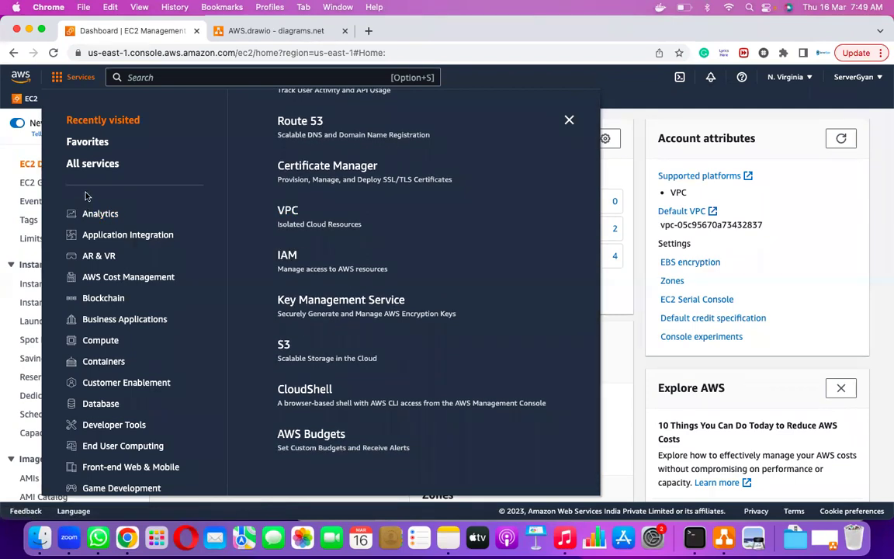
{"action": "scroll", "coordinate": [146, 333], "scroll_direction": "down", "scroll_amount": 6}
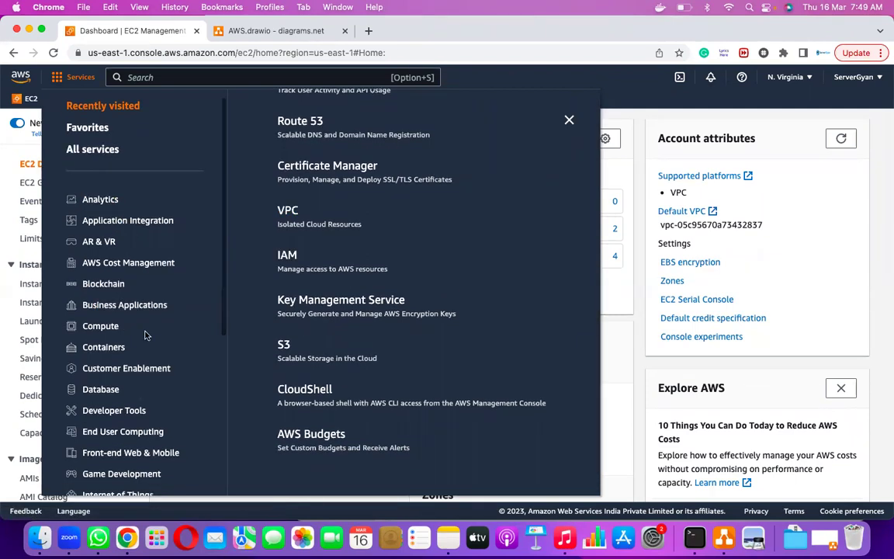
{"action": "scroll", "coordinate": [146, 335], "scroll_direction": "down", "scroll_amount": 2}
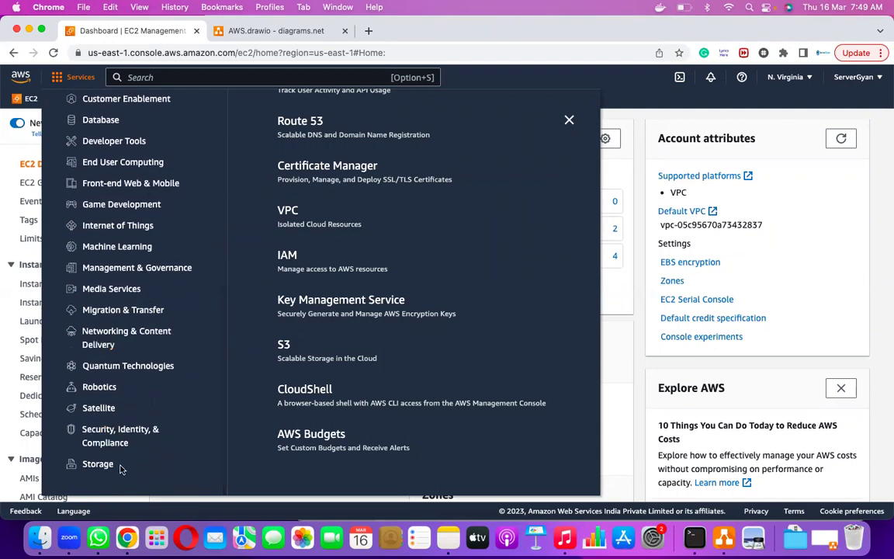
{"action": "scroll", "coordinate": [101, 310], "scroll_direction": "up", "scroll_amount": 4}
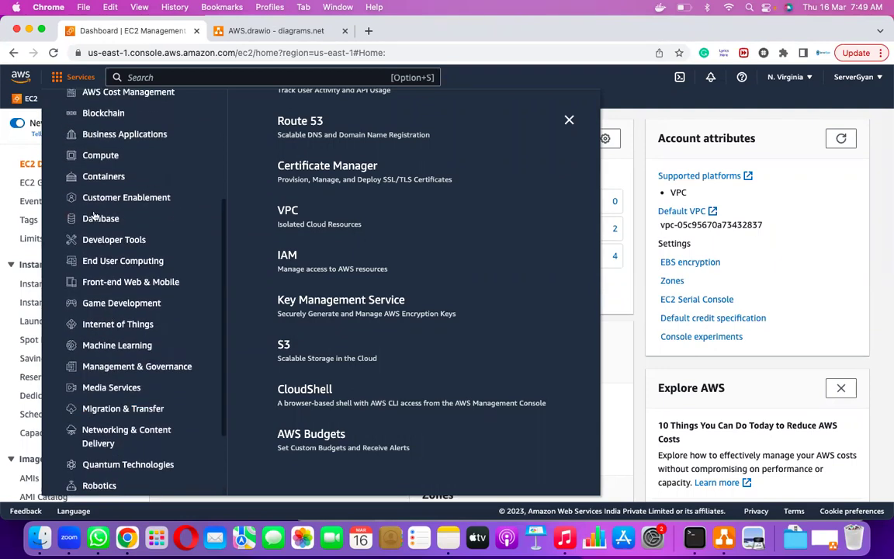
- View the services in the Compute and Containers categories, and close the services list
{"action": "left_click", "coordinate": [97, 156]}
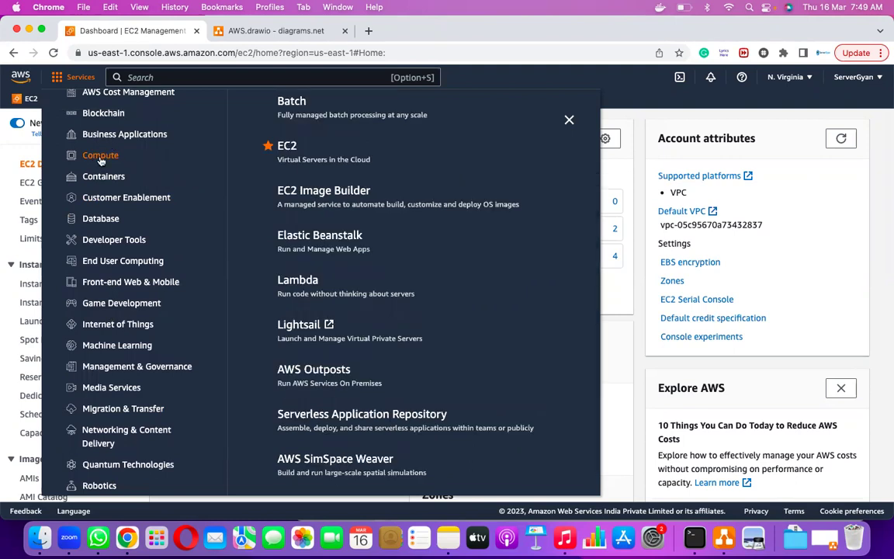
{"action": "scroll", "coordinate": [303, 194], "scroll_direction": "down", "scroll_amount": 1}
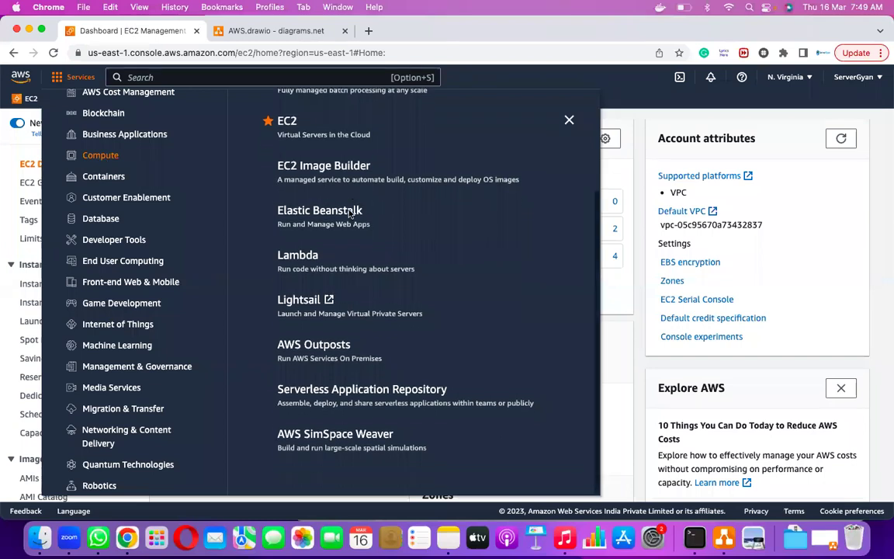
{"action": "scroll", "coordinate": [349, 215], "scroll_direction": "up", "scroll_amount": 3}
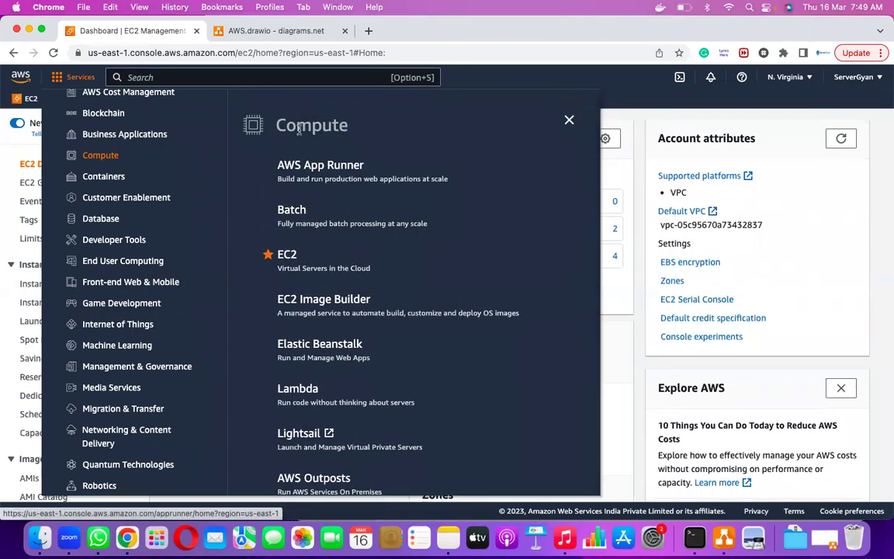
{"action": "left_click", "coordinate": [104, 176]}
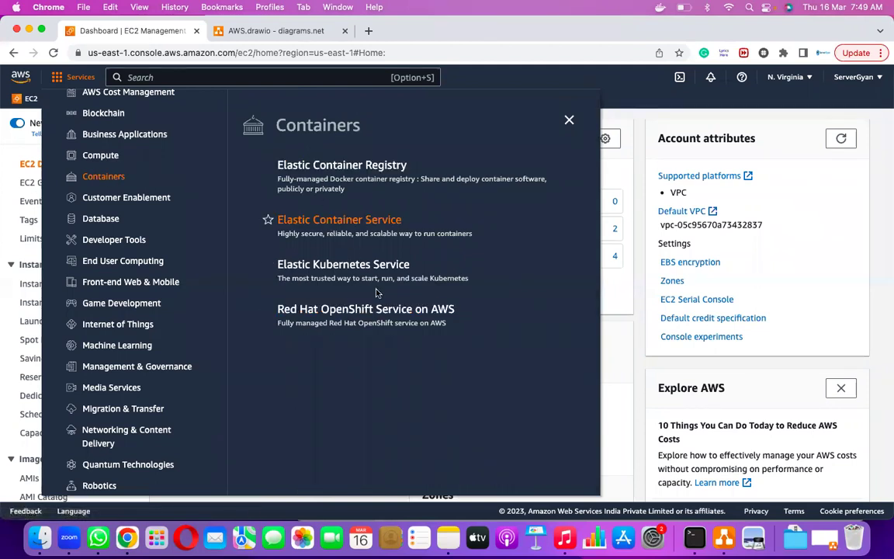
{"action": "left_click", "coordinate": [569, 119]}
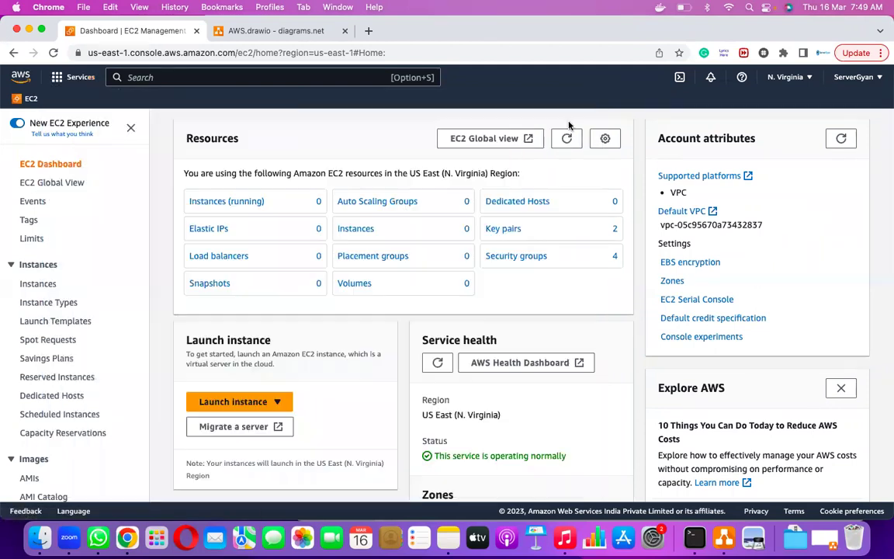
- Turn the New EC2 Experience off to view the dashboard that way, and turn it back on
{"action": "left_click", "coordinate": [18, 123]}
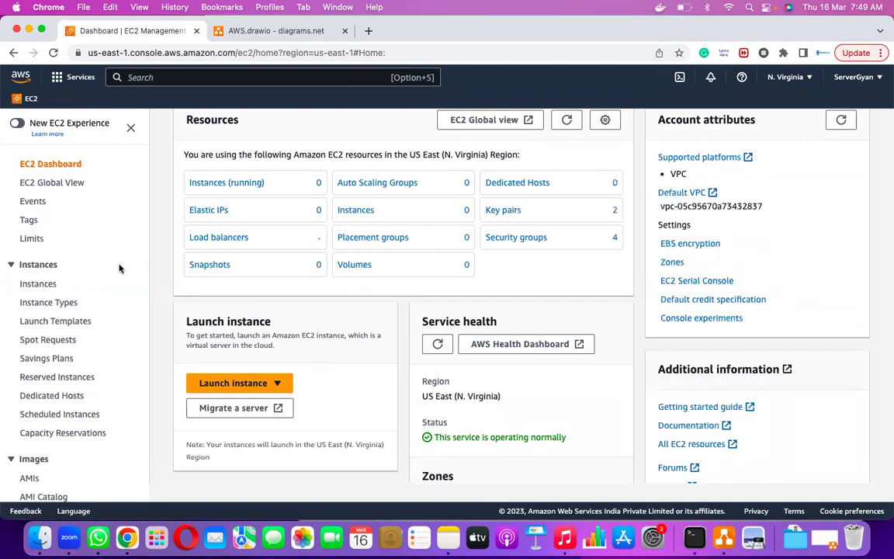
{"action": "scroll", "coordinate": [380, 342], "scroll_direction": "up", "scroll_amount": 1}
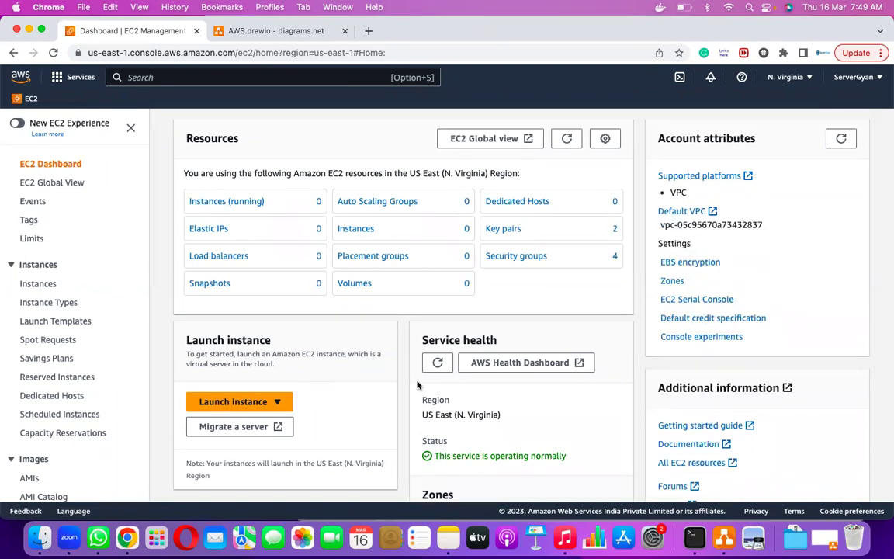
{"action": "left_click", "coordinate": [17, 124]}
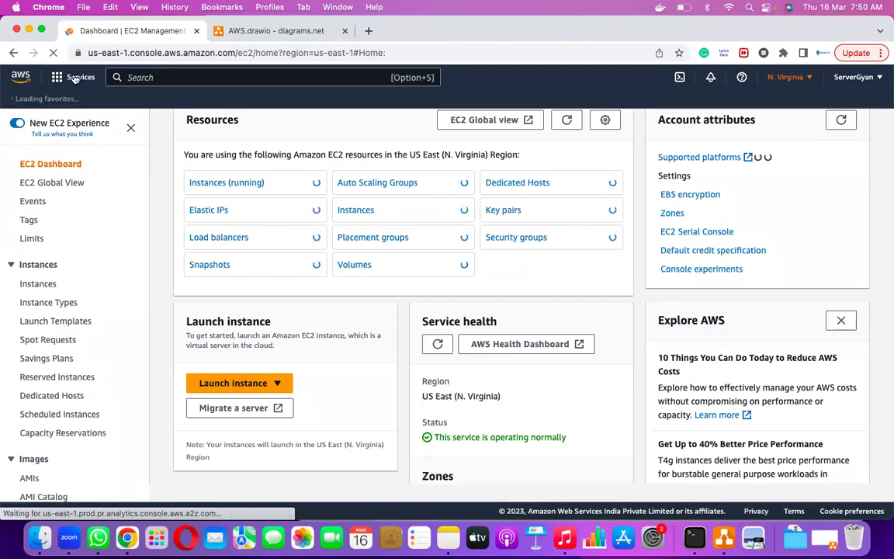
- Search the console for "route 53", view the matching services and features, and clear the search
{"action": "left_click", "coordinate": [220, 77]}
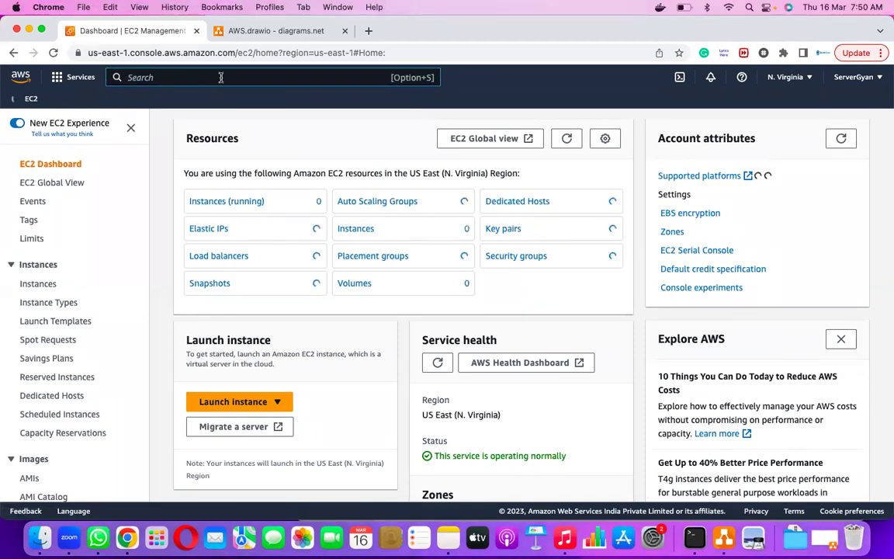
{"action": "left_click", "coordinate": [221, 78]}
{"action": "type", "text": "route"}
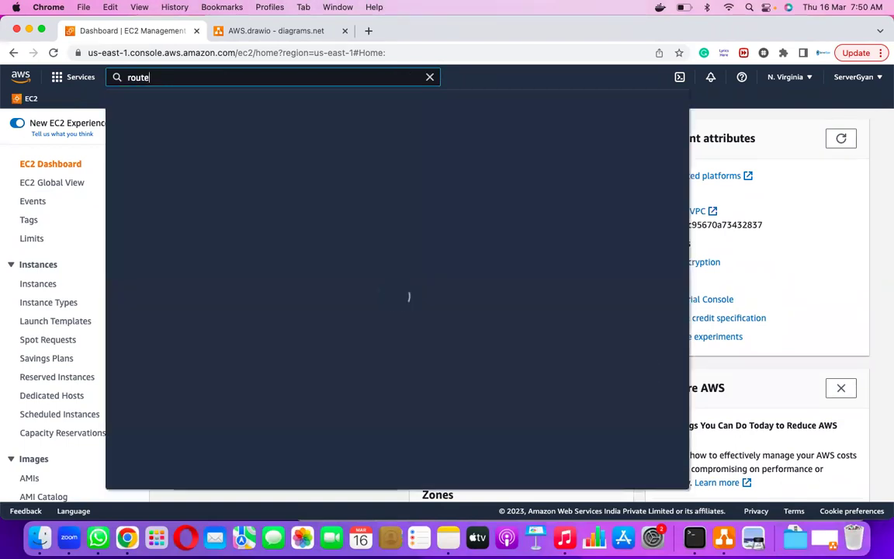
{"action": "type", "text": " 53"}
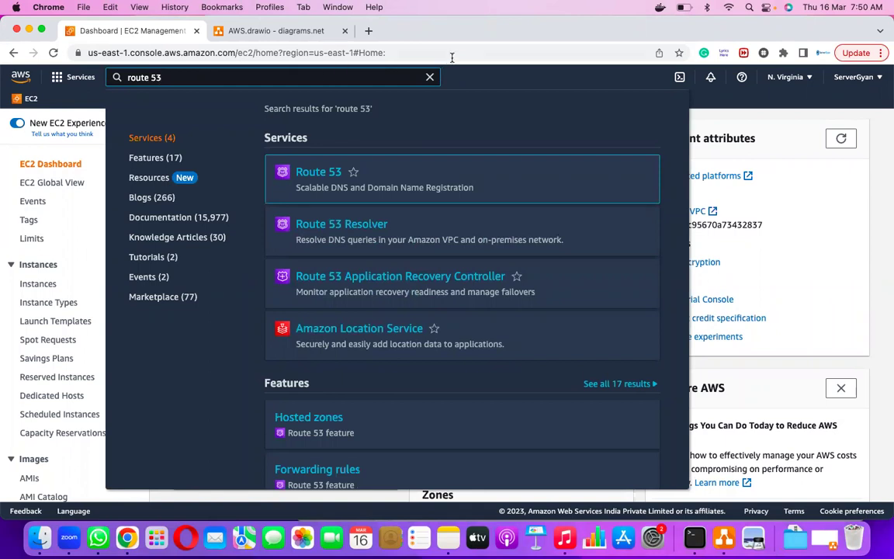
{"action": "left_click", "coordinate": [430, 80]}
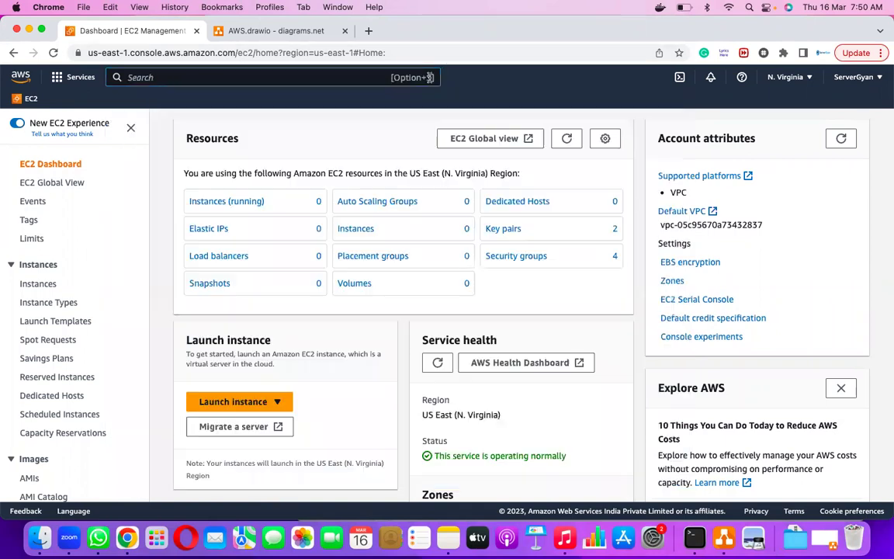
- Open AWS CloudShell and dismiss its welcome message with Do not show again enabled
{"action": "left_click", "coordinate": [680, 79]}
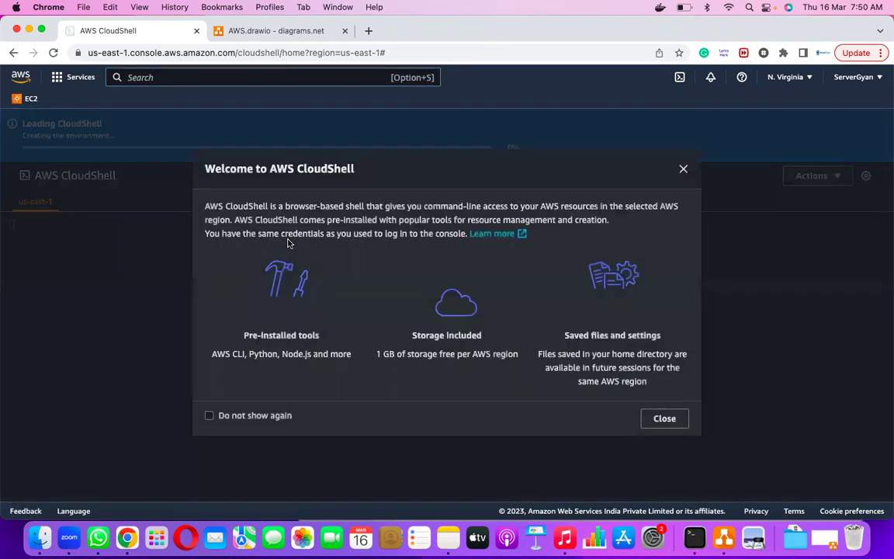
{"action": "left_click", "coordinate": [233, 419]}
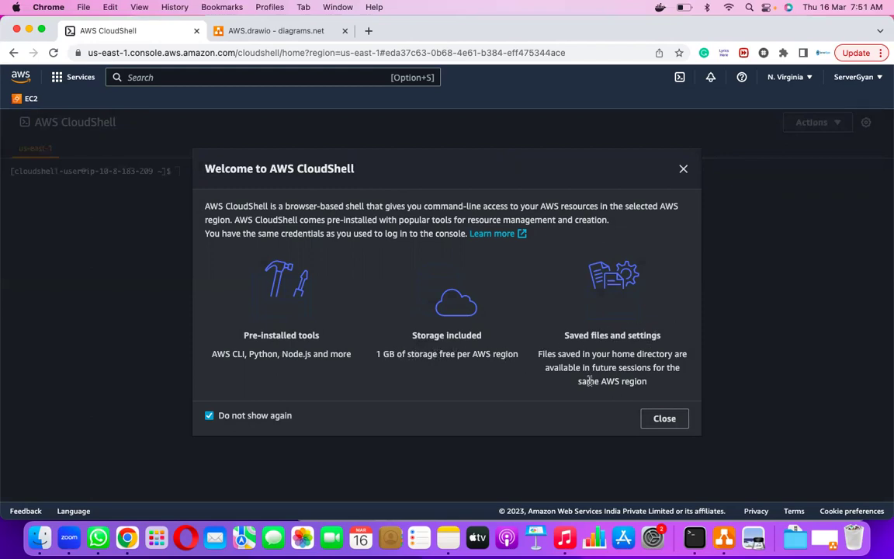
{"action": "left_click", "coordinate": [659, 418]}
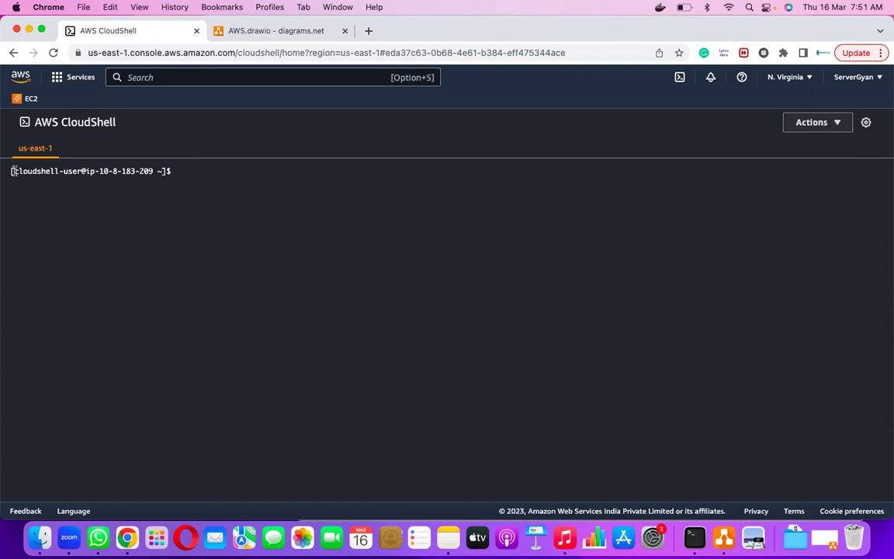
- List the account's S3 buckets in CloudShell with the command aws s3 ls
{"action": "left_click_drag", "start_coordinate": [12, 171], "coordinate": [82, 170]}
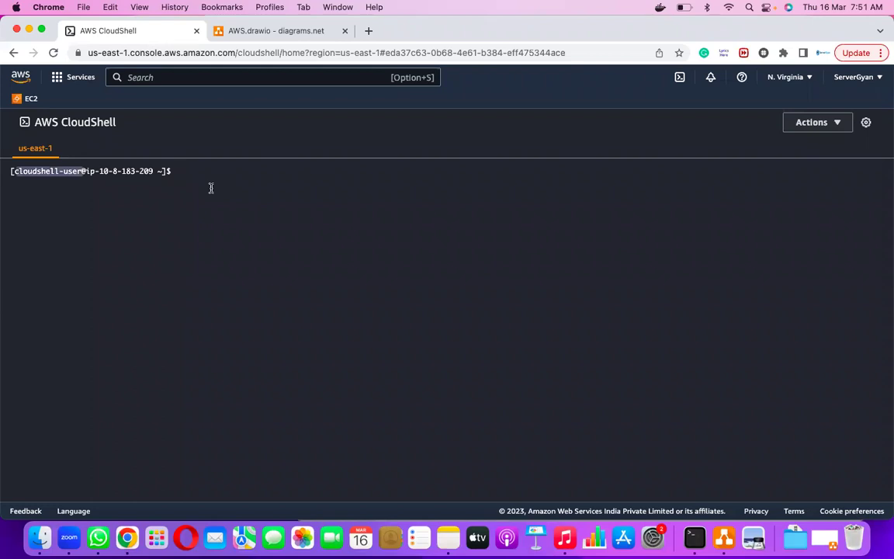
{"action": "type", "text": "aws s"}
{"action": "key", "text": "BackSpace"}
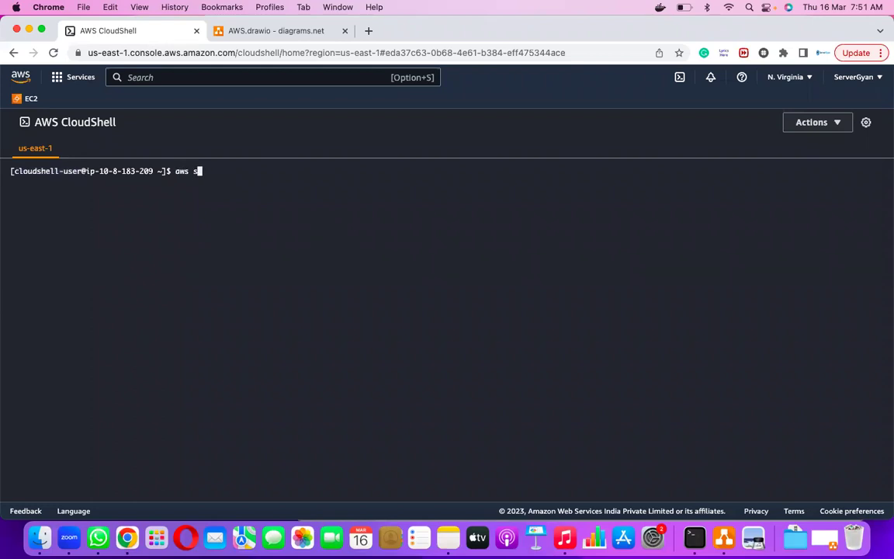
{"action": "type", "text": "s3 ls"}
{"action": "key", "text": "Return"}
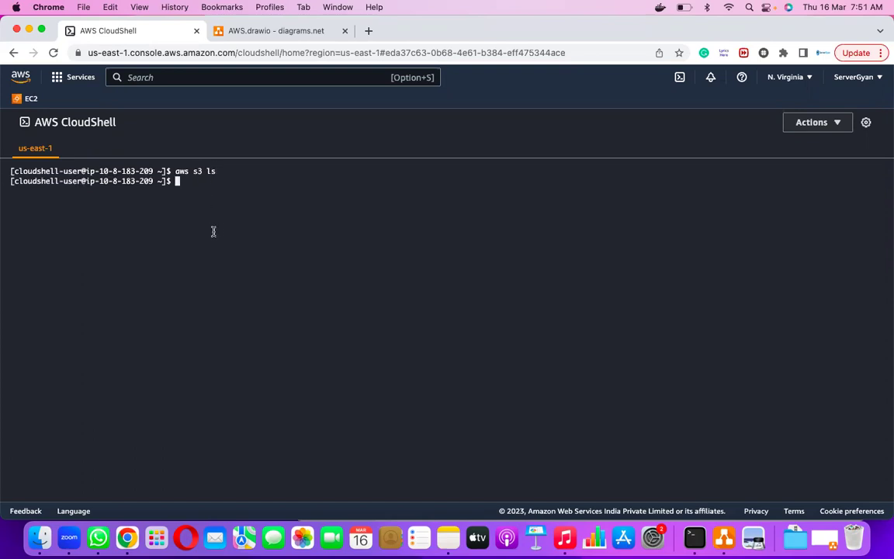
{"action": "left_click_drag", "start_coordinate": [175, 172], "coordinate": [220, 173]}
{"action": "left_click", "coordinate": [219, 173]}
{"action": "left_click_drag", "start_coordinate": [176, 172], "coordinate": [208, 171]}
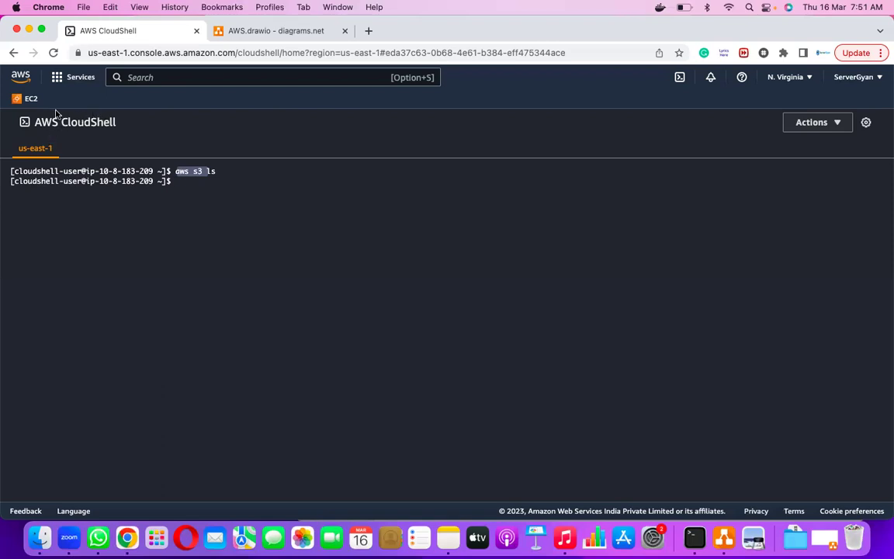
- Return to the EC2 dashboard and view the console's notifications and its help and support options
{"action": "left_click", "coordinate": [29, 102]}
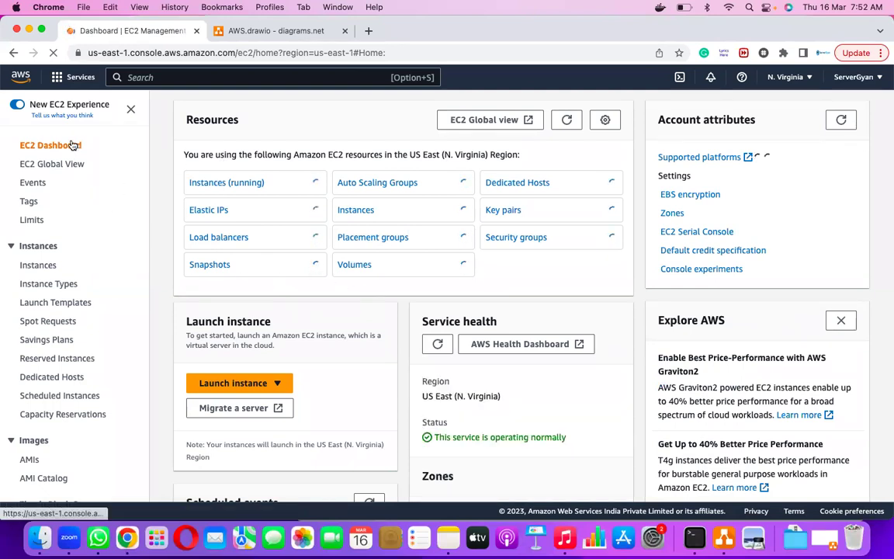
{"action": "left_click", "coordinate": [711, 78]}
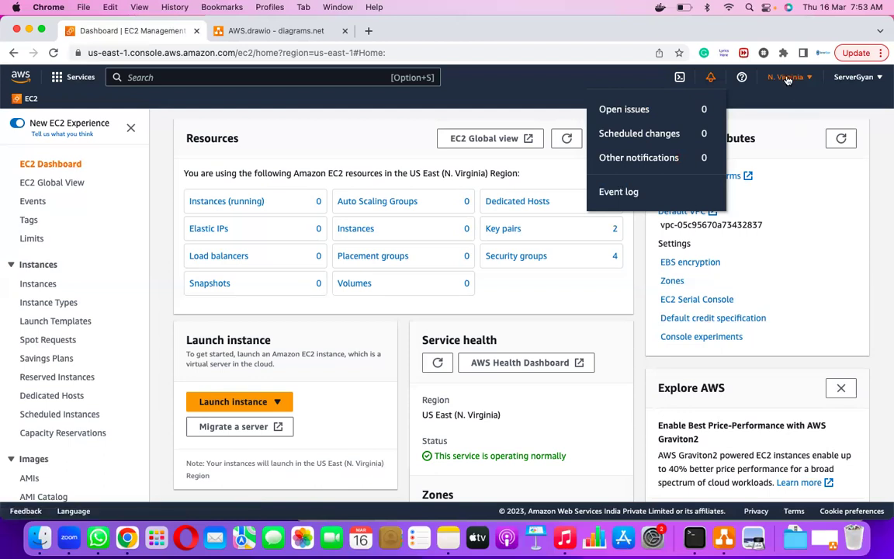
{"action": "left_click", "coordinate": [742, 77]}
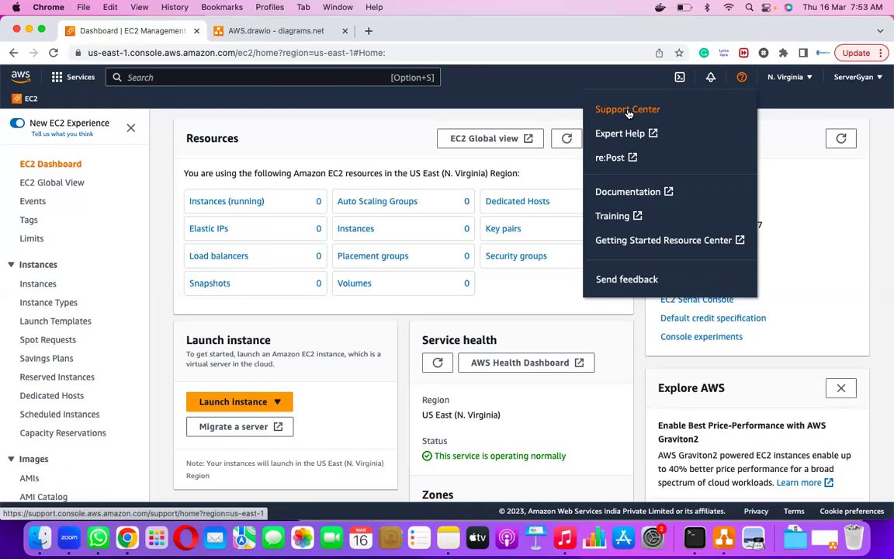
- Open the region list and examine the available AWS Regions, from the US ones down to those not enabled for the account
{"action": "left_click", "coordinate": [787, 79]}
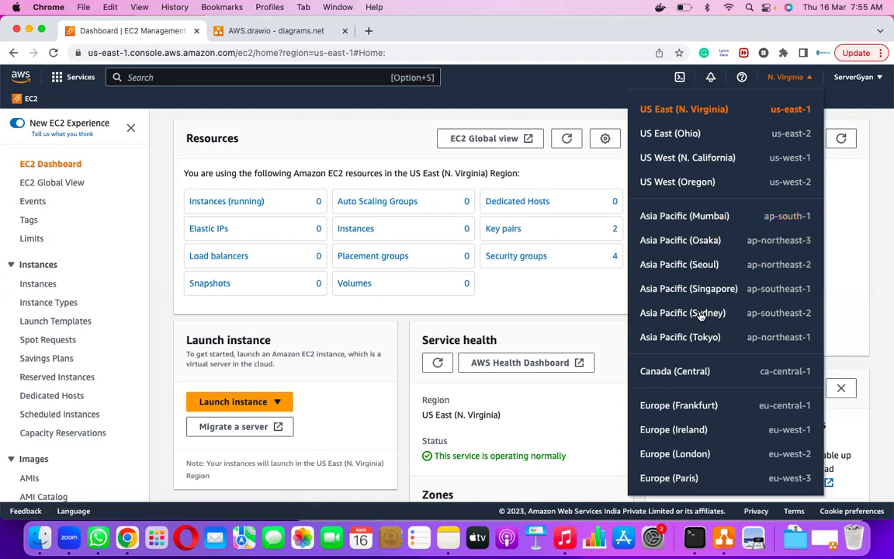
{"action": "scroll", "coordinate": [705, 332], "scroll_direction": "down", "scroll_amount": 1}
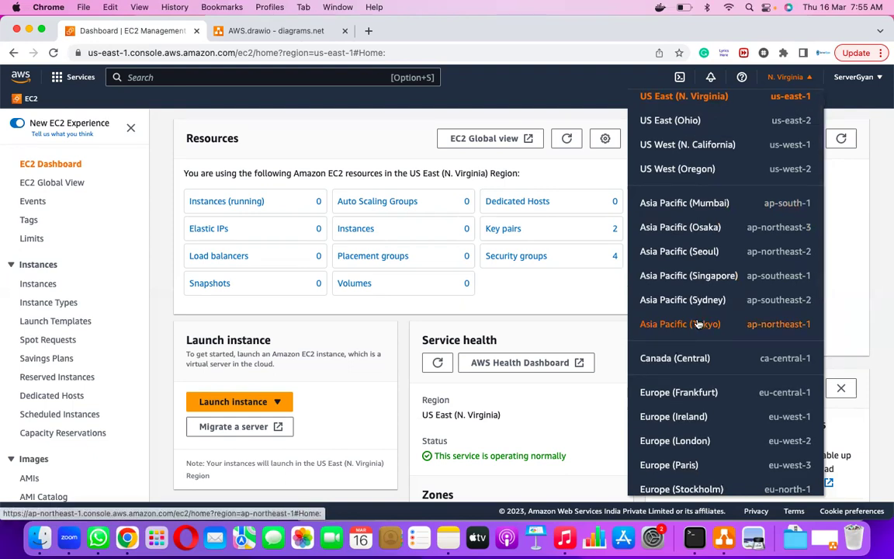
{"action": "scroll", "coordinate": [698, 323], "scroll_direction": "down", "scroll_amount": 10}
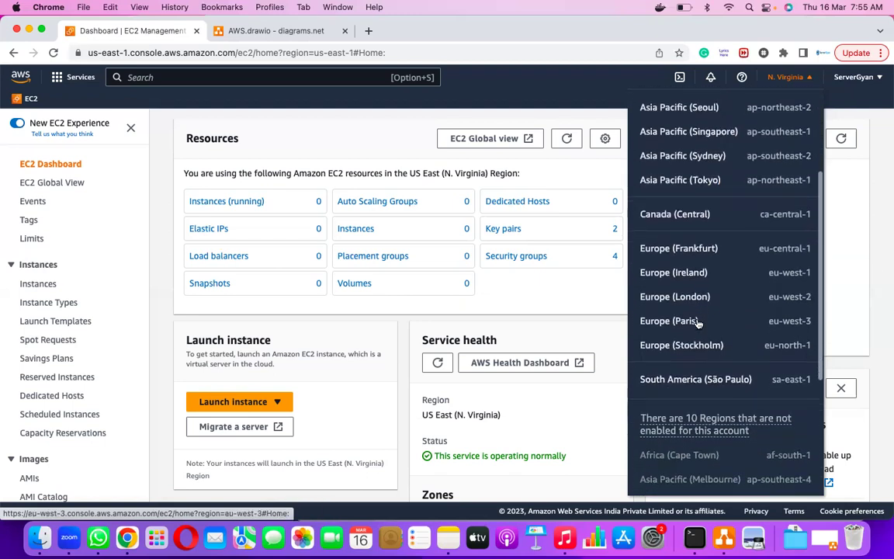
{"action": "scroll", "coordinate": [697, 330], "scroll_direction": "down", "scroll_amount": 3}
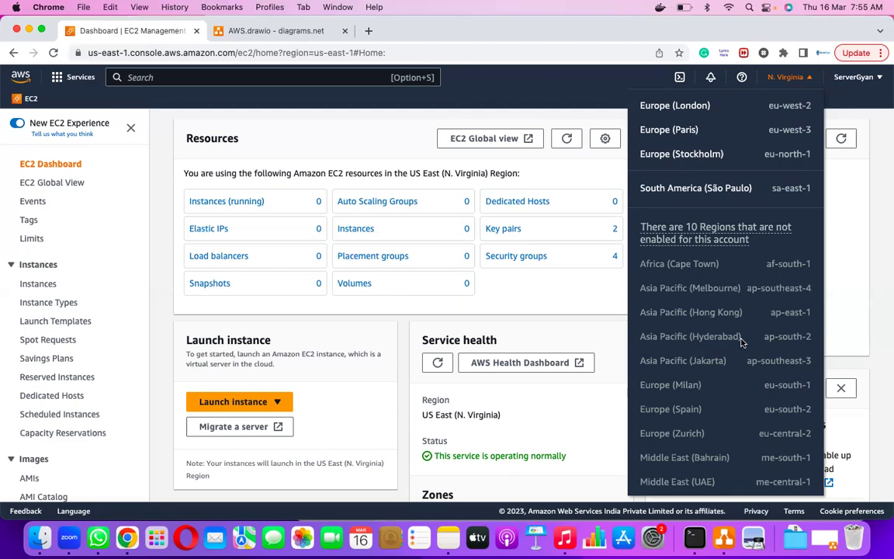
{"action": "scroll", "coordinate": [741, 342], "scroll_direction": "up", "scroll_amount": 10}
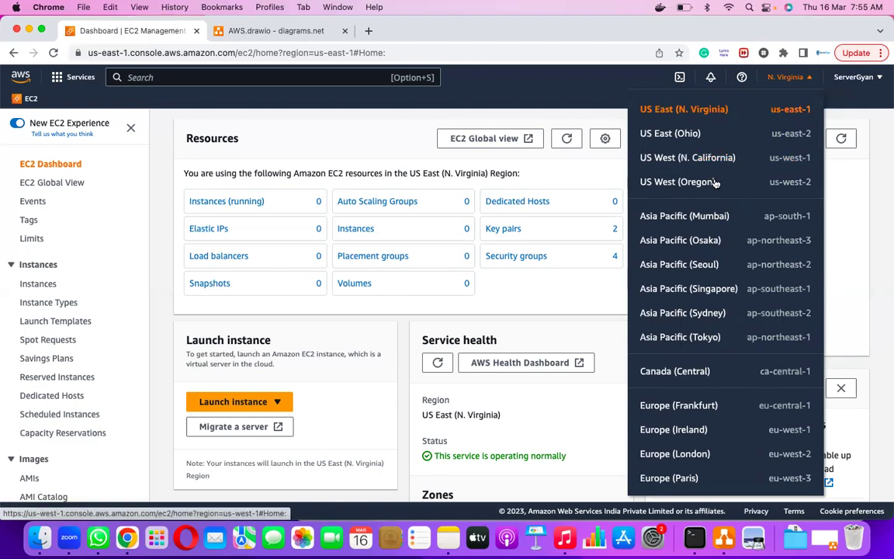
{"action": "scroll", "coordinate": [711, 159], "scroll_direction": "down", "scroll_amount": 5}
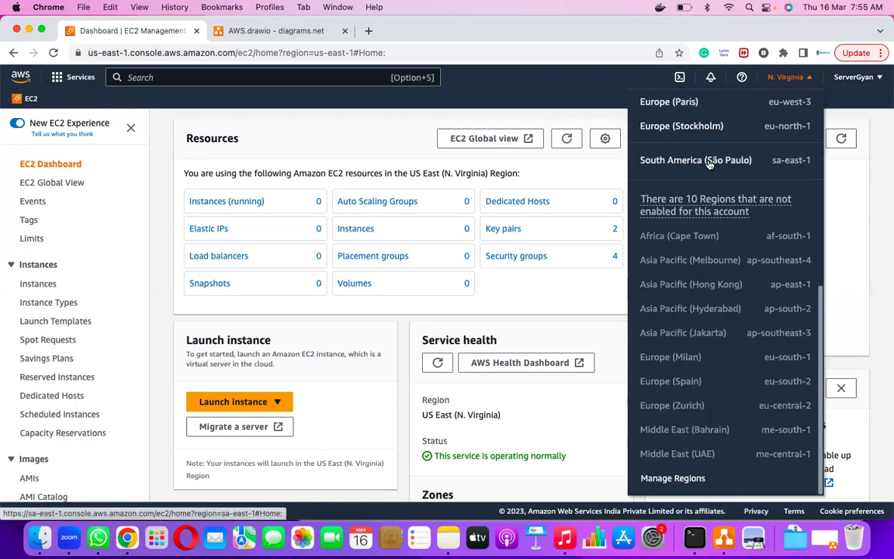
{"action": "scroll", "coordinate": [709, 310], "scroll_direction": "up", "scroll_amount": 2}
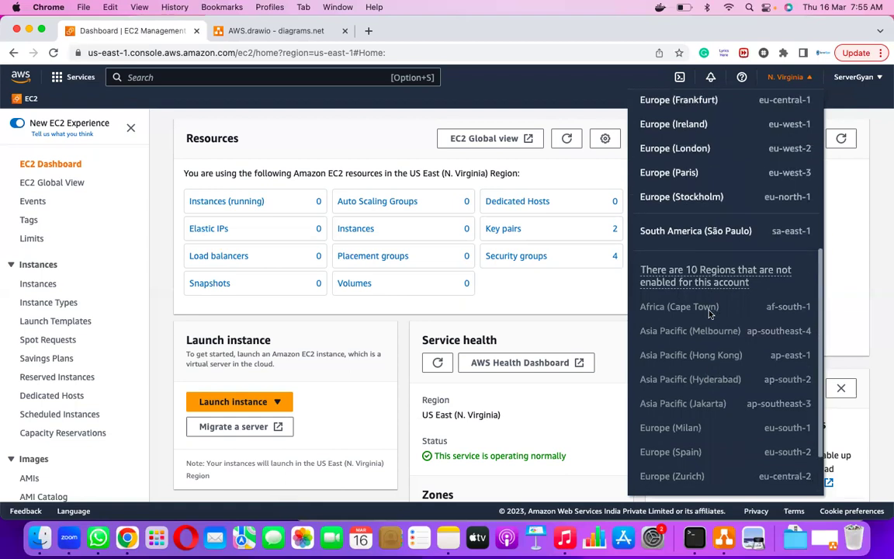
{"action": "scroll", "coordinate": [699, 295], "scroll_direction": "up", "scroll_amount": 3}
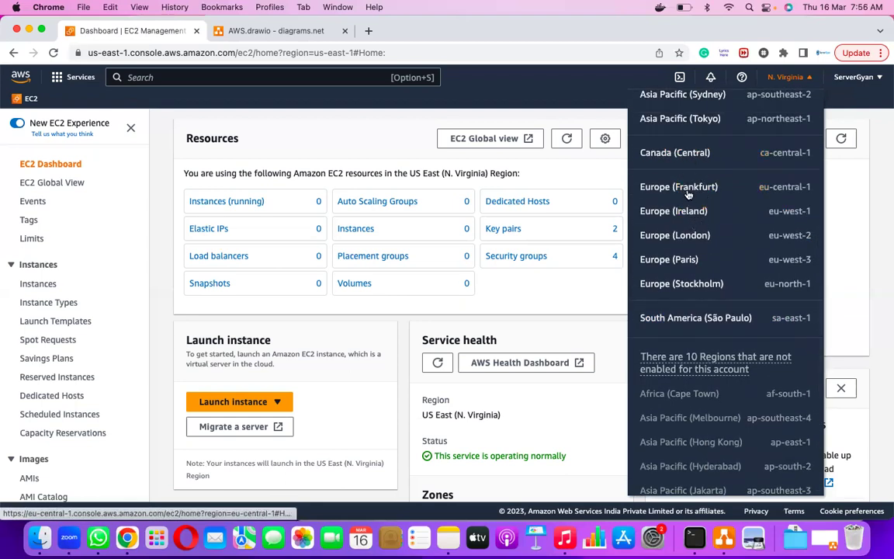
{"action": "scroll", "coordinate": [686, 178], "scroll_direction": "up", "scroll_amount": 5}
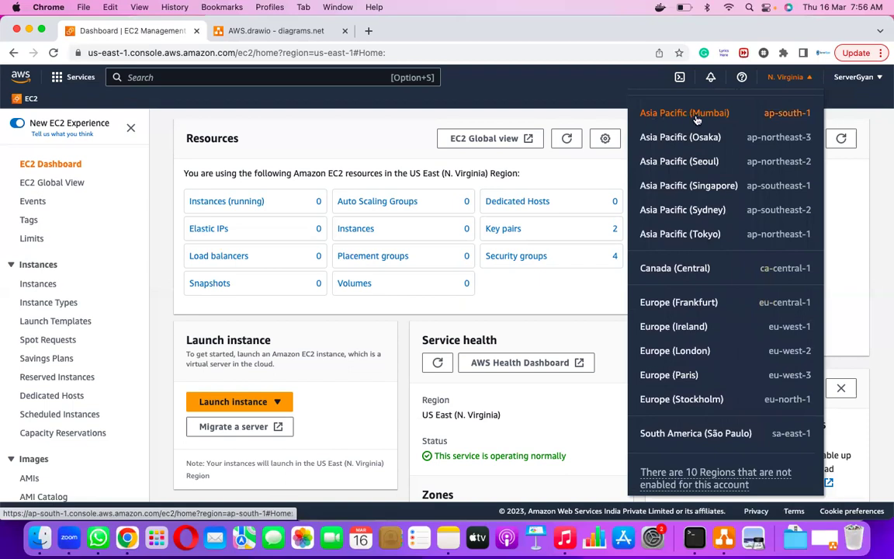
{"action": "scroll", "coordinate": [742, 291], "scroll_direction": "down", "scroll_amount": 5}
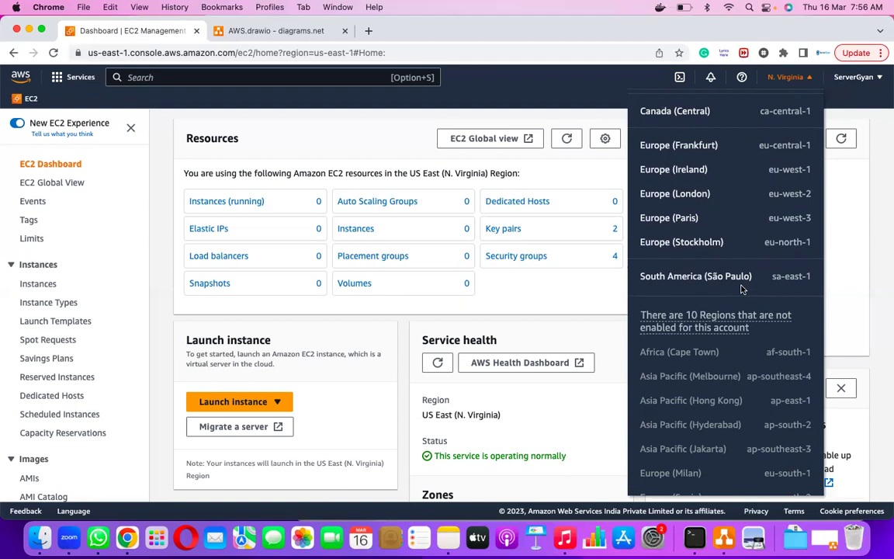
{"action": "scroll", "coordinate": [742, 289], "scroll_direction": "up", "scroll_amount": 5}
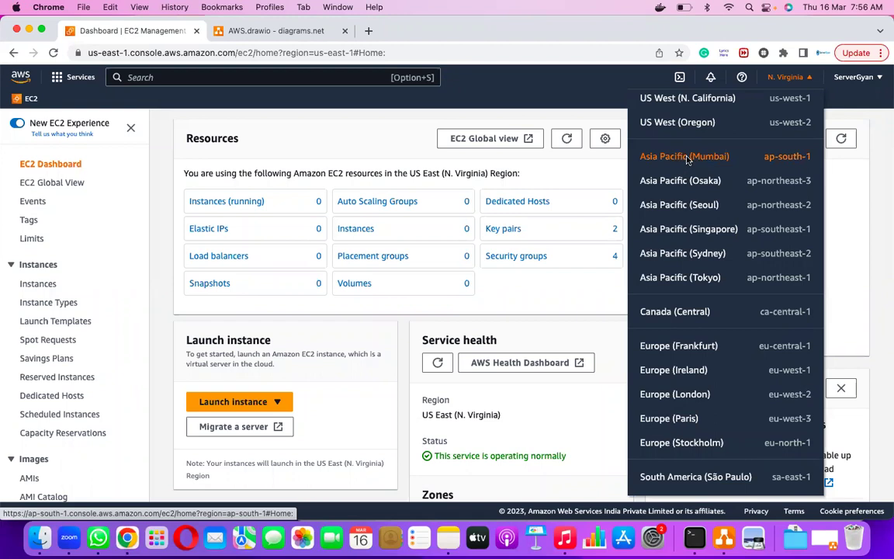
{"action": "scroll", "coordinate": [735, 292], "scroll_direction": "down", "scroll_amount": 3}
{"action": "scroll", "coordinate": [736, 292], "scroll_direction": "down", "scroll_amount": 3}
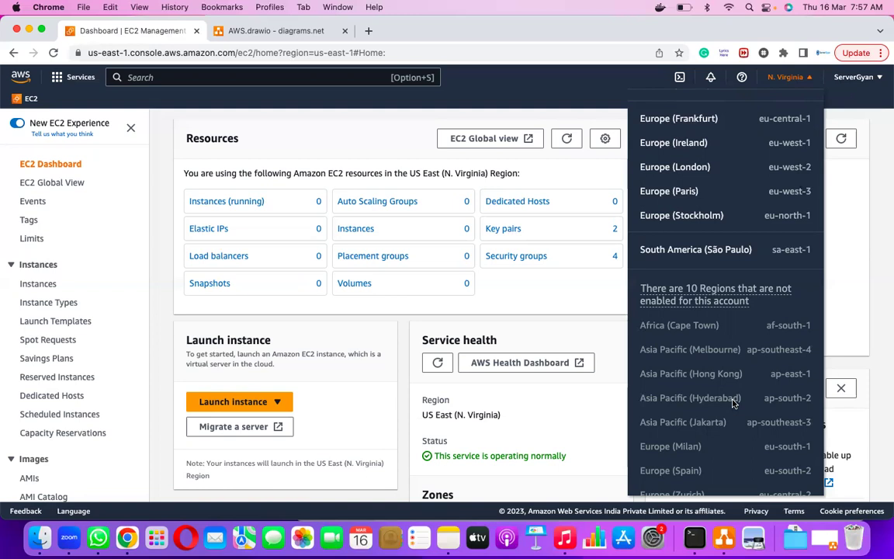
- Read the note on how to use the Regions that are not enabled, and close the note and the region list
{"action": "left_click", "coordinate": [699, 293]}
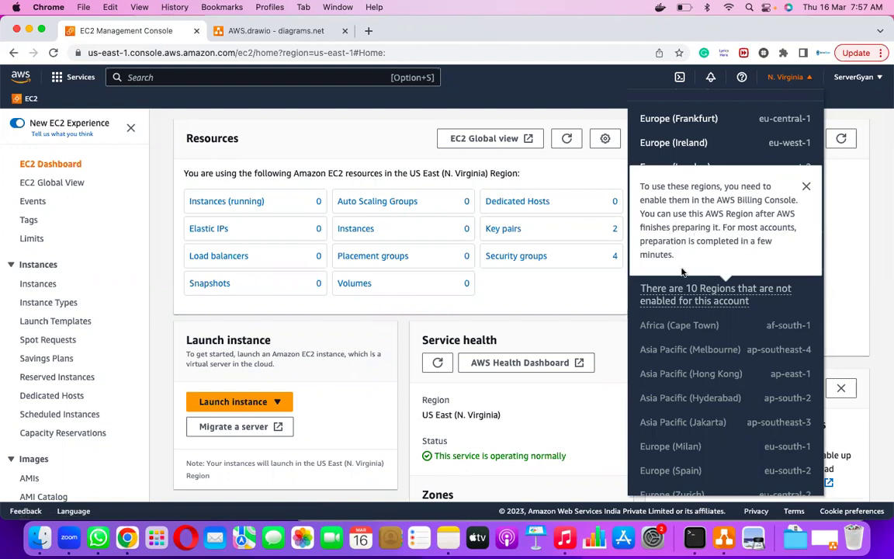
{"action": "scroll", "coordinate": [695, 349], "scroll_direction": "down", "scroll_amount": 4}
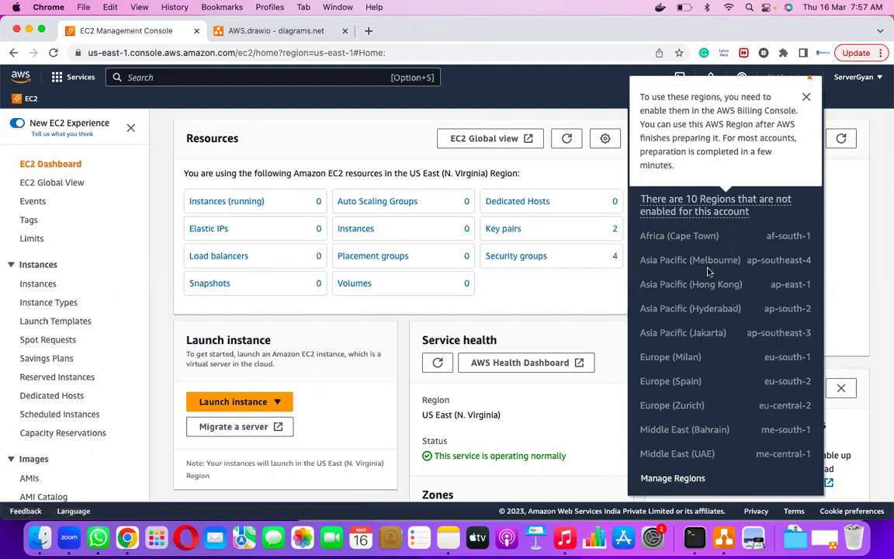
{"action": "scroll", "coordinate": [722, 268], "scroll_direction": "up", "scroll_amount": 2}
{"action": "scroll", "coordinate": [722, 266], "scroll_direction": "up", "scroll_amount": 1}
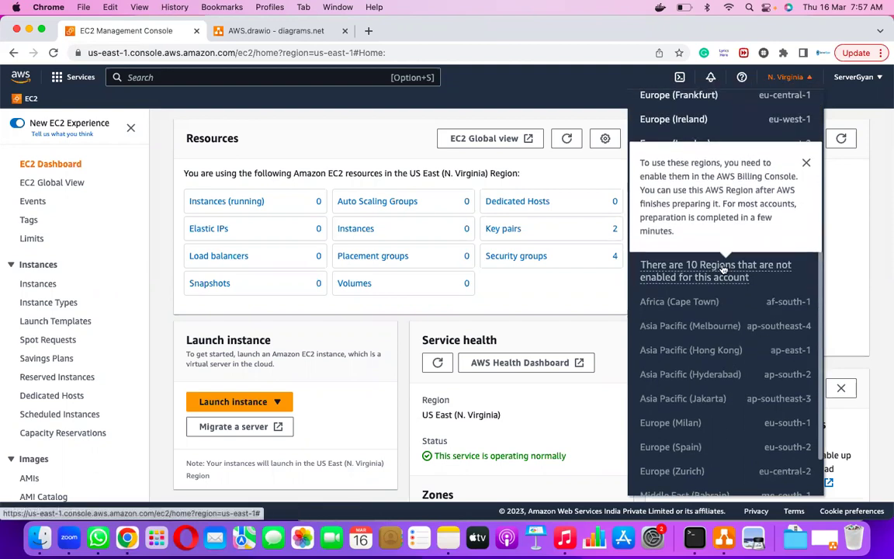
{"action": "left_click", "coordinate": [806, 162]}
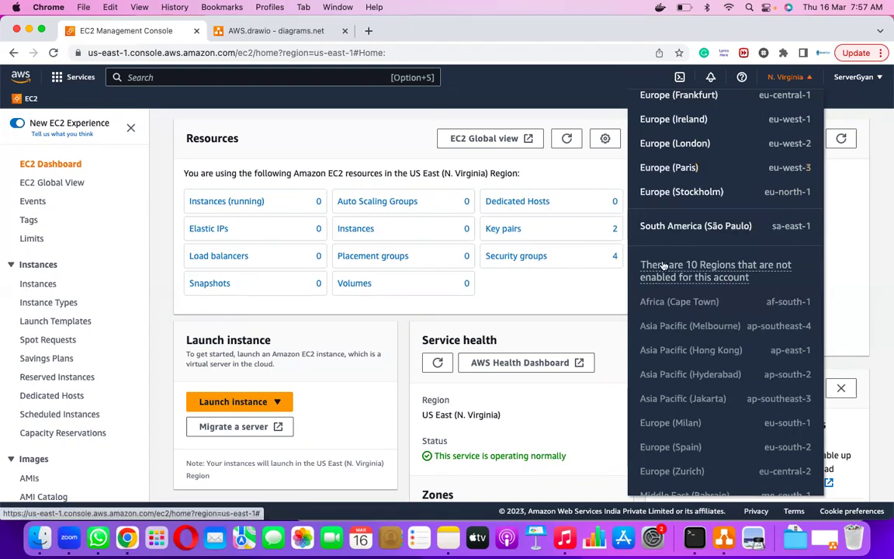
{"action": "scroll", "coordinate": [698, 265], "scroll_direction": "up", "scroll_amount": 8}
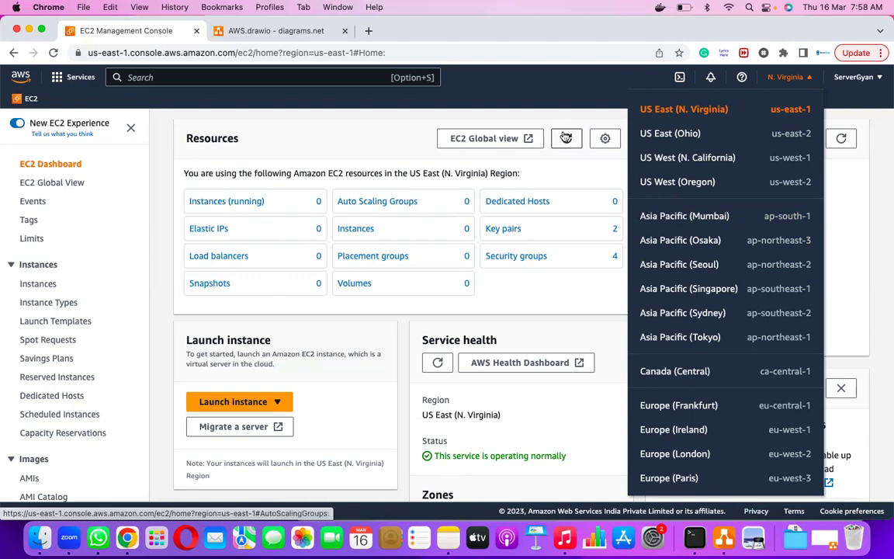
{"action": "left_click", "coordinate": [490, 274]}
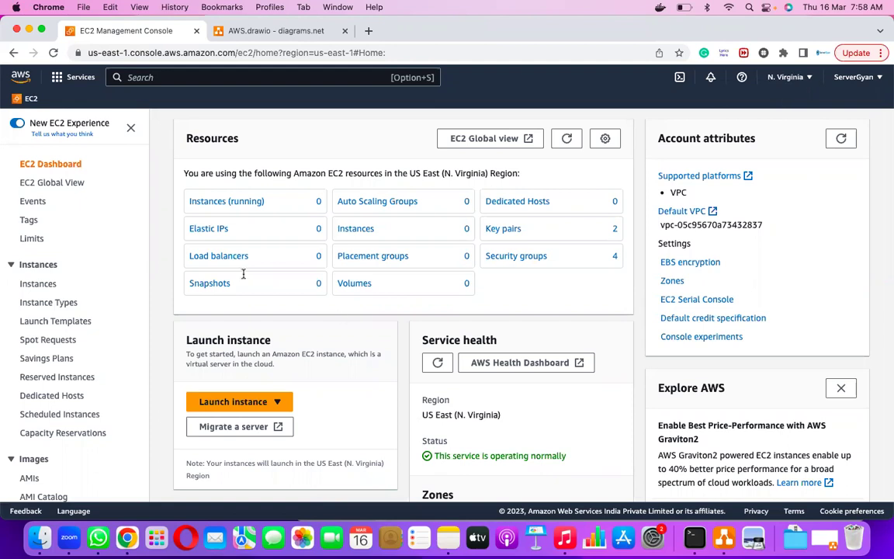
- Switch the console to the Asia Pacific (Mumbai) Region and open EC2 Global View from its dashboard
{"action": "left_click", "coordinate": [781, 83]}
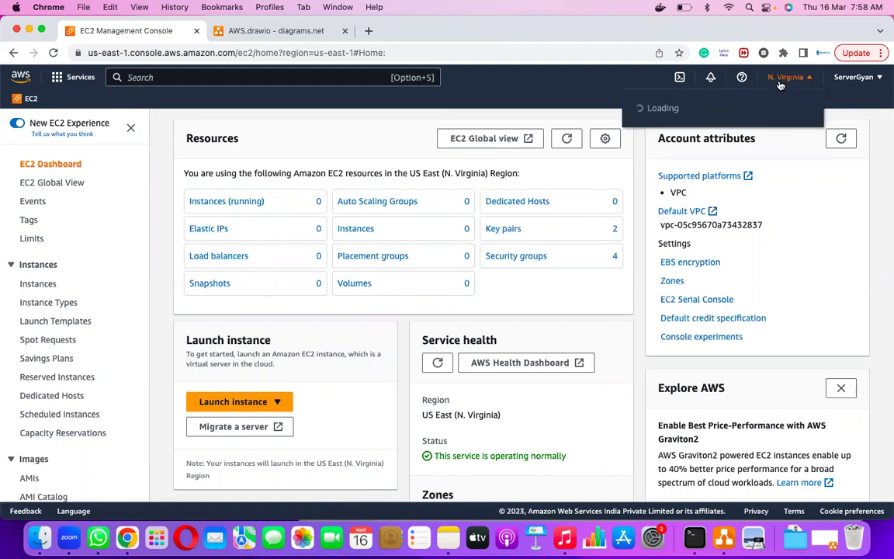
{"action": "left_click", "coordinate": [698, 218]}
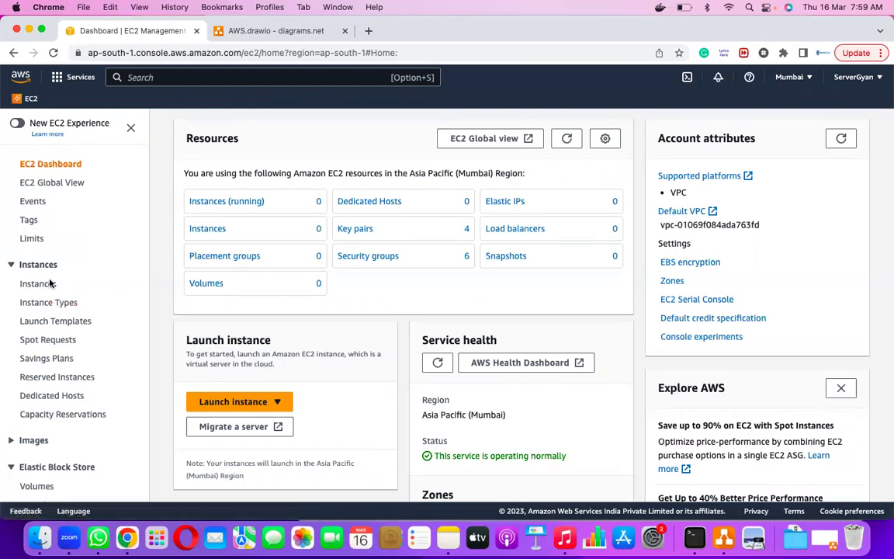
{"action": "left_click", "coordinate": [66, 185]}
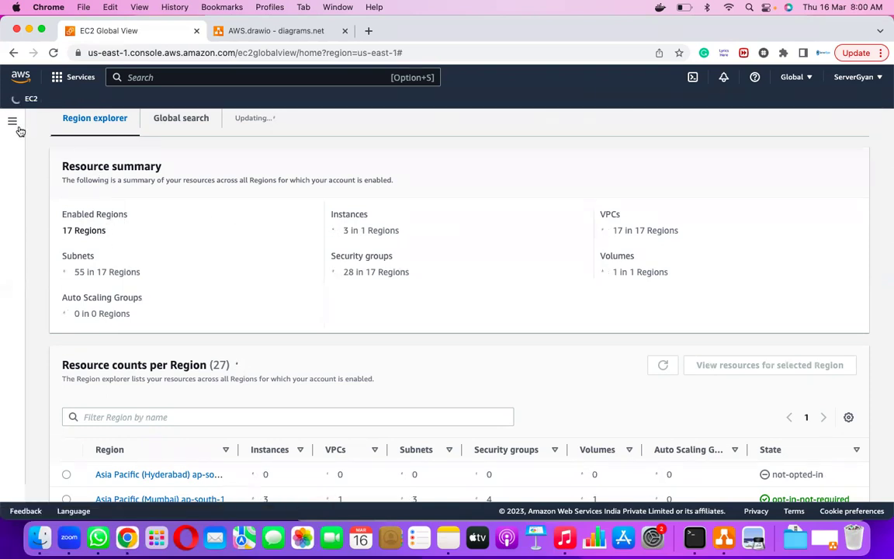
- Expand the EC2 Global View navigation, check the volumes across all Regions in Global search, and return to the Region explorer
{"action": "left_click", "coordinate": [12, 122]}
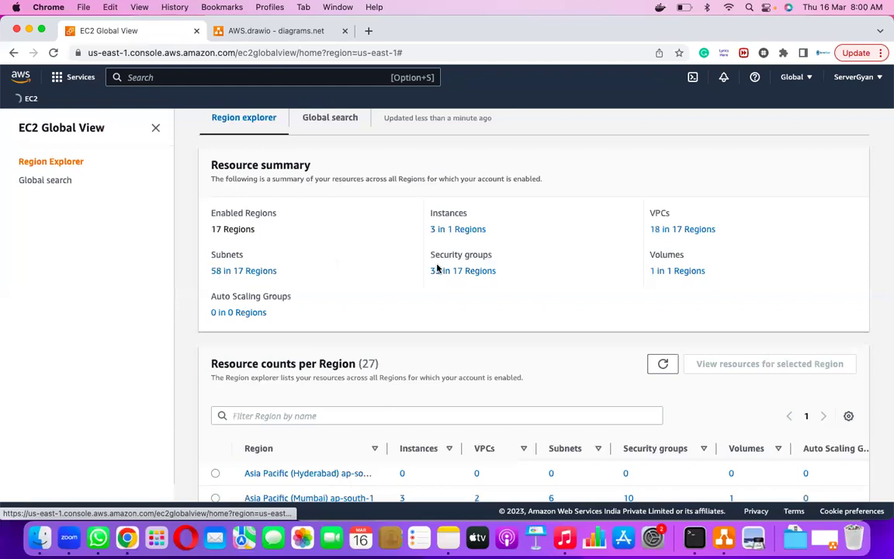
{"action": "scroll", "coordinate": [433, 227], "scroll_direction": "up", "scroll_amount": 1}
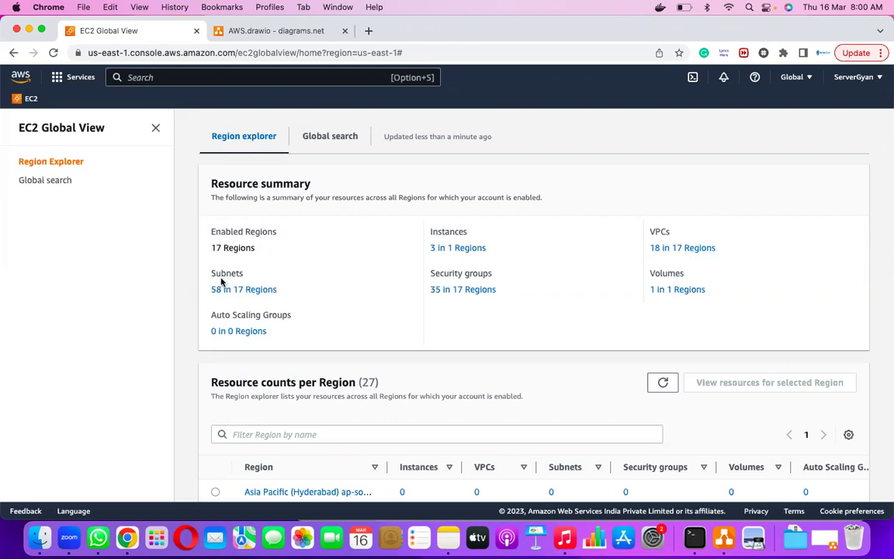
{"action": "left_click", "coordinate": [685, 290]}
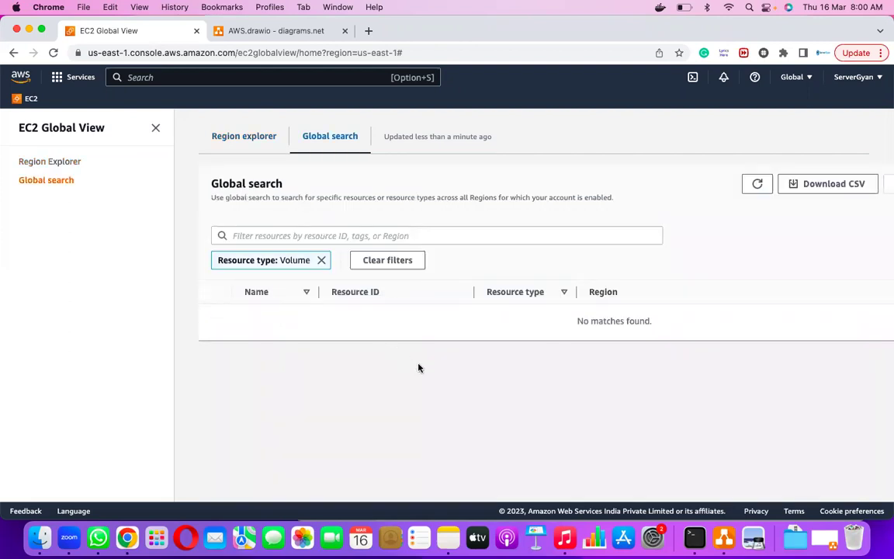
{"action": "left_click", "coordinate": [254, 144]}
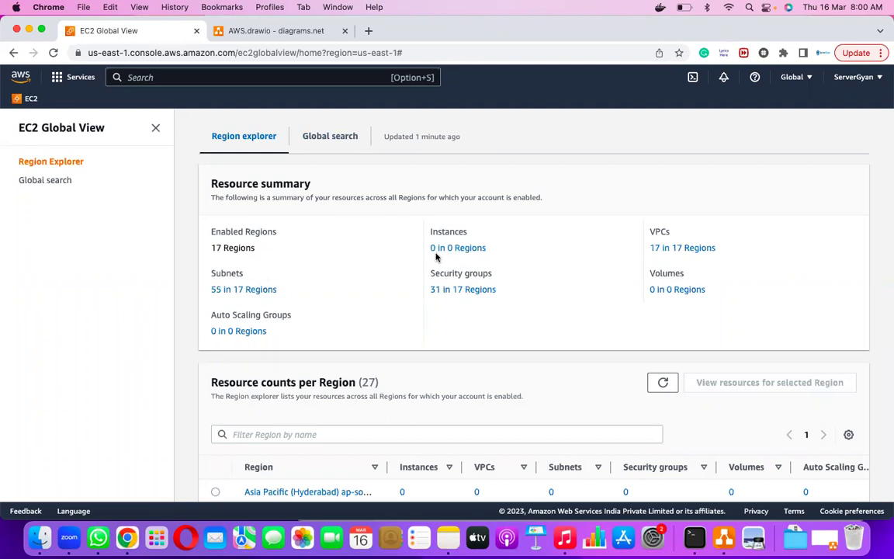
- Examine the resource counts per Region down the whole list and return to the resource summary
{"action": "scroll", "coordinate": [523, 282], "scroll_direction": "down", "scroll_amount": 5}
{"action": "scroll", "coordinate": [523, 282], "scroll_direction": "down", "scroll_amount": 1}
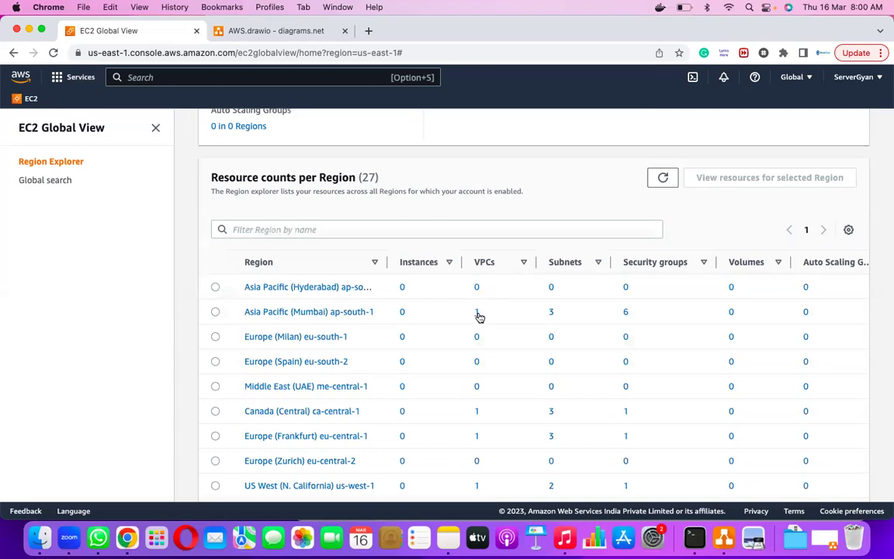
{"action": "scroll", "coordinate": [704, 325], "scroll_direction": "down", "scroll_amount": 6}
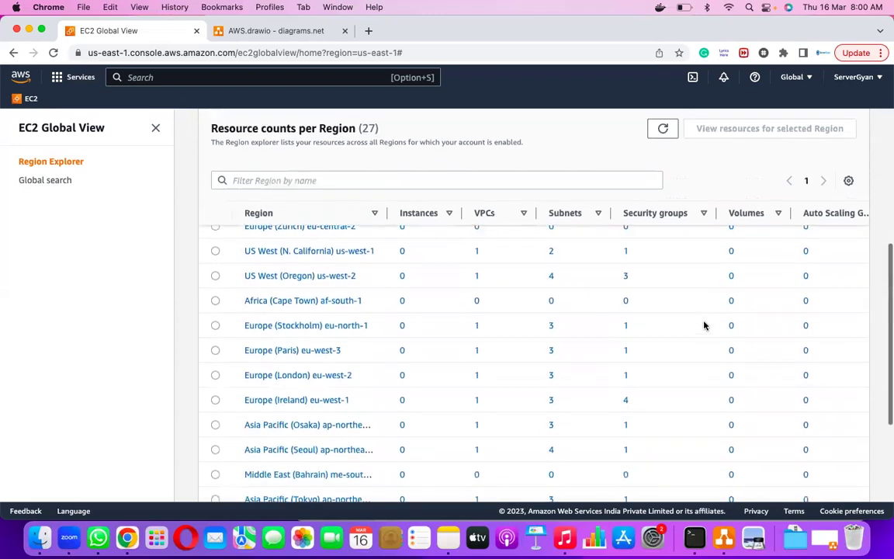
{"action": "scroll", "coordinate": [704, 325], "scroll_direction": "down", "scroll_amount": 5}
{"action": "scroll", "coordinate": [704, 325], "scroll_direction": "up", "scroll_amount": 15}
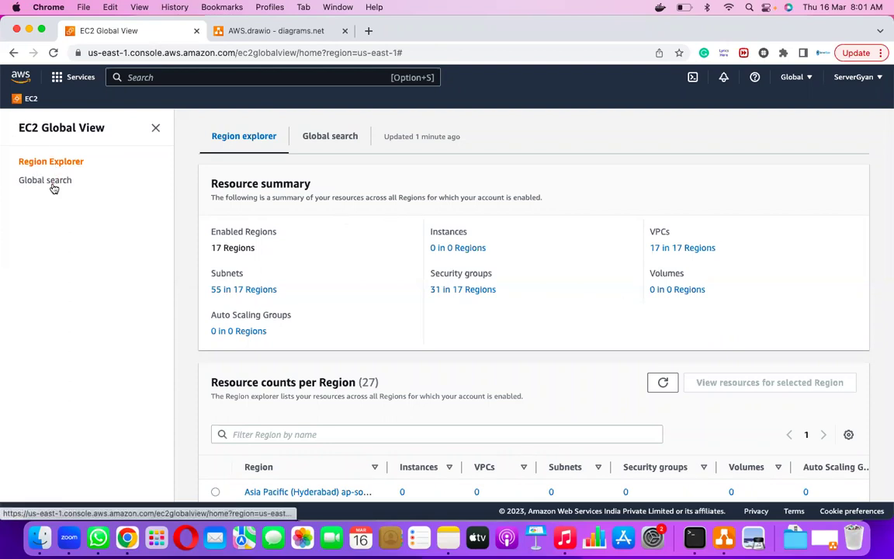
- Return to the EC2 dashboard and view its Events and Tags pages
{"action": "left_click", "coordinate": [27, 101]}
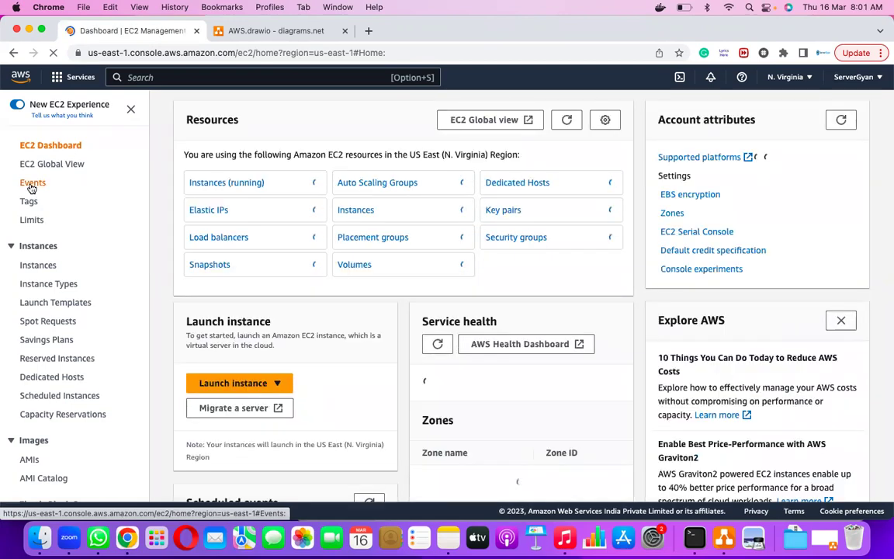
{"action": "left_click", "coordinate": [31, 186]}
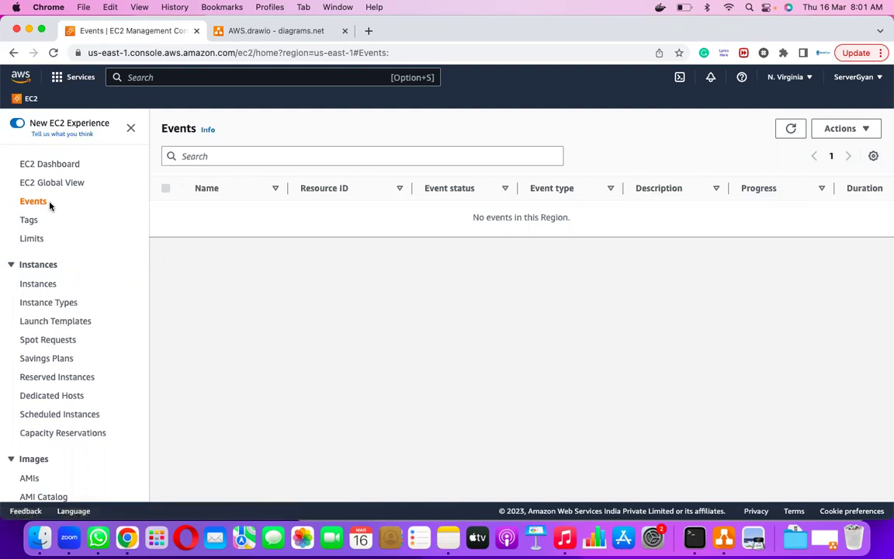
{"action": "left_click", "coordinate": [29, 223]}
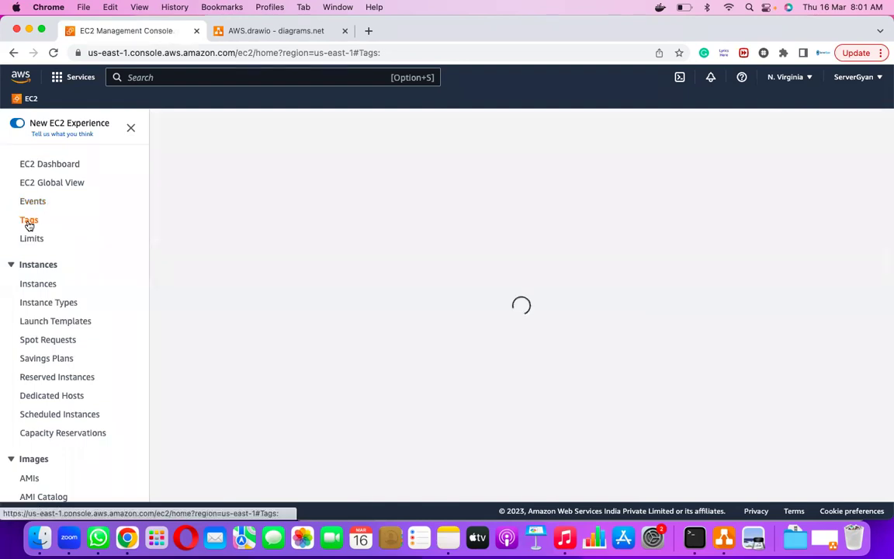
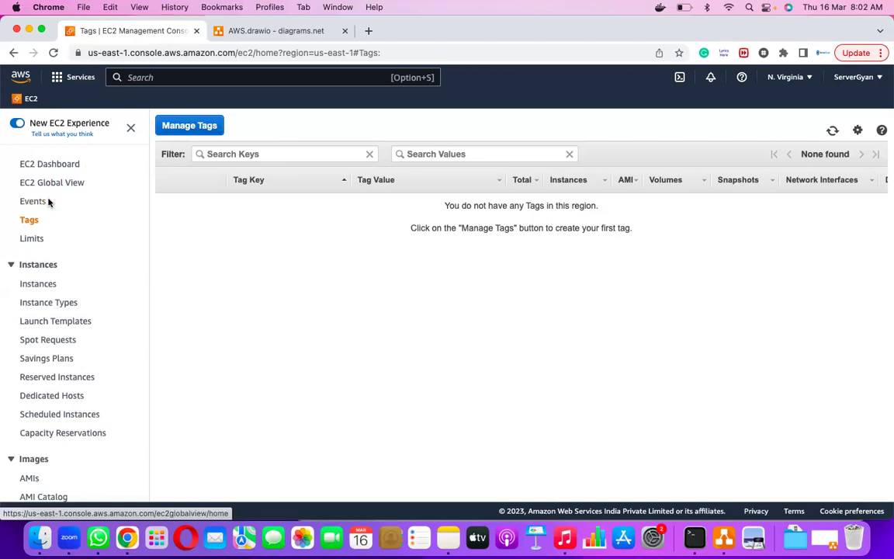
- Open the EC2 Limits page and look through its first and second pages of limits
{"action": "left_click", "coordinate": [32, 239]}
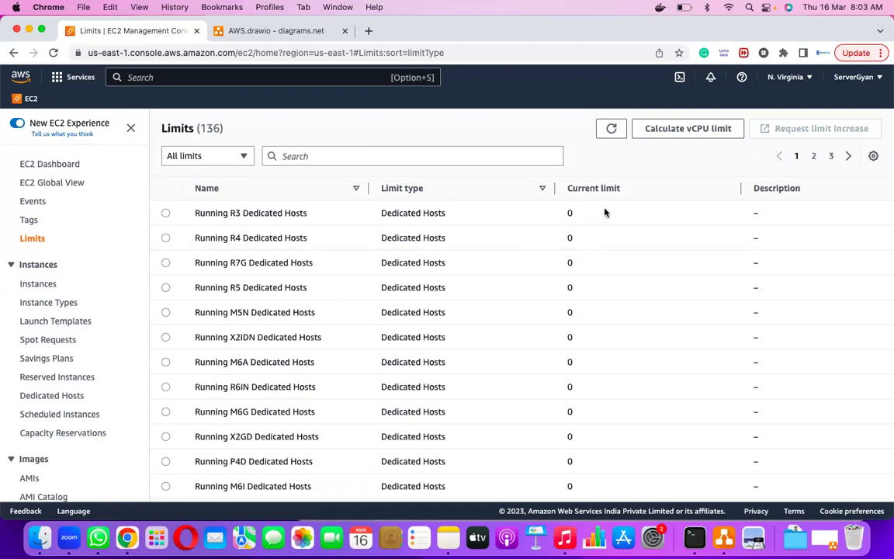
{"action": "scroll", "coordinate": [605, 212], "scroll_direction": "down", "scroll_amount": 10}
{"action": "scroll", "coordinate": [538, 320], "scroll_direction": "down", "scroll_amount": 10}
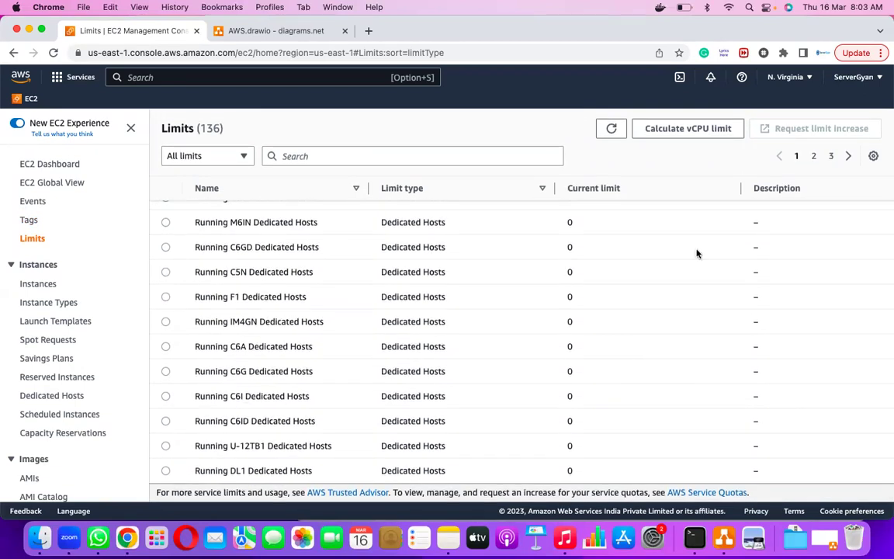
{"action": "left_click", "coordinate": [814, 158]}
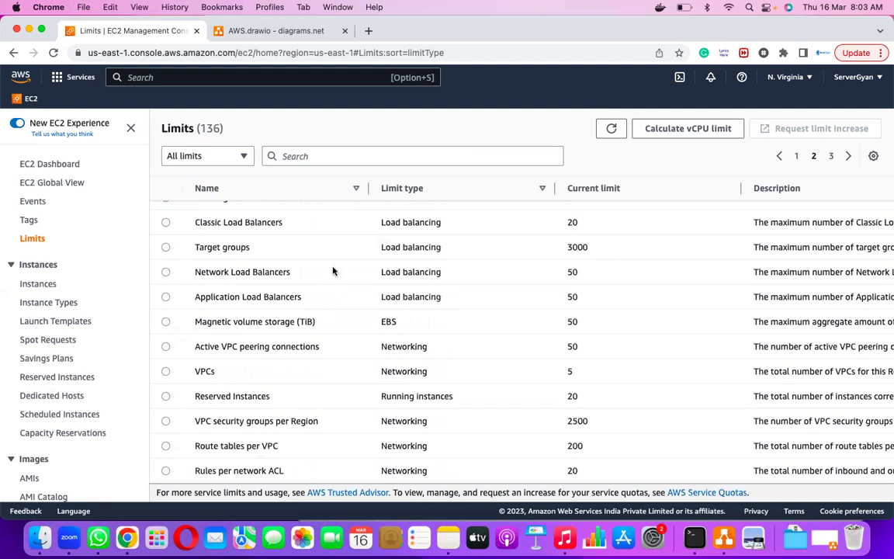
{"action": "scroll", "coordinate": [258, 230], "scroll_direction": "up", "scroll_amount": 5}
{"action": "scroll", "coordinate": [287, 261], "scroll_direction": "down", "scroll_amount": 1}
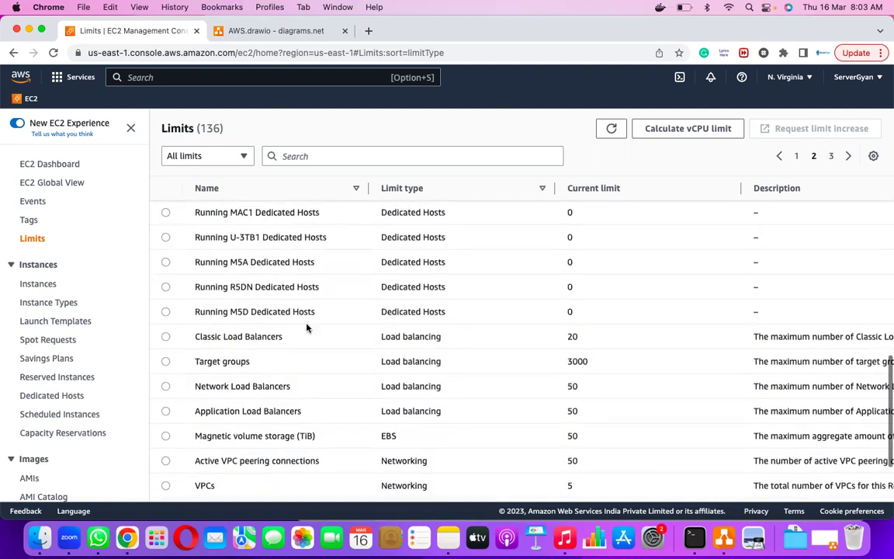
- Examine the load balancing limits, highlighting the Application Load Balancers limit value and the Classic Load Balancers name
{"action": "left_click_drag", "start_coordinate": [193, 336], "coordinate": [627, 343]}
{"action": "scroll", "coordinate": [609, 365], "scroll_direction": "down", "scroll_amount": 1}
{"action": "scroll", "coordinate": [609, 365], "scroll_direction": "down", "scroll_amount": 1}
{"action": "scroll", "coordinate": [611, 364], "scroll_direction": "down", "scroll_amount": 3}
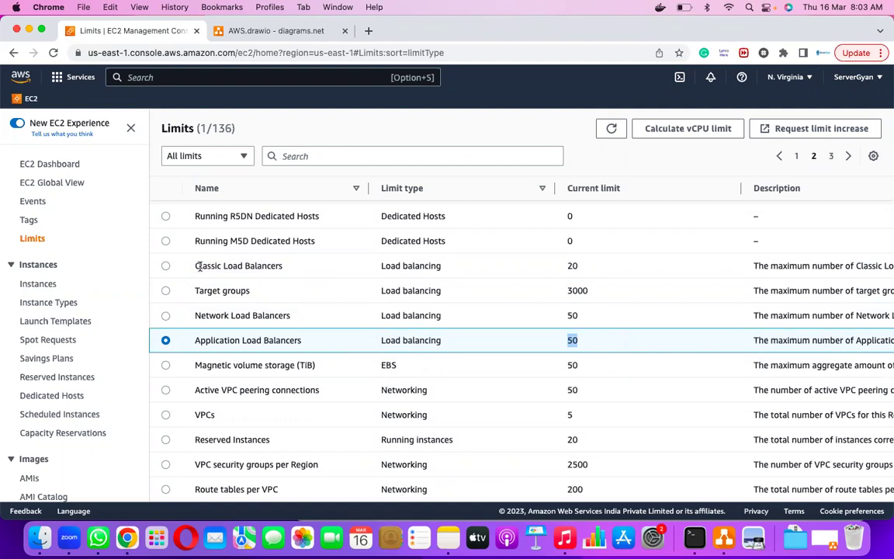
{"action": "left_click_drag", "start_coordinate": [194, 265], "coordinate": [291, 268]}
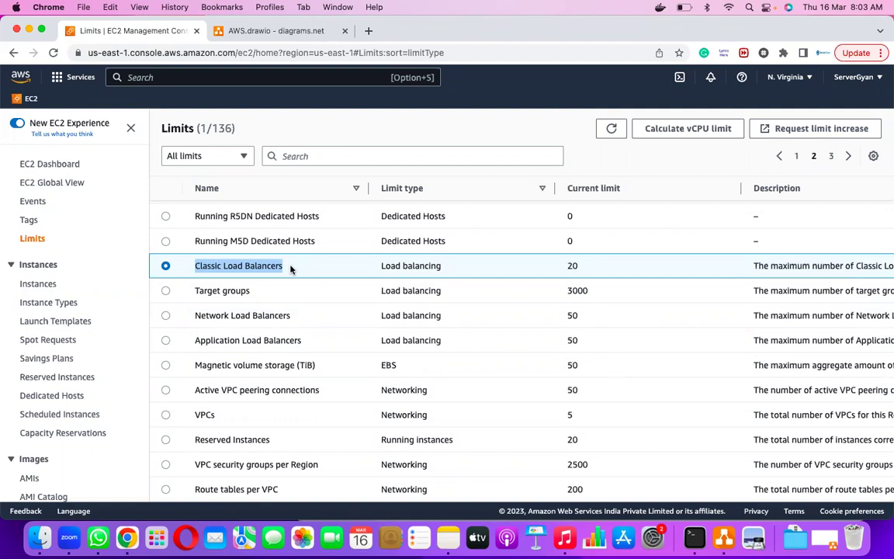
{"action": "scroll", "coordinate": [29, 268], "scroll_direction": "down", "scroll_amount": 5}
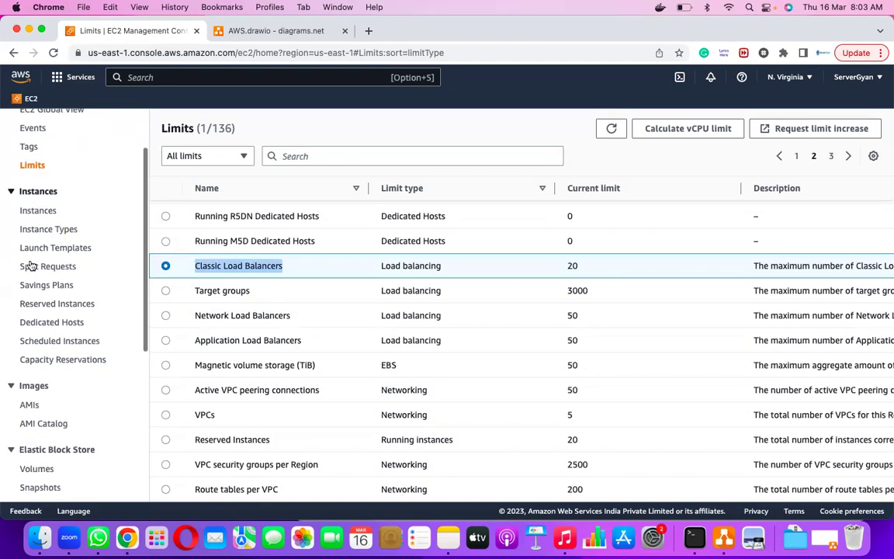
{"action": "scroll", "coordinate": [30, 268], "scroll_direction": "up", "scroll_amount": 5}
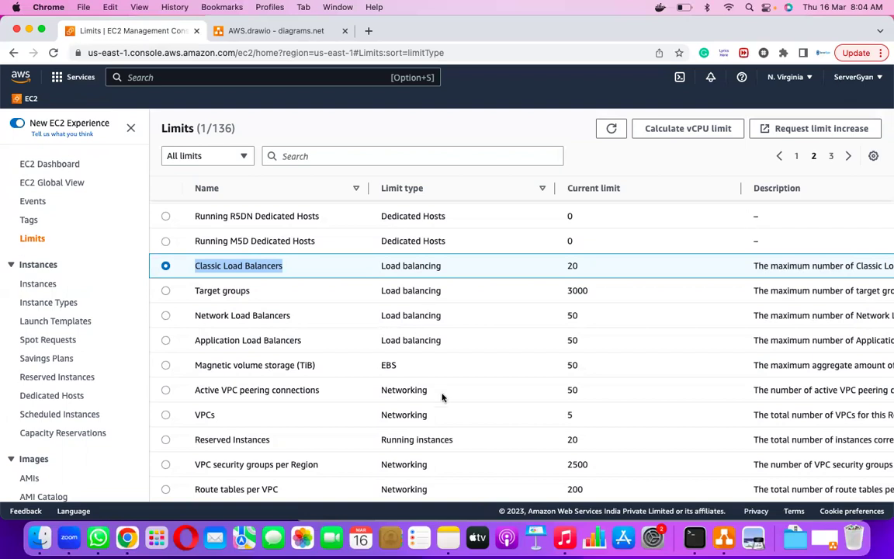
- Examine the limits for VPCs, Reserved Instances, VPC security groups per Region and route tables per VPC, selecting each row
{"action": "left_click", "coordinate": [531, 443]}
{"action": "left_click", "coordinate": [220, 418]}
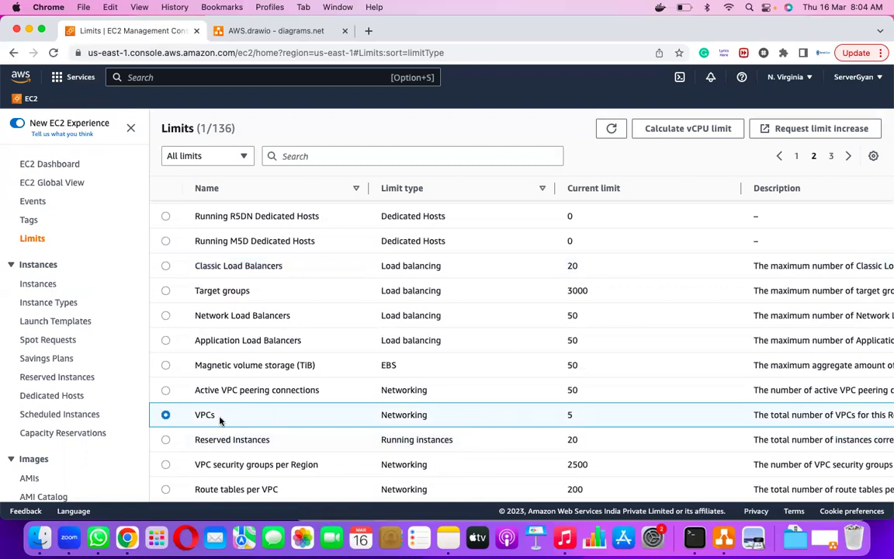
{"action": "left_click_drag", "start_coordinate": [567, 415], "coordinate": [581, 418]}
{"action": "scroll", "coordinate": [525, 368], "scroll_direction": "down", "scroll_amount": 2}
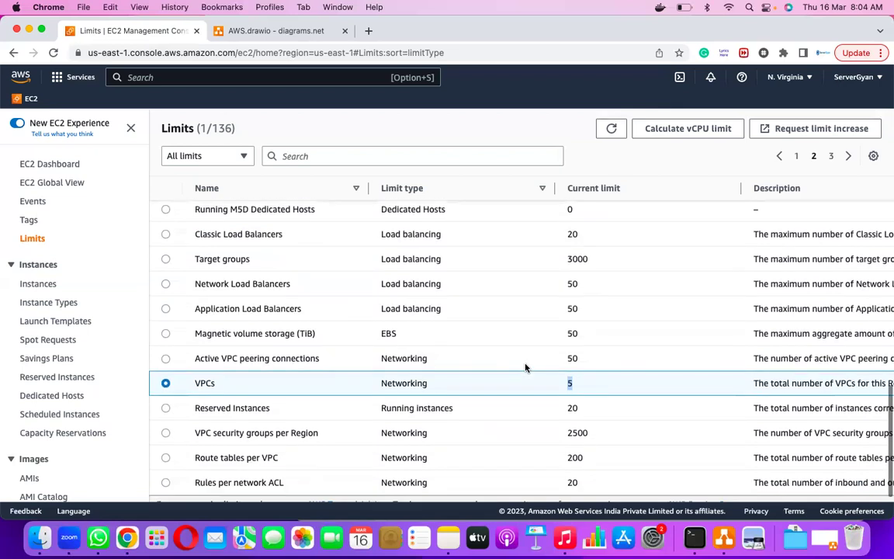
{"action": "left_click", "coordinate": [233, 397]}
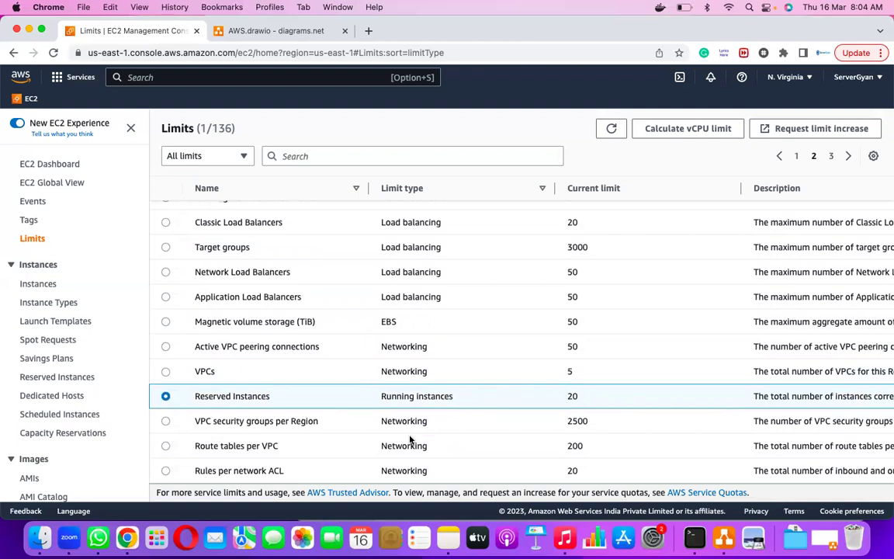
{"action": "left_click", "coordinate": [335, 425]}
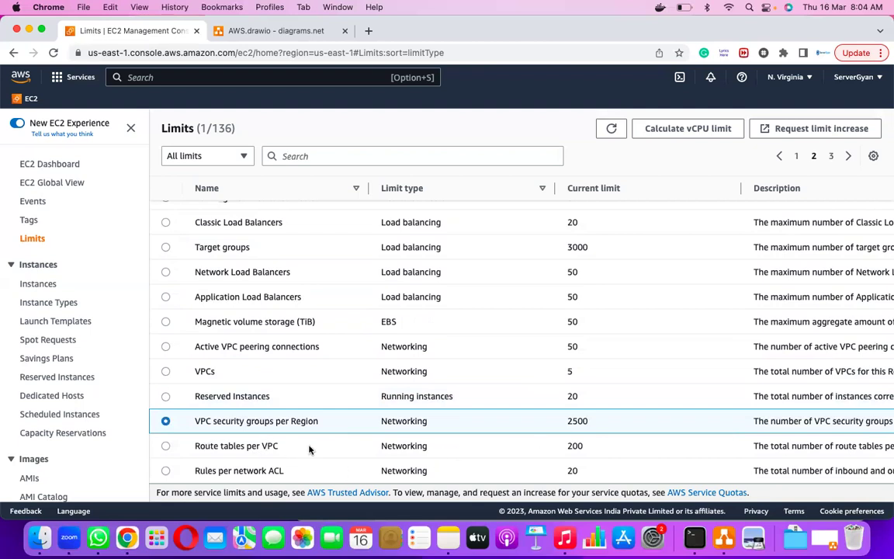
{"action": "left_click_drag", "start_coordinate": [567, 446], "coordinate": [622, 447]}
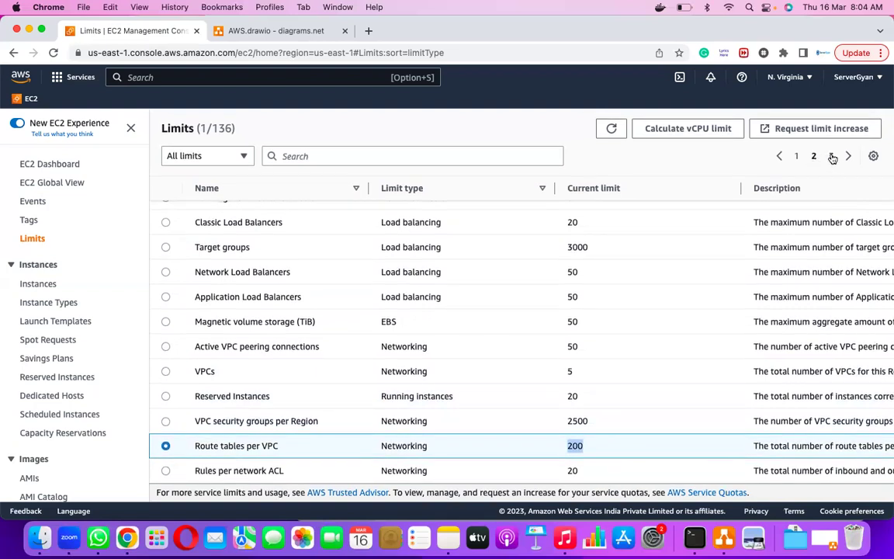
- View page 3 of the limits, return to page 2 and select the Running H1 Dedicated Hosts limit
{"action": "left_click", "coordinate": [832, 156]}
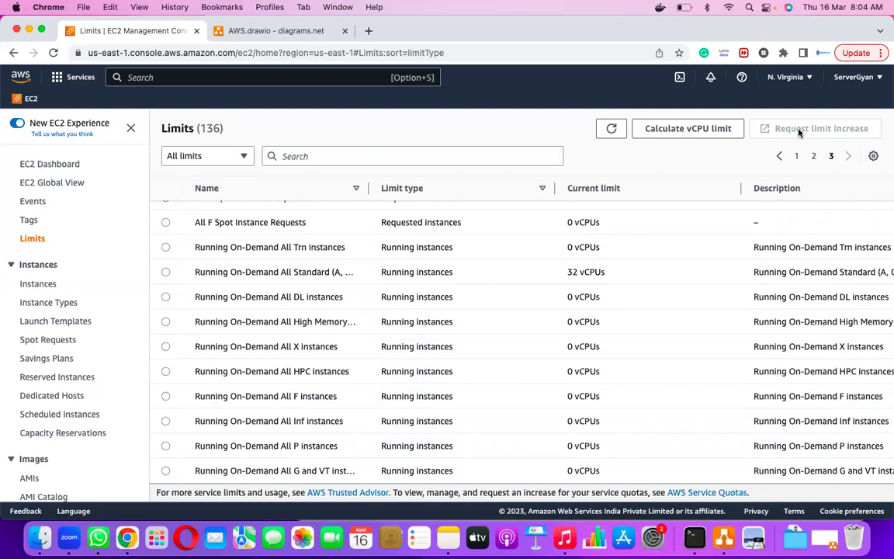
{"action": "left_click", "coordinate": [815, 156]}
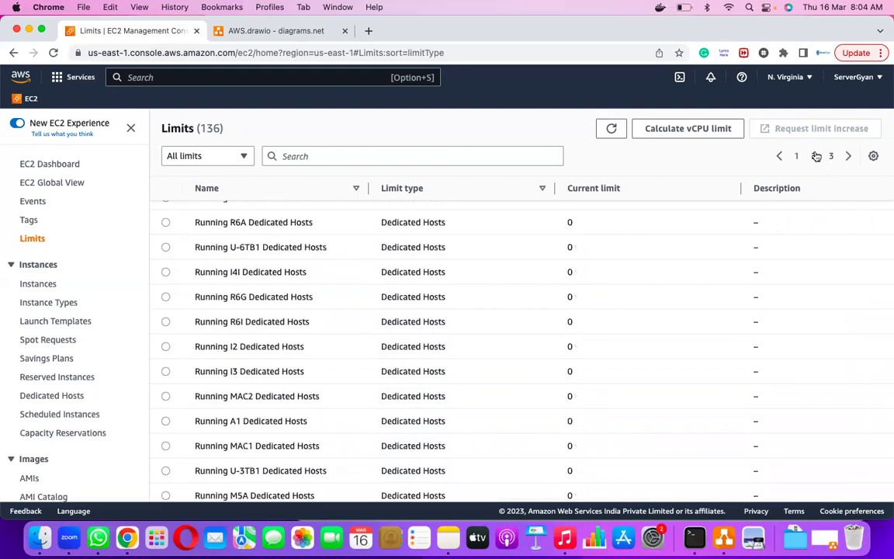
{"action": "scroll", "coordinate": [680, 207], "scroll_direction": "up", "scroll_amount": 5}
{"action": "left_click", "coordinate": [704, 248]}
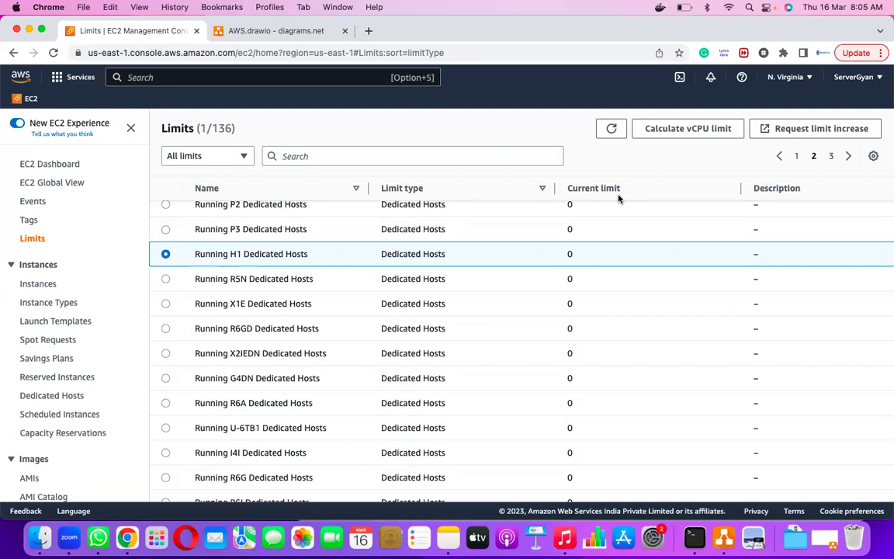
- View the Instances page, and open page 7 of the Instance Types list
{"action": "left_click", "coordinate": [40, 285]}
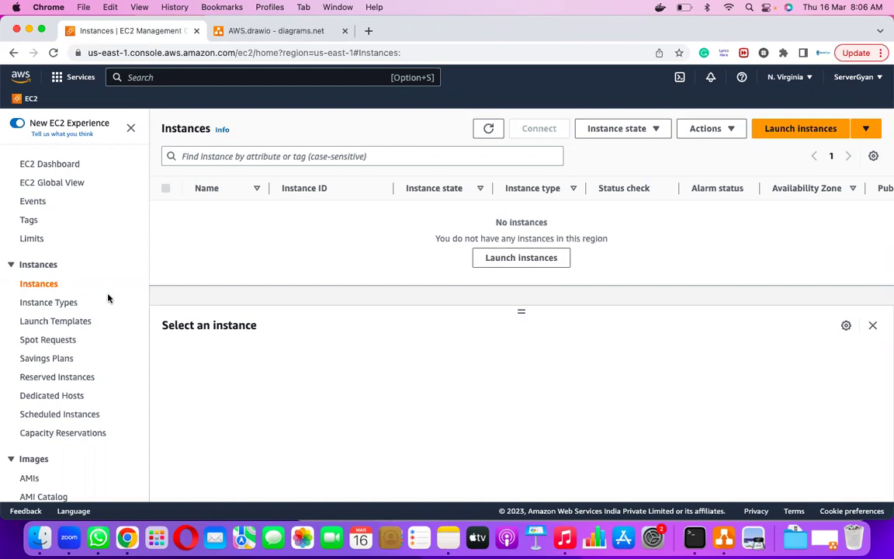
{"action": "left_click", "coordinate": [46, 310]}
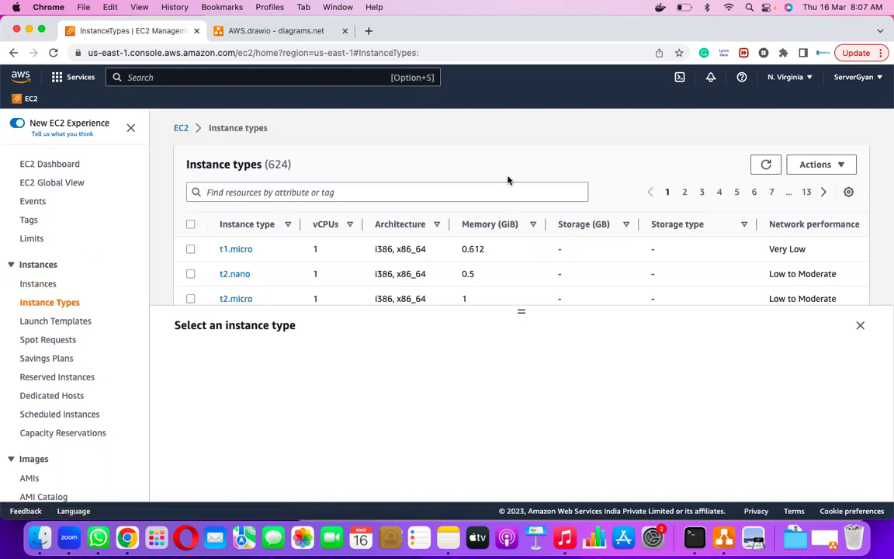
{"action": "left_click", "coordinate": [771, 193]}
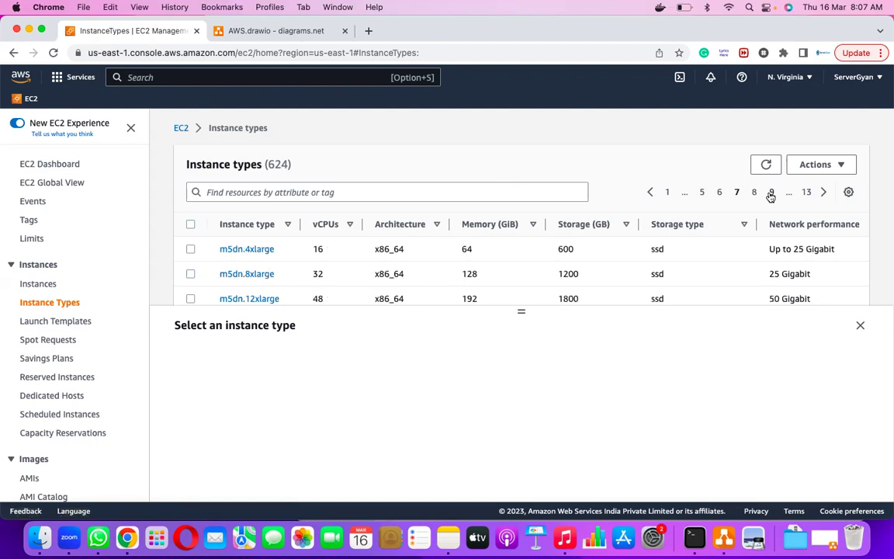
- Shrink and collapse the instance type details pane so that more of the list can be read
{"action": "left_click_drag", "start_coordinate": [521, 312], "coordinate": [612, 489]}
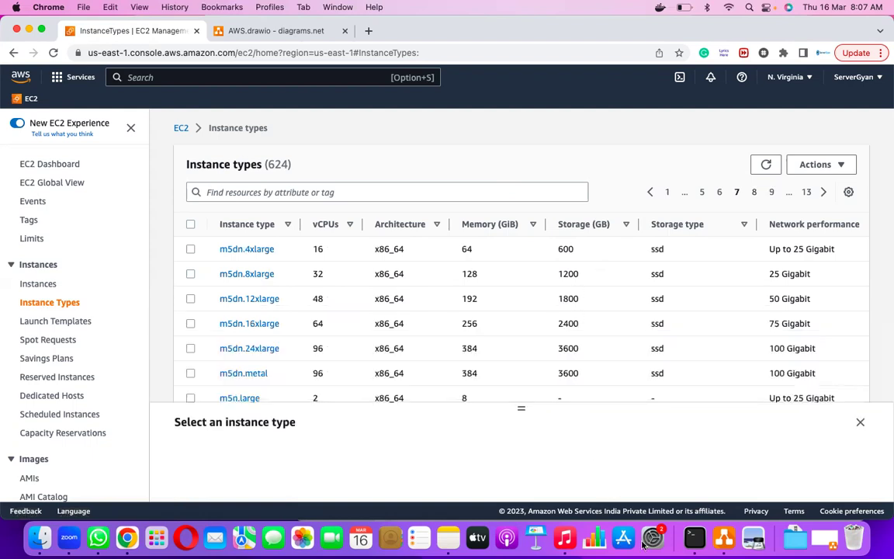
{"action": "left_click", "coordinate": [861, 422]}
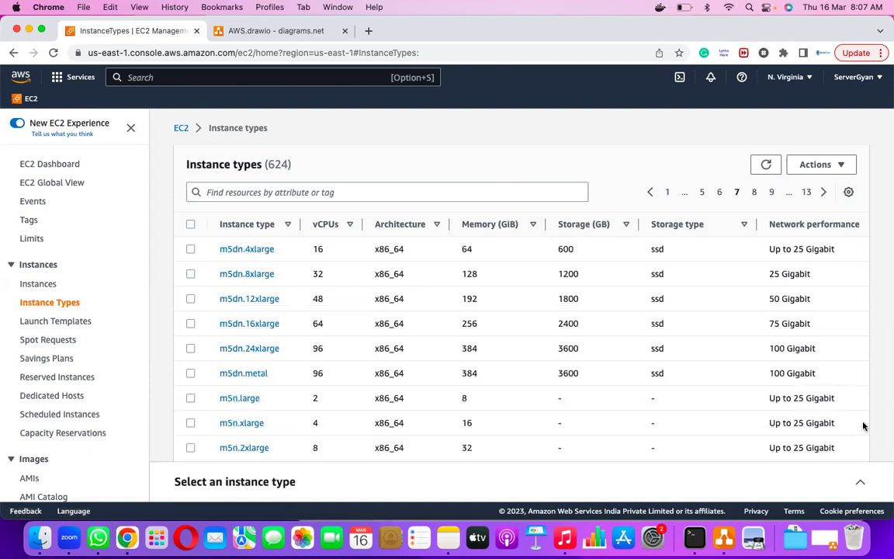
{"action": "scroll", "coordinate": [579, 329], "scroll_direction": "down", "scroll_amount": 2}
{"action": "scroll", "coordinate": [579, 326], "scroll_direction": "up", "scroll_amount": 2}
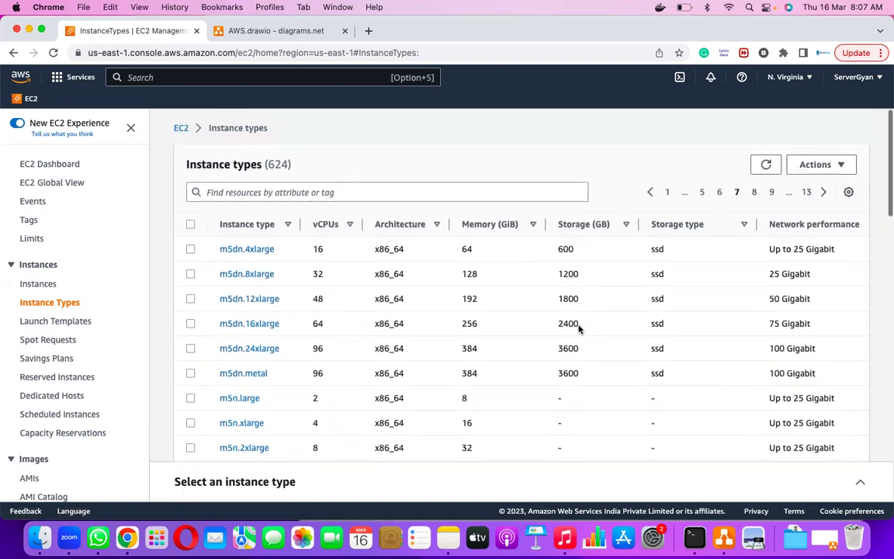
- Go to page 9 of the instance types and highlight the vCPUs, architecture and memory of p4d.24xlarge
{"action": "left_click", "coordinate": [753, 193]}
{"action": "left_click", "coordinate": [754, 192]}
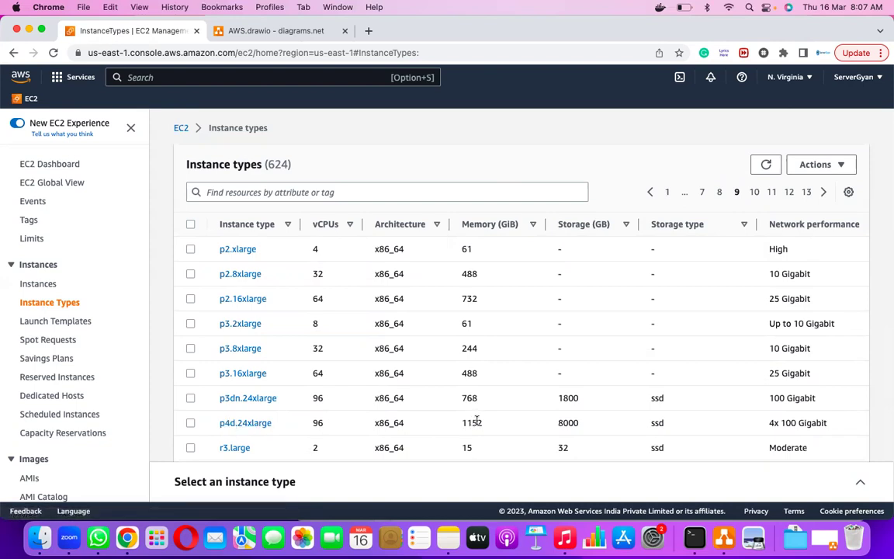
{"action": "double_click", "coordinate": [317, 423]}
{"action": "left_click_drag", "start_coordinate": [397, 423], "coordinate": [487, 423]}
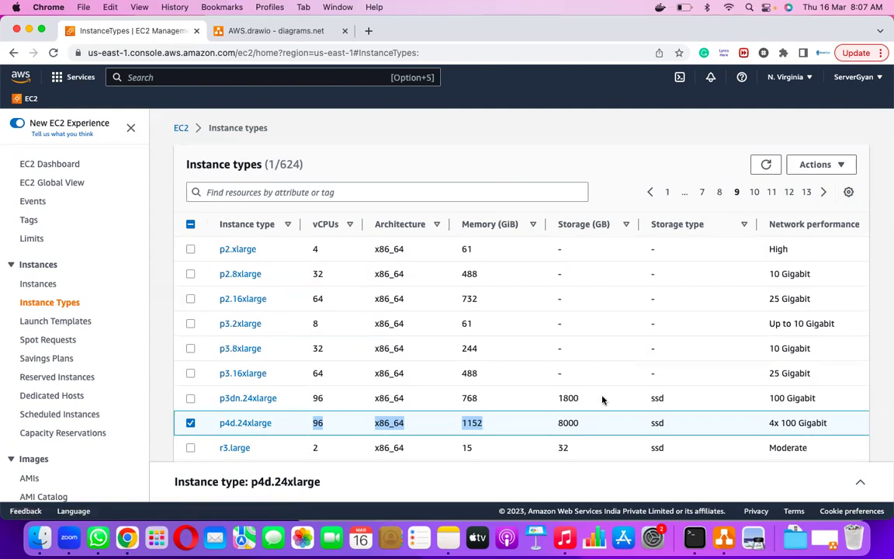
- Highlight the storage size of p4d.24xlarge in the list and open that instance type's details page
{"action": "left_click_drag", "start_coordinate": [556, 425], "coordinate": [583, 427]}
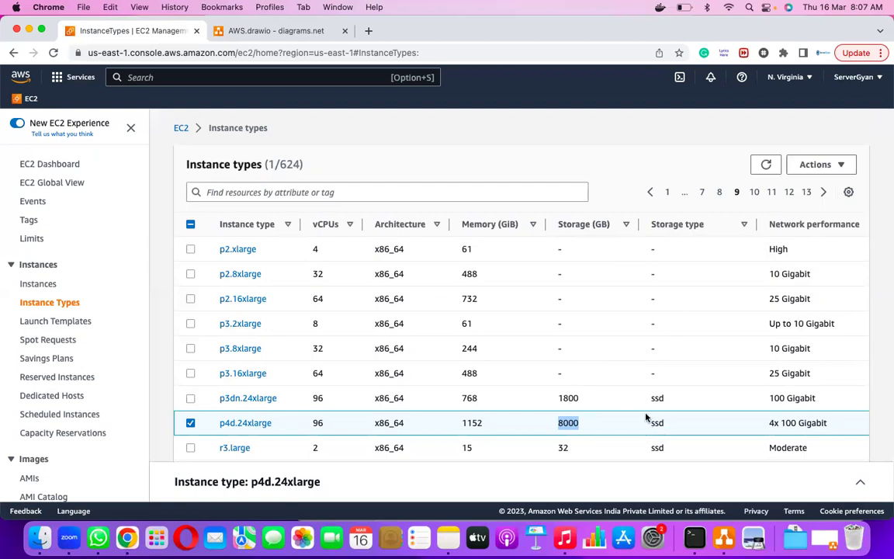
{"action": "scroll", "coordinate": [645, 417], "scroll_direction": "down", "scroll_amount": 3}
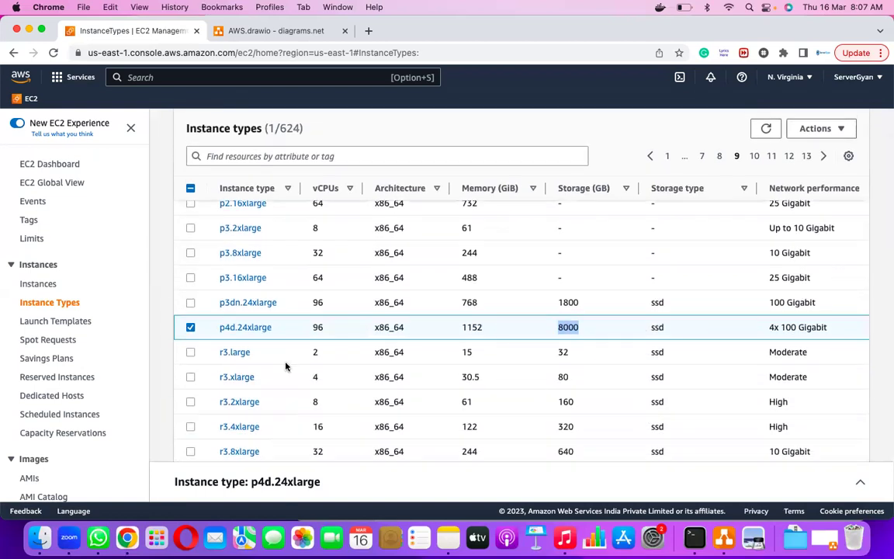
{"action": "left_click", "coordinate": [256, 326]}
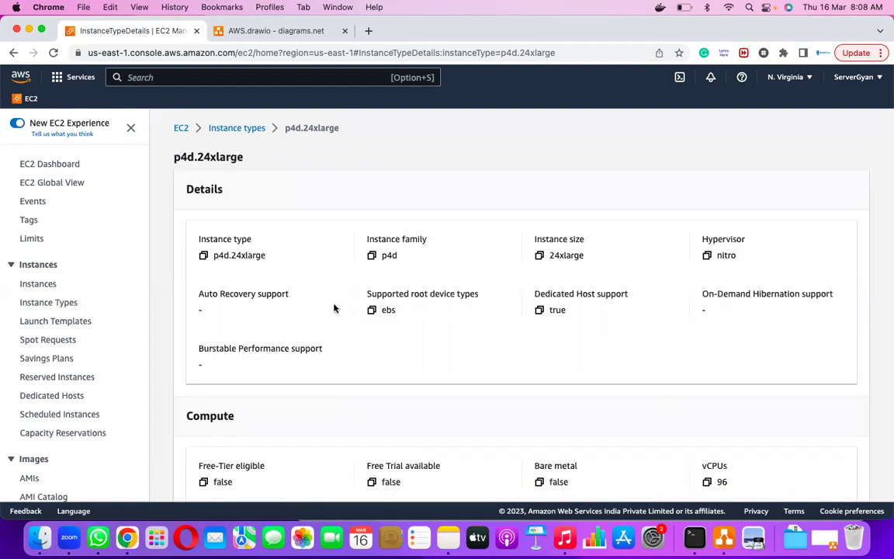
{"action": "scroll", "coordinate": [373, 329], "scroll_direction": "down", "scroll_amount": 2}
{"action": "scroll", "coordinate": [373, 329], "scroll_direction": "up", "scroll_amount": 1}
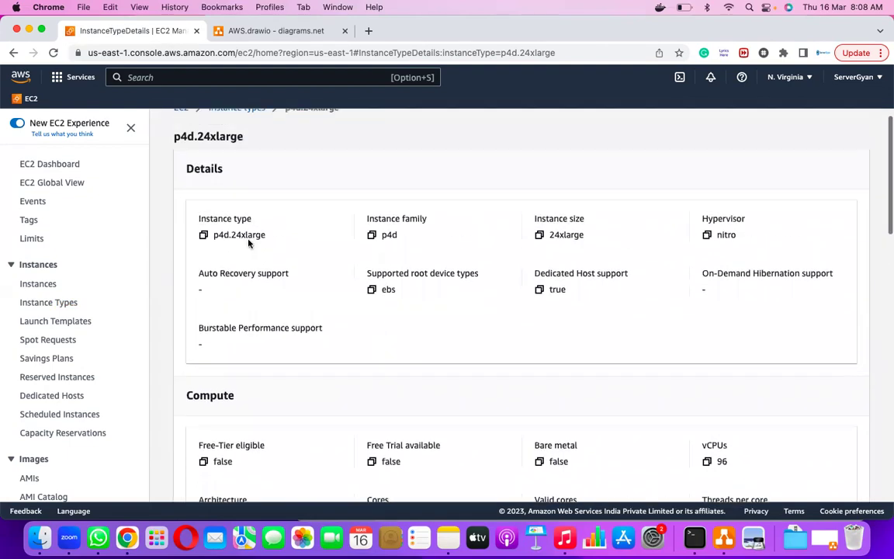
- Highlight the instance type and instance family in the p4d.24xlarge details, then copy and highlight its hypervisor
{"action": "left_click_drag", "start_coordinate": [212, 235], "coordinate": [272, 237]}
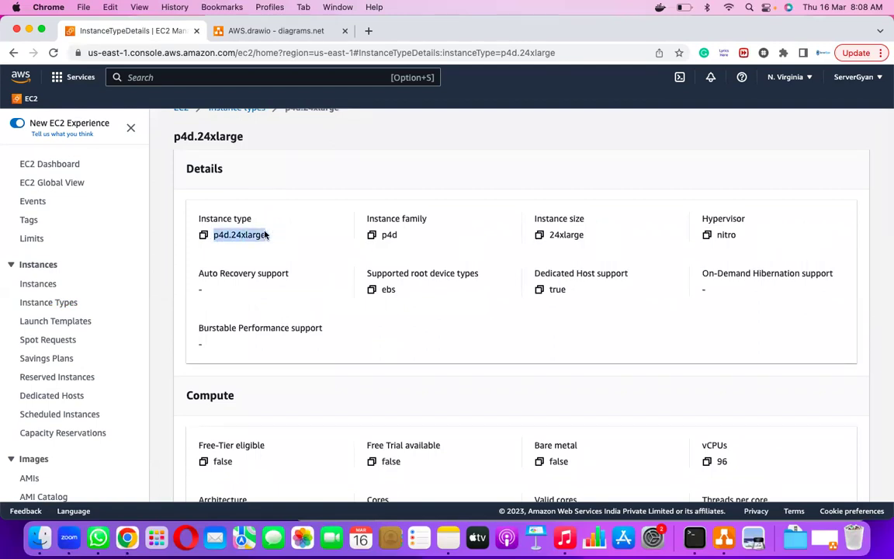
{"action": "left_click_drag", "start_coordinate": [380, 234], "coordinate": [399, 235]}
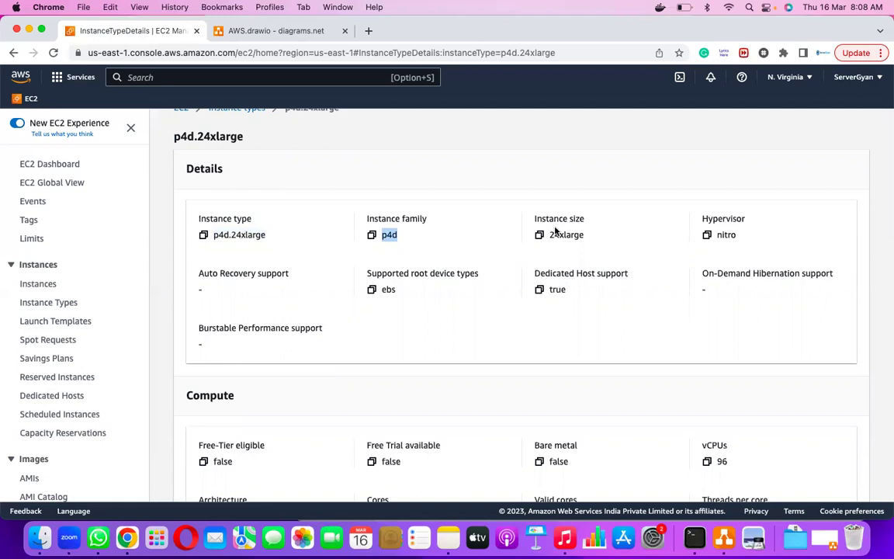
{"action": "left_click", "coordinate": [707, 236]}
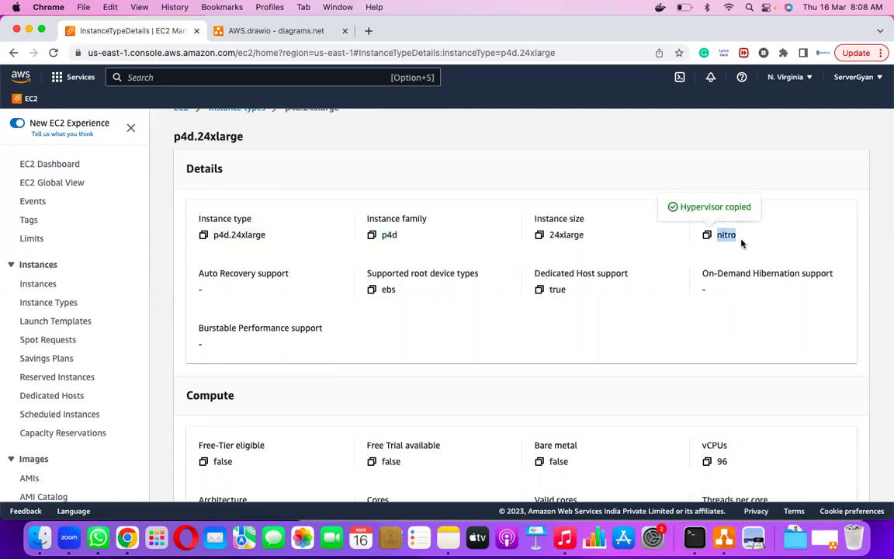
{"action": "left_click_drag", "start_coordinate": [722, 237], "coordinate": [755, 236]}
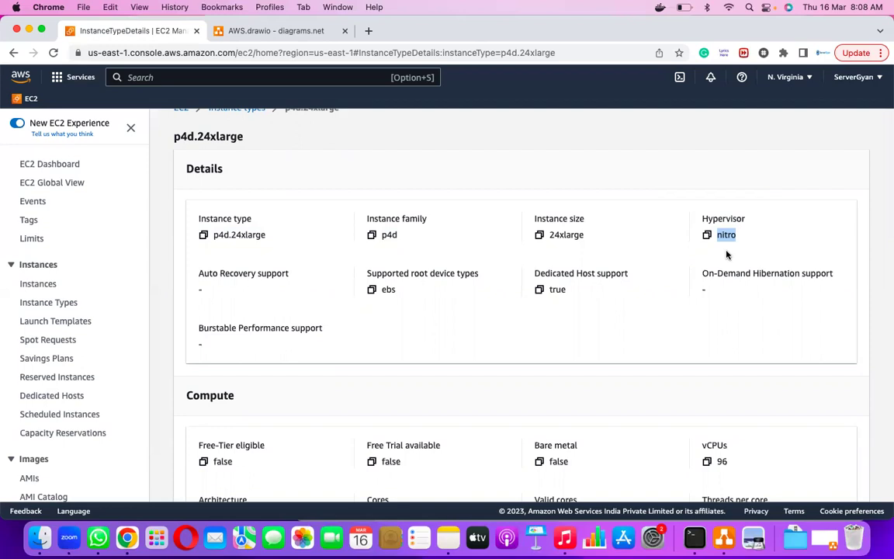
{"action": "scroll", "coordinate": [727, 254], "scroll_direction": "down", "scroll_amount": 1}
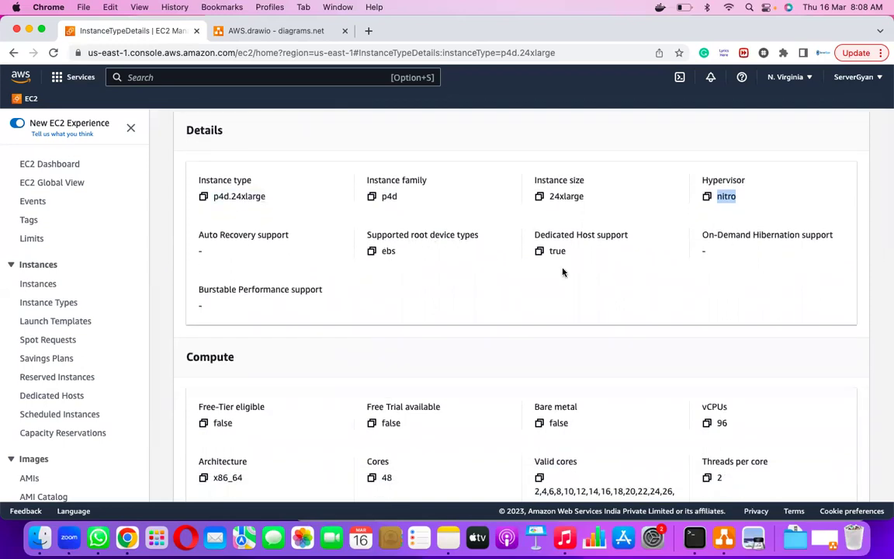
- Review the compute, networking, storage and accelerator sections of p4d.24xlarge and copy its On-Demand Linux pricing
{"action": "scroll", "coordinate": [559, 258], "scroll_direction": "down", "scroll_amount": 5}
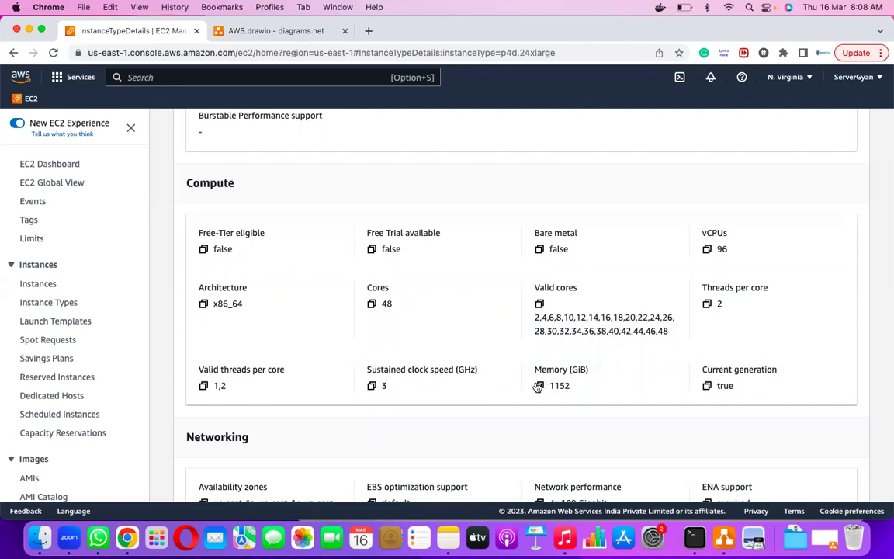
{"action": "scroll", "coordinate": [581, 381], "scroll_direction": "down", "scroll_amount": 2}
{"action": "scroll", "coordinate": [581, 382], "scroll_direction": "down", "scroll_amount": 5}
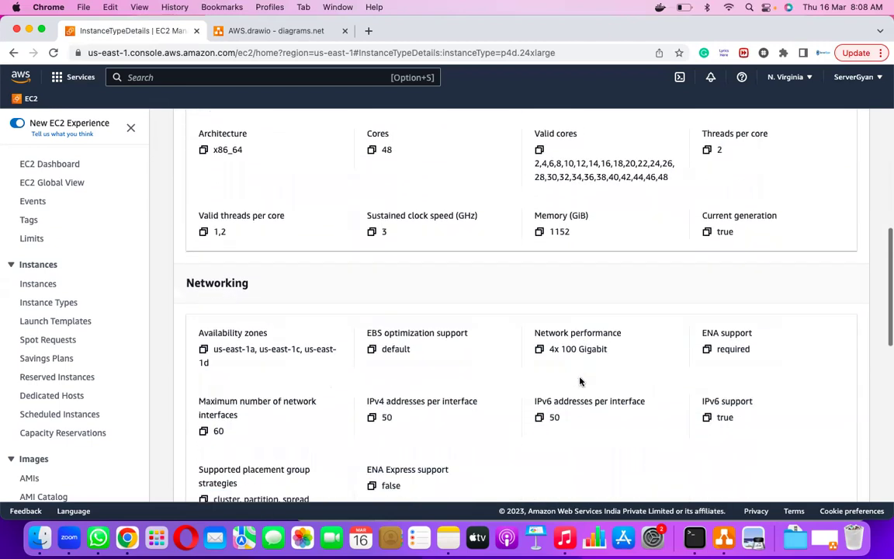
{"action": "scroll", "coordinate": [581, 381], "scroll_direction": "down", "scroll_amount": 3}
{"action": "scroll", "coordinate": [581, 381], "scroll_direction": "down", "scroll_amount": 7}
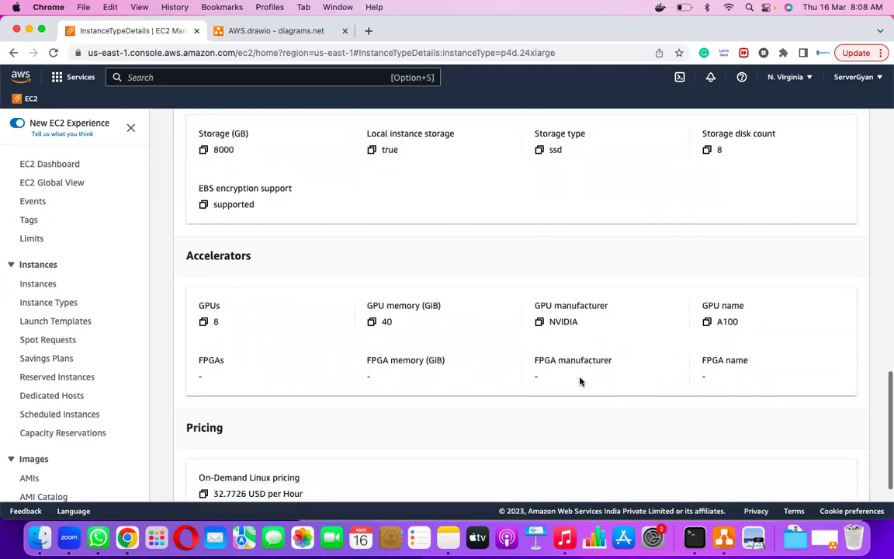
{"action": "scroll", "coordinate": [580, 382], "scroll_direction": "down", "scroll_amount": 1}
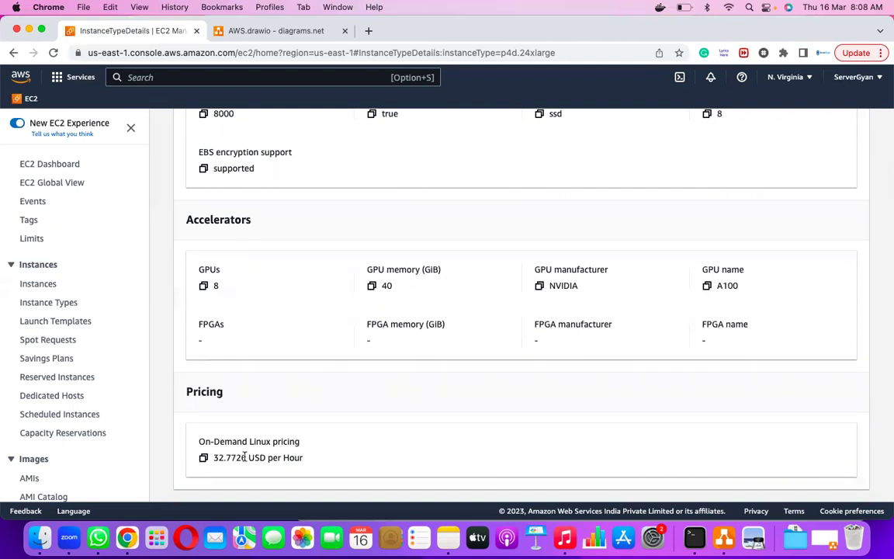
{"action": "left_click", "coordinate": [205, 460]}
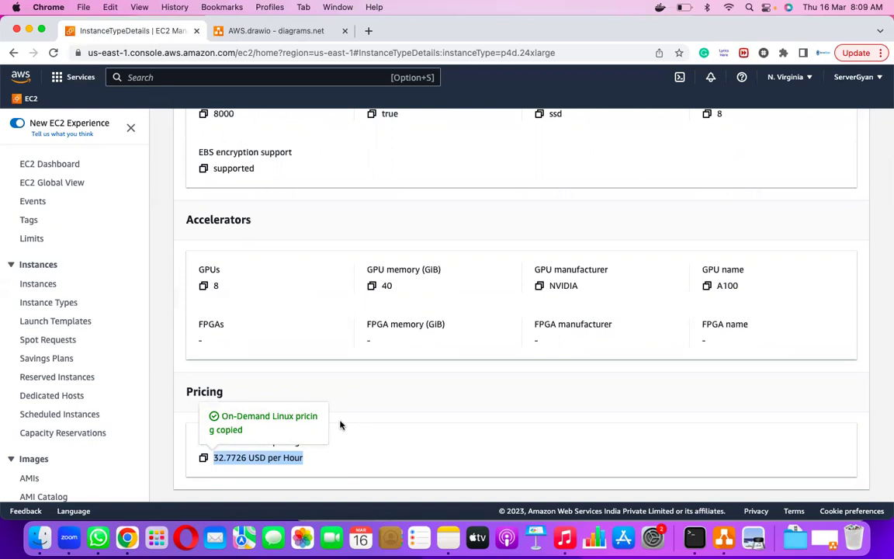
- Return to the instance types list and filter it by Instance type = t3.2xlarge
{"action": "scroll", "coordinate": [340, 425], "scroll_direction": "up", "scroll_amount": 15}
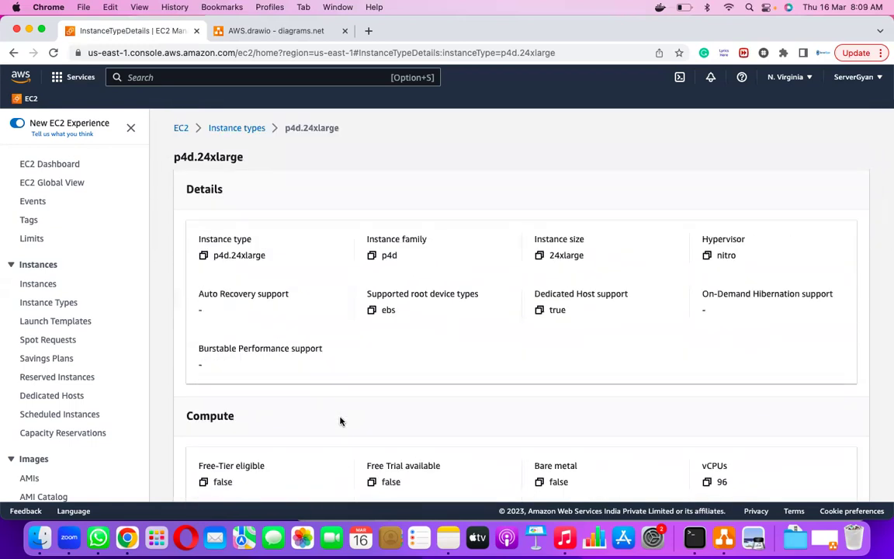
{"action": "left_click", "coordinate": [230, 134]}
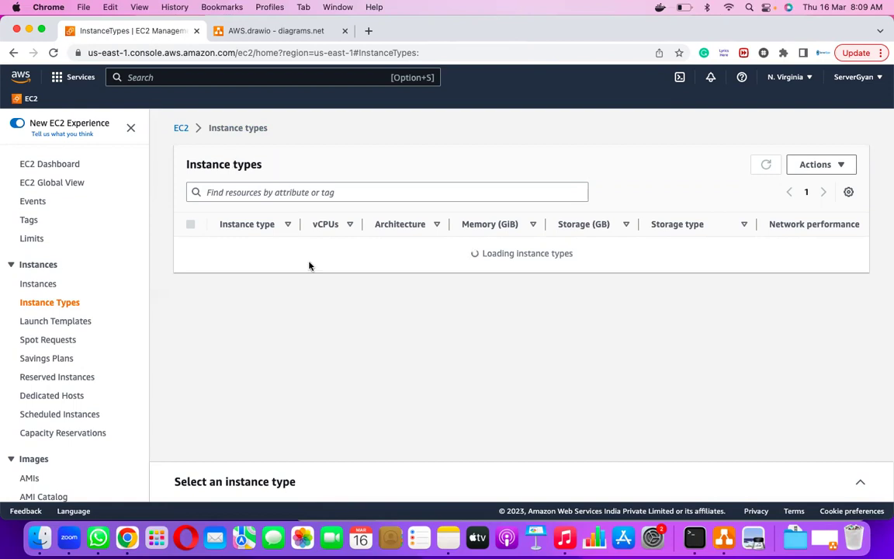
{"action": "left_click", "coordinate": [271, 194]}
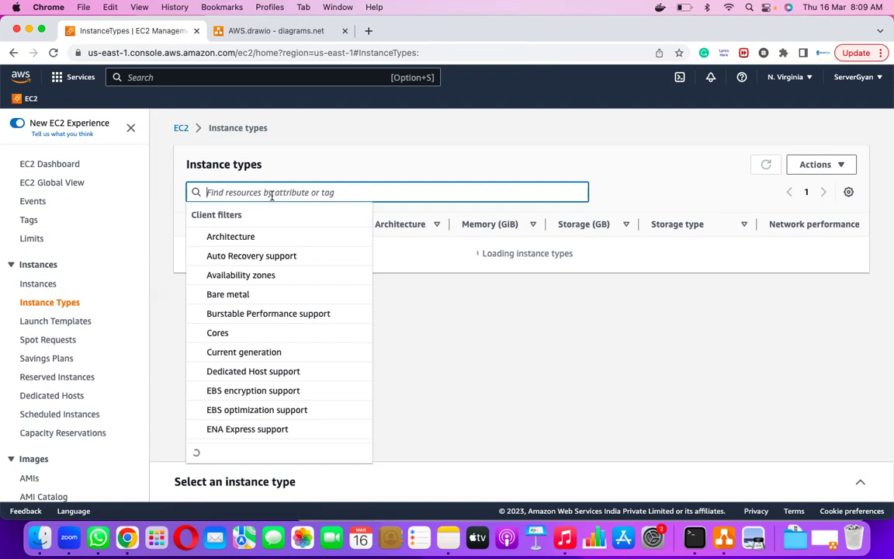
{"action": "type", "text": "t3."}
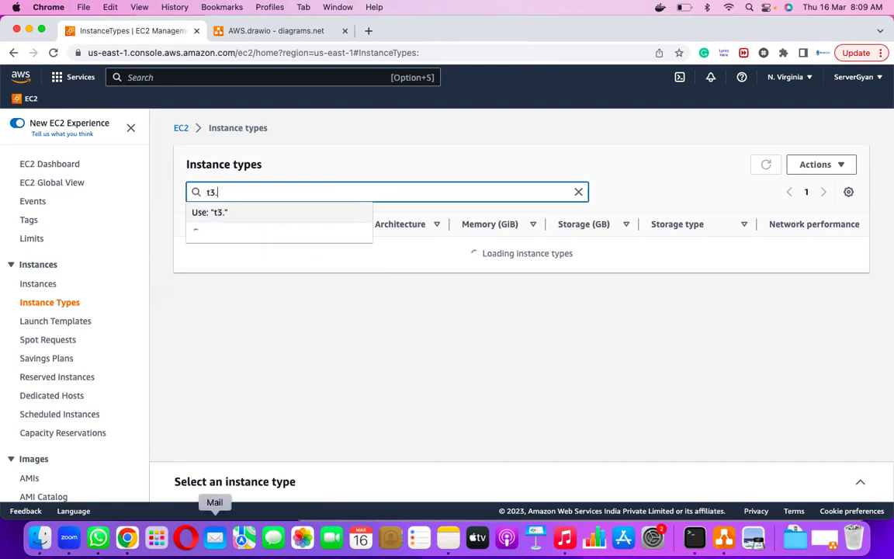
{"action": "type", "text": "2xlarge"}
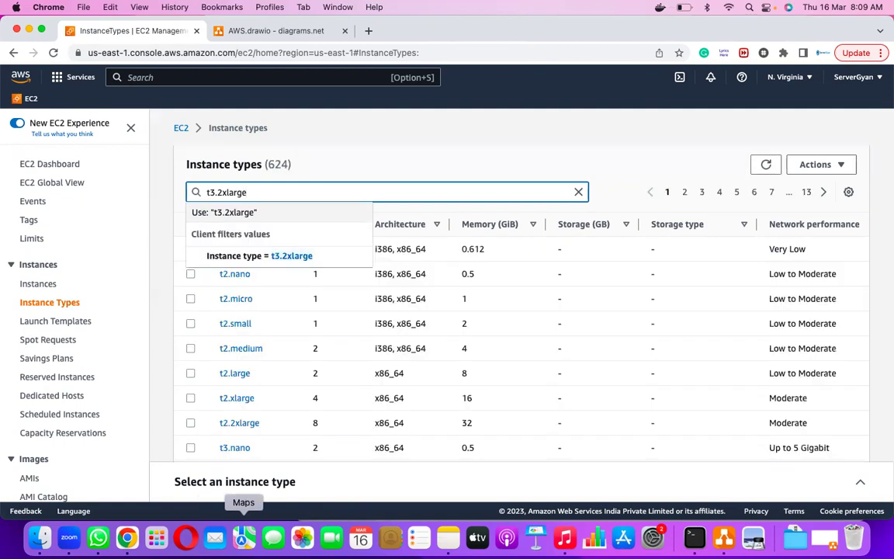
{"action": "left_click", "coordinate": [300, 256]}
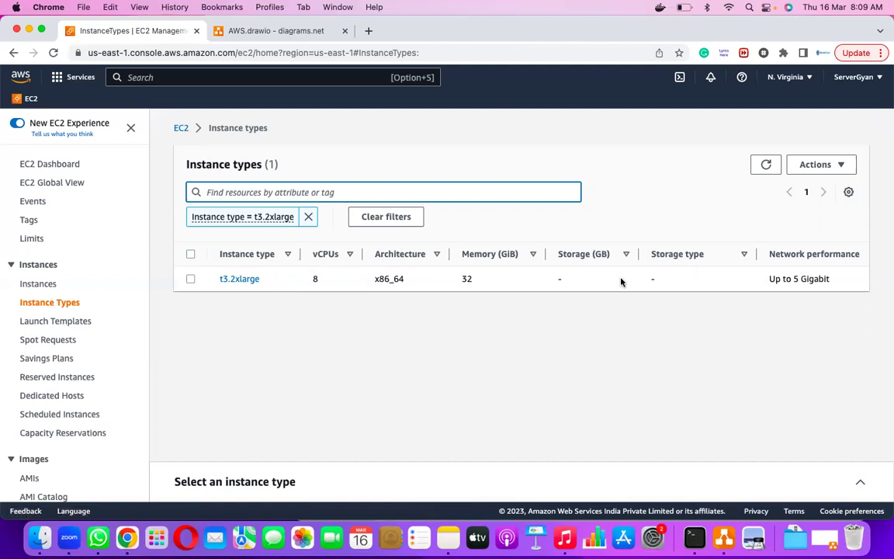
- Examine the memory, network performance and On-Demand Linux pricing of t3.2xlarge
{"action": "scroll", "coordinate": [633, 281], "scroll_direction": "right", "scroll_amount": 4}
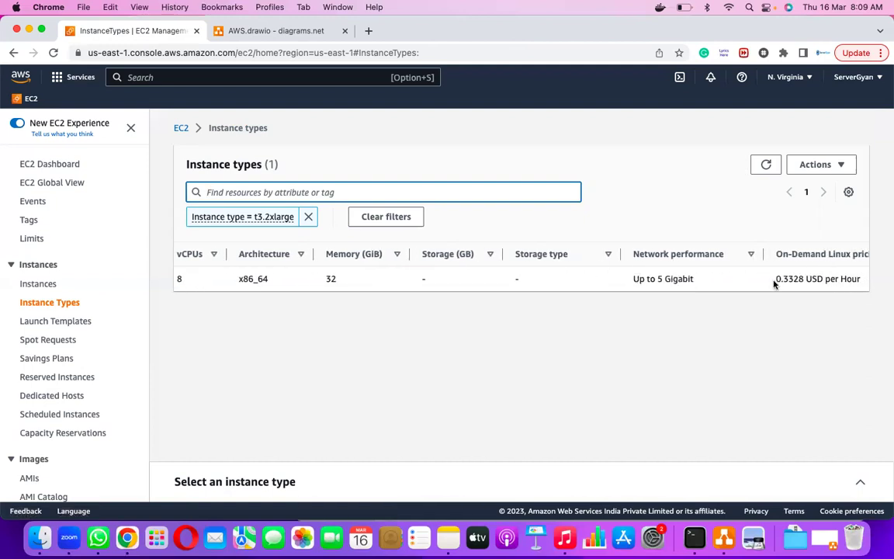
{"action": "scroll", "coordinate": [774, 281], "scroll_direction": "left", "scroll_amount": 4}
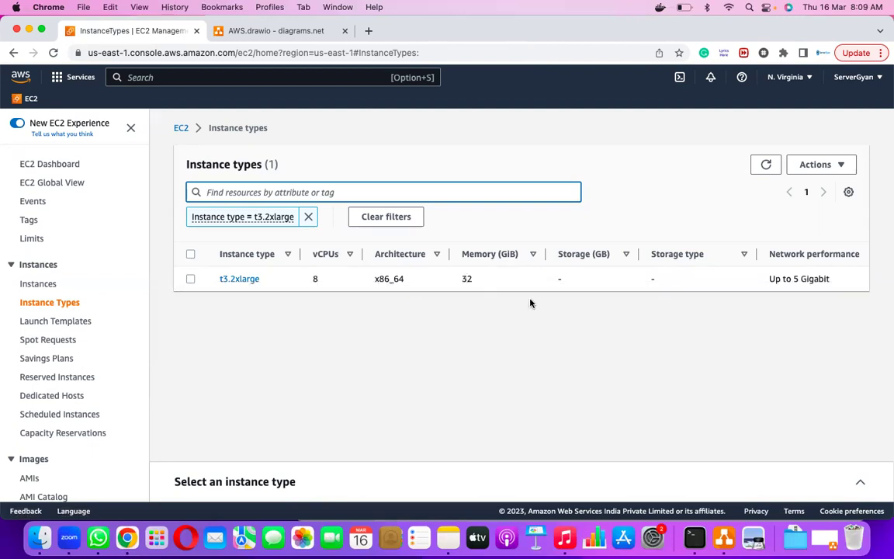
{"action": "scroll", "coordinate": [578, 278], "scroll_direction": "right", "scroll_amount": 7}
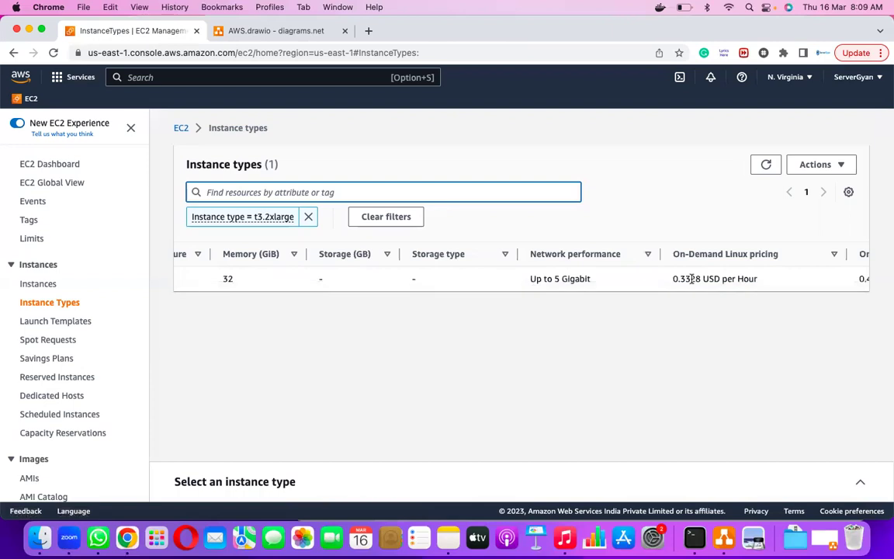
{"action": "scroll", "coordinate": [691, 280], "scroll_direction": "left", "scroll_amount": 7}
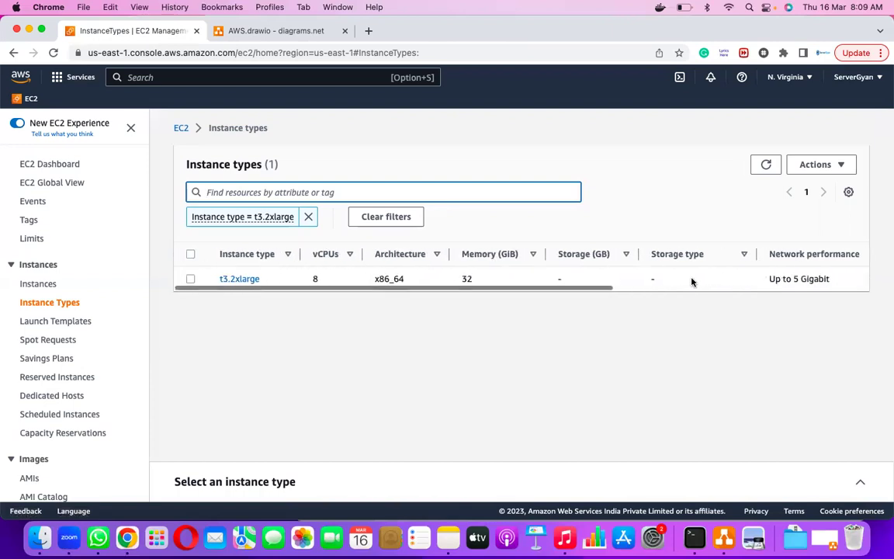
- Add a second filter, Instance type = c5.2xlarge, to the instance types list
{"action": "left_click", "coordinate": [327, 192]}
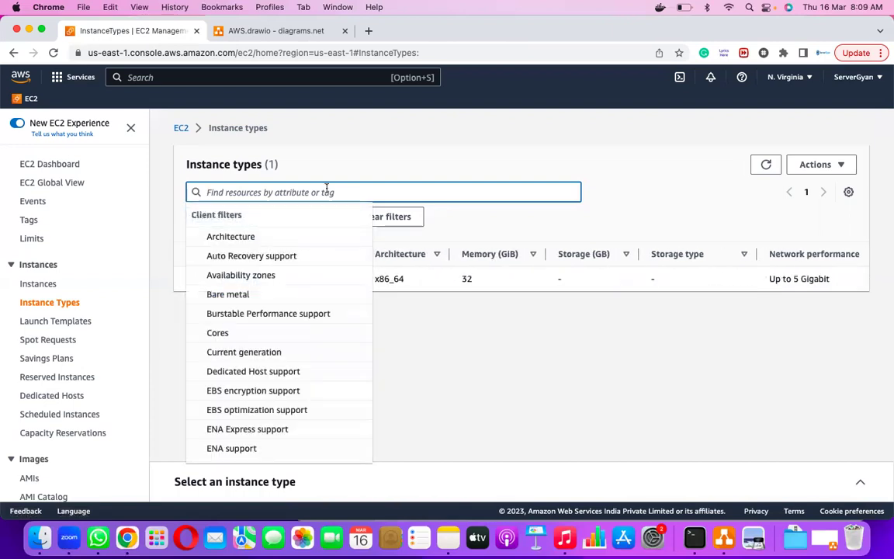
{"action": "type", "text": "c5.2"}
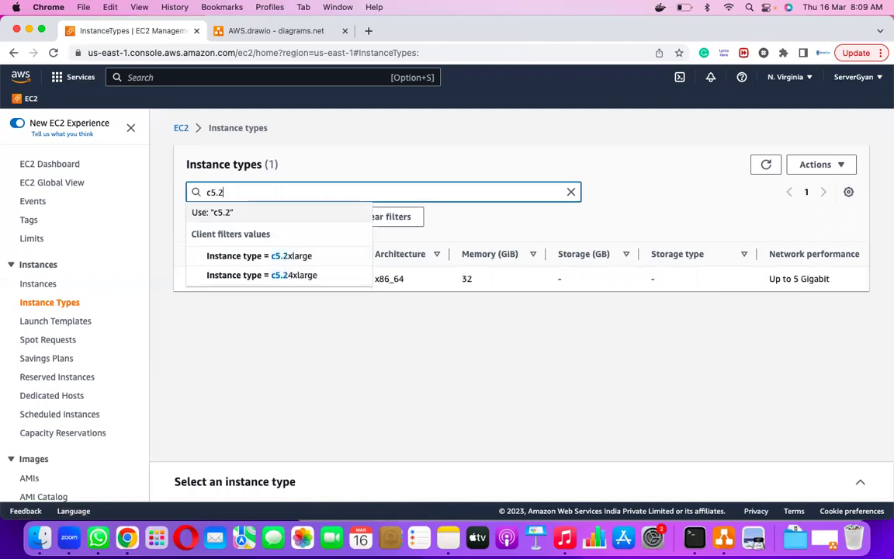
{"action": "left_click", "coordinate": [310, 255]}
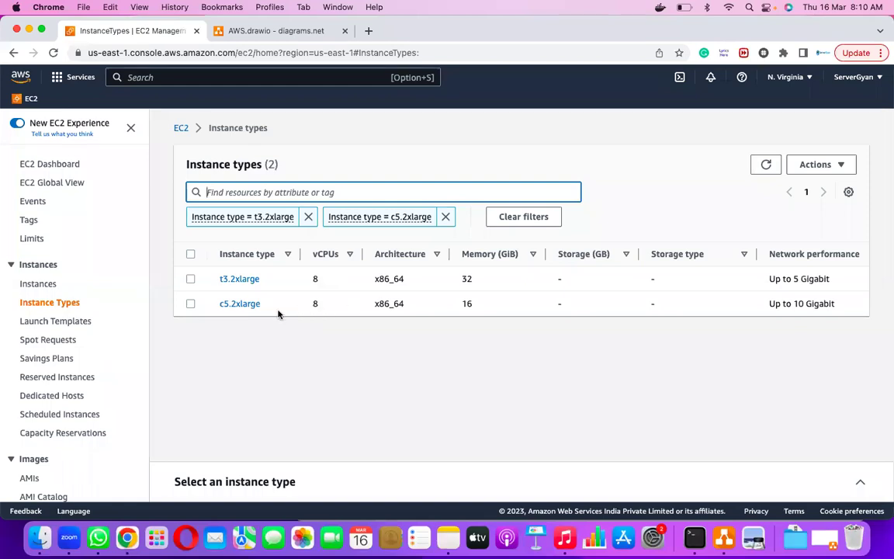
- Highlight the vCPUs and memory of c5.2xlarge, and the network performance of both filtered instance types
{"action": "double_click", "coordinate": [315, 304]}
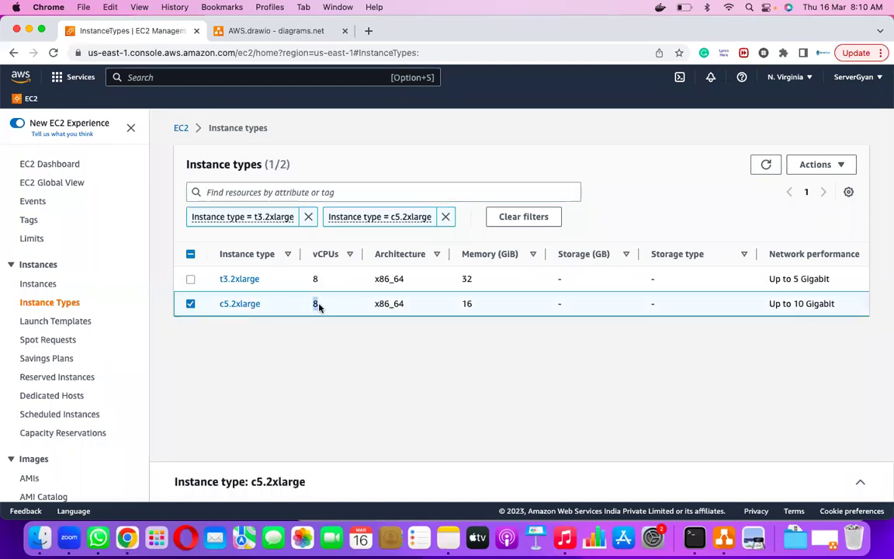
{"action": "left_click_drag", "start_coordinate": [466, 303], "coordinate": [477, 305]}
{"action": "left_click_drag", "start_coordinate": [793, 280], "coordinate": [852, 282]}
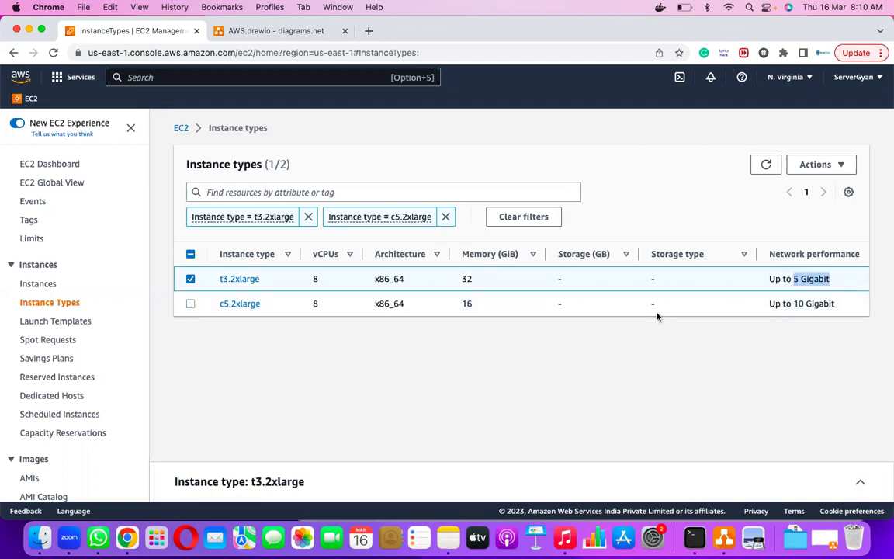
{"action": "left_click_drag", "start_coordinate": [793, 304], "coordinate": [845, 306]}
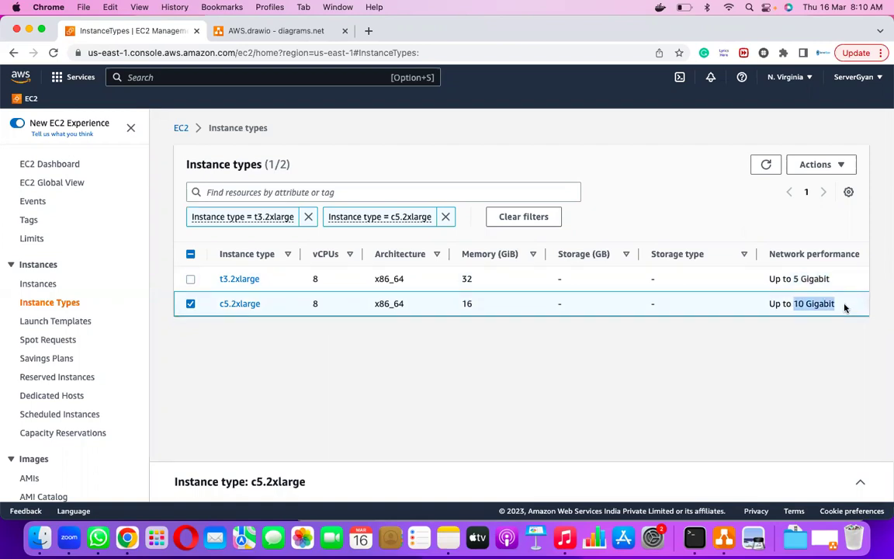
- Compare the On-Demand Linux pricing of t3.2xlarge and c5.2xlarge
{"action": "scroll", "coordinate": [842, 305], "scroll_direction": "right", "scroll_amount": 5}
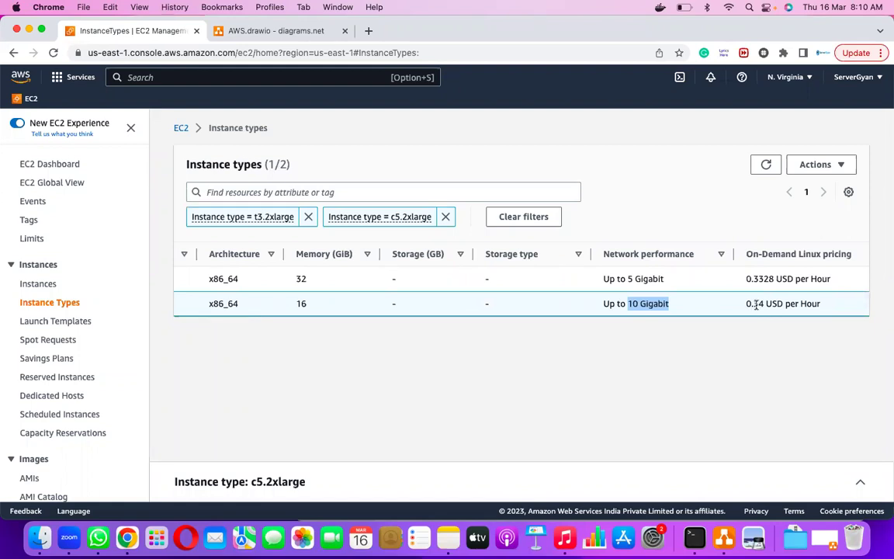
{"action": "scroll", "coordinate": [585, 287], "scroll_direction": "left", "scroll_amount": 3}
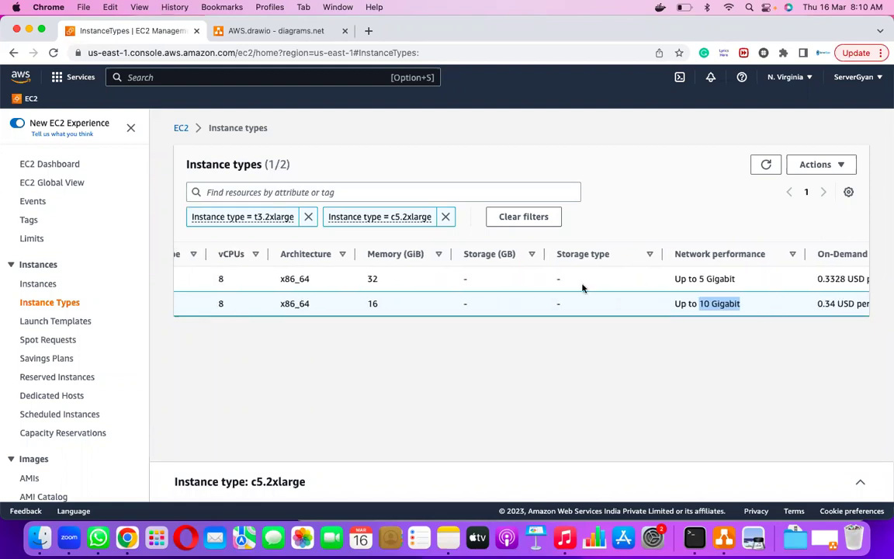
{"action": "left_click_drag", "start_coordinate": [819, 303], "coordinate": [839, 302]}
{"action": "scroll", "coordinate": [838, 304], "scroll_direction": "left", "scroll_amount": 4}
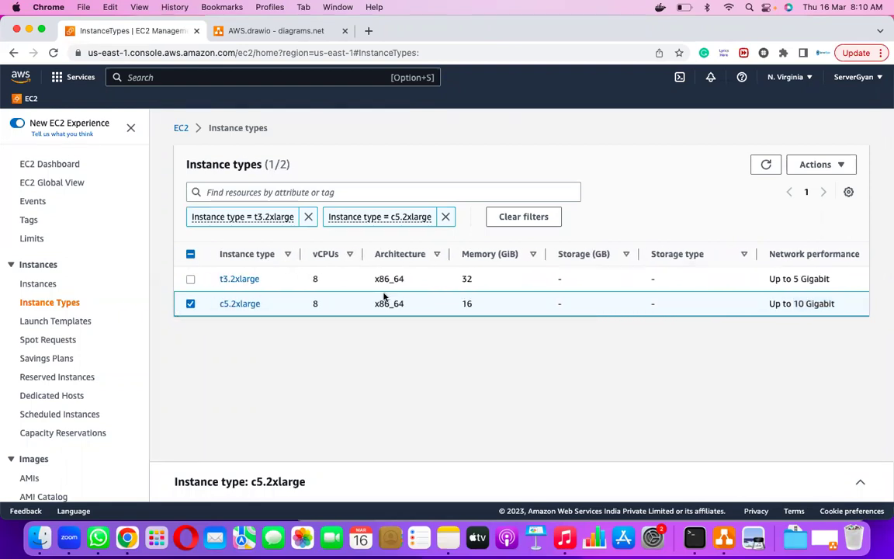
- Highlight the vCPUs and memory of c5.2xlarge again, and check its network performance and On-Demand Linux pricing
{"action": "double_click", "coordinate": [315, 304]}
{"action": "double_click", "coordinate": [466, 304]}
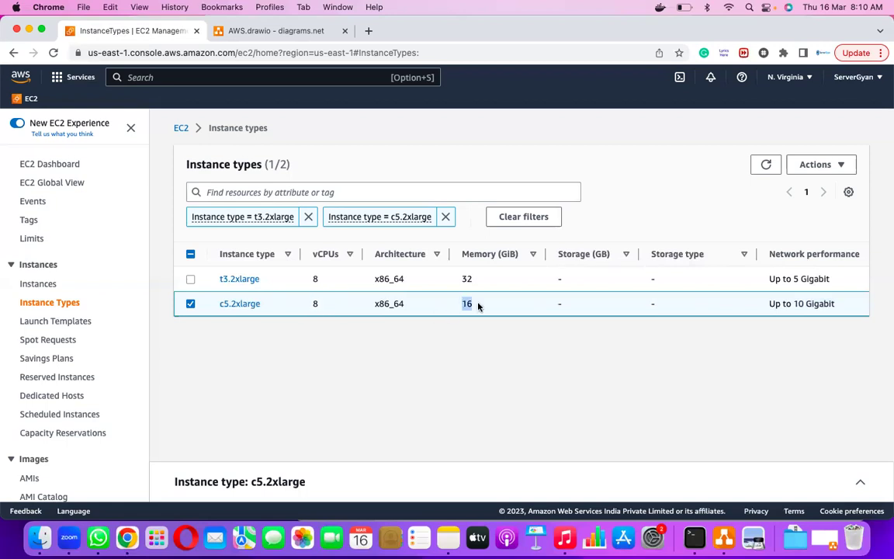
{"action": "left_click", "coordinate": [789, 303]}
{"action": "scroll", "coordinate": [752, 310], "scroll_direction": "right", "scroll_amount": 5}
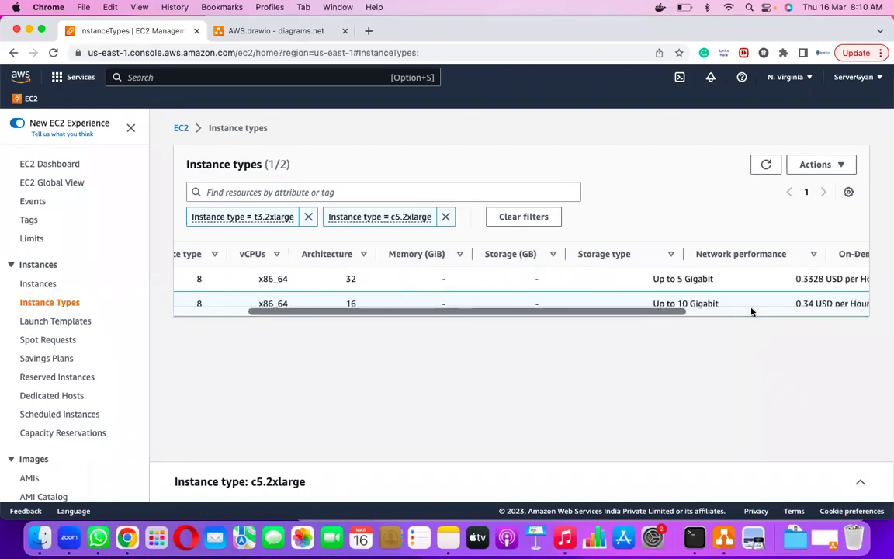
- Deselect c5.2xlarge and add a third filter, Instance type = m5.2xlarge, to the instance types list
{"action": "scroll", "coordinate": [814, 299], "scroll_direction": "left", "scroll_amount": 5}
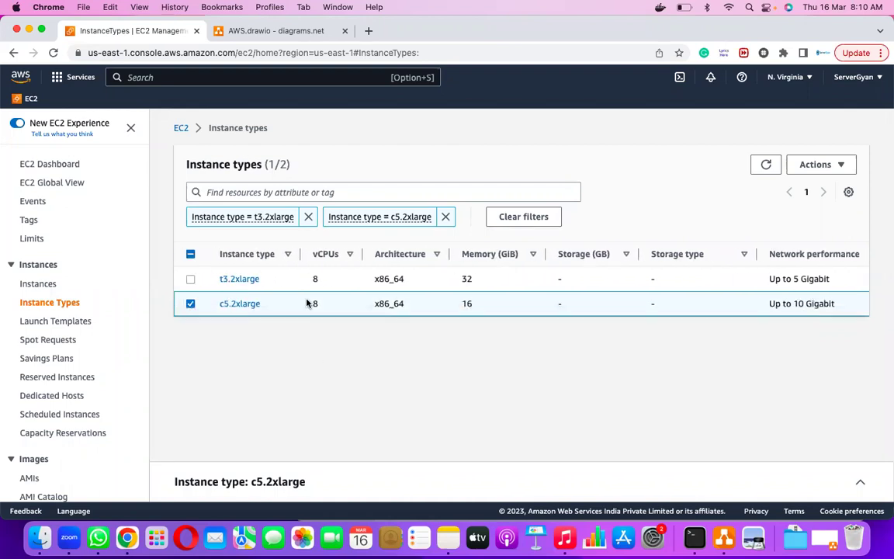
{"action": "left_click_drag", "start_coordinate": [307, 303], "coordinate": [327, 304]}
{"action": "left_click", "coordinate": [192, 304]}
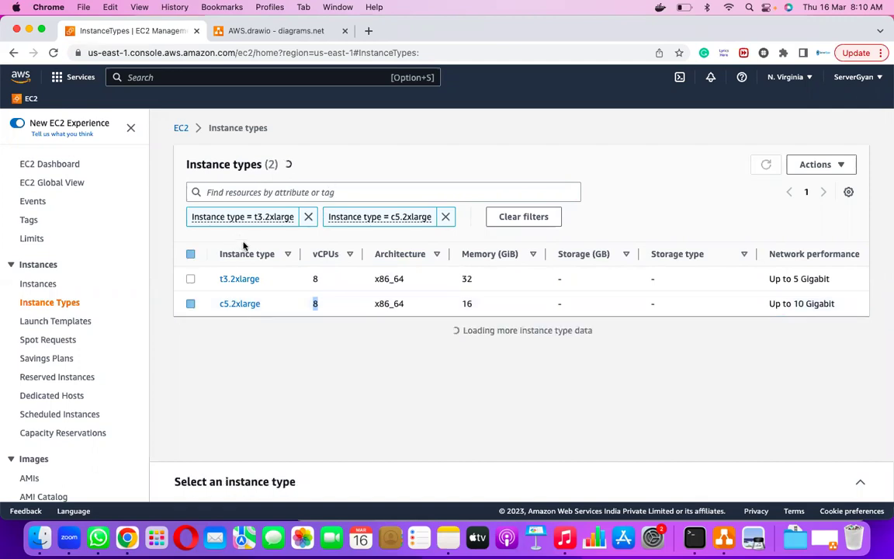
{"action": "left_click", "coordinate": [284, 192]}
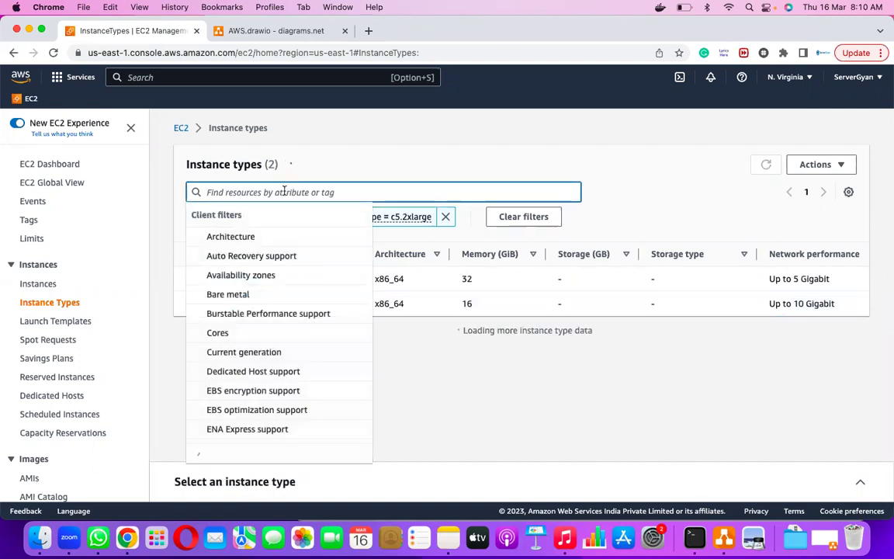
{"action": "type", "text": "m5"}
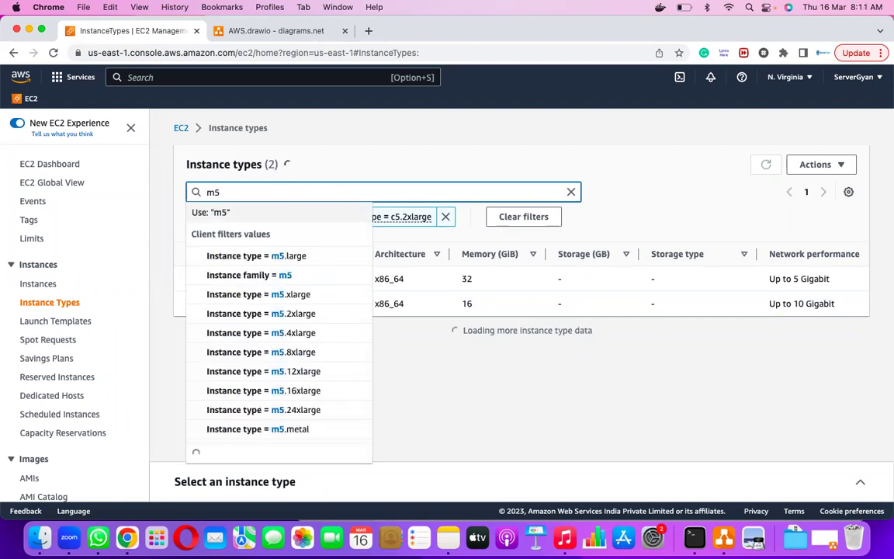
{"action": "type", "text": ".2x"}
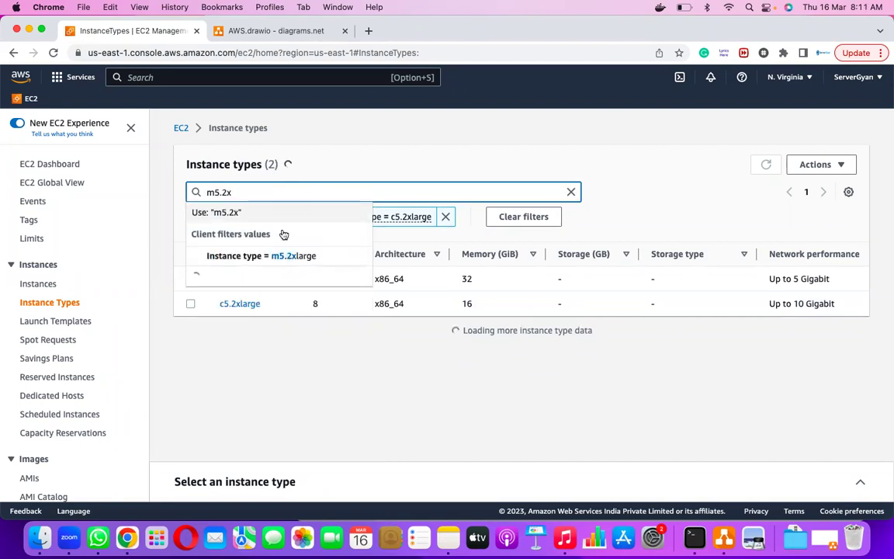
{"action": "left_click", "coordinate": [291, 255]}
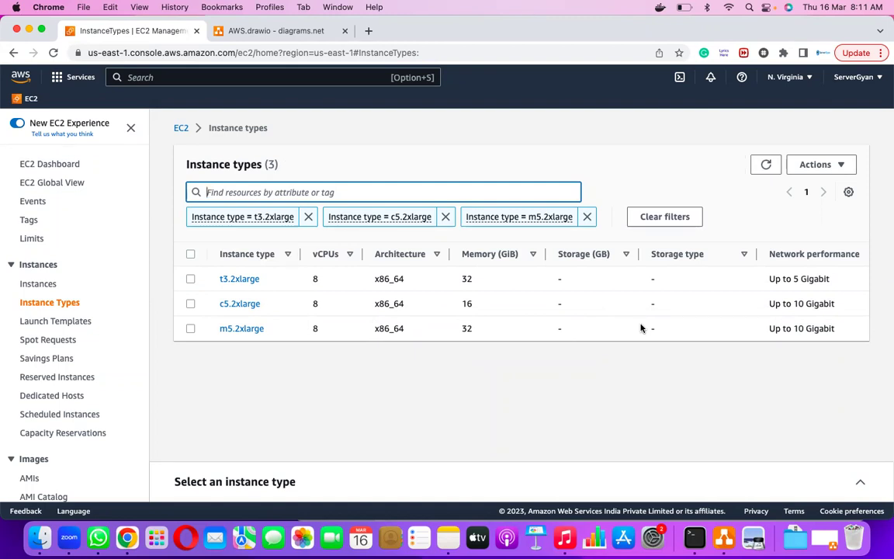
- Highlight the network performance of m5.2xlarge, deselect that row, and add the filter Instance type = r5.2xlarge
{"action": "left_click_drag", "start_coordinate": [793, 328], "coordinate": [845, 327]}
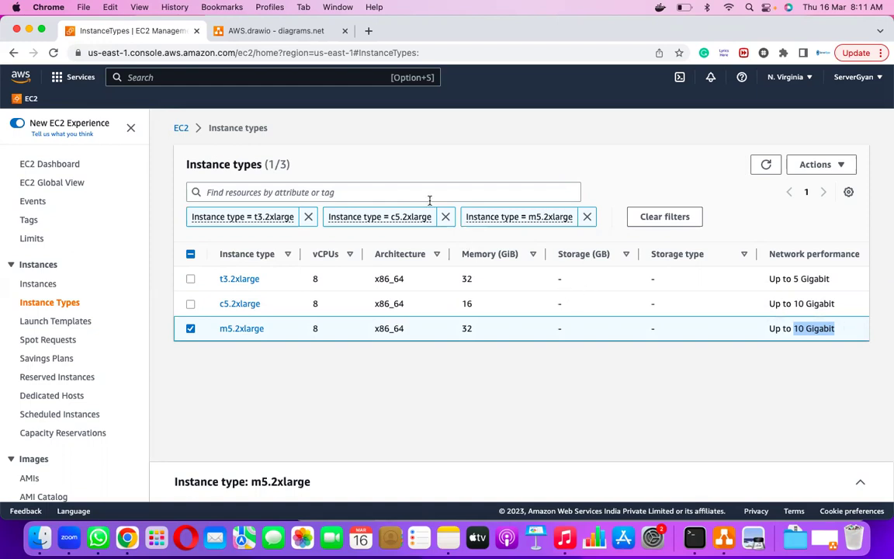
{"action": "left_click", "coordinate": [191, 329]}
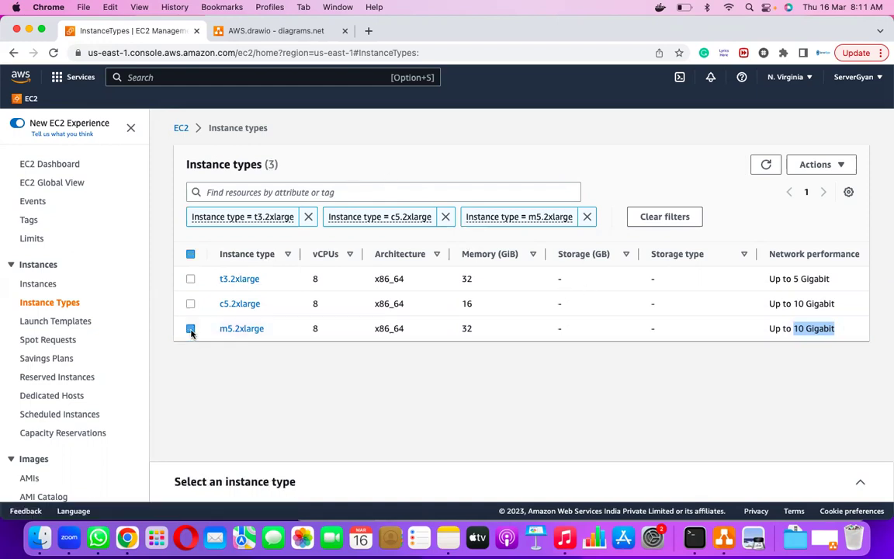
{"action": "left_click", "coordinate": [308, 191]}
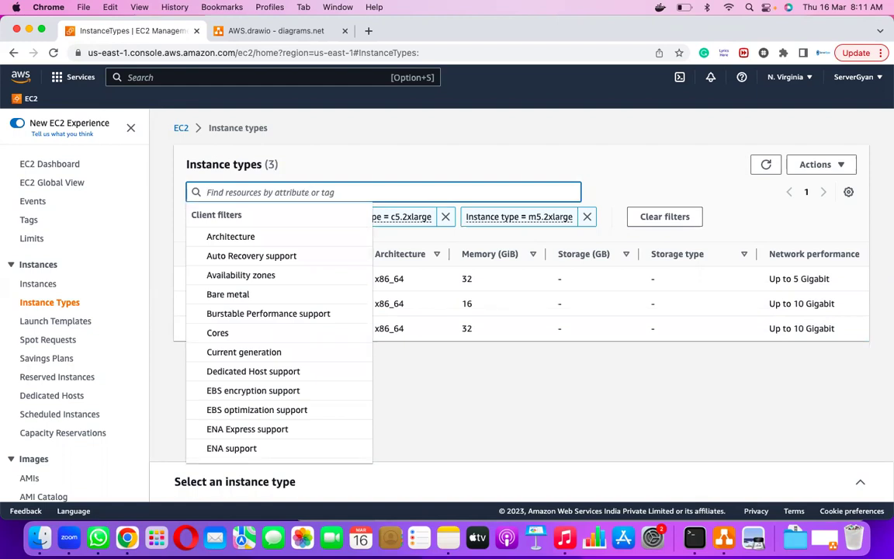
{"action": "type", "text": "r5.2x"}
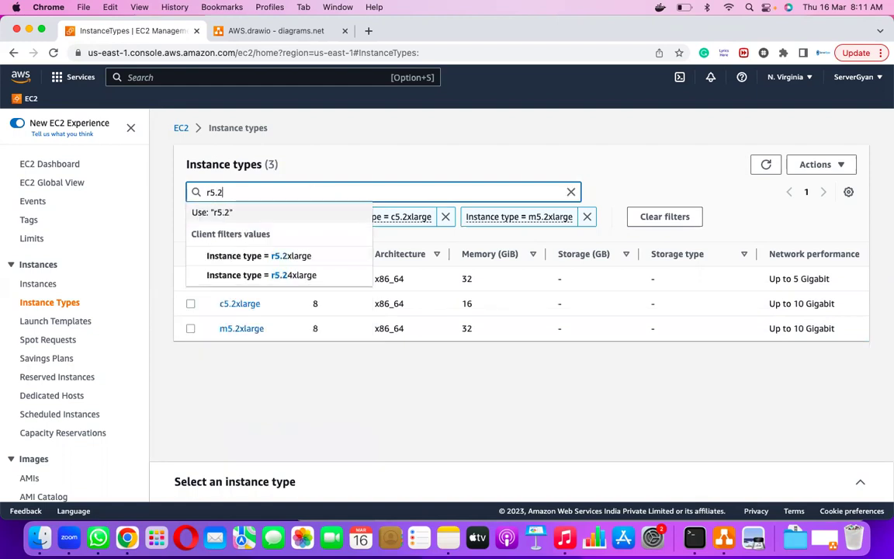
{"action": "left_click", "coordinate": [291, 256]}
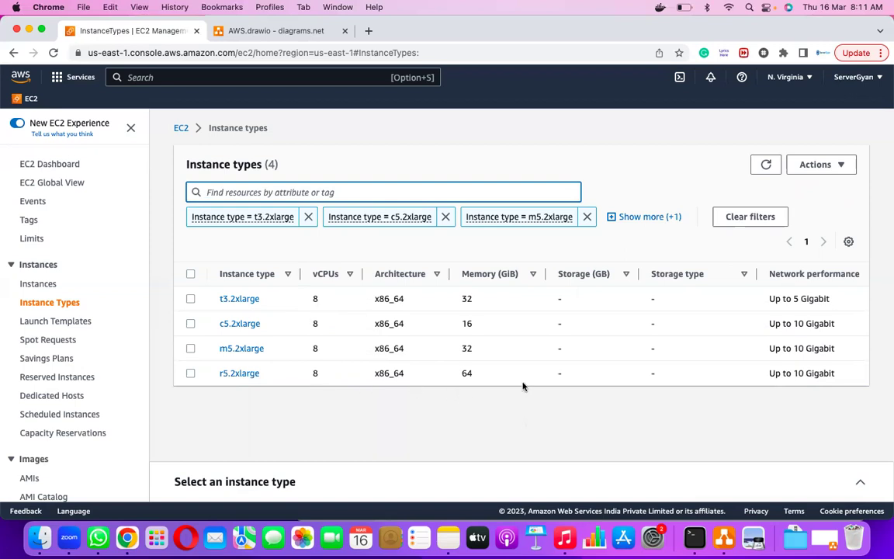
- Compare the memory and On-Demand Linux pricing of t3.2xlarge and m5.2xlarge by highlighting their values
{"action": "scroll", "coordinate": [512, 383], "scroll_direction": "right", "scroll_amount": 2}
{"action": "scroll", "coordinate": [522, 386], "scroll_direction": "right", "scroll_amount": 1}
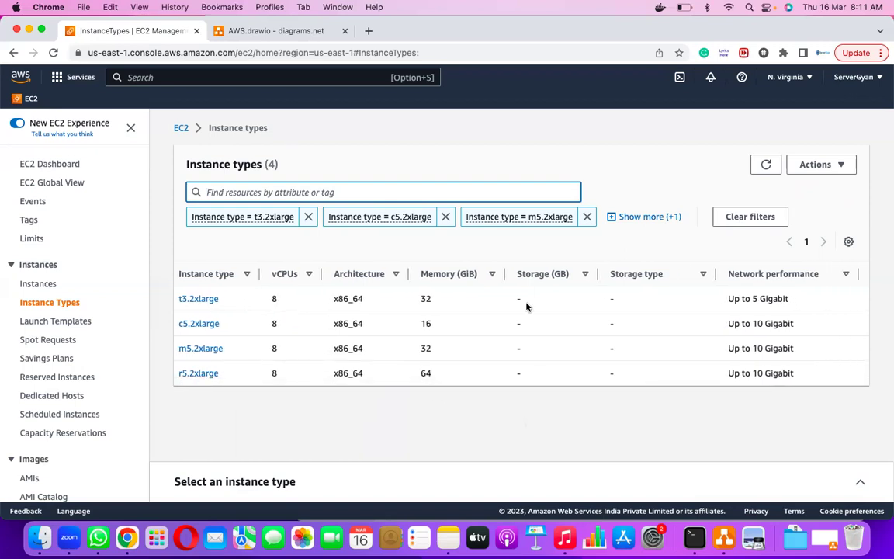
{"action": "double_click", "coordinate": [432, 299]}
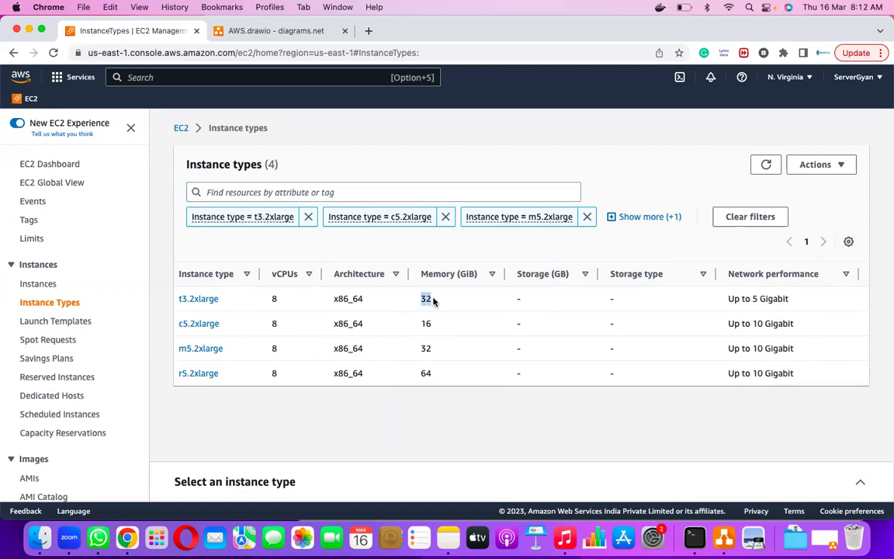
{"action": "double_click", "coordinate": [429, 349]}
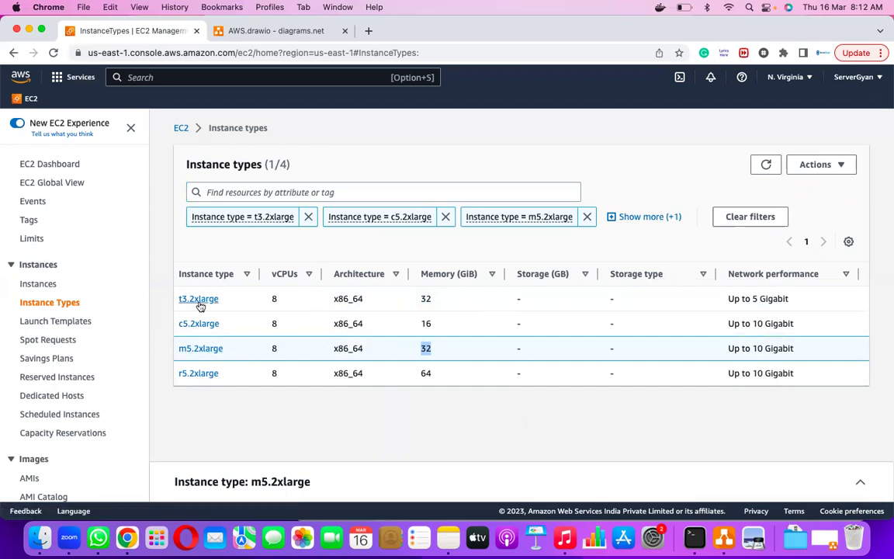
{"action": "scroll", "coordinate": [401, 342], "scroll_direction": "right", "scroll_amount": 3}
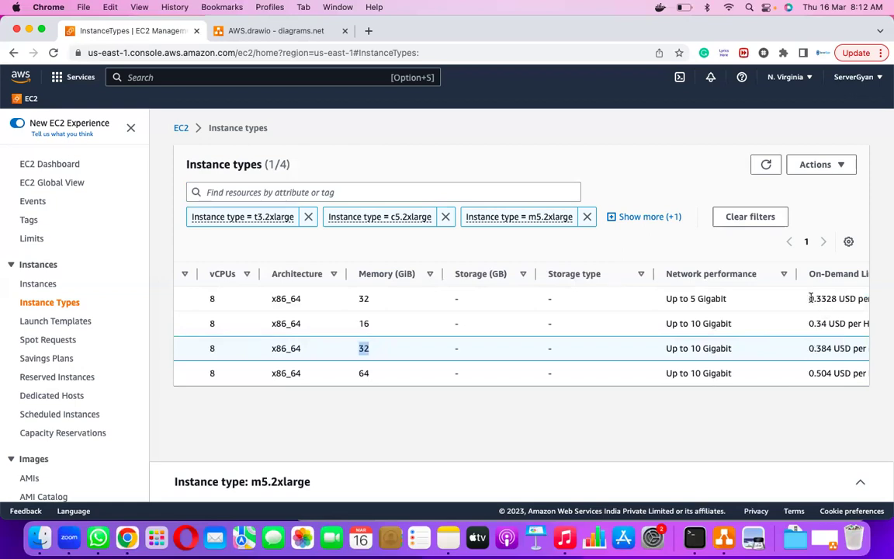
{"action": "left_click_drag", "start_coordinate": [810, 299], "coordinate": [836, 293]}
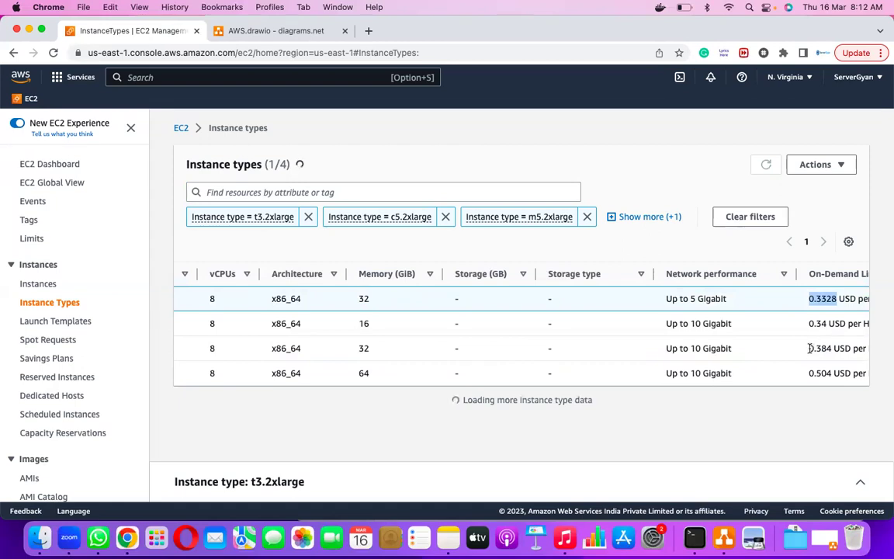
{"action": "left_click_drag", "start_coordinate": [810, 349], "coordinate": [832, 349]}
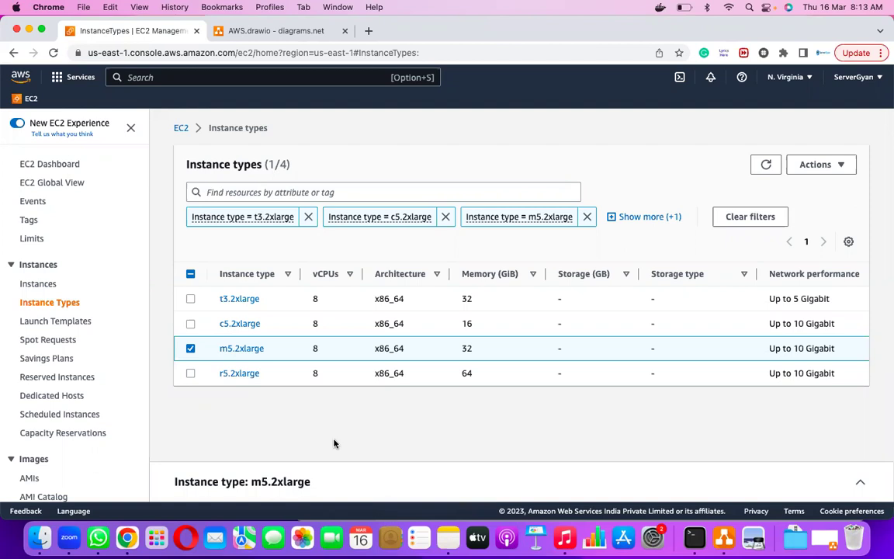
- Deselect all instance types and add the filter Instance type = r5.4xlarge to the list
{"action": "left_click", "coordinate": [191, 301]}
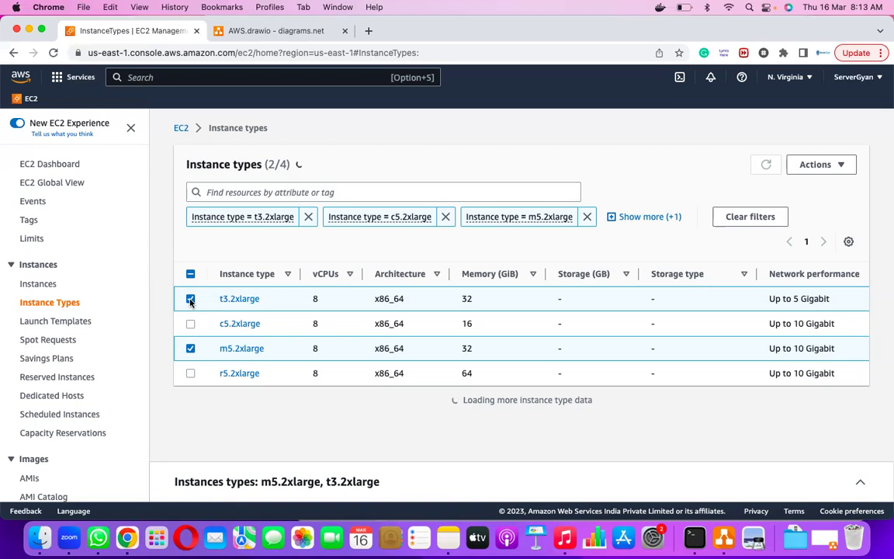
{"action": "left_click", "coordinate": [190, 300]}
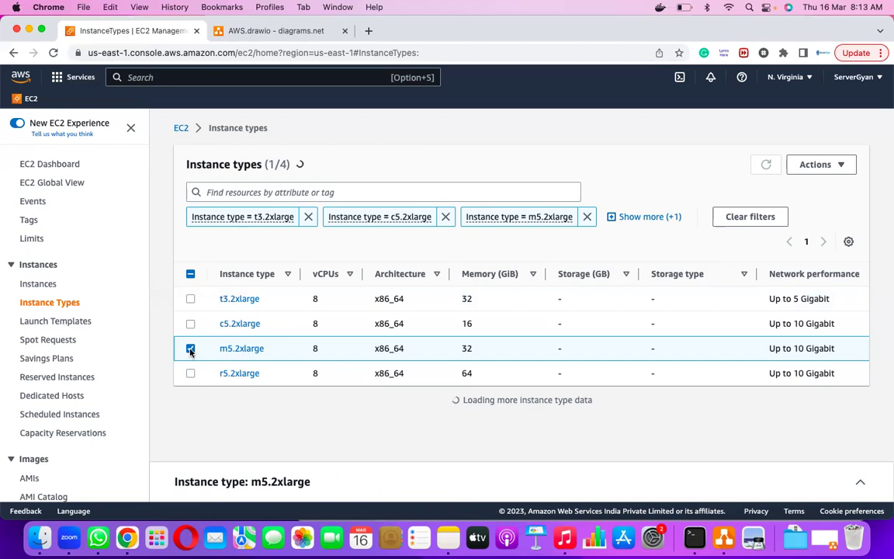
{"action": "left_click", "coordinate": [215, 353]}
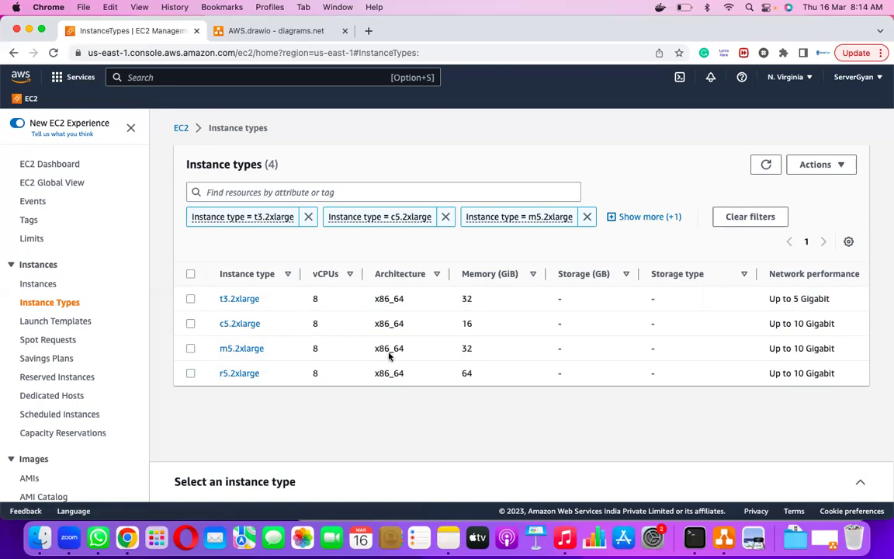
{"action": "left_click", "coordinate": [288, 194]}
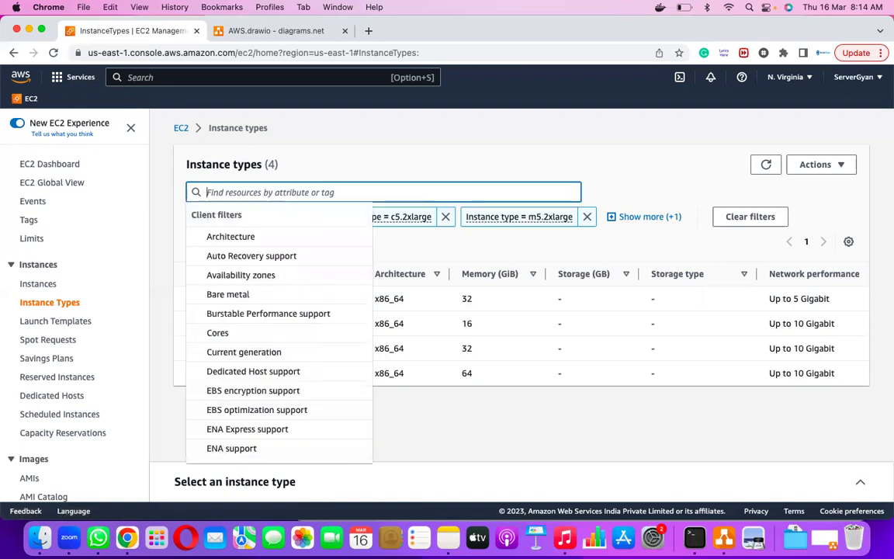
{"action": "type", "text": "r5.4x"}
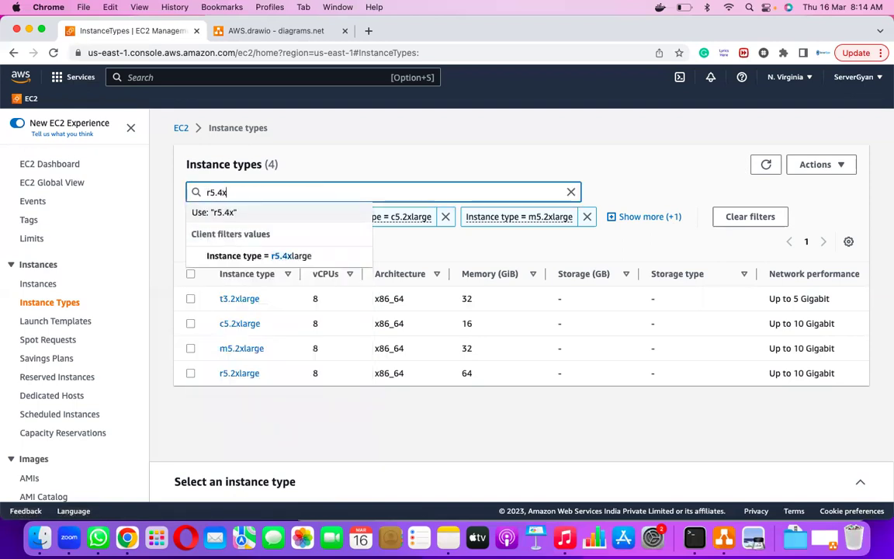
{"action": "left_click", "coordinate": [292, 256]}
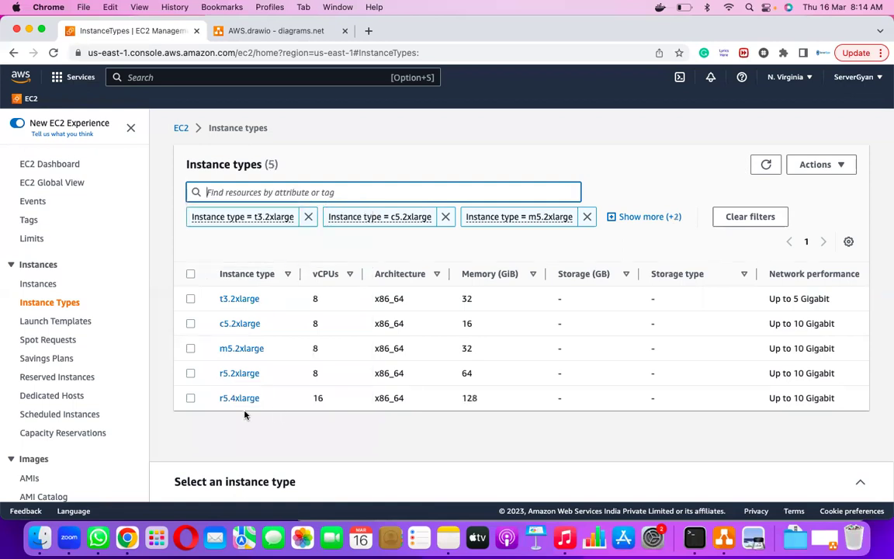
- Highlight the vCPUs and memory of r5.4xlarge in the instance types list
{"action": "left_click", "coordinate": [313, 397]}
{"action": "double_click", "coordinate": [315, 397]}
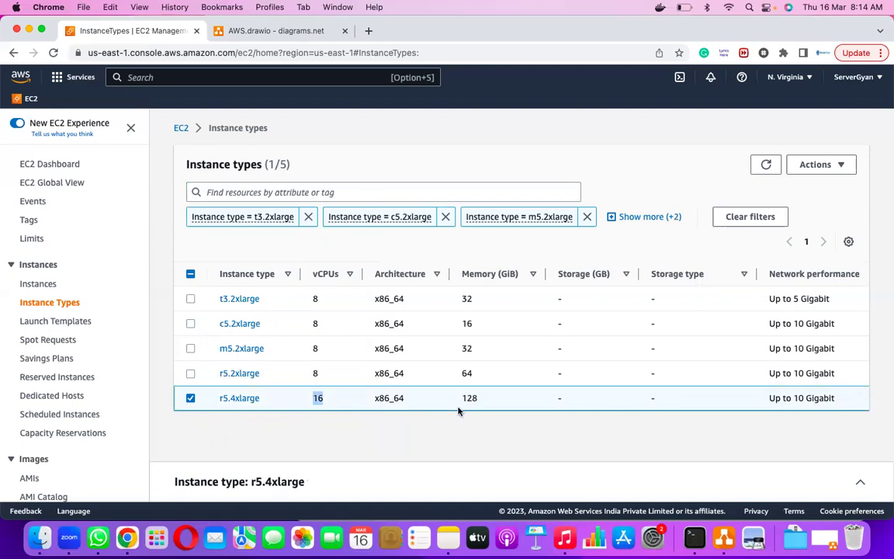
{"action": "left_click_drag", "start_coordinate": [461, 394], "coordinate": [491, 398]}
- Add the filter Instance type = r5.8xlarge to the list and highlight the memory of that instance type
{"action": "left_click", "coordinate": [304, 192]}
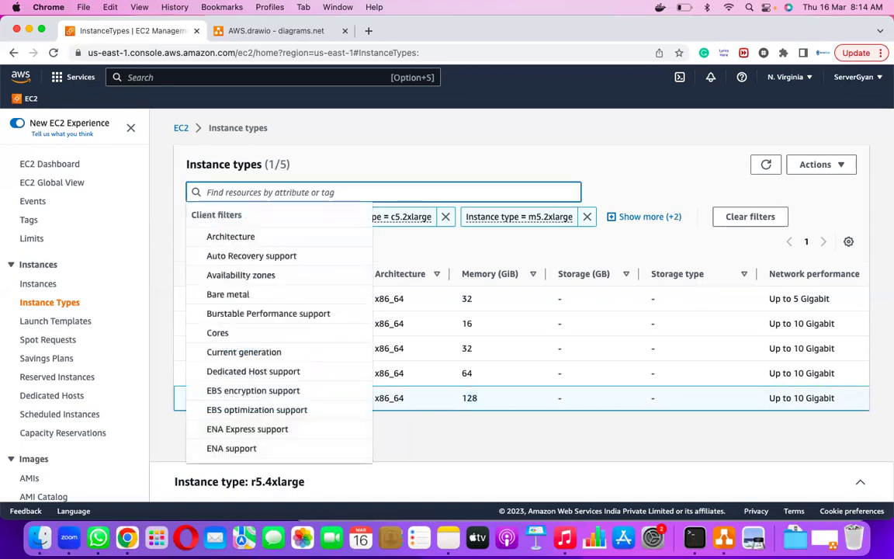
{"action": "type", "text": "r5.8"}
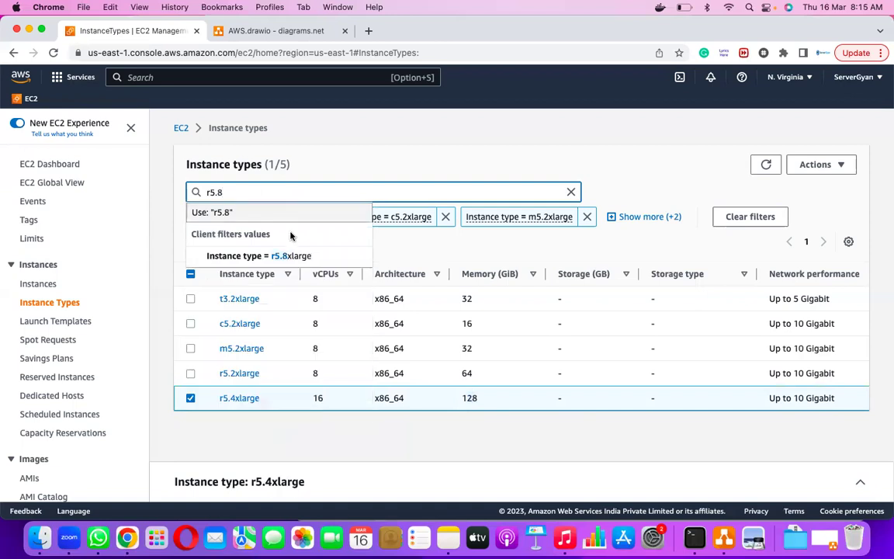
{"action": "left_click", "coordinate": [289, 256]}
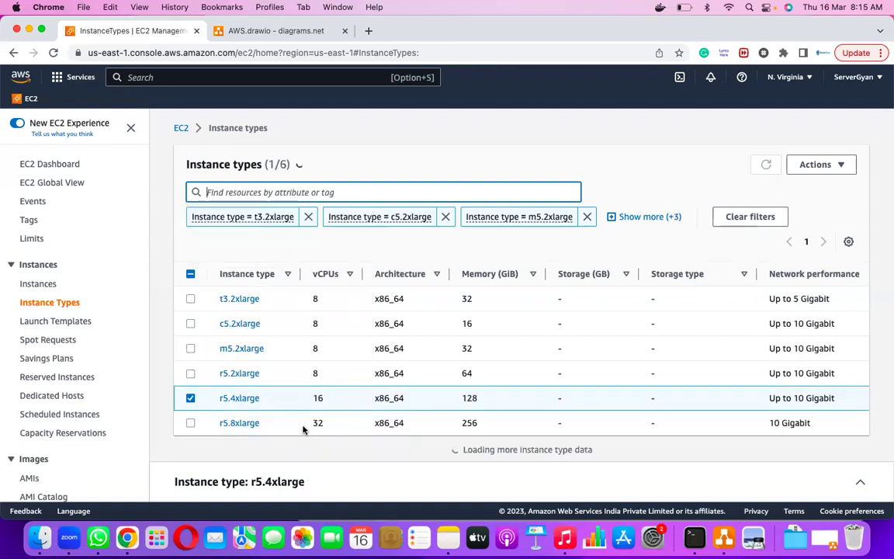
{"action": "left_click_drag", "start_coordinate": [466, 423], "coordinate": [508, 424]}
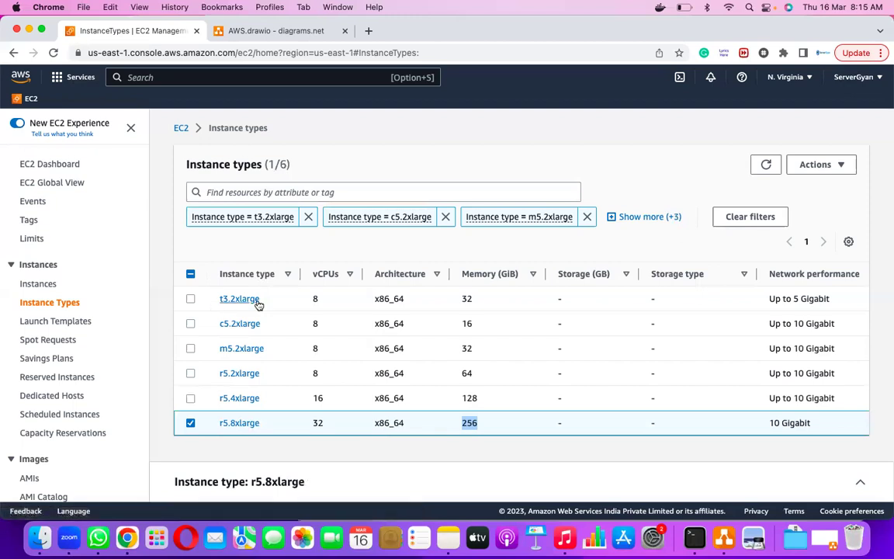
- Highlight the 2xlarge size in the t3.2xlarge name and the vCPUs of that instance type
{"action": "left_click_drag", "start_coordinate": [263, 301], "coordinate": [230, 300]}
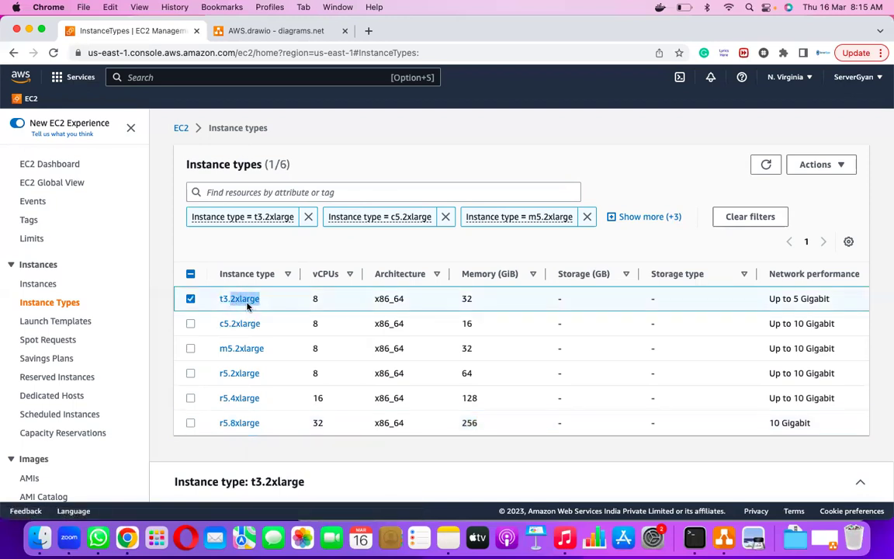
{"action": "left_click_drag", "start_coordinate": [310, 299], "coordinate": [351, 293]}
{"action": "left_click", "coordinate": [351, 293]}
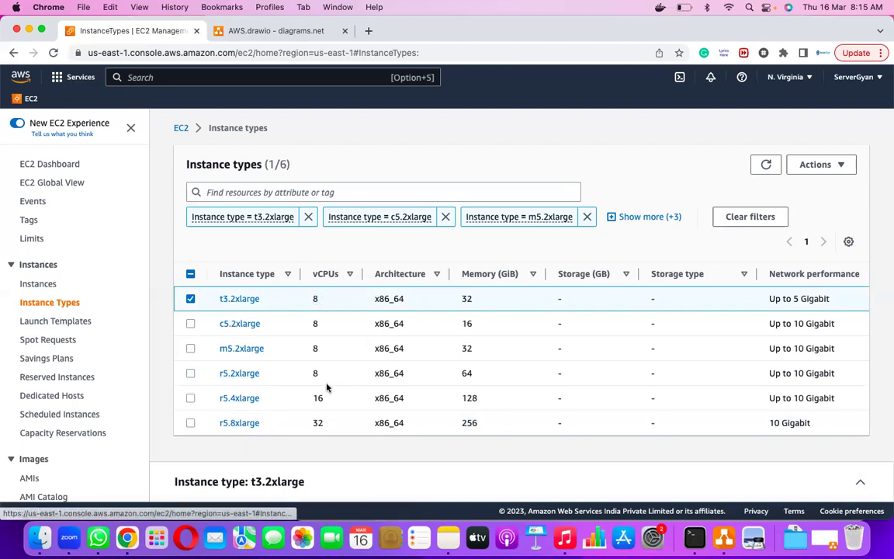
- Highlight the vCPUs and memory of r5.2xlarge, r5.4xlarge and r5.8xlarge, and the vCPUs, architecture and memory of c5.2xlarge
{"action": "left_click_drag", "start_coordinate": [313, 374], "coordinate": [331, 379]}
{"action": "left_click_drag", "start_coordinate": [458, 377], "coordinate": [473, 379]}
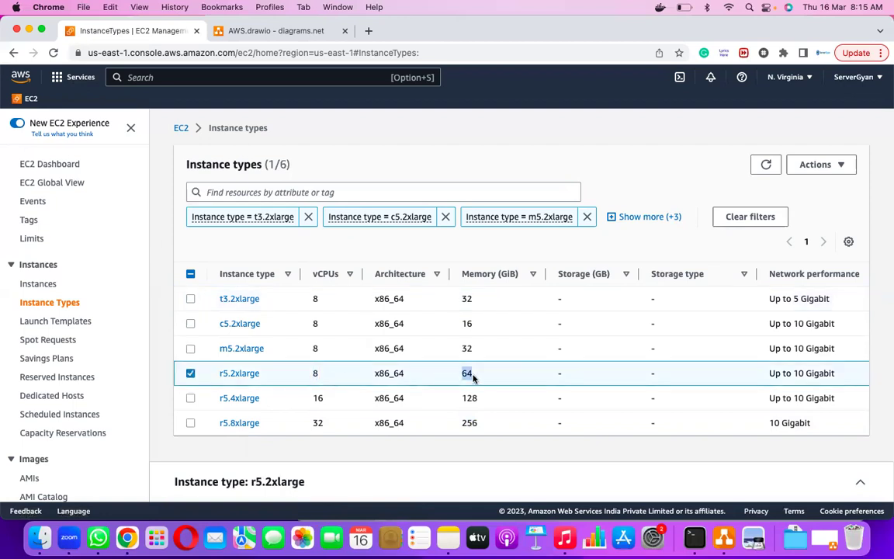
{"action": "left_click_drag", "start_coordinate": [307, 400], "coordinate": [361, 393]}
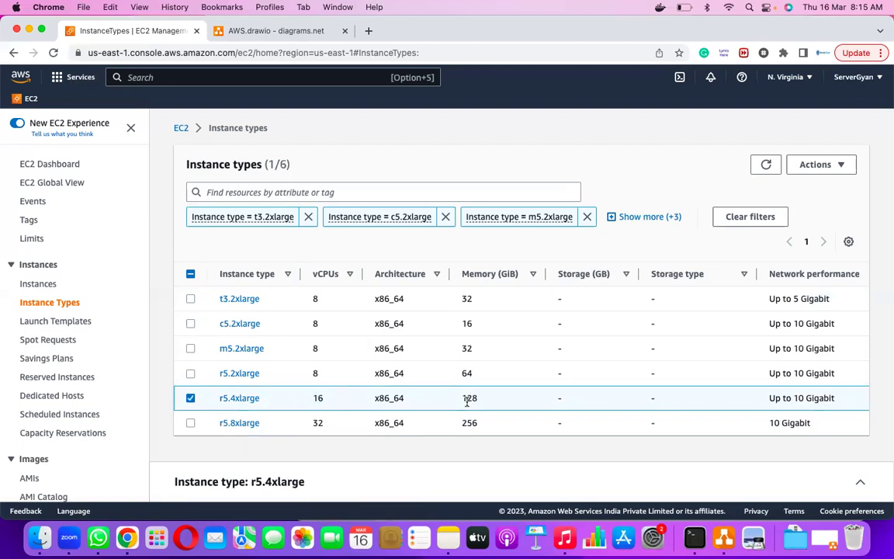
{"action": "left_click_drag", "start_coordinate": [447, 405], "coordinate": [505, 404]}
{"action": "left_click_drag", "start_coordinate": [315, 422], "coordinate": [345, 421]}
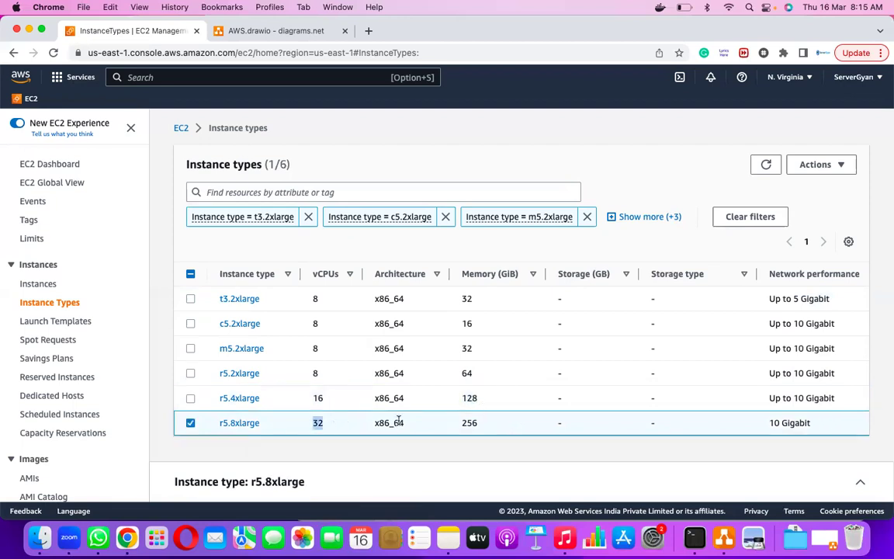
{"action": "double_click", "coordinate": [477, 420]}
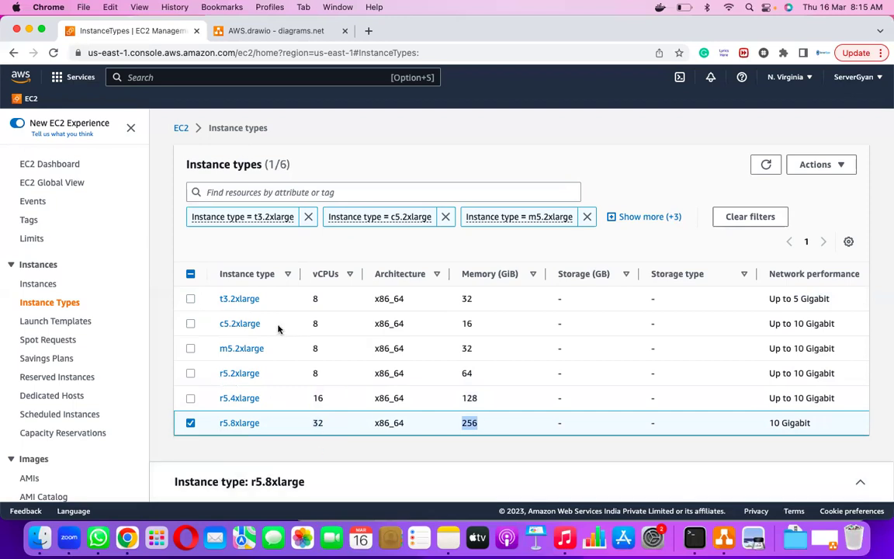
{"action": "left_click_drag", "start_coordinate": [309, 323], "coordinate": [407, 323]}
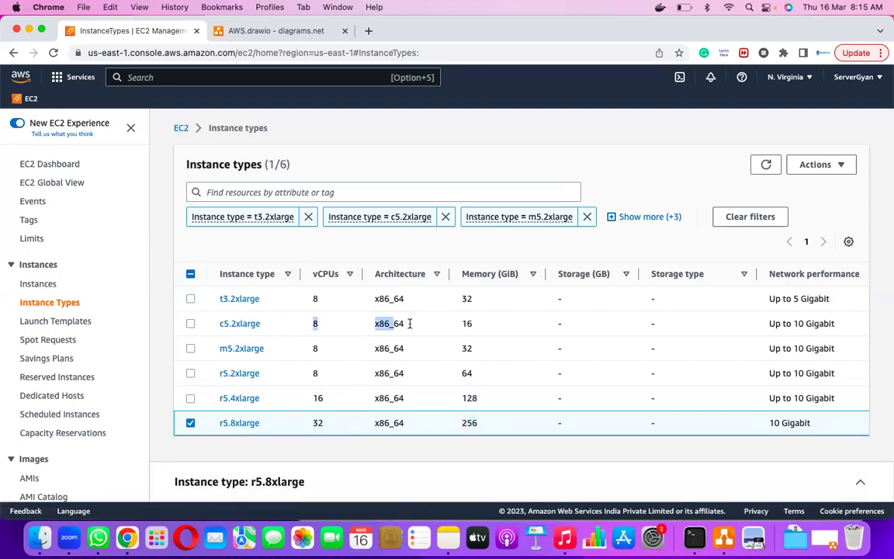
{"action": "left_click_drag", "start_coordinate": [538, 318], "coordinate": [495, 330]}
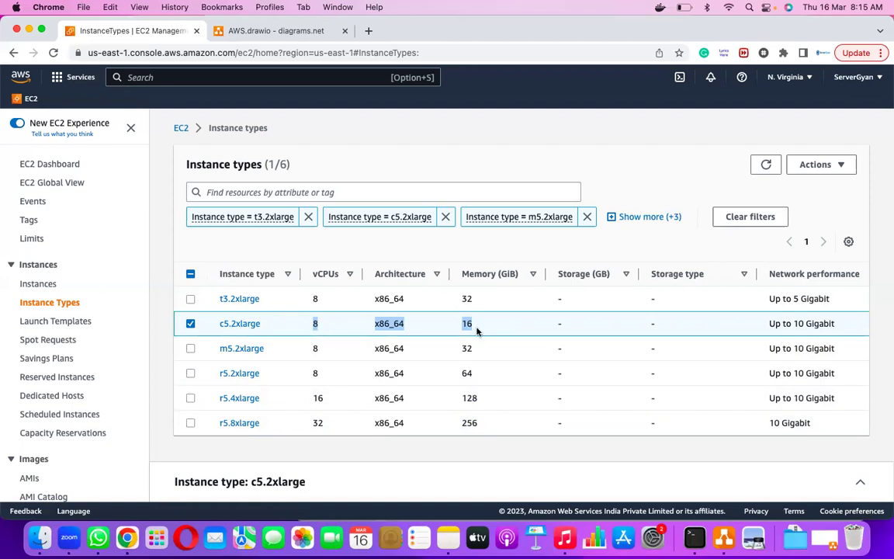
- Review the vCPUs, architecture and memory of the m5.2xlarge and r5.2xlarge instance types
{"action": "left_click", "coordinate": [314, 348]}
{"action": "left_click_drag", "start_coordinate": [314, 348], "coordinate": [495, 349]}
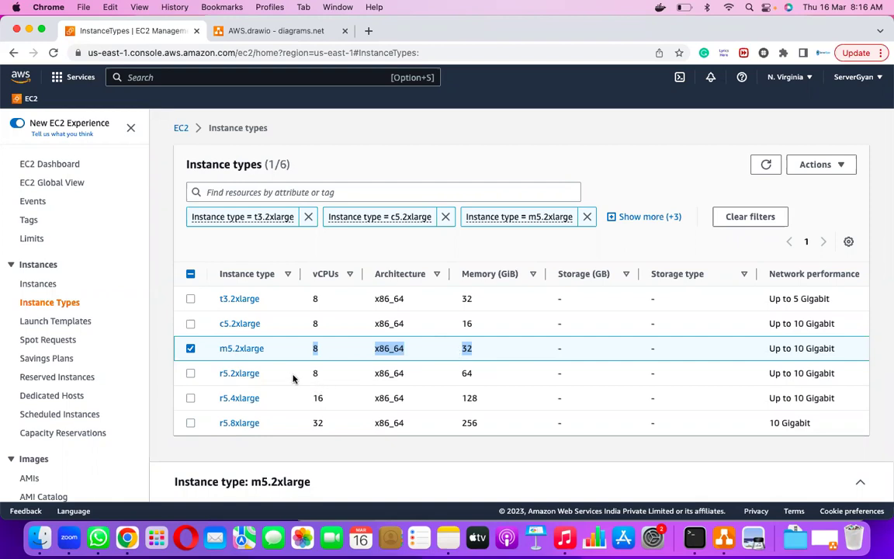
{"action": "left_click_drag", "start_coordinate": [299, 377], "coordinate": [541, 373]}
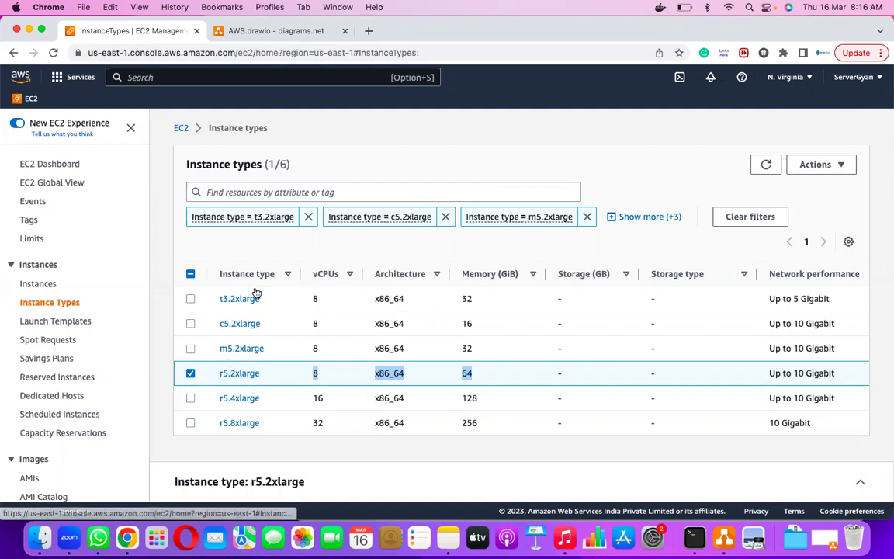
- Remove the t3.2xlarge, c5.2xlarge, m5.2xlarge, r5.2xlarge and r5.8xlarge filters, keeping only r5.4xlarge in the instance types list
{"action": "left_click", "coordinate": [308, 217]}
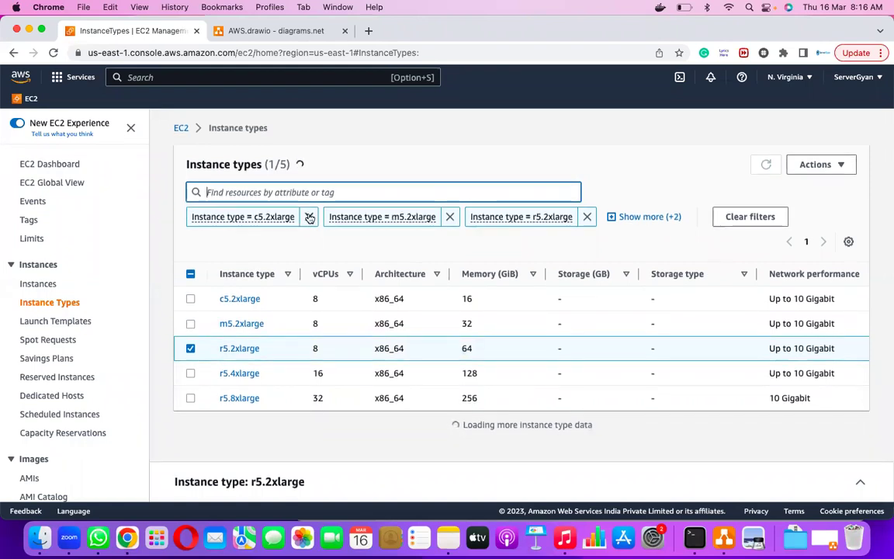
{"action": "left_click", "coordinate": [309, 216]}
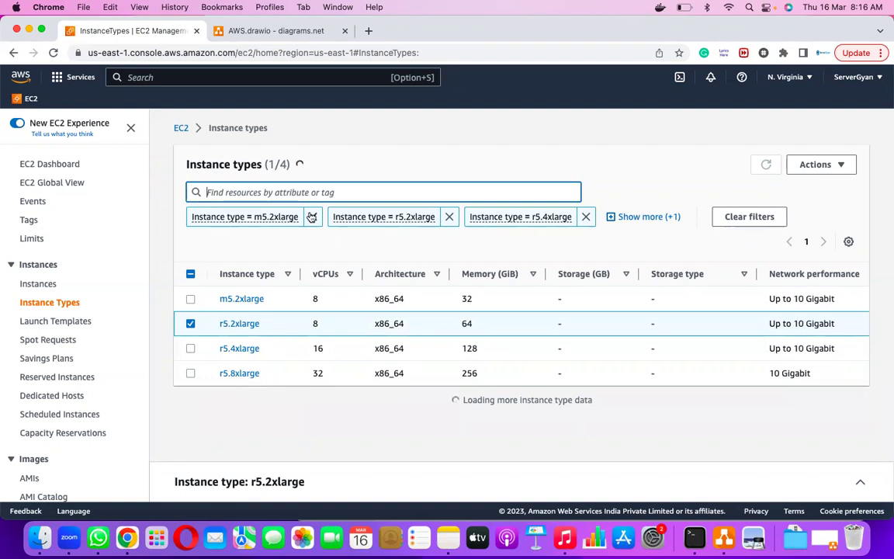
{"action": "left_click", "coordinate": [310, 216]}
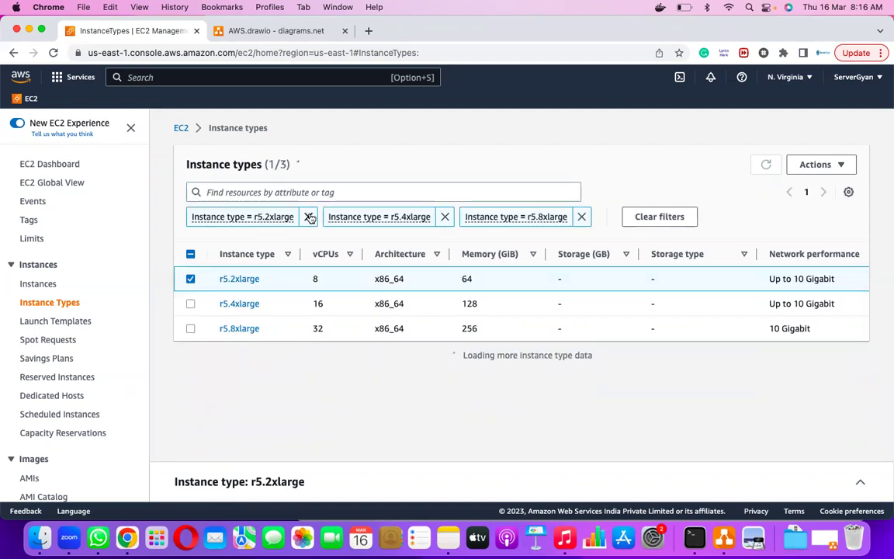
{"action": "left_click", "coordinate": [309, 217]}
{"action": "left_click", "coordinate": [445, 217]}
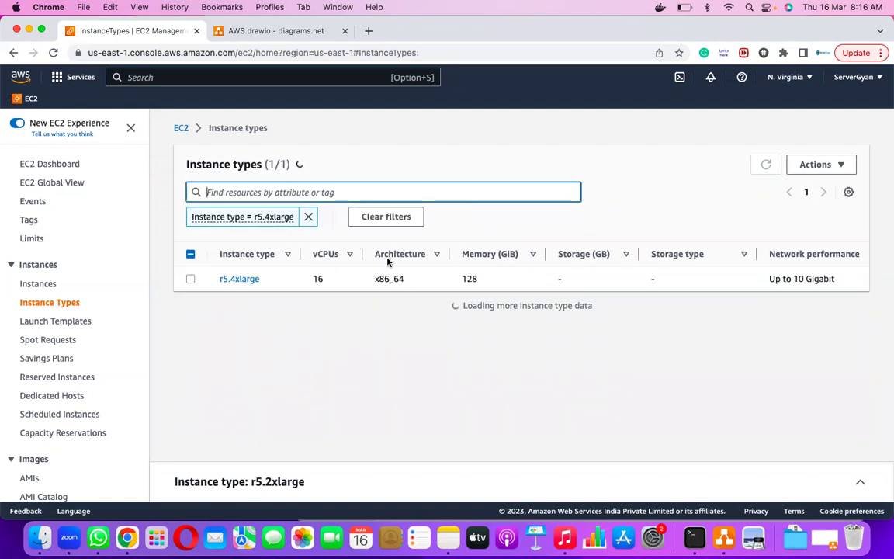
- Add an instance type filter for r4.4xlarge to the list
{"action": "left_click", "coordinate": [279, 192]}
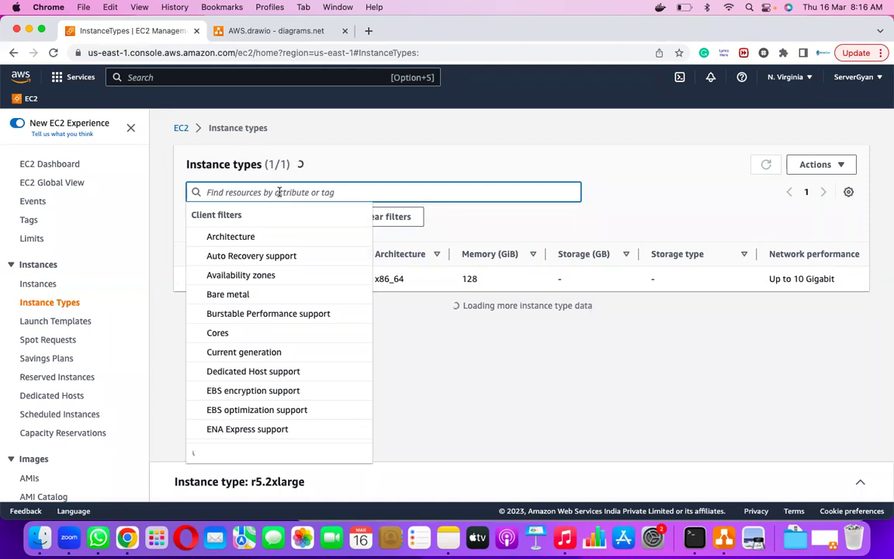
{"action": "type", "text": "r4"}
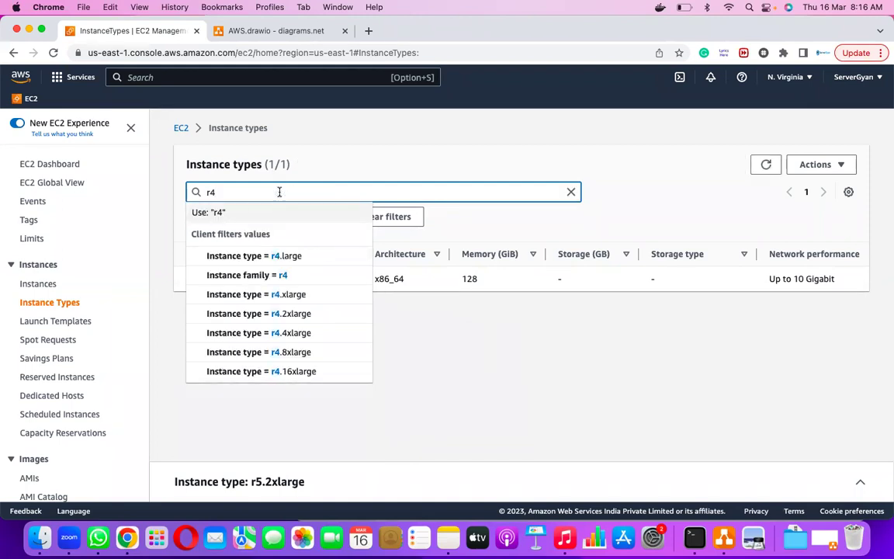
{"action": "type", "text": ".4"}
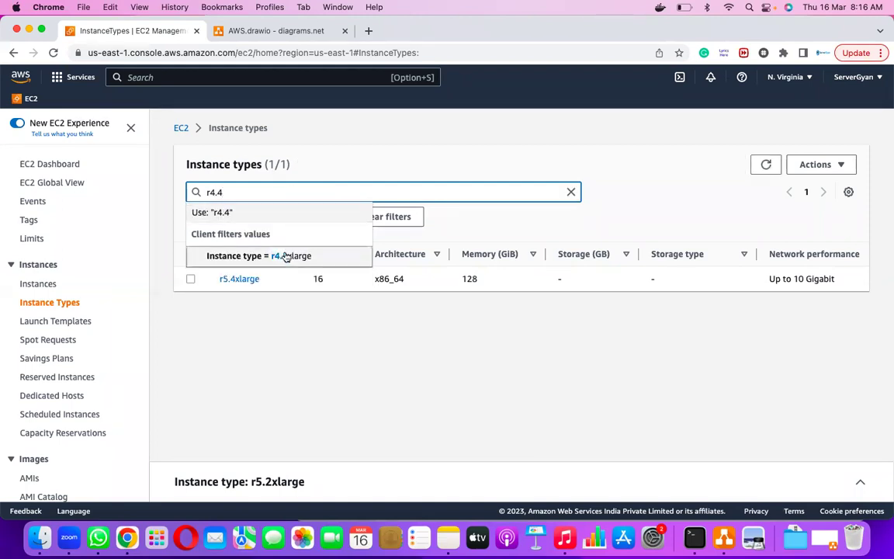
{"action": "left_click", "coordinate": [286, 257]}
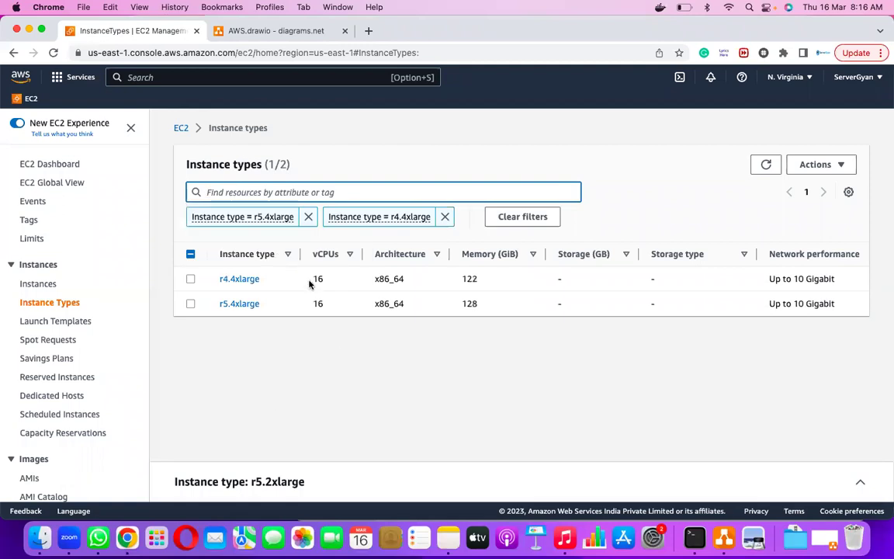
- Add an instance type filter for r6g.4xlarge alongside the r5.4xlarge and r4.4xlarge filters
{"action": "left_click", "coordinate": [342, 193]}
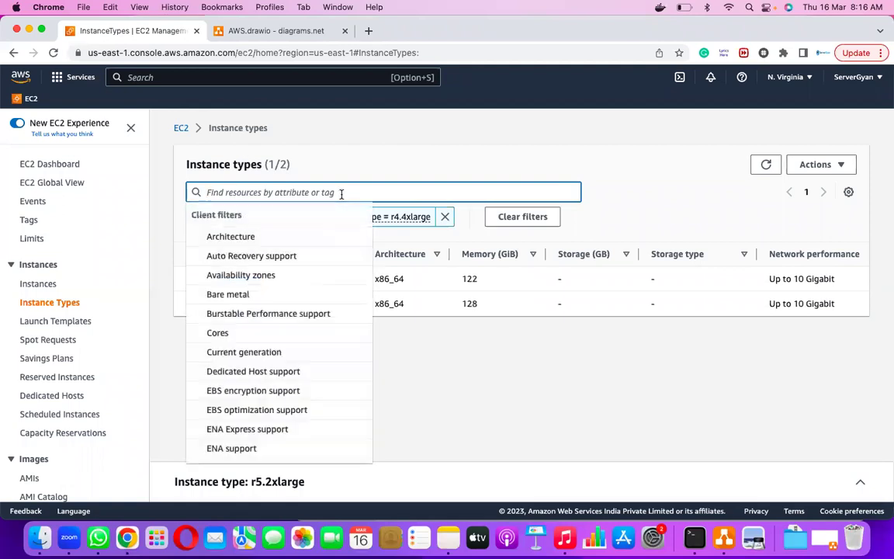
{"action": "type", "text": "r6g."}
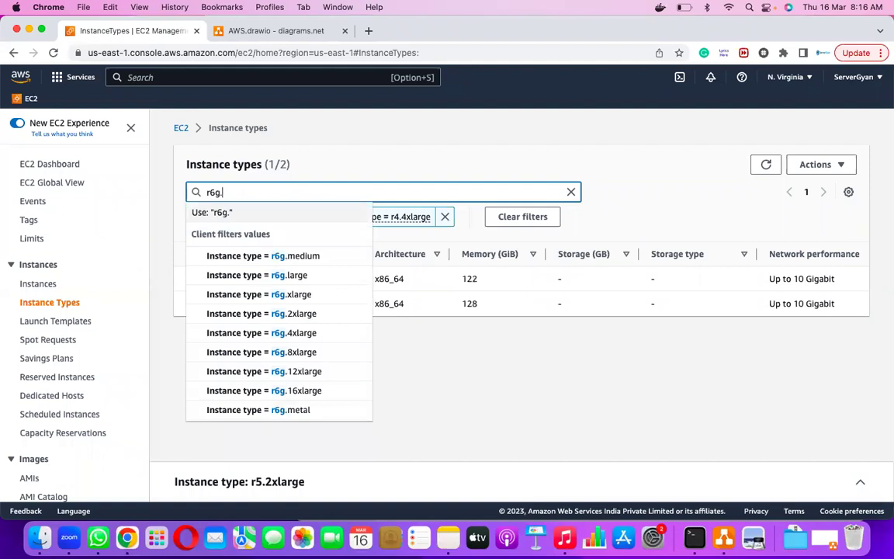
{"action": "type", "text": "4"}
{"action": "left_click", "coordinate": [323, 256]}
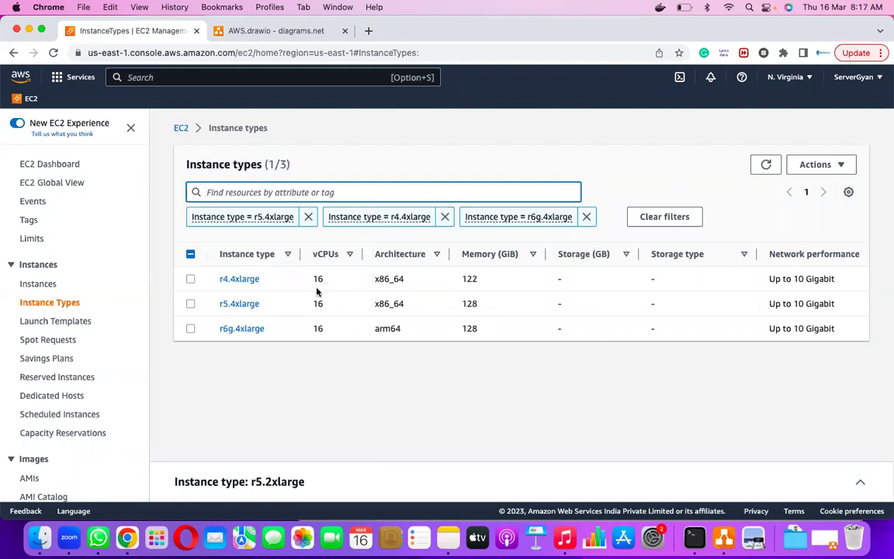
- Check the vCPUs, memory and network performance of the r4.4xlarge instance type
{"action": "left_click_drag", "start_coordinate": [315, 280], "coordinate": [336, 282]}
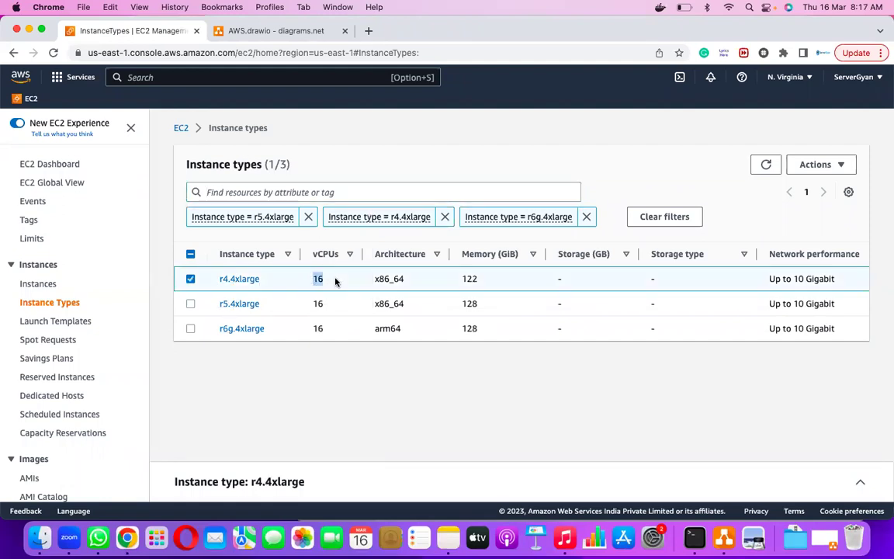
{"action": "left_click_drag", "start_coordinate": [458, 279], "coordinate": [483, 280]}
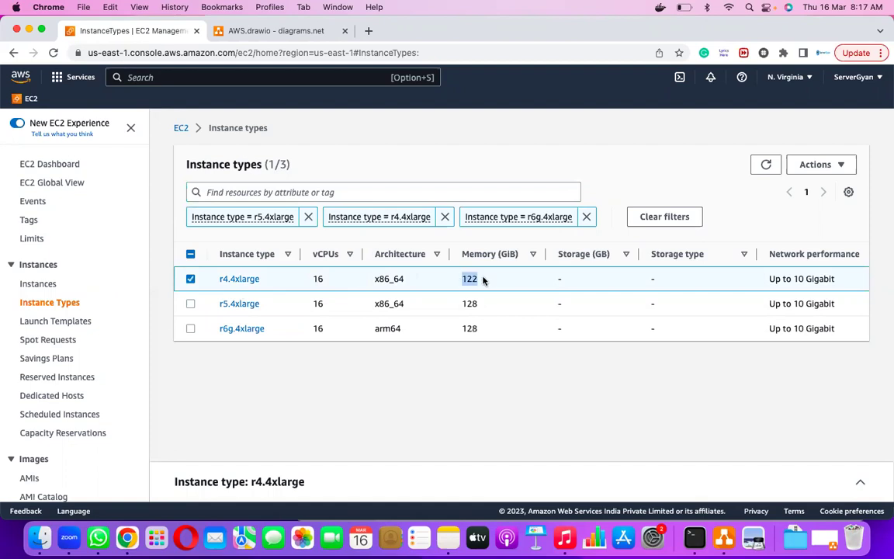
{"action": "left_click", "coordinate": [827, 280]}
{"action": "triple_click", "coordinate": [827, 279]}
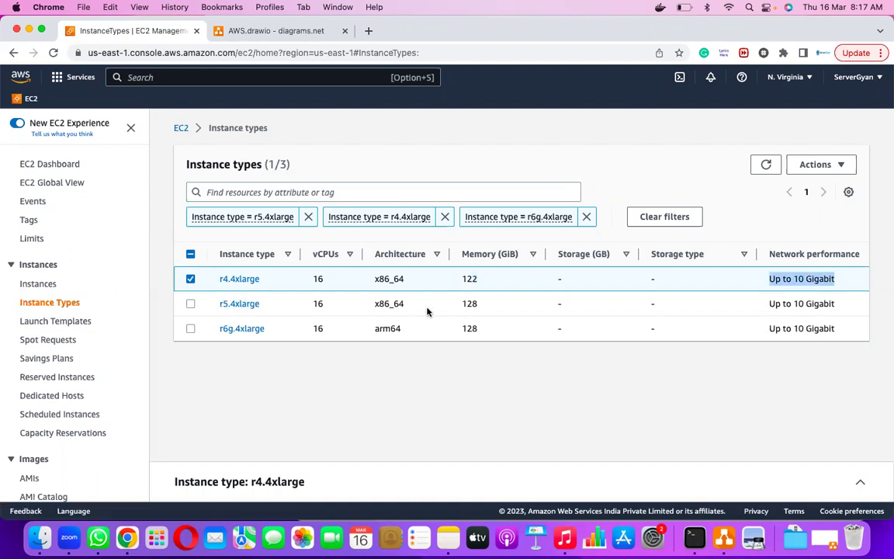
- Check the vCPUs and memory of the r6g.4xlarge instance type
{"action": "left_click", "coordinate": [211, 332]}
{"action": "left_click_drag", "start_coordinate": [211, 332], "coordinate": [271, 325]}
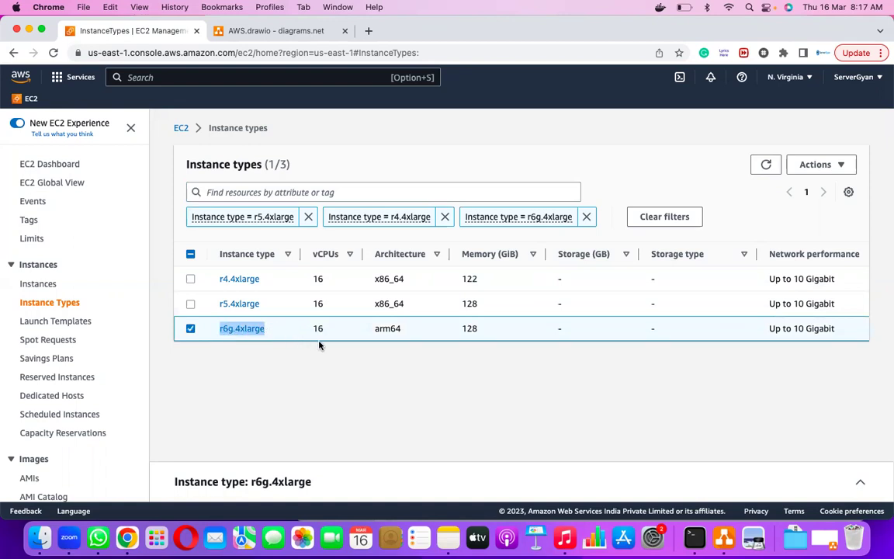
{"action": "left_click_drag", "start_coordinate": [311, 331], "coordinate": [336, 333]}
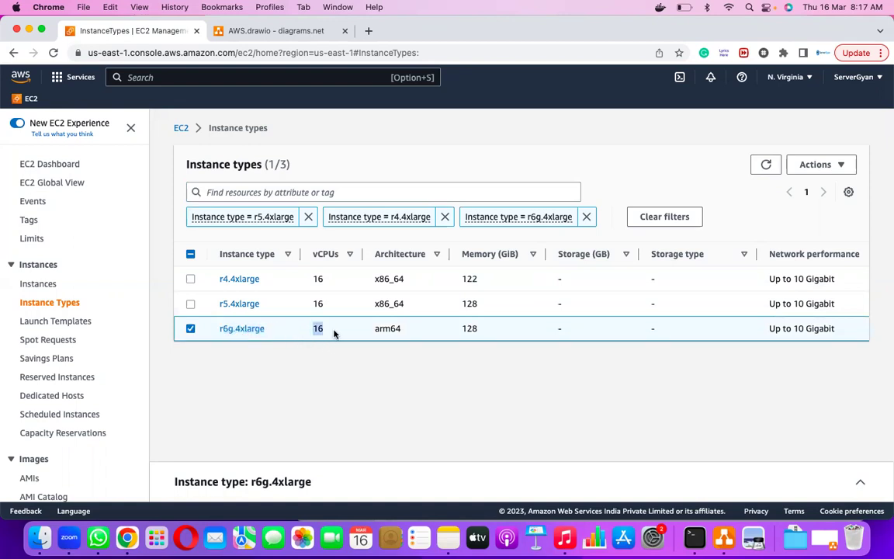
{"action": "double_click", "coordinate": [470, 328]}
- Compare the memory and On-Demand Linux pricing of the r4.4xlarge, r5.4xlarge and r6g.4xlarge instance types
{"action": "scroll", "coordinate": [514, 314], "scroll_direction": "right", "scroll_amount": 3}
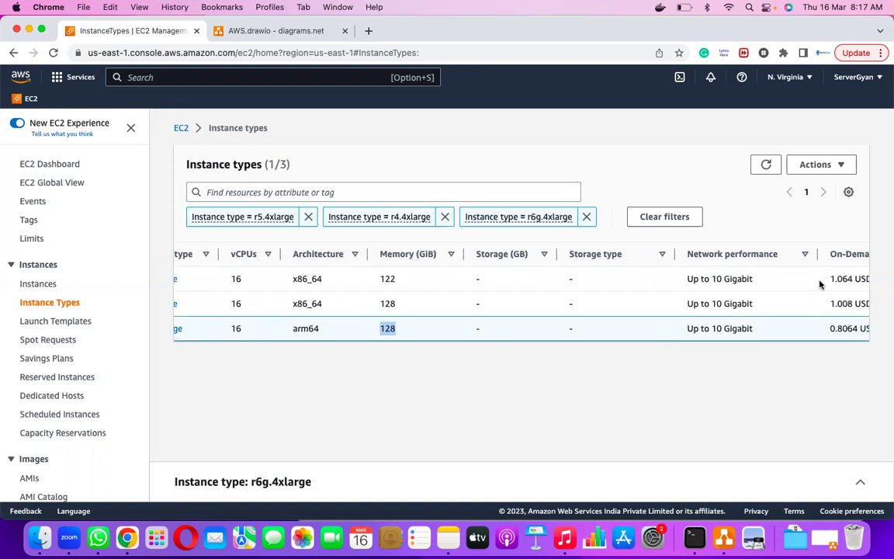
{"action": "scroll", "coordinate": [820, 285], "scroll_direction": "left", "scroll_amount": 3}
{"action": "scroll", "coordinate": [820, 284], "scroll_direction": "right", "scroll_amount": 4}
{"action": "scroll", "coordinate": [820, 280], "scroll_direction": "right", "scroll_amount": 1}
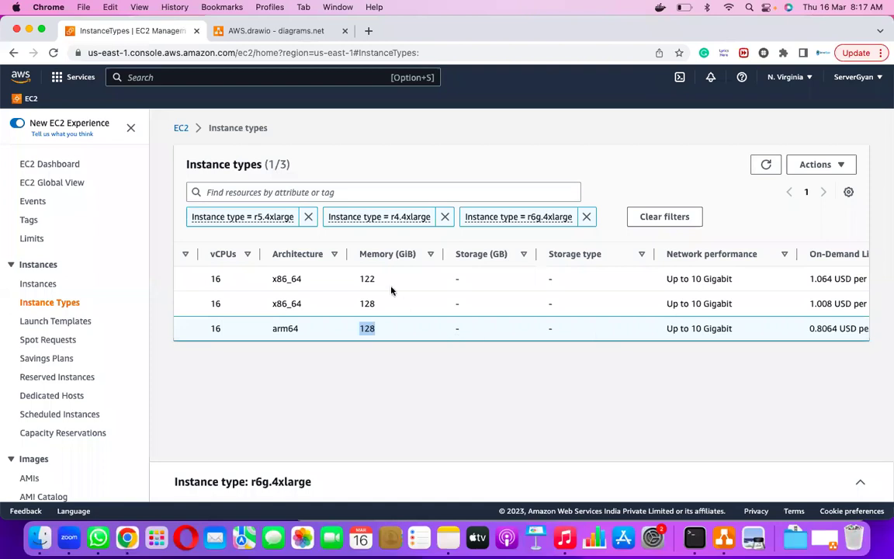
{"action": "double_click", "coordinate": [366, 277]}
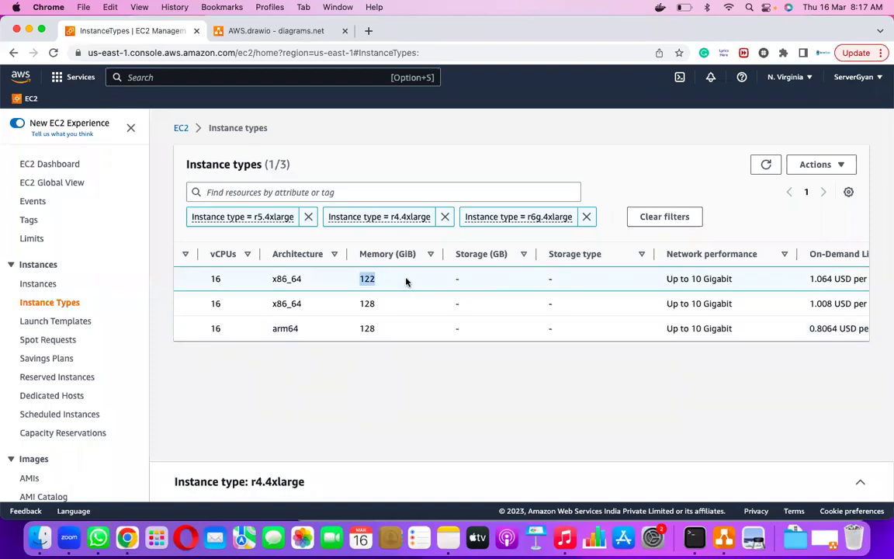
{"action": "double_click", "coordinate": [817, 304]}
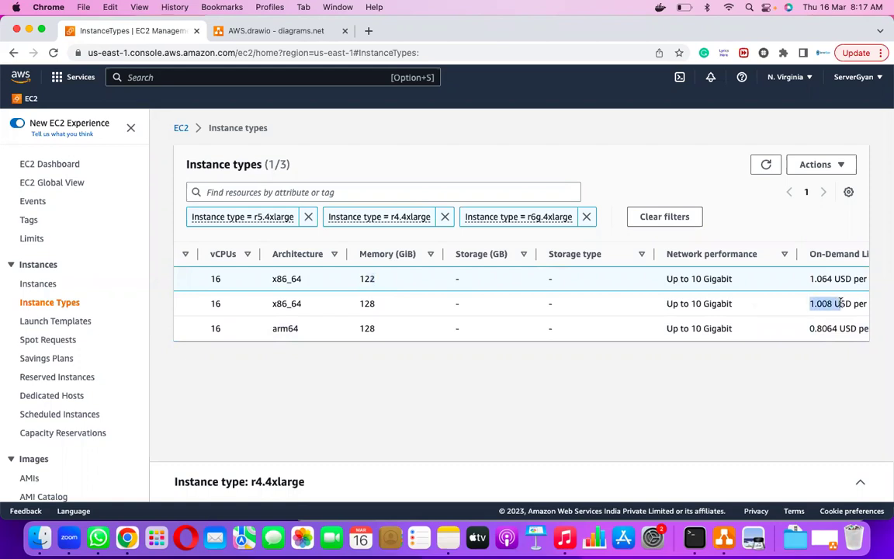
{"action": "scroll", "coordinate": [286, 323], "scroll_direction": "left", "scroll_amount": 3}
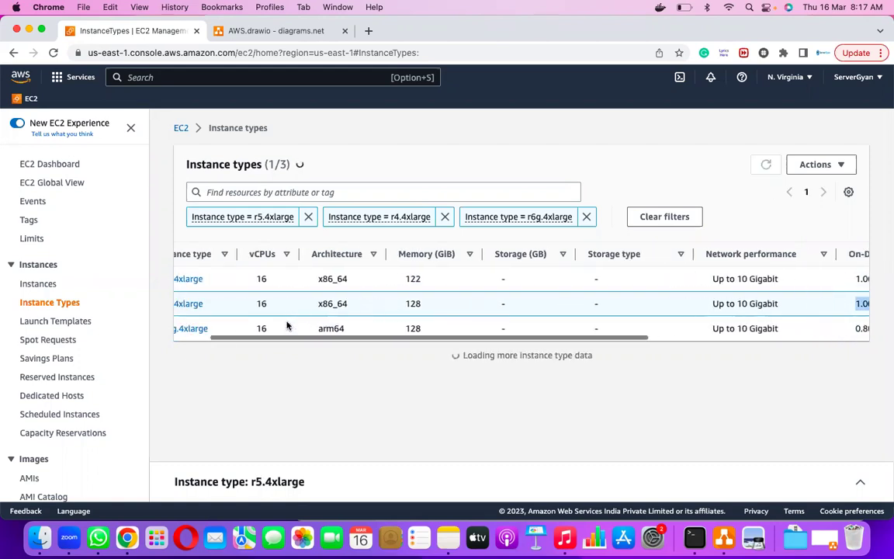
{"action": "scroll", "coordinate": [287, 326], "scroll_direction": "left", "scroll_amount": 2}
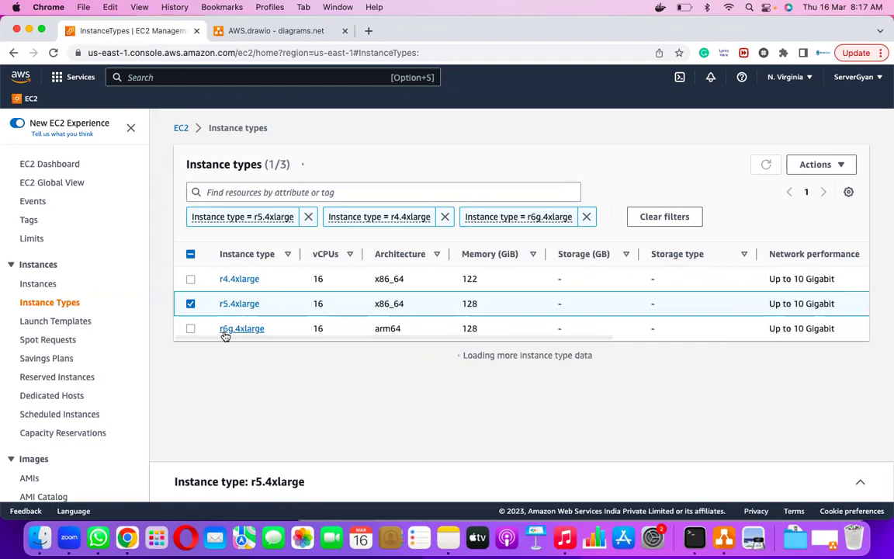
- Select only r6g.4xlarge in the list and examine its architecture and On-Demand Linux pricing
{"action": "left_click", "coordinate": [190, 304]}
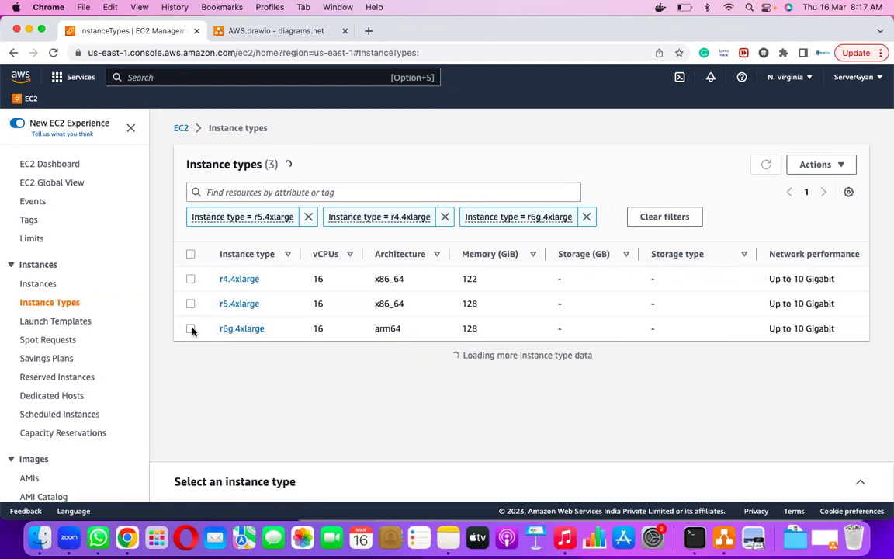
{"action": "left_click", "coordinate": [193, 331]}
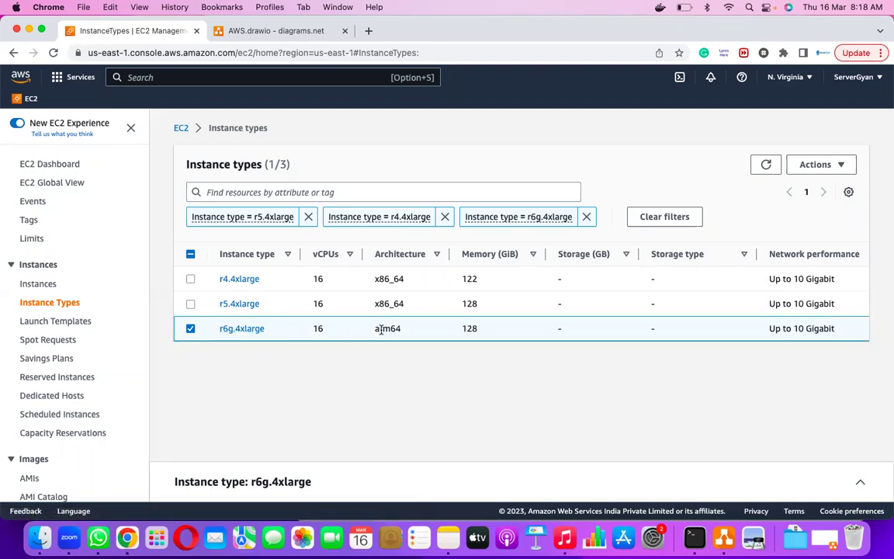
{"action": "left_click_drag", "start_coordinate": [374, 329], "coordinate": [417, 333]}
{"action": "scroll", "coordinate": [493, 327], "scroll_direction": "right", "scroll_amount": 5}
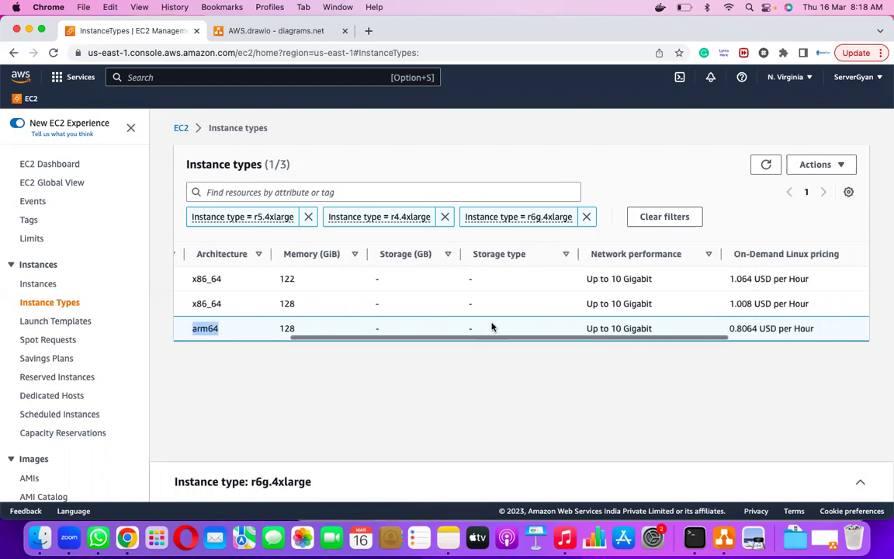
{"action": "left_click_drag", "start_coordinate": [706, 328], "coordinate": [735, 329]}
{"action": "scroll", "coordinate": [735, 329], "scroll_direction": "left", "scroll_amount": 5}
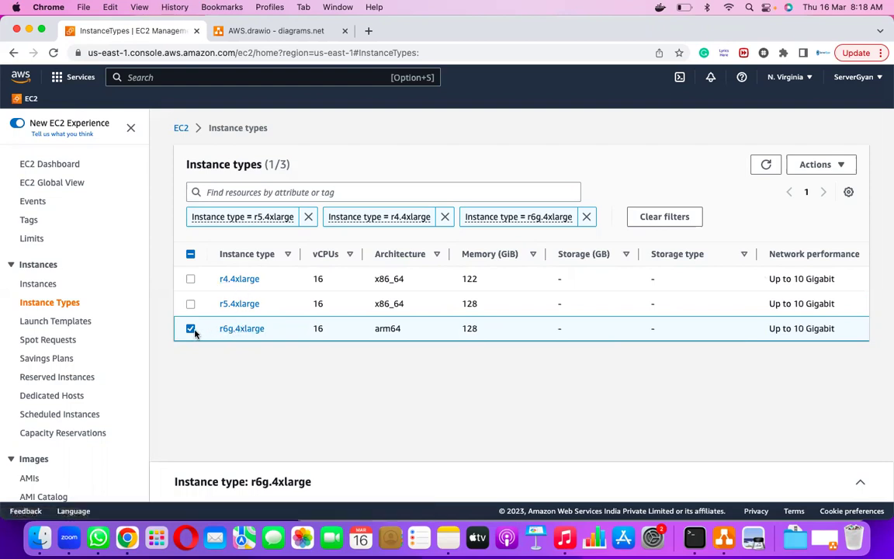
- Open the details of the r6g.4xlarge instance type and review its Details and Compute specifications
{"action": "left_click", "coordinate": [243, 331]}
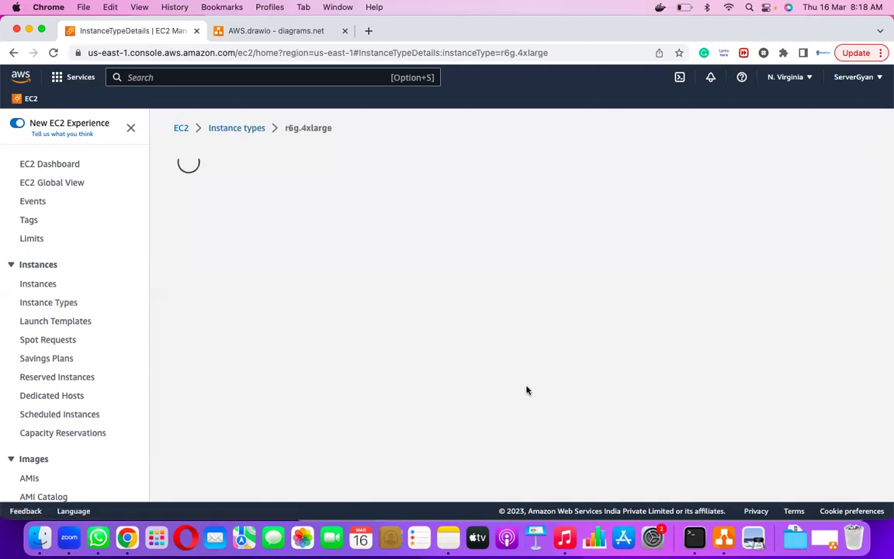
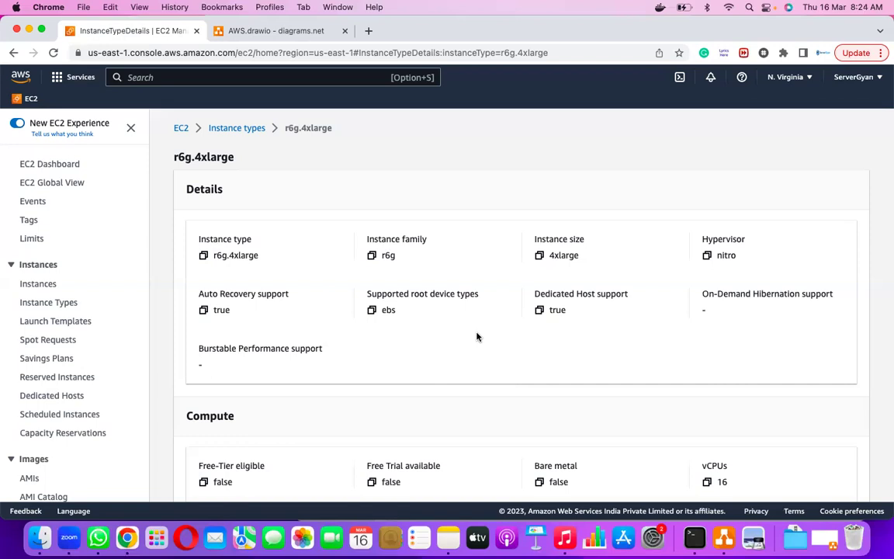
{"action": "scroll", "coordinate": [497, 357], "scroll_direction": "down", "scroll_amount": 4}
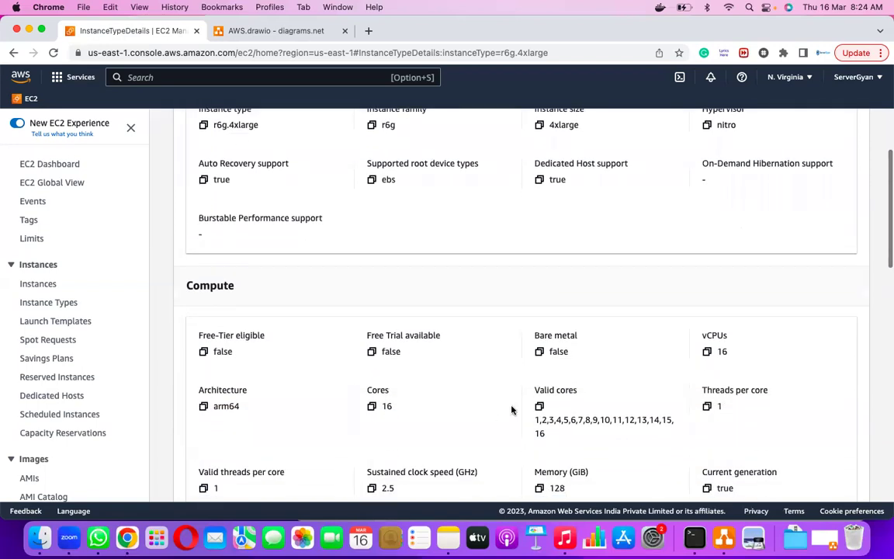
{"action": "scroll", "coordinate": [522, 417], "scroll_direction": "down", "scroll_amount": 2}
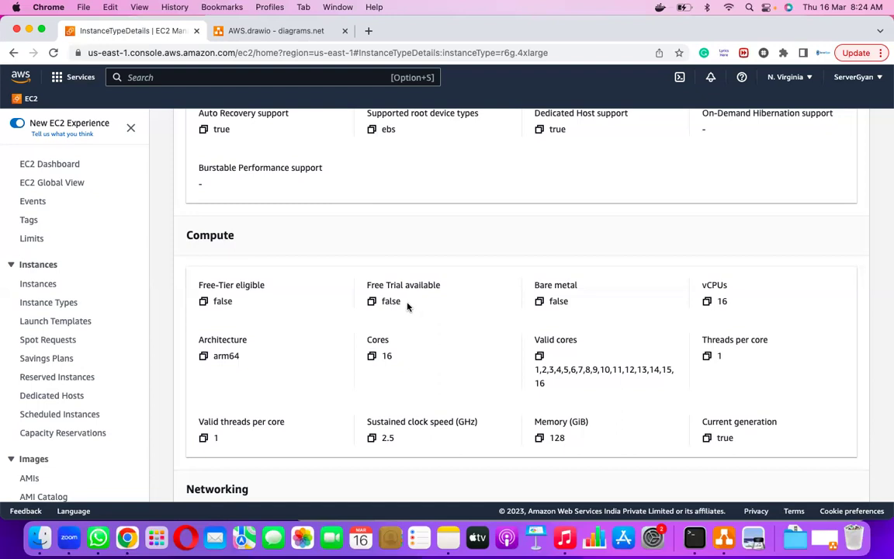
{"action": "left_click", "coordinate": [371, 439]}
{"action": "scroll", "coordinate": [209, 446], "scroll_direction": "up", "scroll_amount": 5}
{"action": "scroll", "coordinate": [211, 442], "scroll_direction": "down", "scroll_amount": 3}
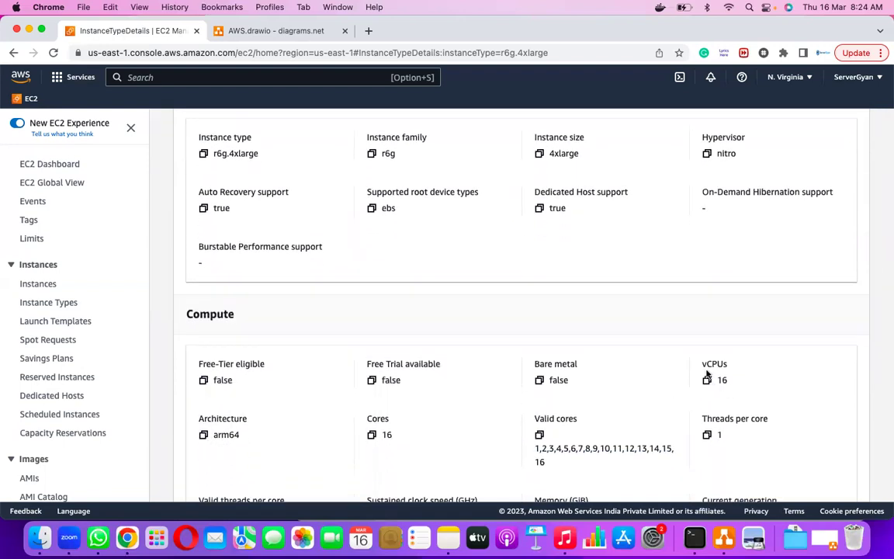
{"action": "scroll", "coordinate": [710, 380], "scroll_direction": "up", "scroll_amount": 3}
- Return to the instance types list and filter it by instance type r5.4xlarge
{"action": "left_click", "coordinate": [232, 129]}
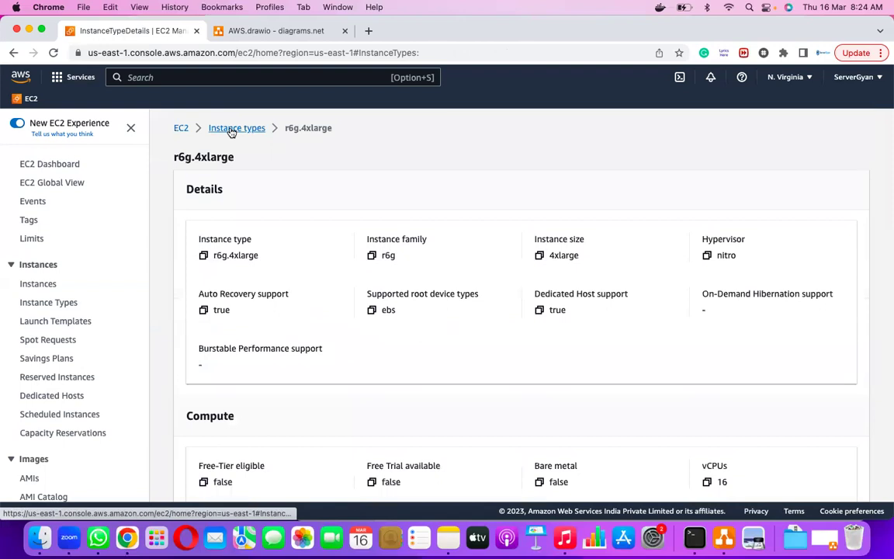
{"action": "left_click", "coordinate": [326, 194]}
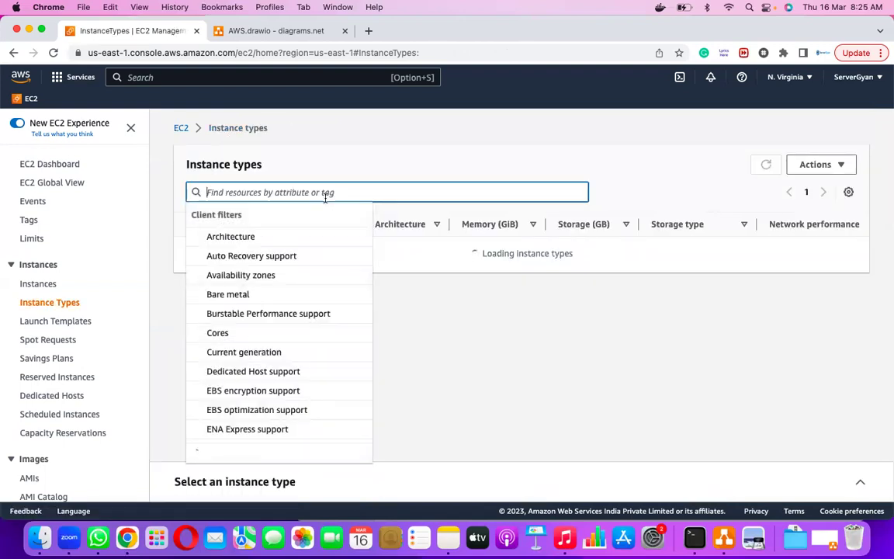
{"action": "type", "text": "r5.4"}
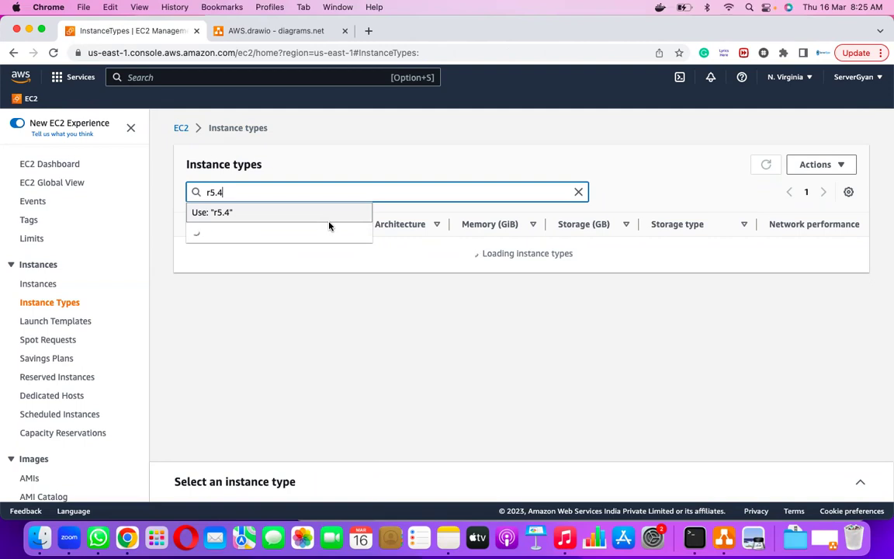
{"action": "type", "text": "xlarge"}
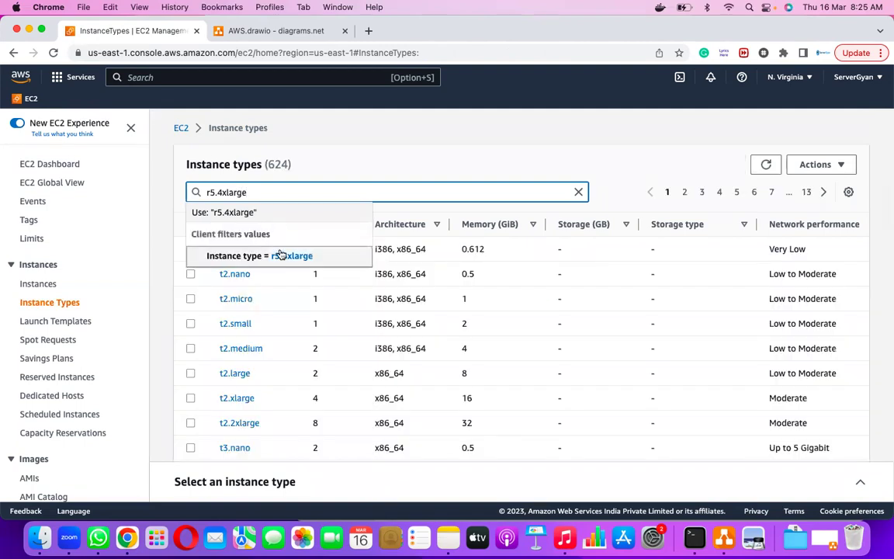
{"action": "left_click", "coordinate": [280, 256]}
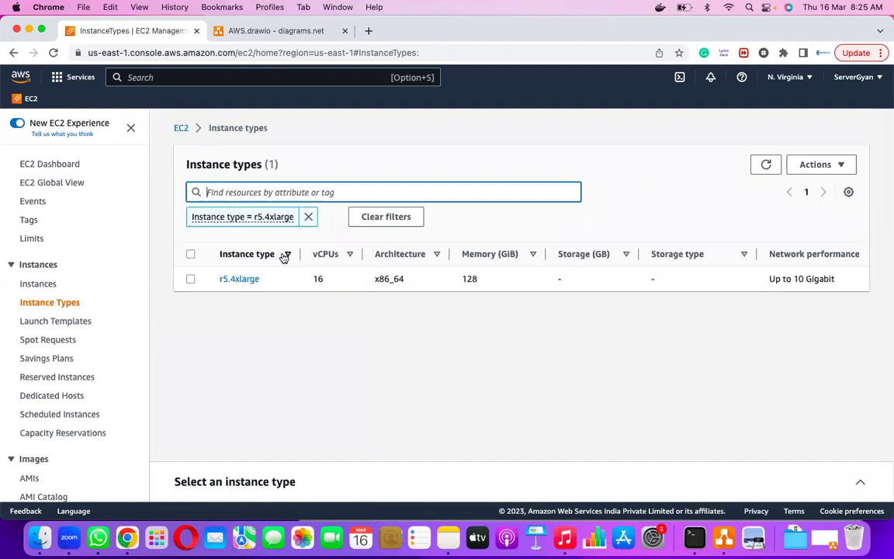
- Open the details of the r5.4xlarge instance type and examine its hypervisor, cores, threads per core and sustained clock speed
{"action": "left_click", "coordinate": [238, 281]}
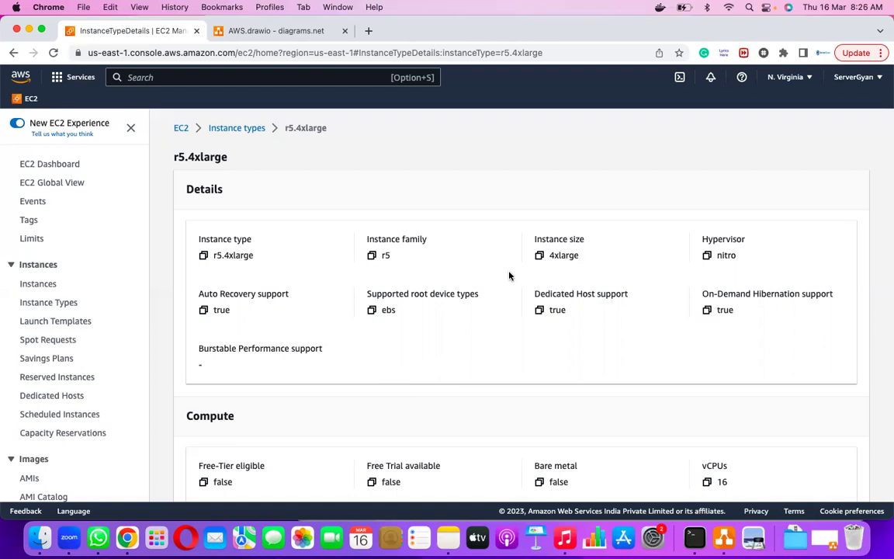
{"action": "scroll", "coordinate": [639, 321], "scroll_direction": "down", "scroll_amount": 1}
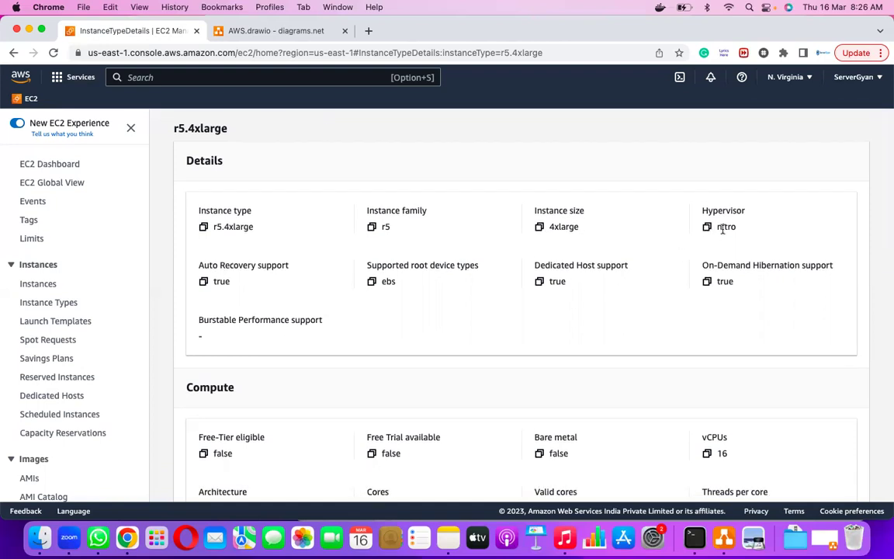
{"action": "scroll", "coordinate": [723, 273], "scroll_direction": "down", "scroll_amount": 5}
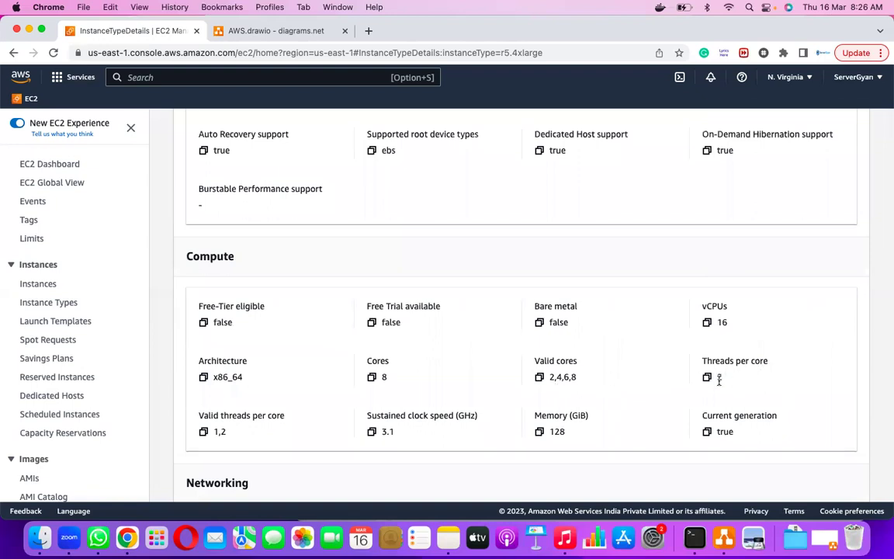
{"action": "scroll", "coordinate": [724, 383], "scroll_direction": "down", "scroll_amount": 1}
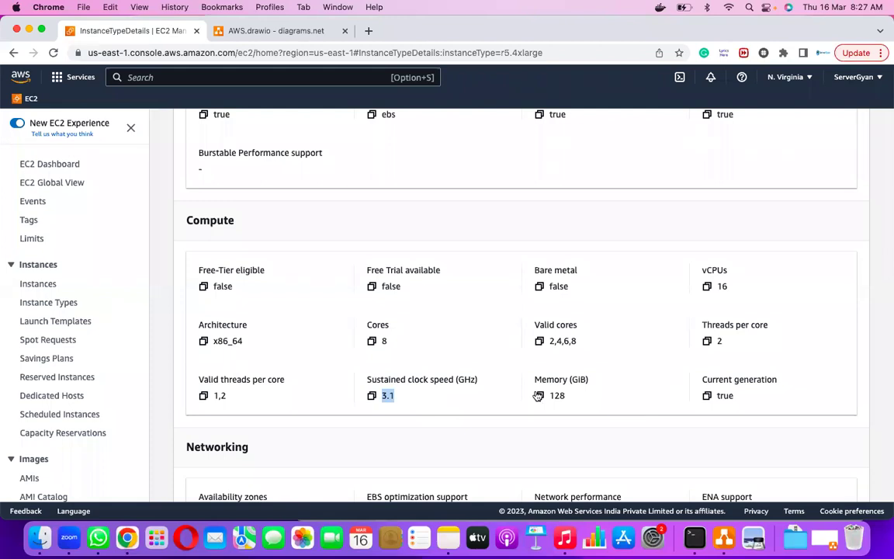
- Review the r5.4xlarge networking specifications and check its On-Demand Linux pricing
{"action": "scroll", "coordinate": [752, 398], "scroll_direction": "down", "scroll_amount": 2}
{"action": "scroll", "coordinate": [752, 400], "scroll_direction": "down", "scroll_amount": 10}
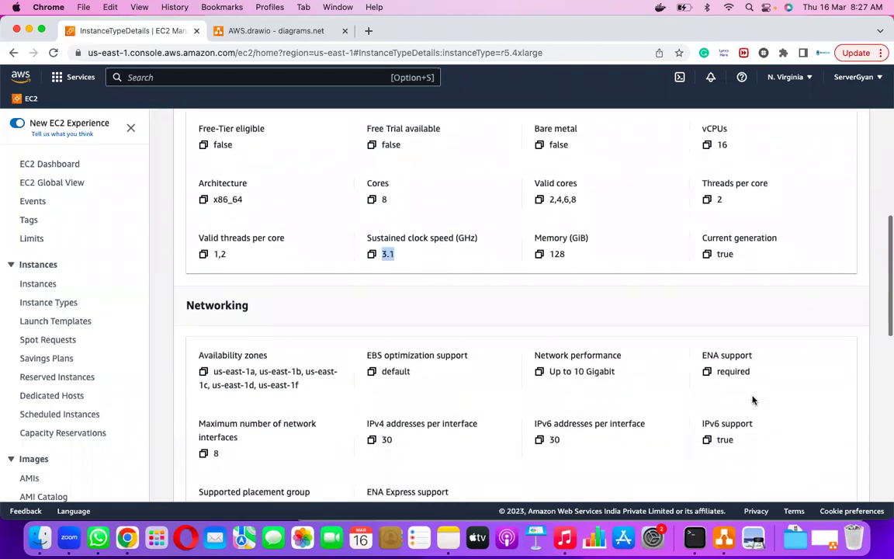
{"action": "scroll", "coordinate": [753, 400], "scroll_direction": "down", "scroll_amount": 1}
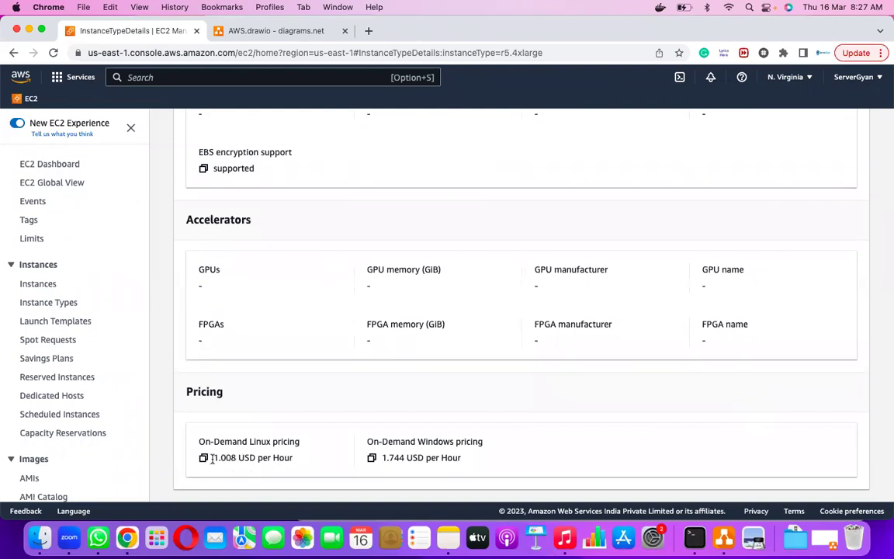
{"action": "left_click_drag", "start_coordinate": [213, 458], "coordinate": [254, 456]}
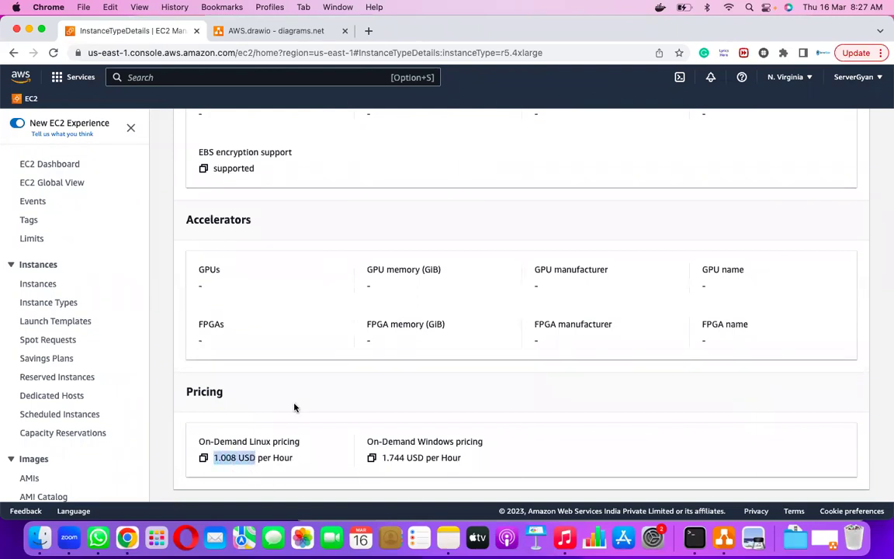
- Go back to the r5.4xlarge Compute specifications and check the threads per core
{"action": "scroll", "coordinate": [335, 435], "scroll_direction": "up", "scroll_amount": 3}
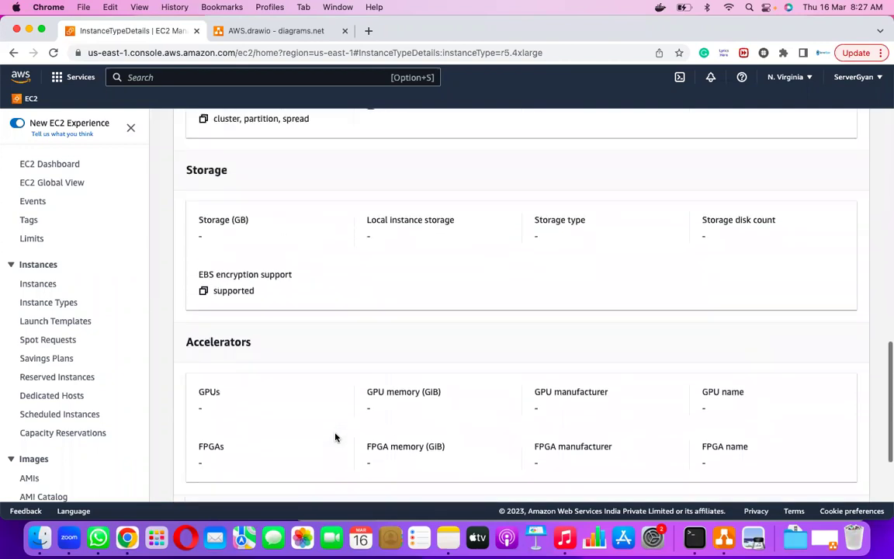
{"action": "scroll", "coordinate": [464, 277], "scroll_direction": "up", "scroll_amount": 5}
{"action": "scroll", "coordinate": [464, 277], "scroll_direction": "up", "scroll_amount": 4}
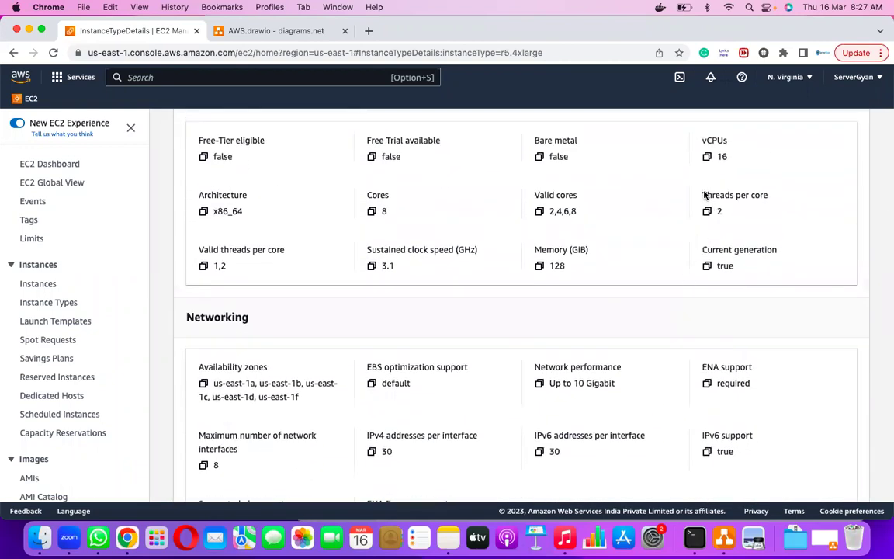
{"action": "left_click_drag", "start_coordinate": [703, 195], "coordinate": [802, 197]}
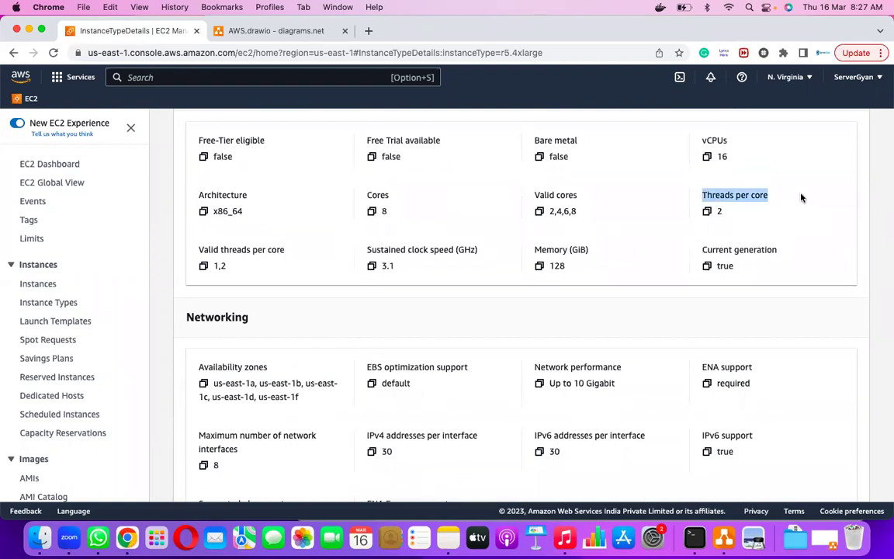
{"action": "scroll", "coordinate": [802, 197], "scroll_direction": "up", "scroll_amount": 5}
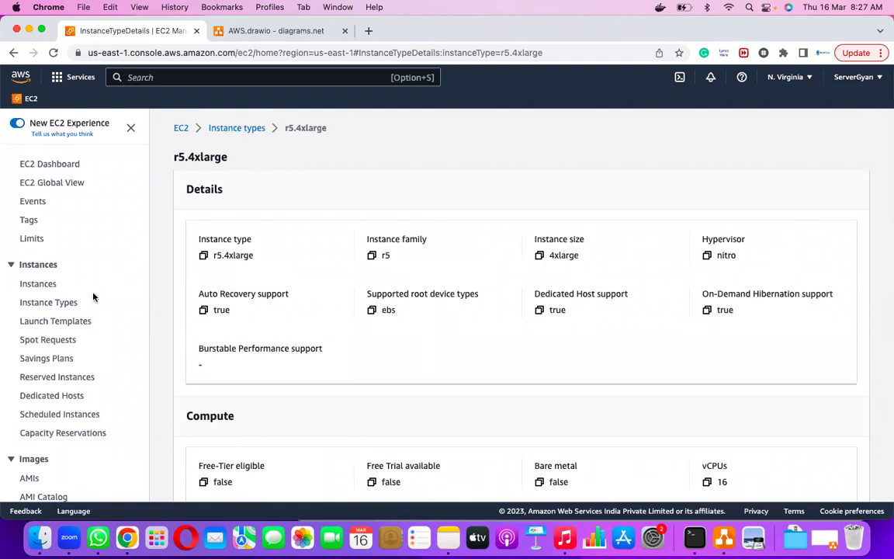
- Open the Launch Templates page and look over the EC2 sections for images, block storage, networking, load balancing and auto scaling
{"action": "left_click", "coordinate": [65, 327]}
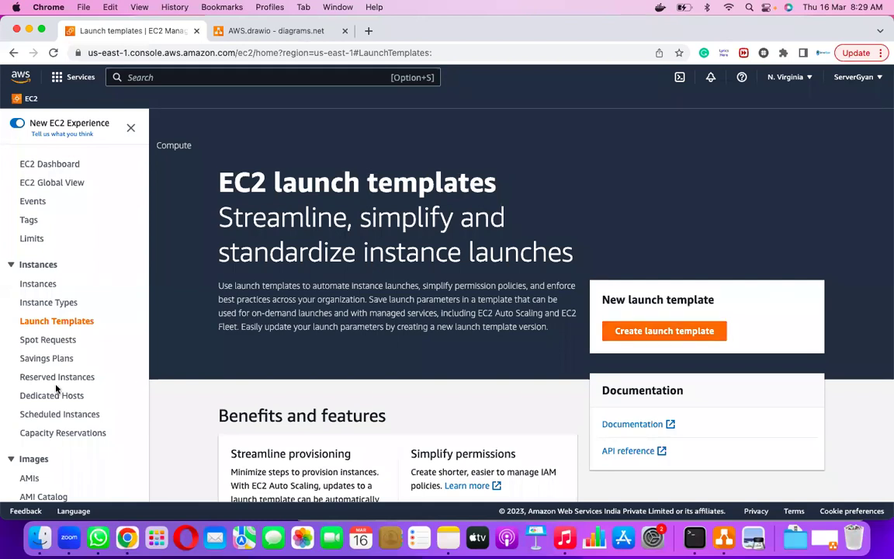
{"action": "scroll", "coordinate": [74, 388], "scroll_direction": "down", "scroll_amount": 5}
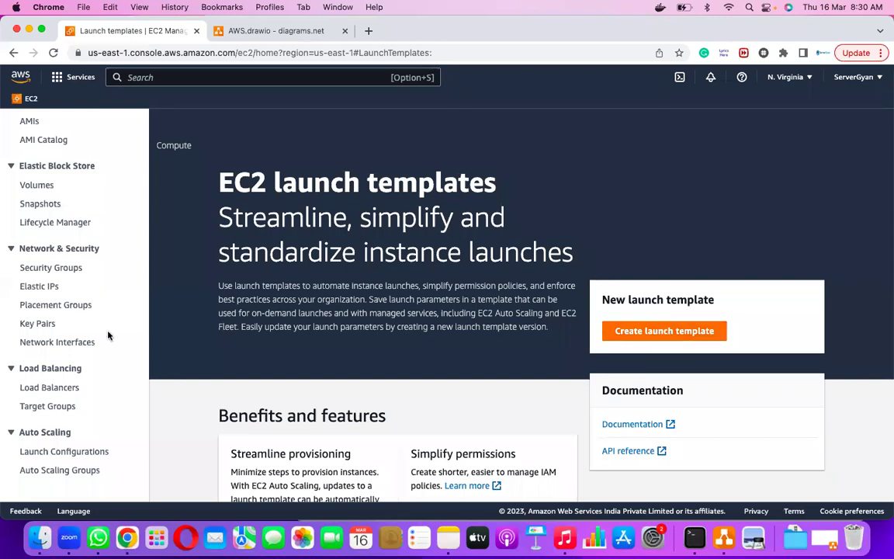
{"action": "scroll", "coordinate": [109, 335], "scroll_direction": "up", "scroll_amount": 3}
{"action": "scroll", "coordinate": [109, 335], "scroll_direction": "up", "scroll_amount": 4}
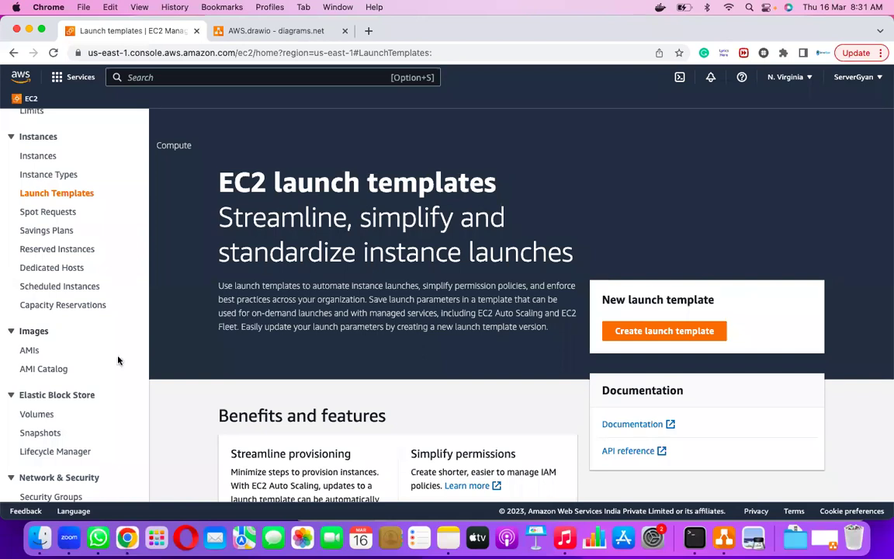
{"action": "scroll", "coordinate": [88, 392], "scroll_direction": "down", "scroll_amount": 3}
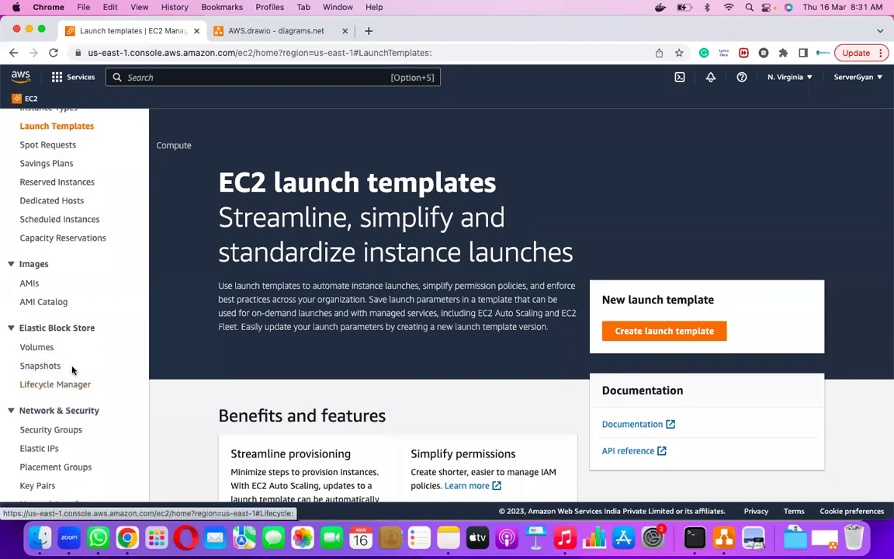
{"action": "scroll", "coordinate": [83, 388], "scroll_direction": "down", "scroll_amount": 5}
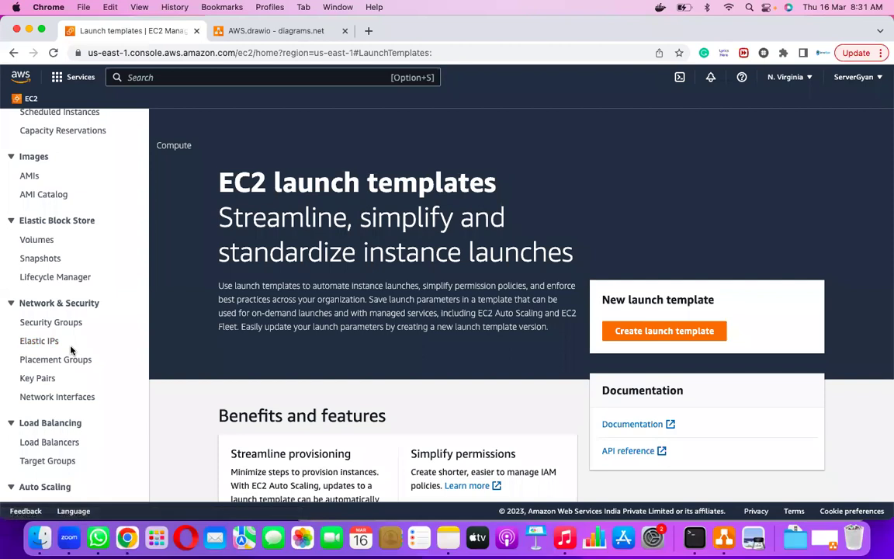
{"action": "scroll", "coordinate": [70, 350], "scroll_direction": "down", "scroll_amount": 2}
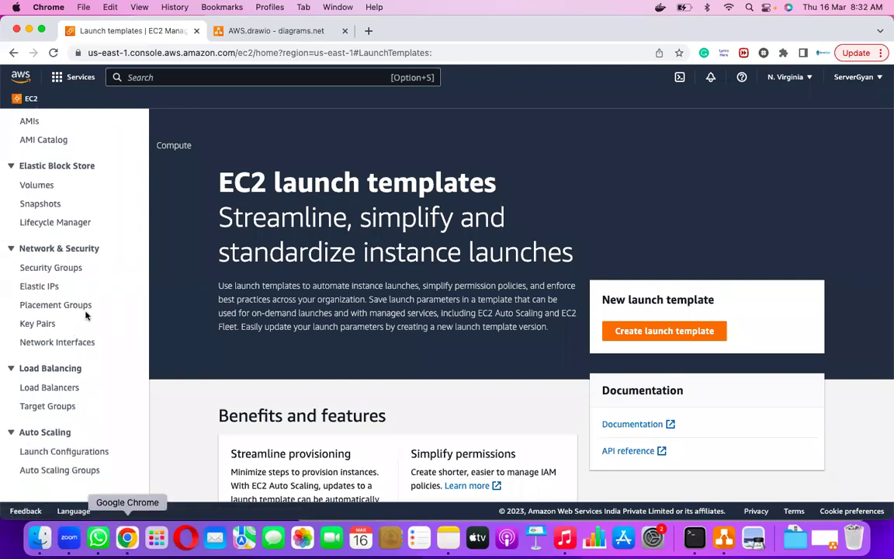
{"action": "scroll", "coordinate": [83, 316], "scroll_direction": "up", "scroll_amount": 10}
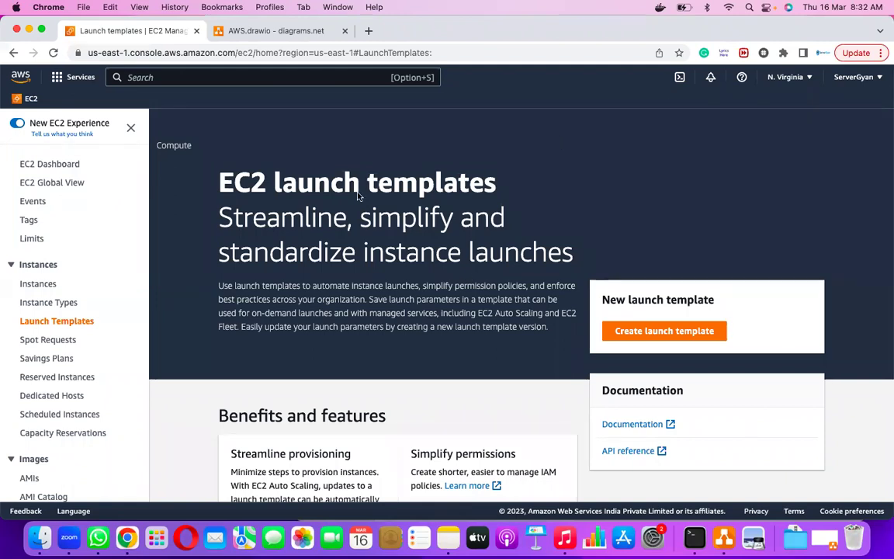
- Open the running instances from the EC2 Dashboard and switch the region to Asia Pacific (Mumbai)
{"action": "left_click", "coordinate": [58, 168]}
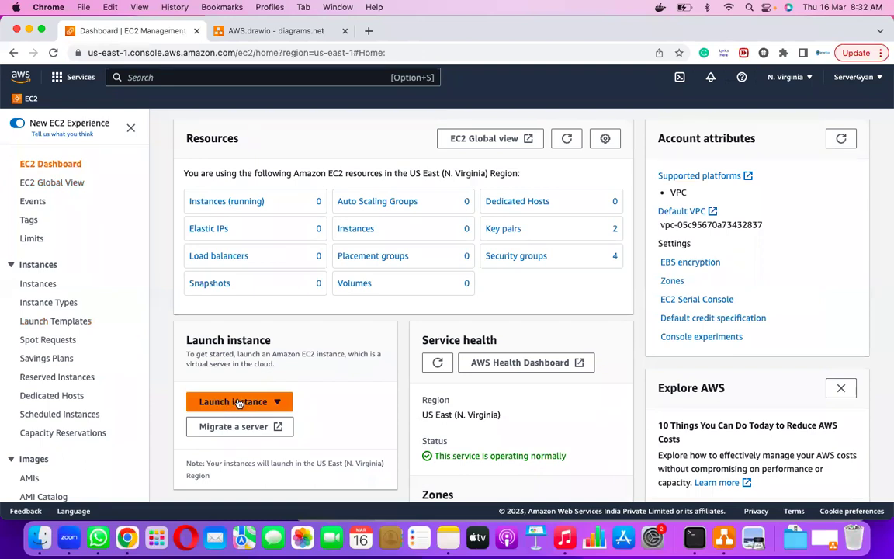
{"action": "left_click", "coordinate": [216, 205]}
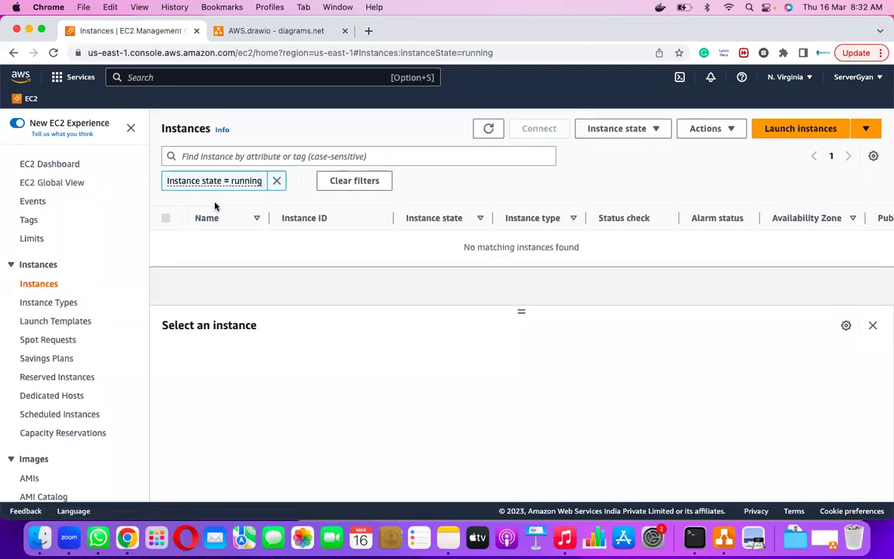
{"action": "left_click", "coordinate": [800, 78]}
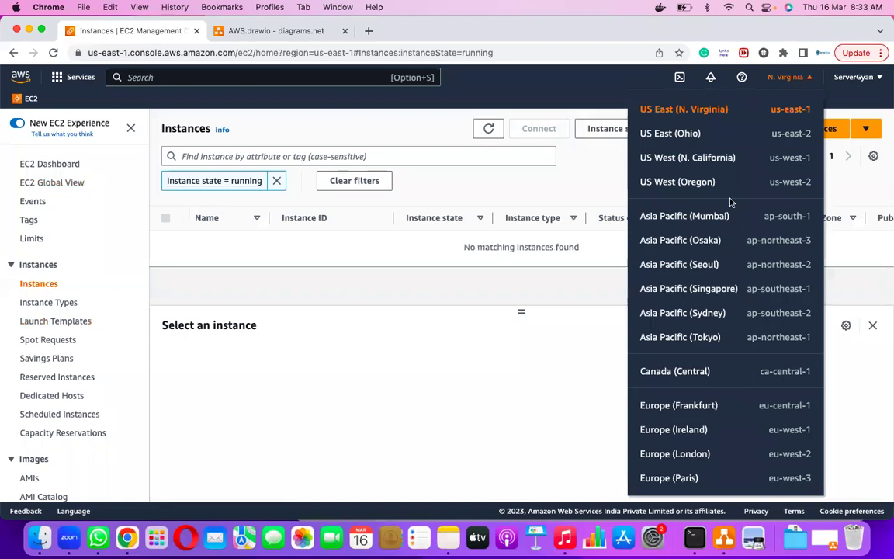
{"action": "left_click", "coordinate": [711, 220]}
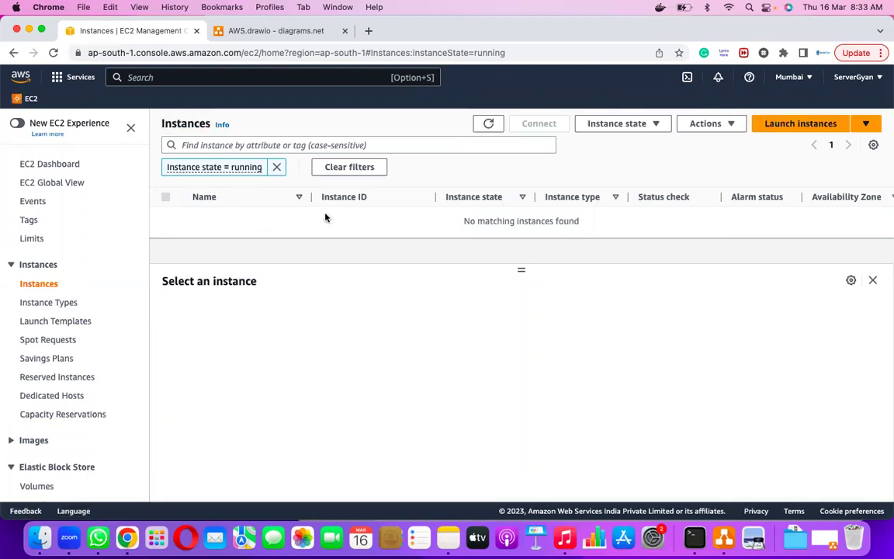
- Start launching a new EC2 instance and name it Linux-Box
{"action": "left_click", "coordinate": [789, 126]}
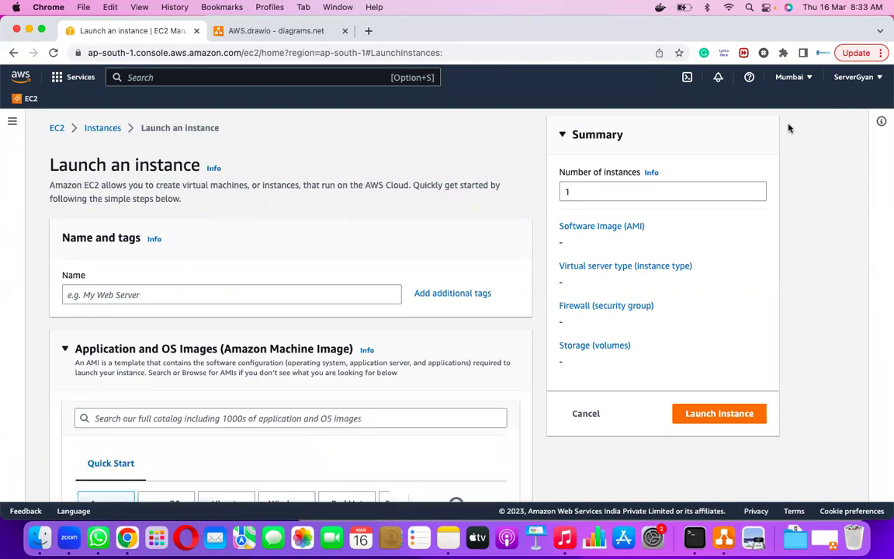
{"action": "left_click", "coordinate": [131, 292]}
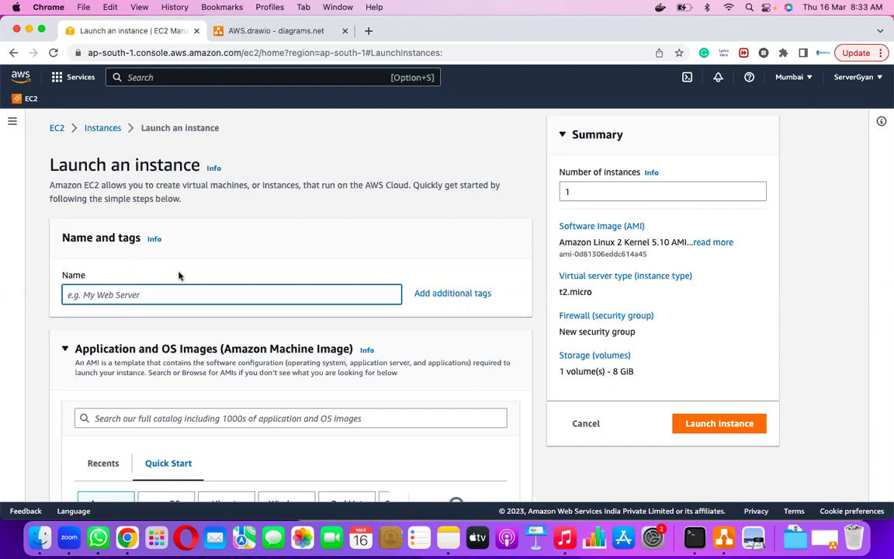
{"action": "left_click_drag", "start_coordinate": [84, 276], "coordinate": [62, 278]}
{"action": "left_click", "coordinate": [71, 295]}
{"action": "type", "text": "L"}
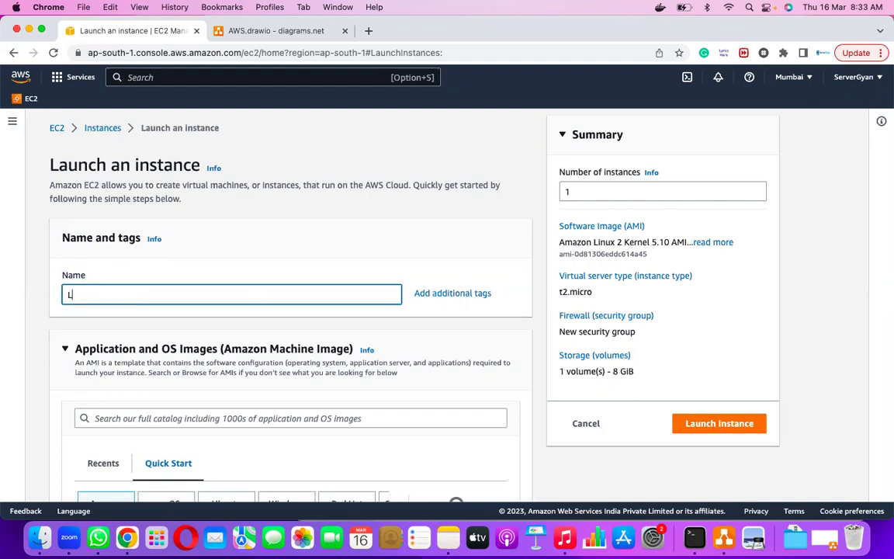
{"action": "type", "text": "inux-Bix"}
{"action": "key", "text": "BackSpace"}
{"action": "type", "text": "ox"}
- Open the additional tags for the instance and add a tag with key Owner and value ServerGyan
{"action": "left_click", "coordinate": [458, 294]}
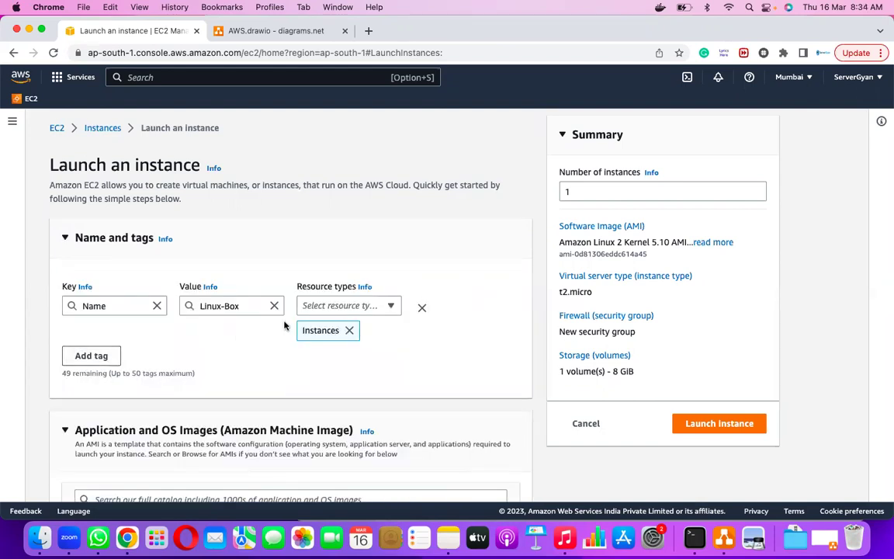
{"action": "left_click", "coordinate": [109, 359]}
{"action": "left_click", "coordinate": [107, 382]}
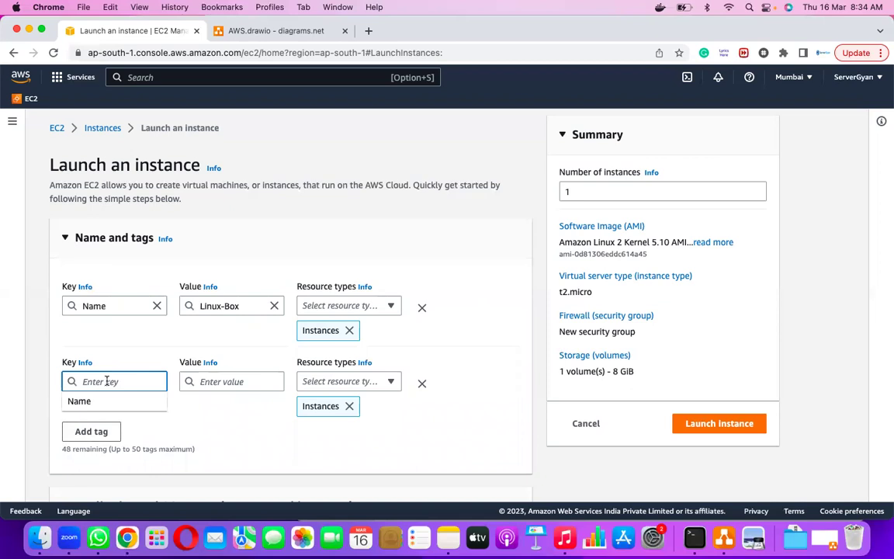
{"action": "type", "text": "Owber"}
{"action": "key", "text": "BackSpace"}
{"action": "key", "text": "BackSpace"}
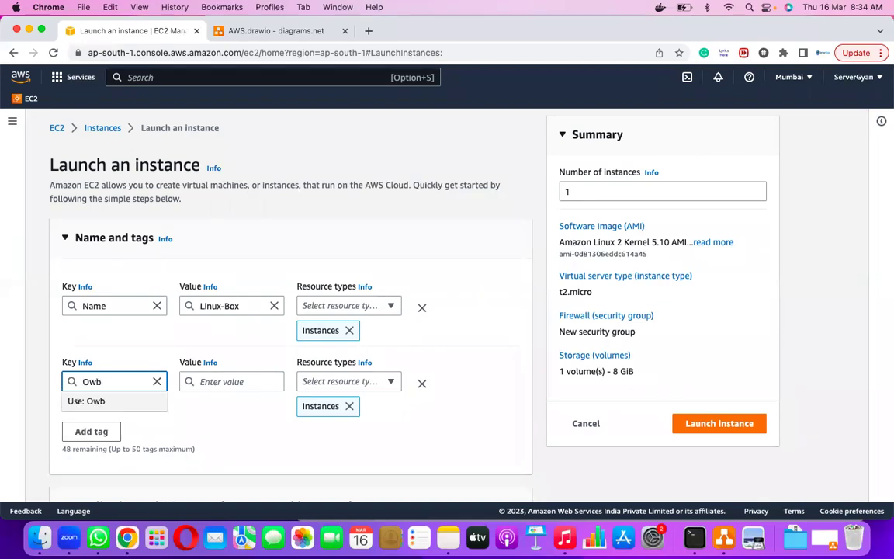
{"action": "key", "text": "BackSpace"}
{"action": "type", "text": "ner"}
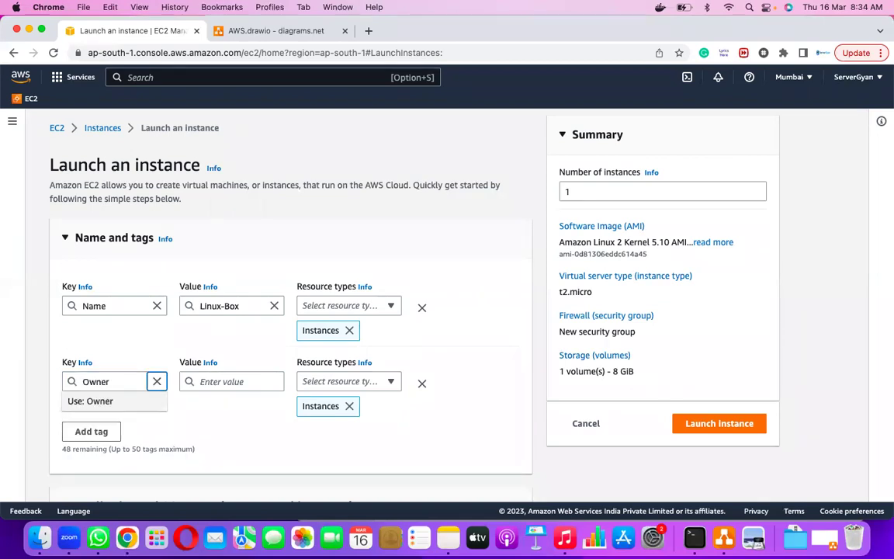
{"action": "left_click", "coordinate": [198, 382]}
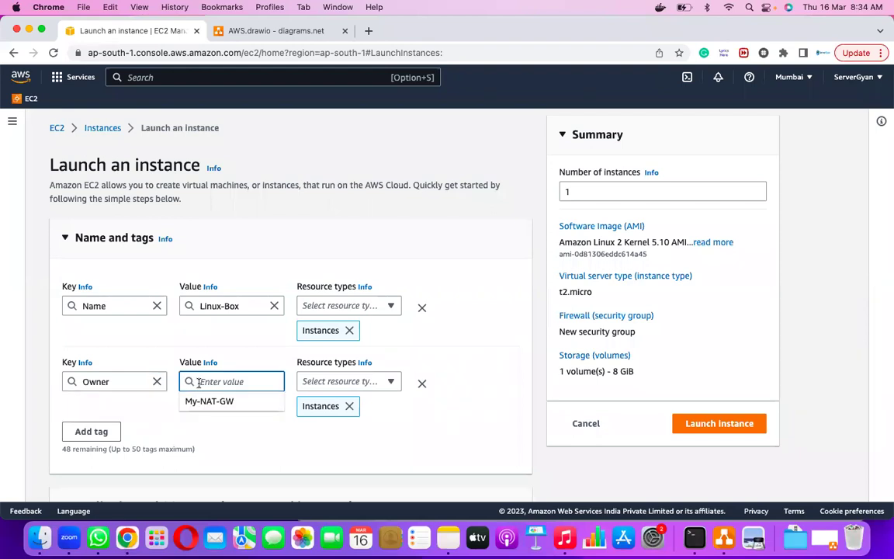
{"action": "type", "text": "ServerGyan"}
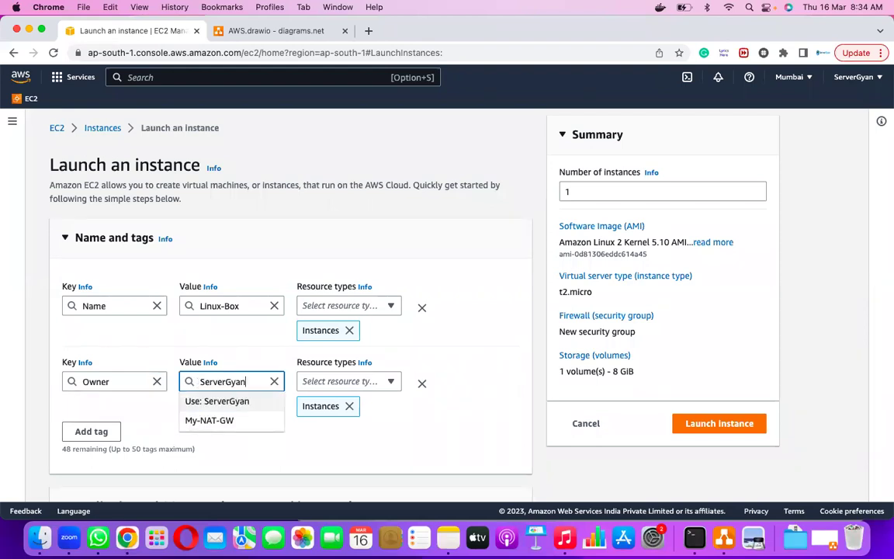
- Add another instance tag with key Environment and value Prod
{"action": "left_click", "coordinate": [103, 433]}
{"action": "scroll", "coordinate": [208, 403], "scroll_direction": "down", "scroll_amount": 2}
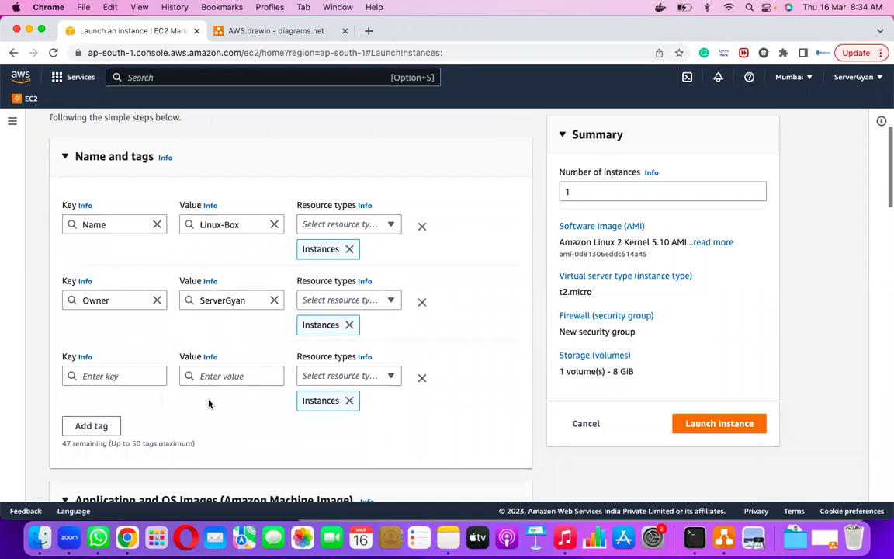
{"action": "scroll", "coordinate": [208, 403], "scroll_direction": "down", "scroll_amount": 2}
{"action": "left_click", "coordinate": [115, 315]}
{"action": "type", "text": "Enviro"}
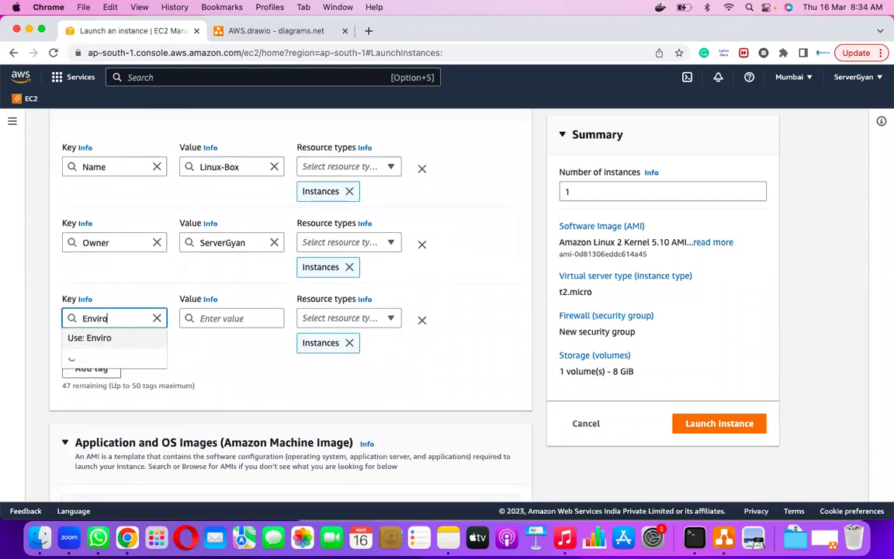
{"action": "type", "text": "nment"}
{"action": "left_click", "coordinate": [210, 319]}
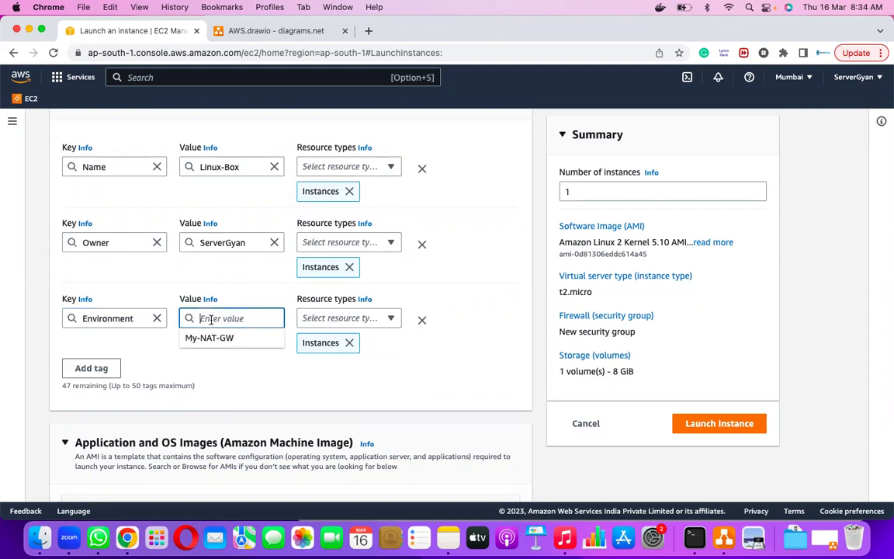
{"action": "type", "text": "Prod"}
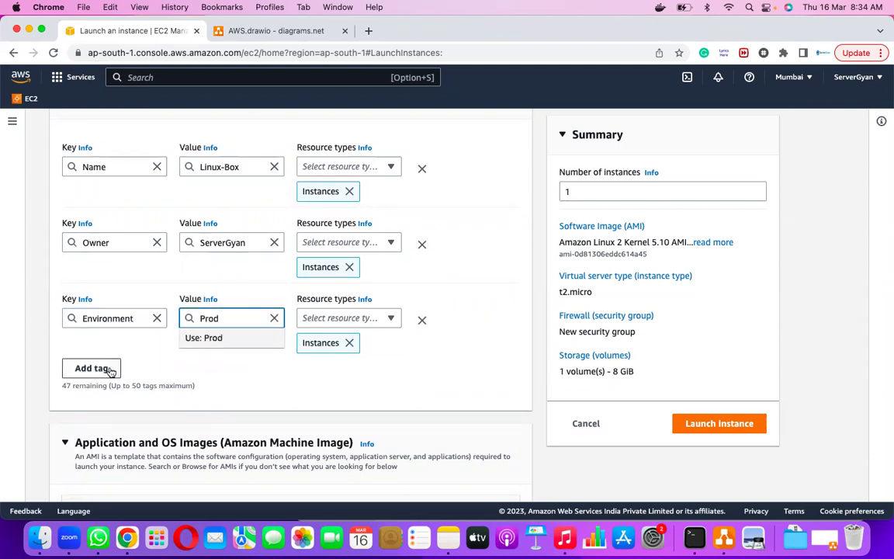
- Add another instance tag with key OS and value Linux-RHEL
{"action": "left_click", "coordinate": [92, 369]}
{"action": "scroll", "coordinate": [132, 384], "scroll_direction": "down", "scroll_amount": 3}
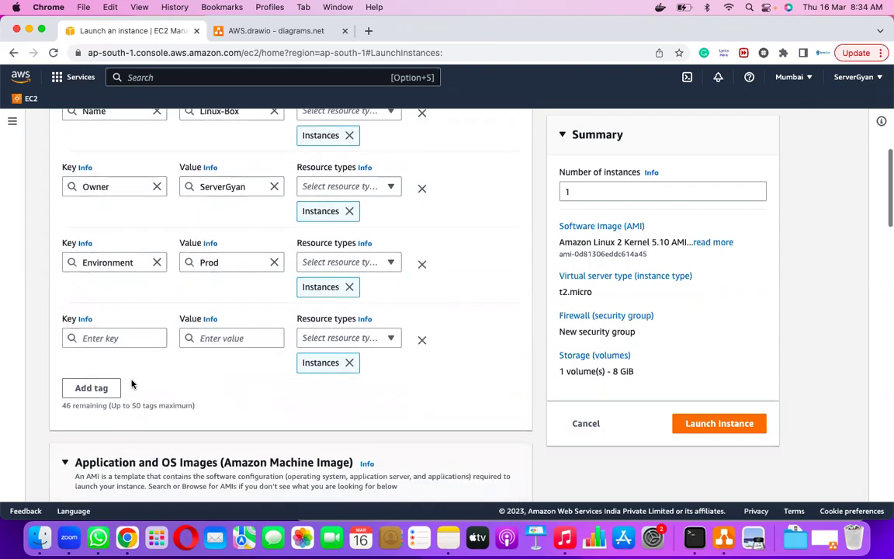
{"action": "left_click", "coordinate": [116, 339]}
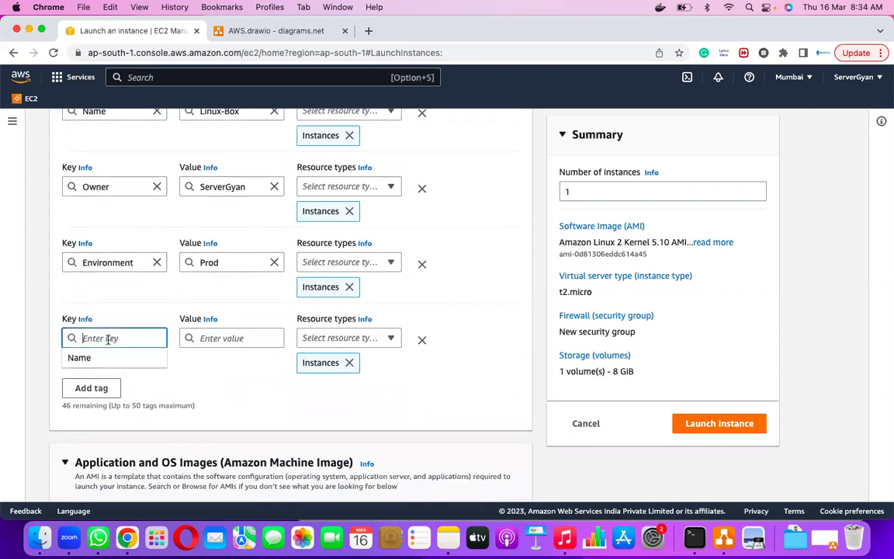
{"action": "type", "text": "OS"}
{"action": "left_click", "coordinate": [233, 339]}
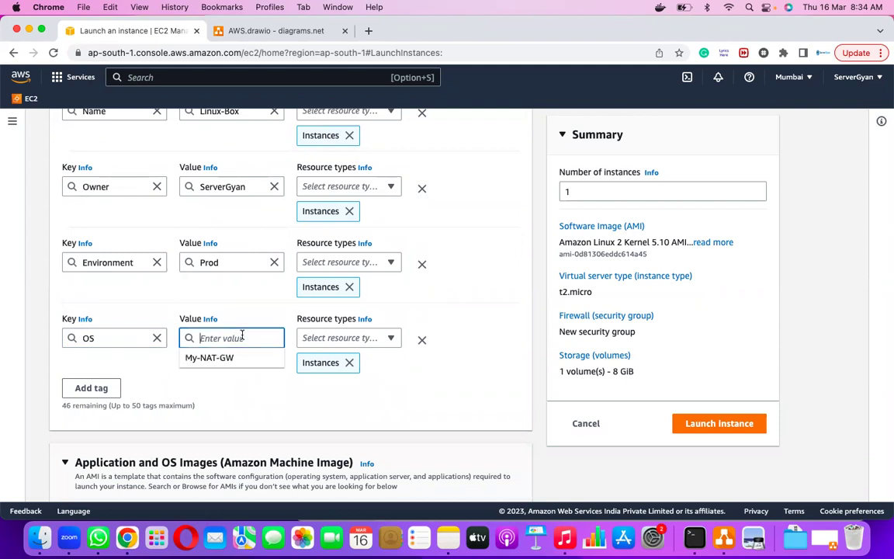
{"action": "type", "text": "Linux"}
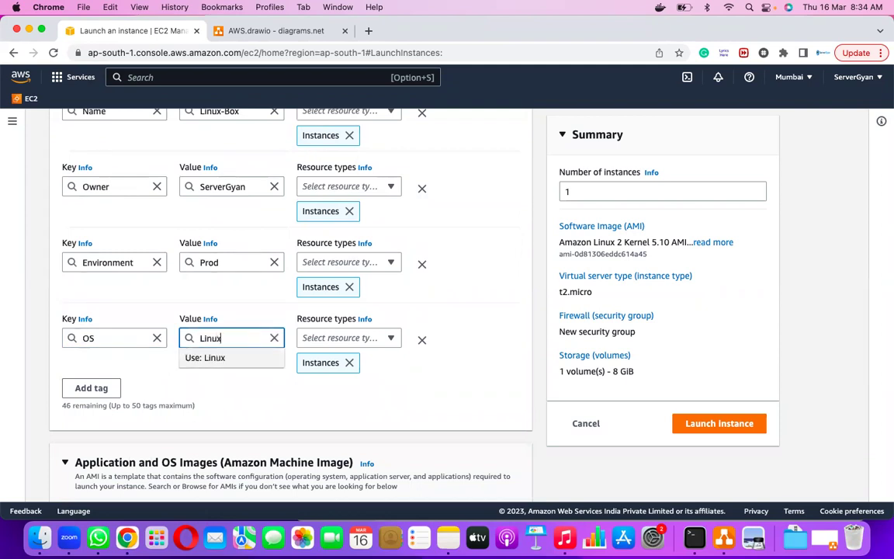
{"action": "type", "text": "-REL"}
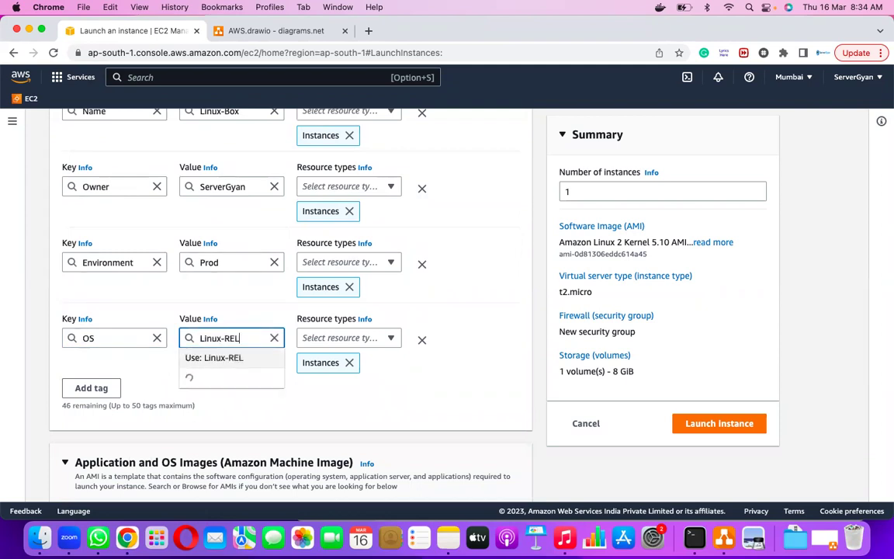
{"action": "key", "text": "BackSpace"}
{"action": "type", "text": "E"}
{"action": "key", "text": "BackSpace"}
{"action": "key", "text": "BackSpace"}
{"action": "type", "text": "HEL"}
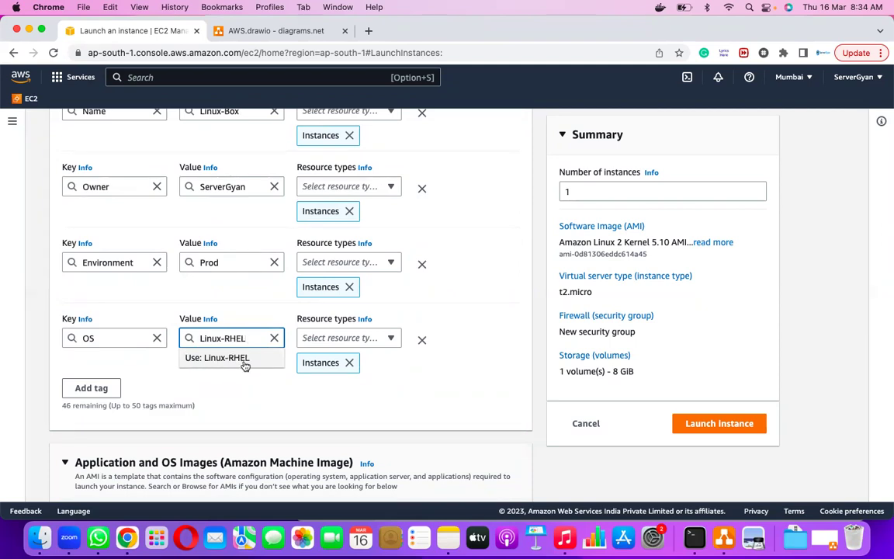
{"action": "left_click", "coordinate": [243, 387]}
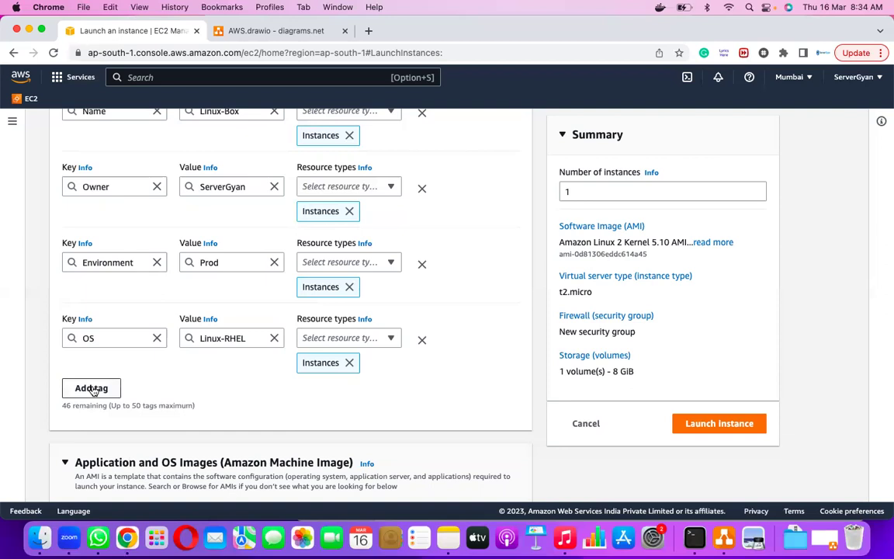
- Add another instance tag with key SOftware and value Apache
{"action": "left_click", "coordinate": [92, 389]}
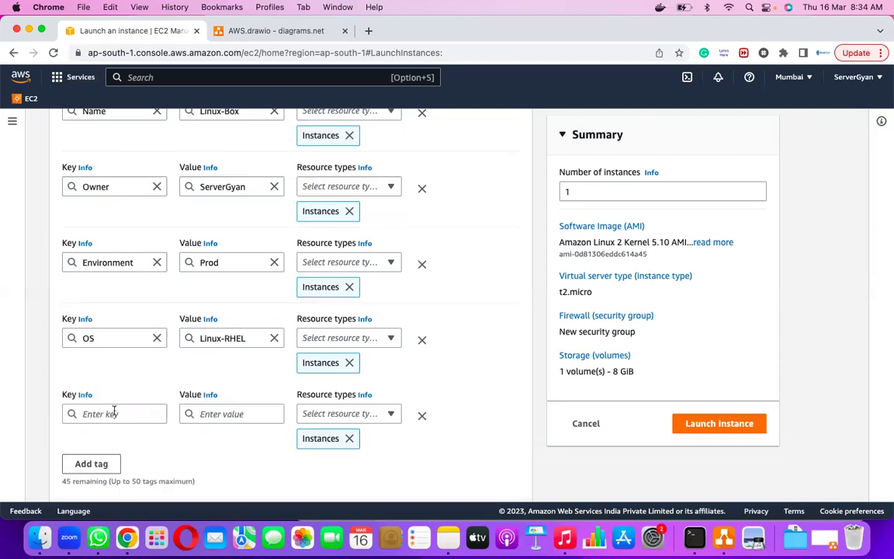
{"action": "left_click", "coordinate": [108, 415]}
{"action": "type", "text": "O"}
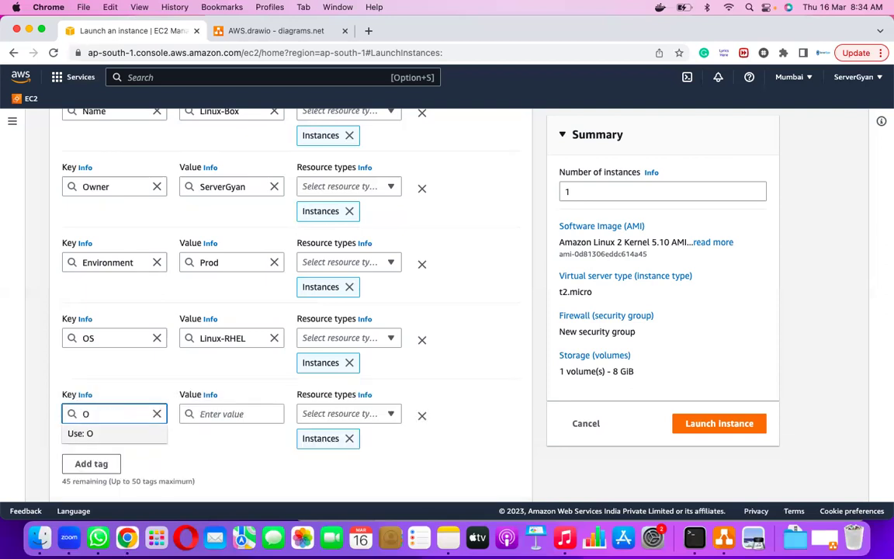
{"action": "key", "text": "BackSpace"}
{"action": "type", "text": "SOftware"}
{"action": "left_click", "coordinate": [204, 416]}
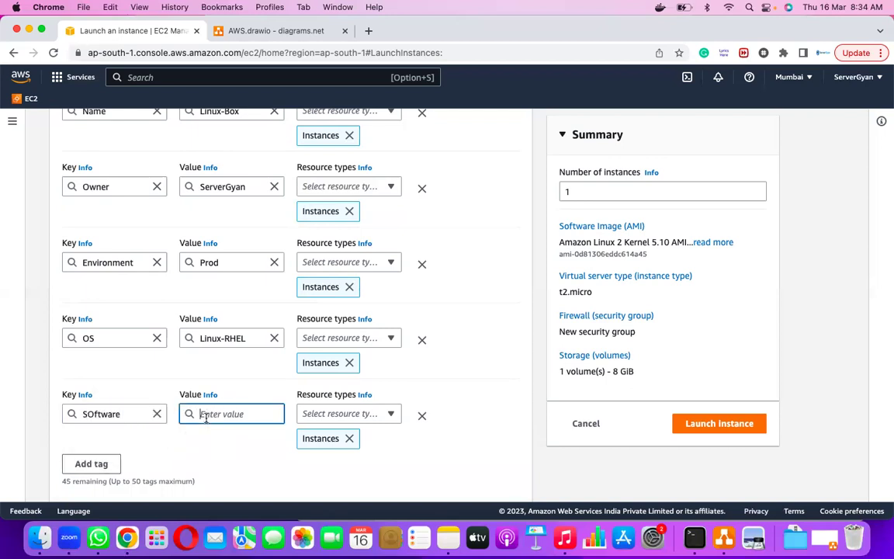
{"action": "type", "text": "Apache"}
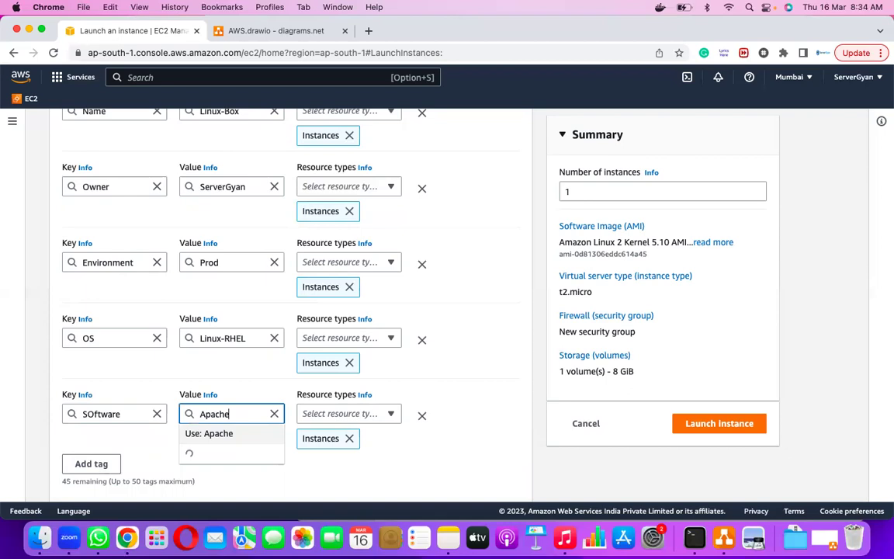
- Correct the Apache tag's key to Software and remove the extra empty tag row
{"action": "left_click", "coordinate": [113, 465]}
{"action": "scroll", "coordinate": [180, 465], "scroll_direction": "down", "scroll_amount": 3}
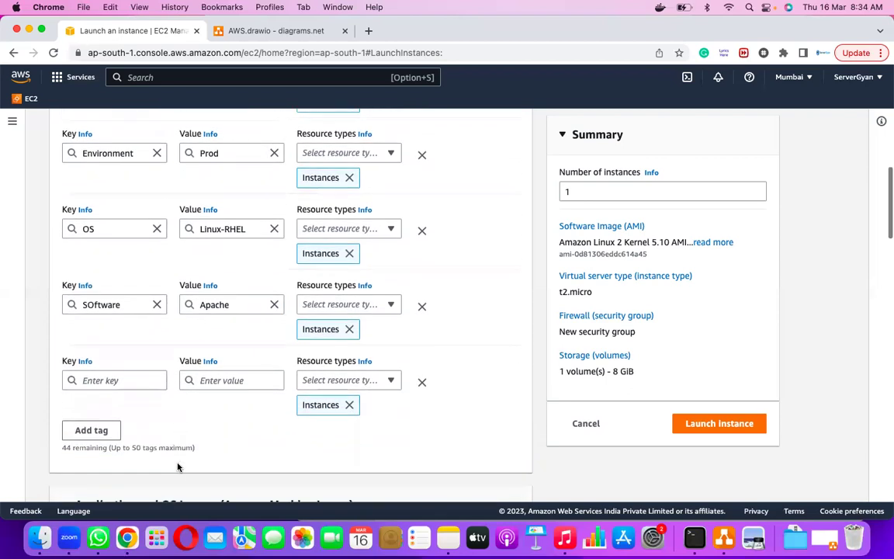
{"action": "left_click", "coordinate": [123, 381]}
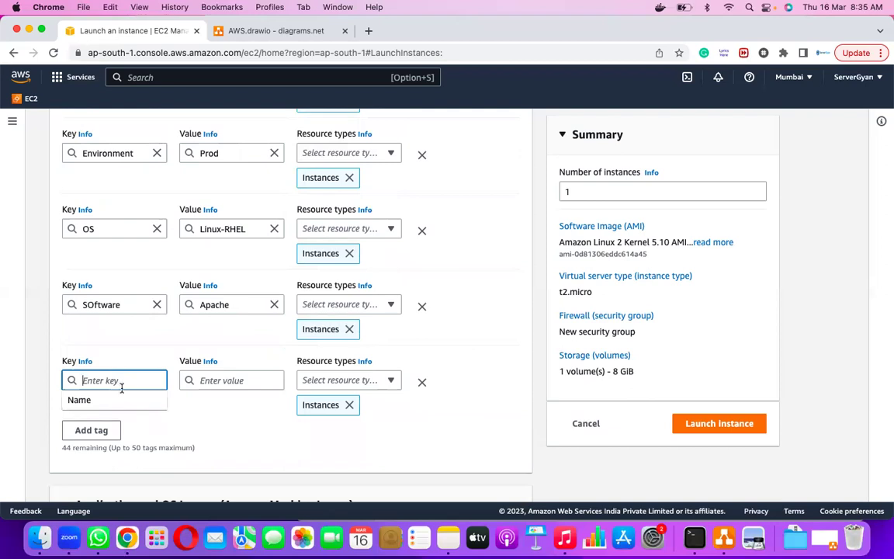
{"action": "left_click", "coordinate": [91, 305]}
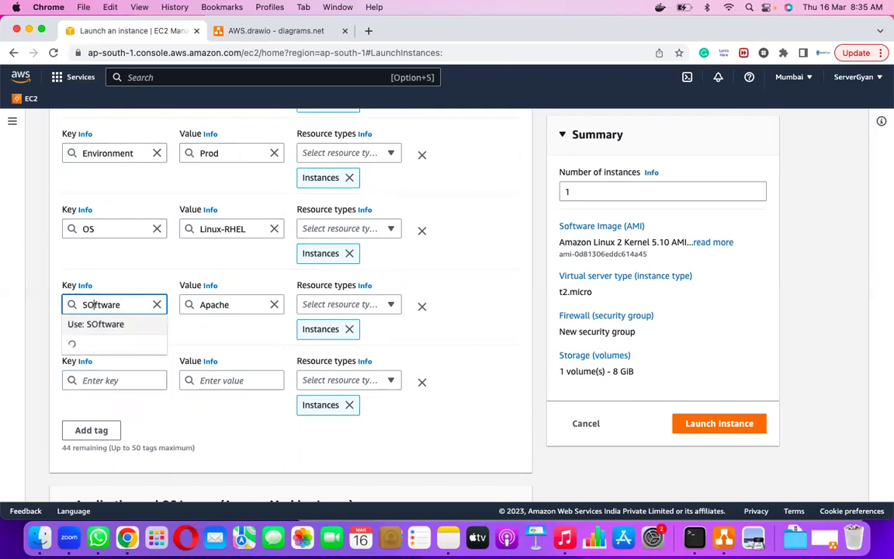
{"action": "key", "text": "BackSpace"}
{"action": "type", "text": "o"}
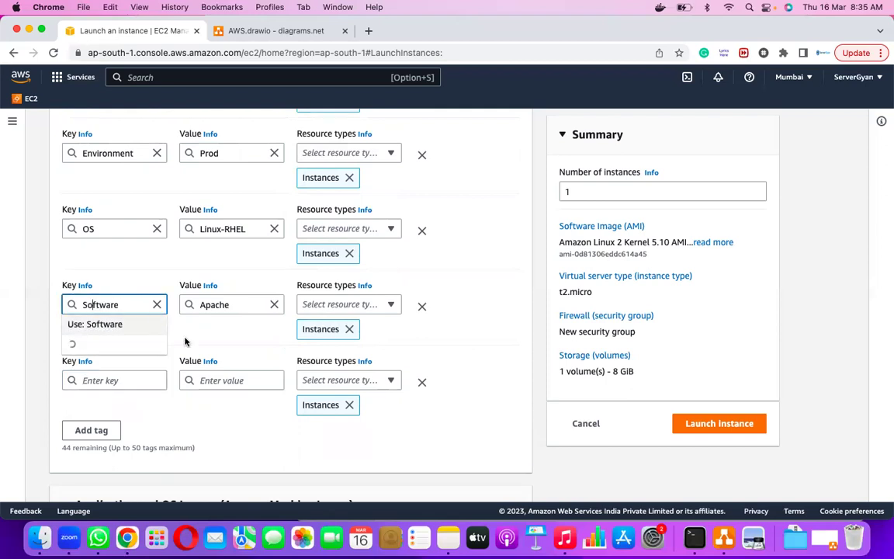
{"action": "left_click", "coordinate": [200, 419]}
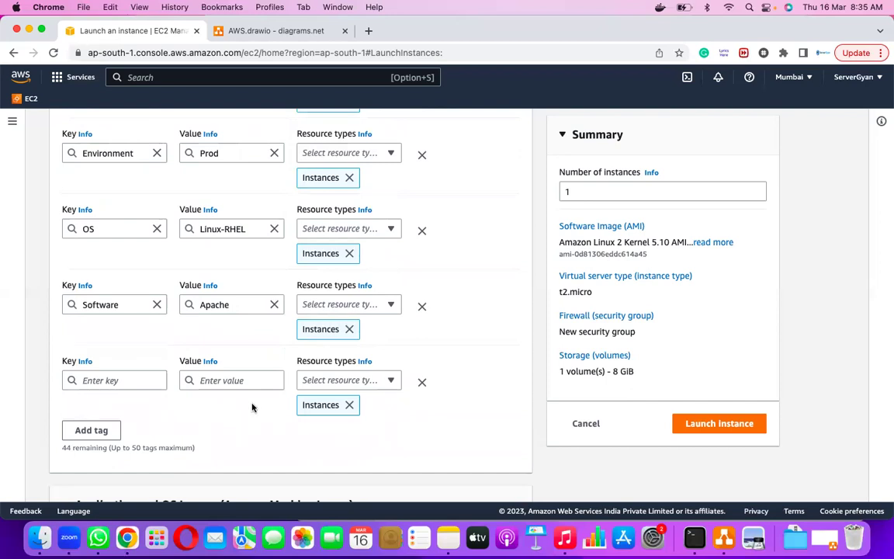
{"action": "left_click", "coordinate": [420, 385]}
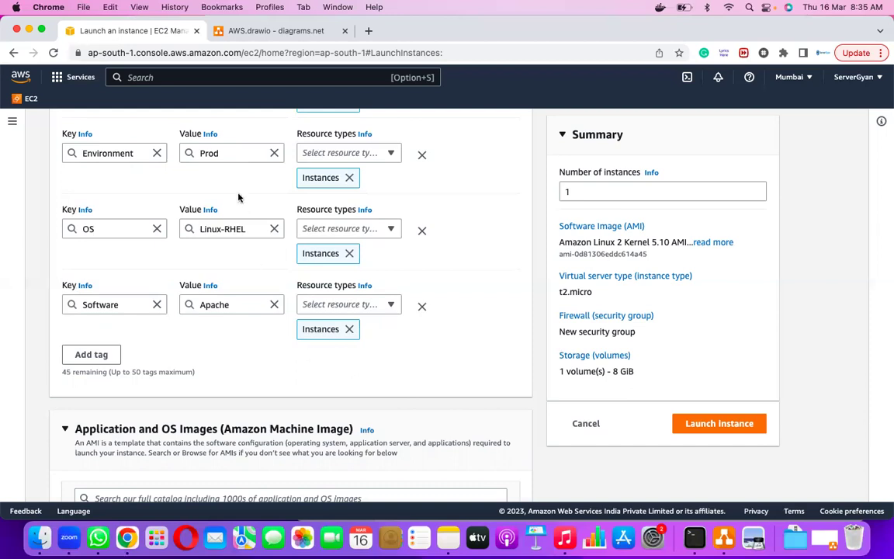
- Review the OS tag's key and value along with the other tags set on the instance
{"action": "left_click", "coordinate": [221, 229]}
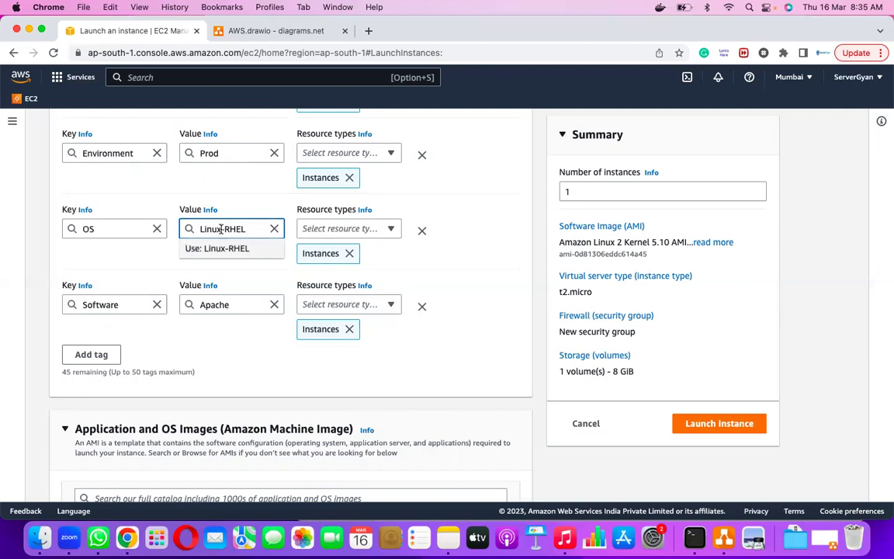
{"action": "double_click", "coordinate": [83, 229]}
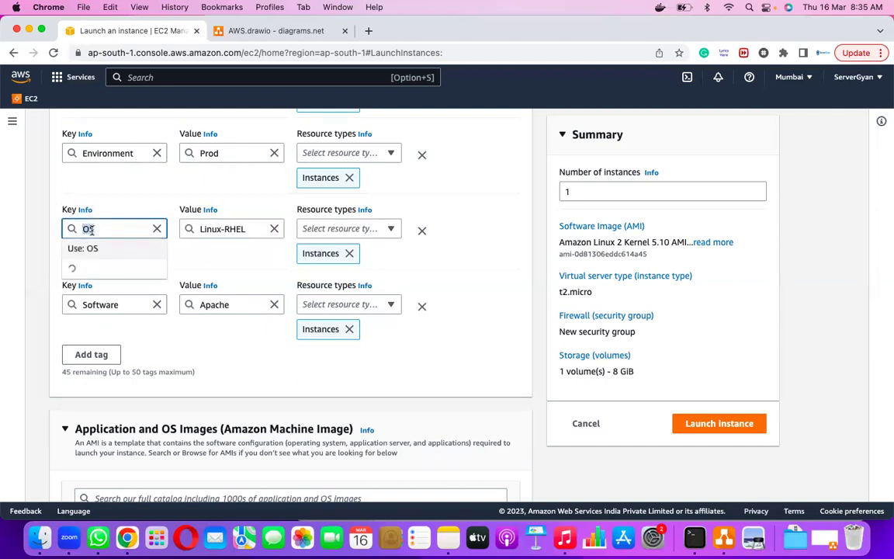
{"action": "double_click", "coordinate": [202, 229]}
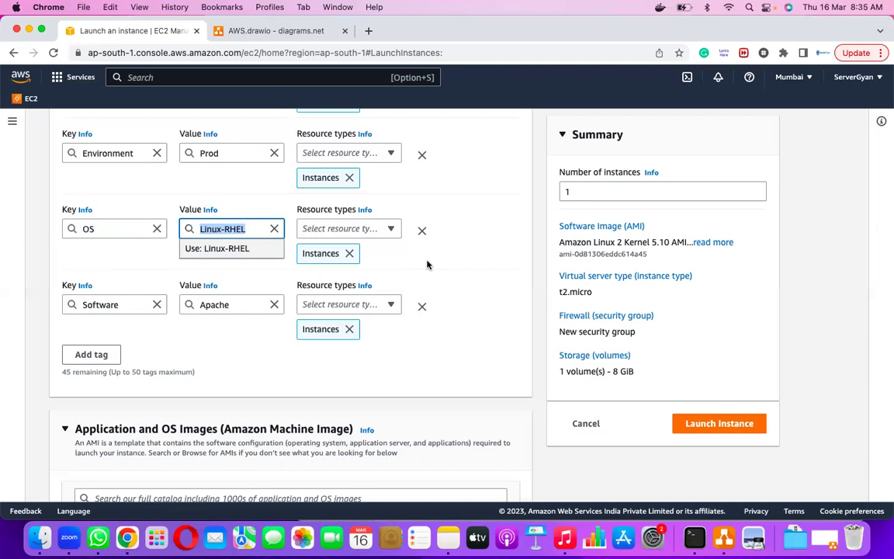
{"action": "left_click", "coordinate": [156, 257]}
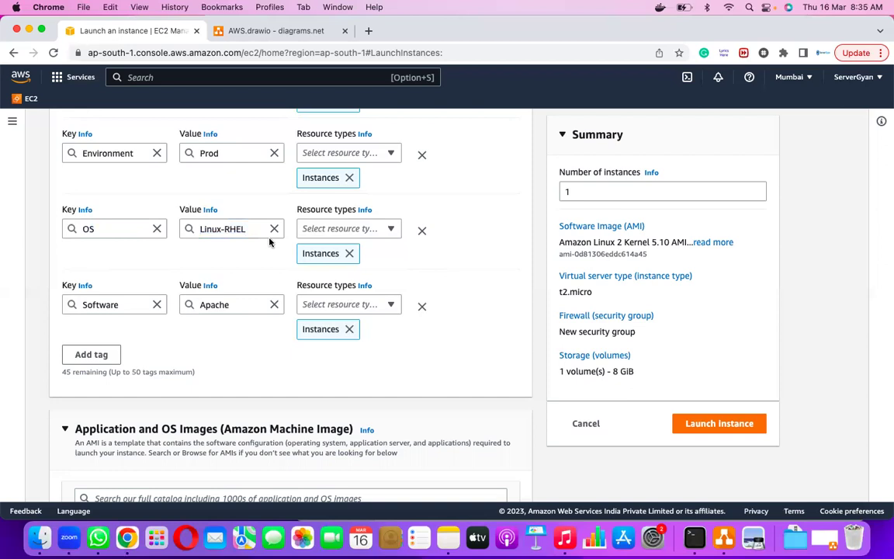
{"action": "scroll", "coordinate": [270, 242], "scroll_direction": "up", "scroll_amount": 3}
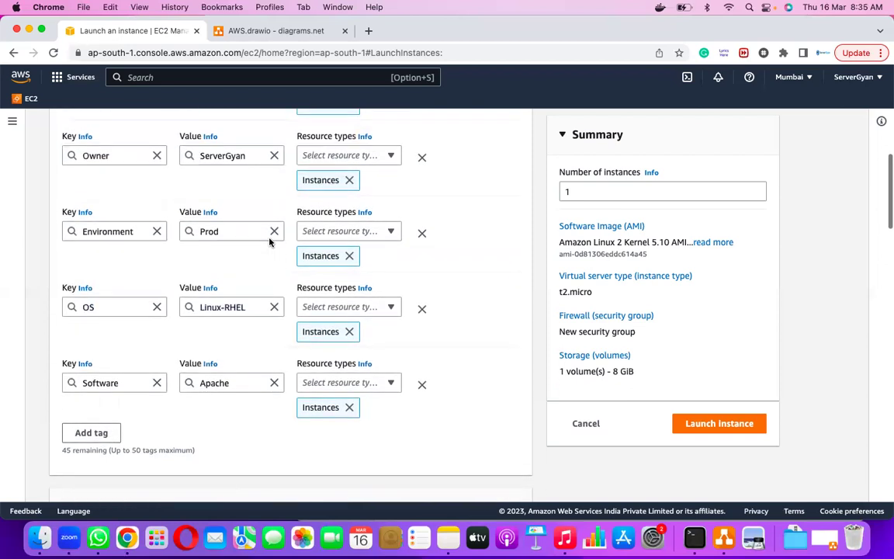
{"action": "scroll", "coordinate": [221, 197], "scroll_direction": "up", "scroll_amount": 3}
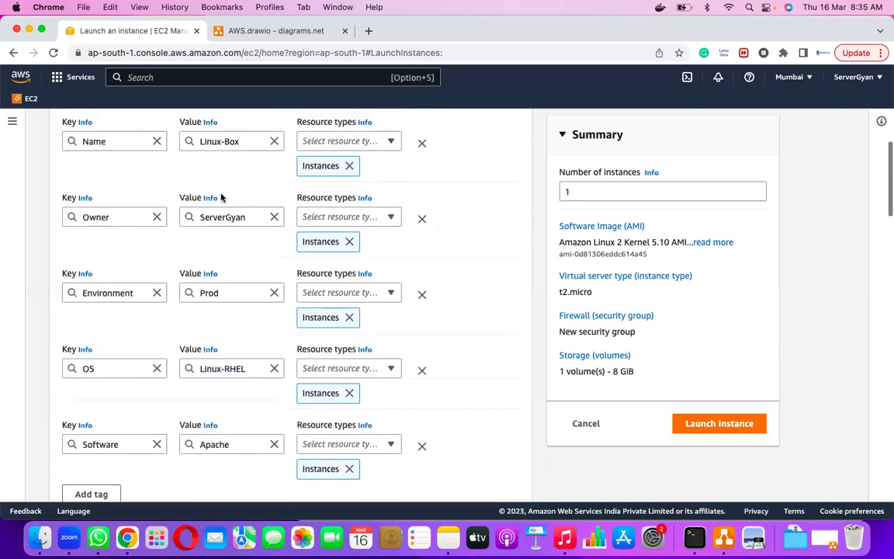
- Add another instance tag with key Team and value DevOps
{"action": "scroll", "coordinate": [220, 197], "scroll_direction": "down", "scroll_amount": 8}
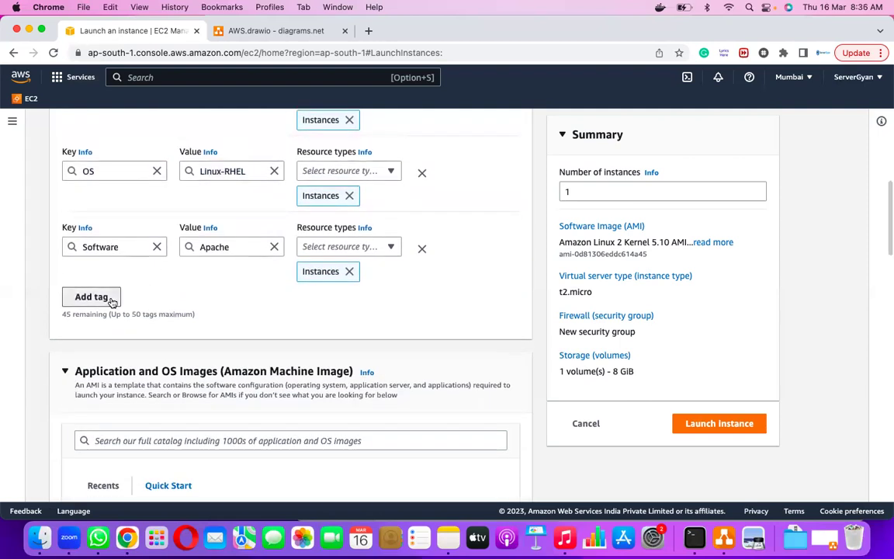
{"action": "left_click", "coordinate": [111, 300]}
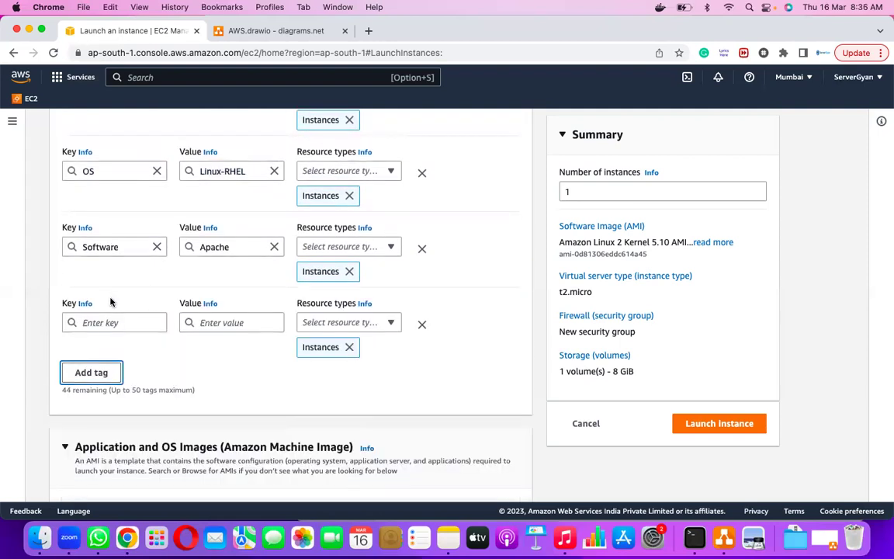
{"action": "left_click", "coordinate": [114, 321]}
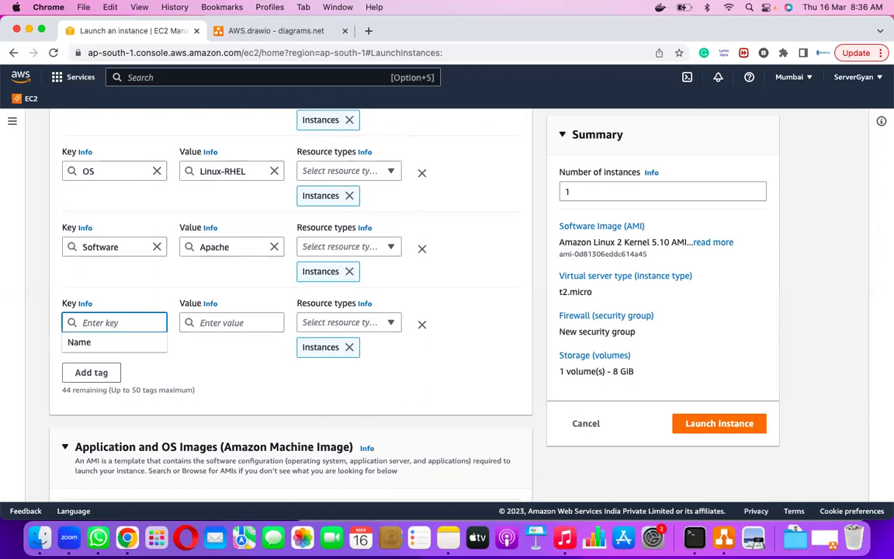
{"action": "type", "text": "Team"}
{"action": "left_click", "coordinate": [207, 324]}
{"action": "type", "text": "Dev"}
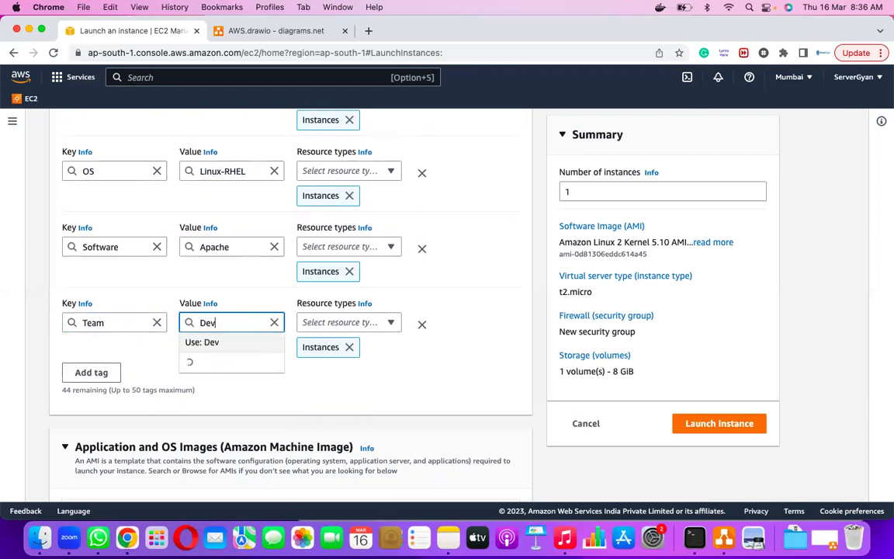
{"action": "type", "text": "Ops"}
{"action": "left_click", "coordinate": [250, 407]}
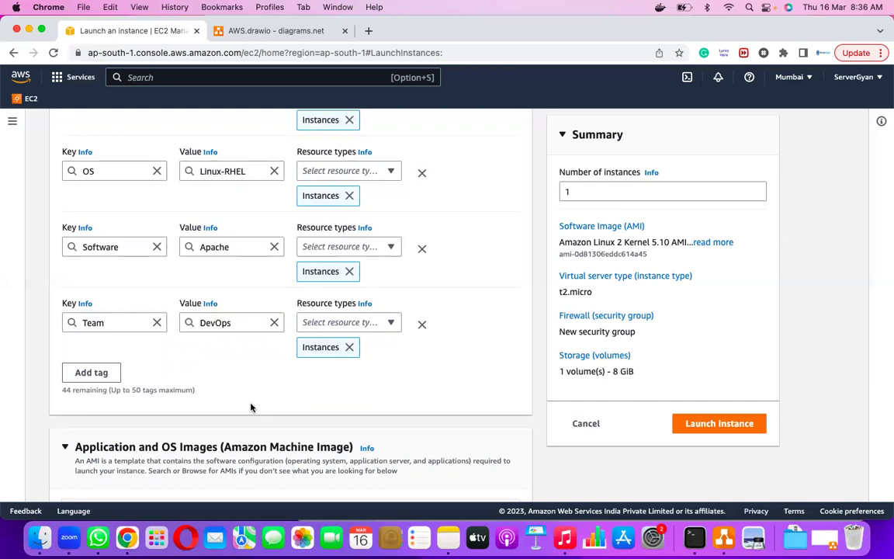
- Review the Team tag's key and value together with the other instance tags above it
{"action": "left_click", "coordinate": [114, 325]}
{"action": "double_click", "coordinate": [114, 323]}
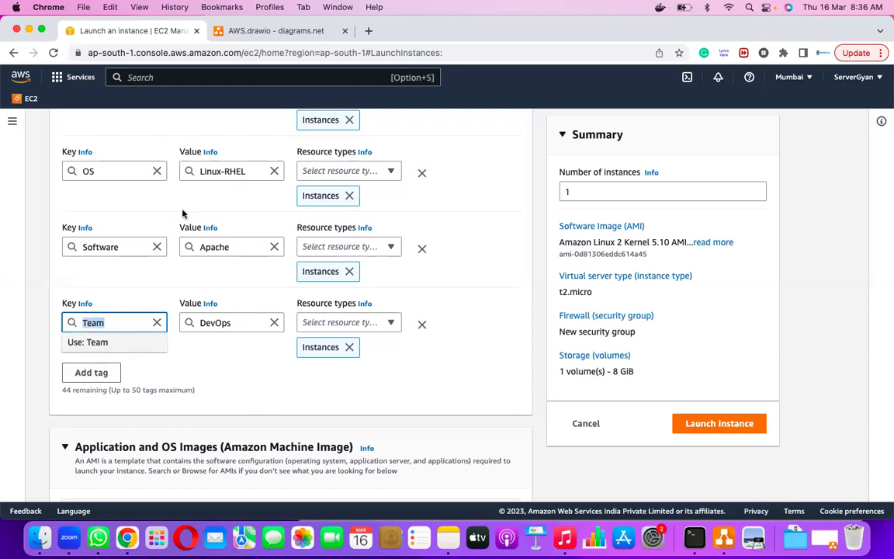
{"action": "left_click", "coordinate": [240, 380]}
{"action": "left_click", "coordinate": [84, 322]}
{"action": "left_click_drag", "start_coordinate": [84, 322], "coordinate": [101, 319]}
{"action": "left_click_drag", "start_coordinate": [201, 323], "coordinate": [247, 323]}
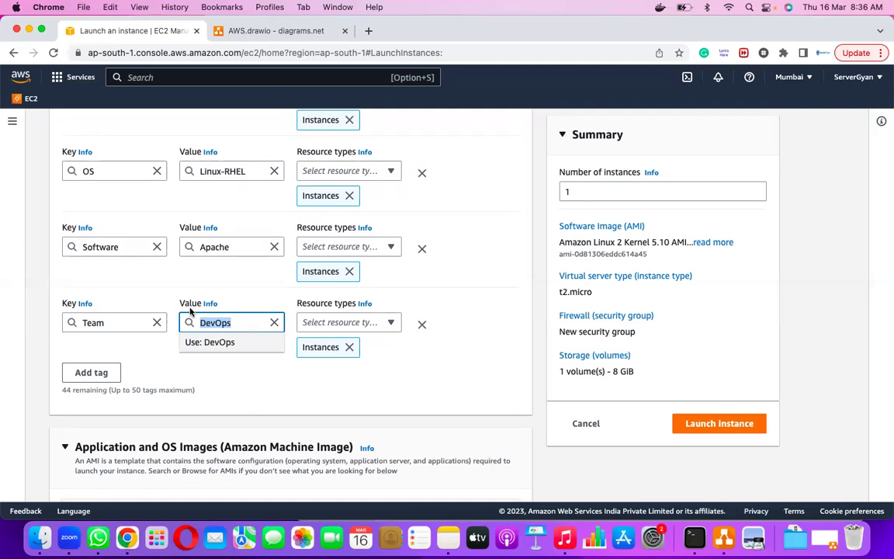
{"action": "left_click", "coordinate": [267, 374]}
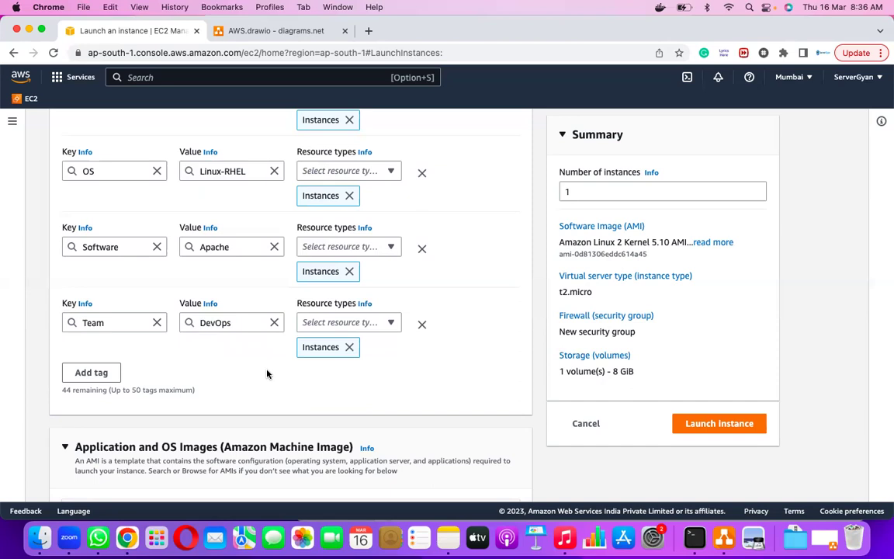
{"action": "scroll", "coordinate": [267, 374], "scroll_direction": "up", "scroll_amount": 5}
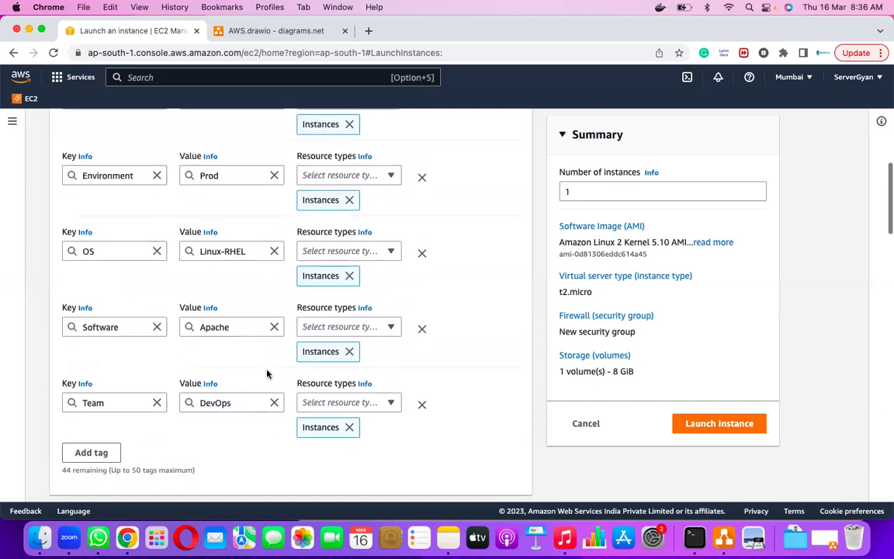
{"action": "scroll", "coordinate": [267, 374], "scroll_direction": "up", "scroll_amount": 3}
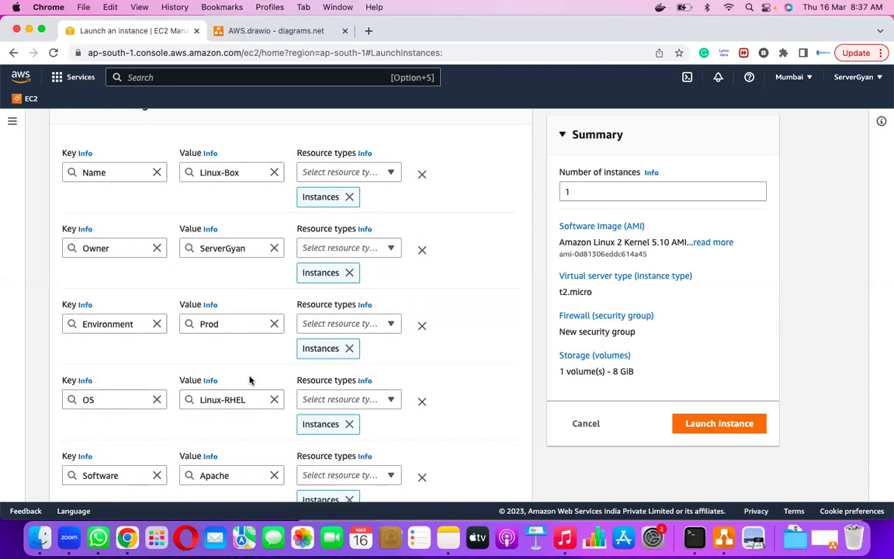
- Remove the Owner, Environment, OS, Software and Team tags, keeping only the Name tag
{"action": "left_click", "coordinate": [423, 250]}
{"action": "left_click", "coordinate": [422, 250]}
{"action": "left_click", "coordinate": [422, 250]}
{"action": "left_click", "coordinate": [422, 250]}
{"action": "left_click", "coordinate": [422, 250]}
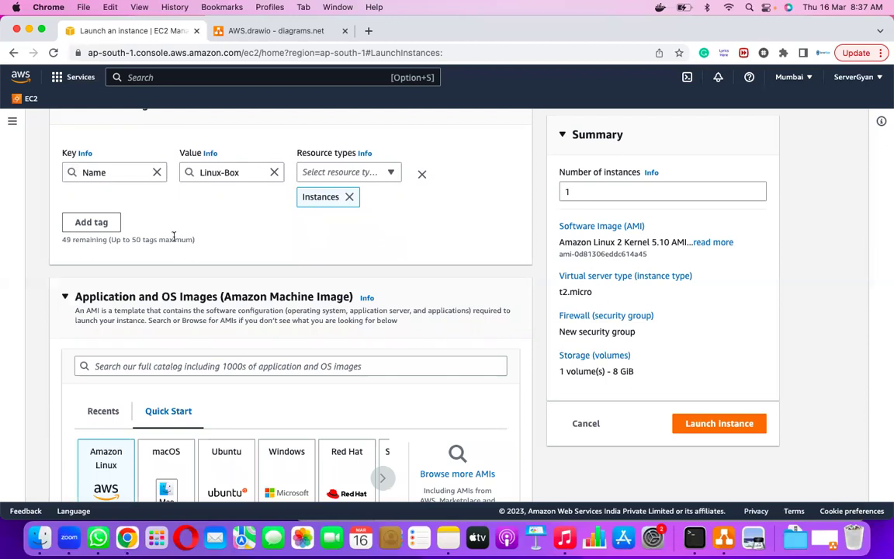
- Choose the Red Hat quick-start image, Red Hat Enterprise Linux 9 (HVM), SSD Volume Type, for the instance
{"action": "scroll", "coordinate": [256, 268], "scroll_direction": "down", "scroll_amount": 5}
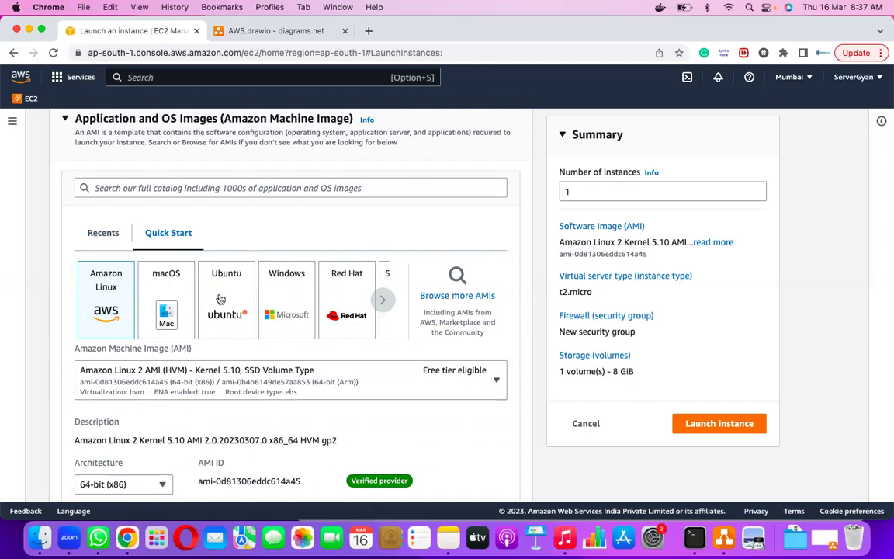
{"action": "left_click", "coordinate": [381, 299]}
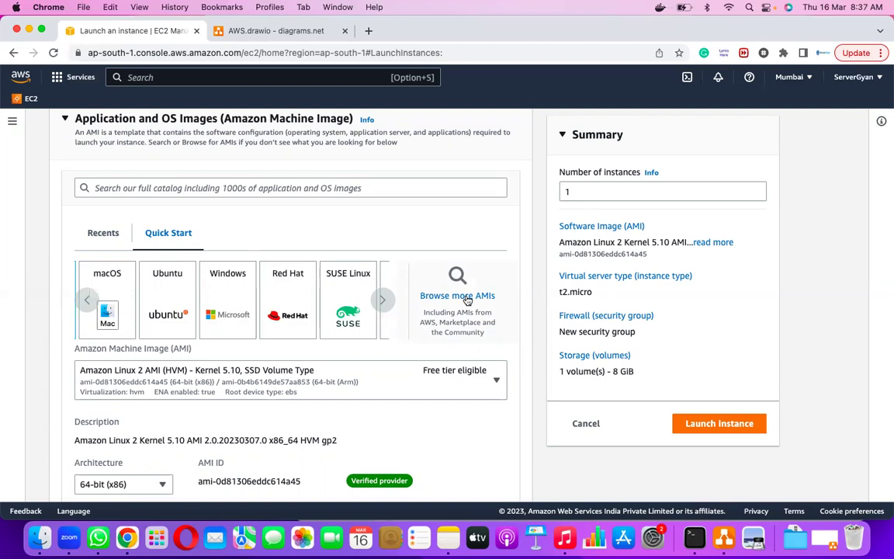
{"action": "left_click", "coordinate": [288, 311]}
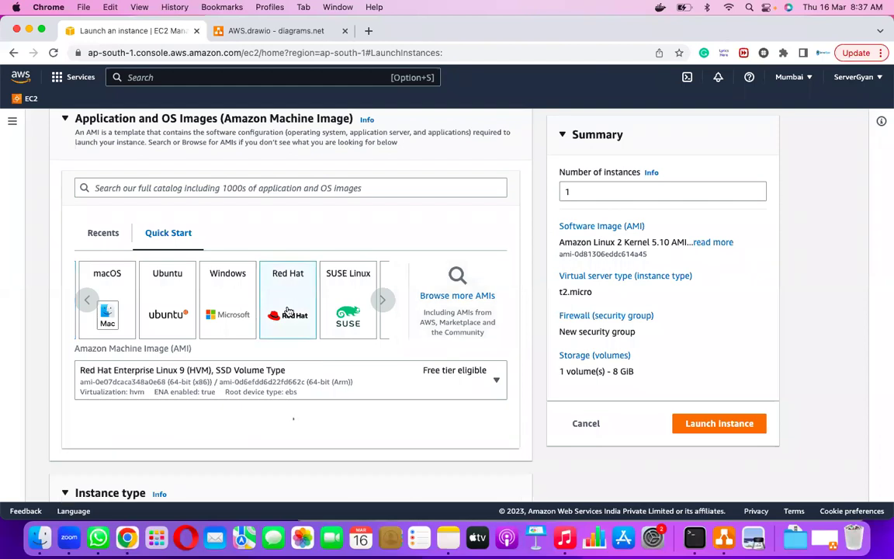
{"action": "scroll", "coordinate": [289, 311], "scroll_direction": "up", "scroll_amount": 1}
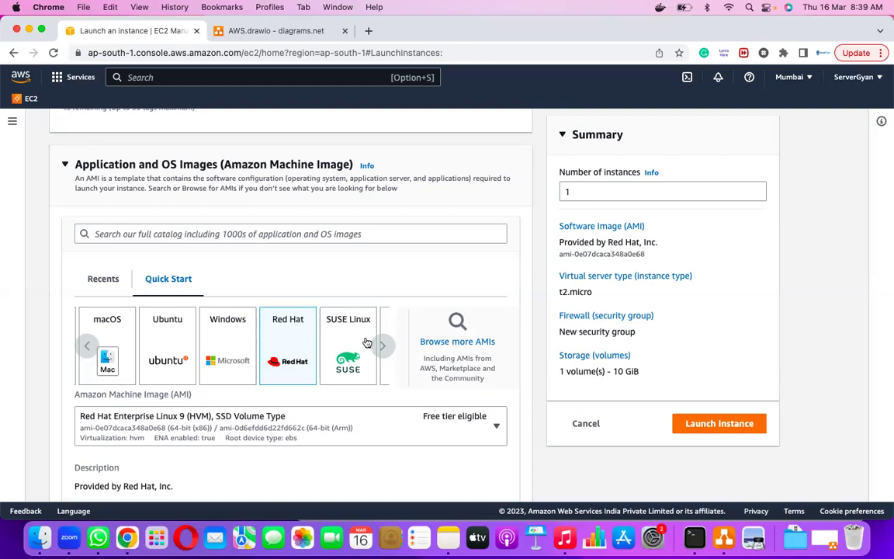
- Switch the image architecture to 64-bit (Arm) and back to 64-bit (x86)
{"action": "scroll", "coordinate": [325, 459], "scroll_direction": "down", "scroll_amount": 3}
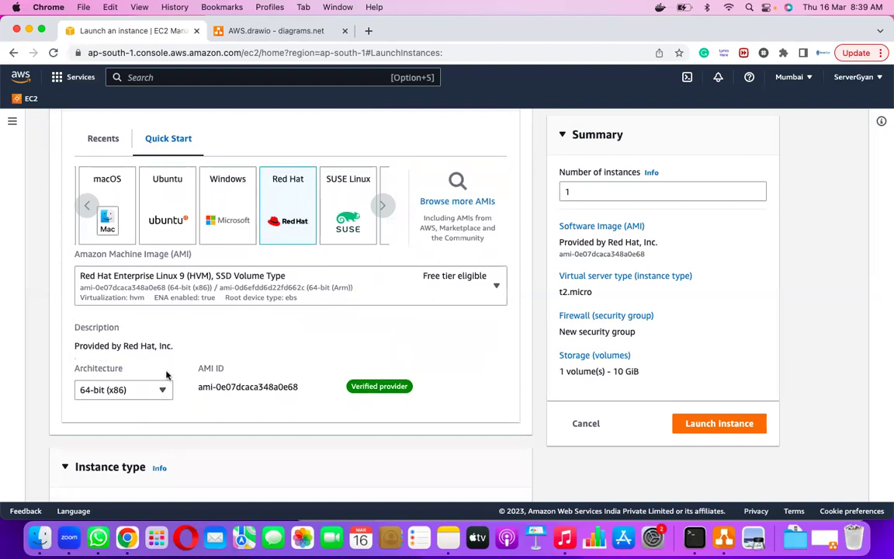
{"action": "left_click", "coordinate": [144, 390]}
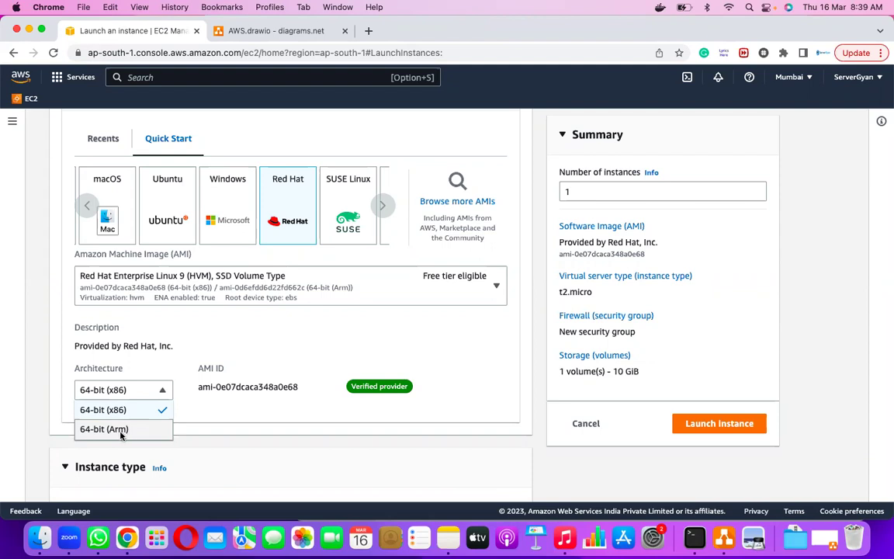
{"action": "key", "text": "Escape"}
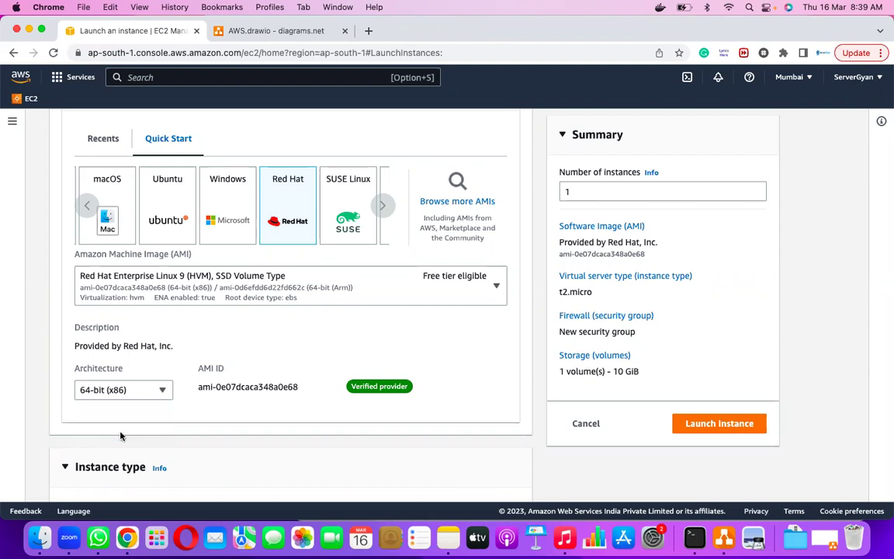
{"action": "left_click", "coordinate": [121, 390]}
{"action": "left_click", "coordinate": [130, 395]}
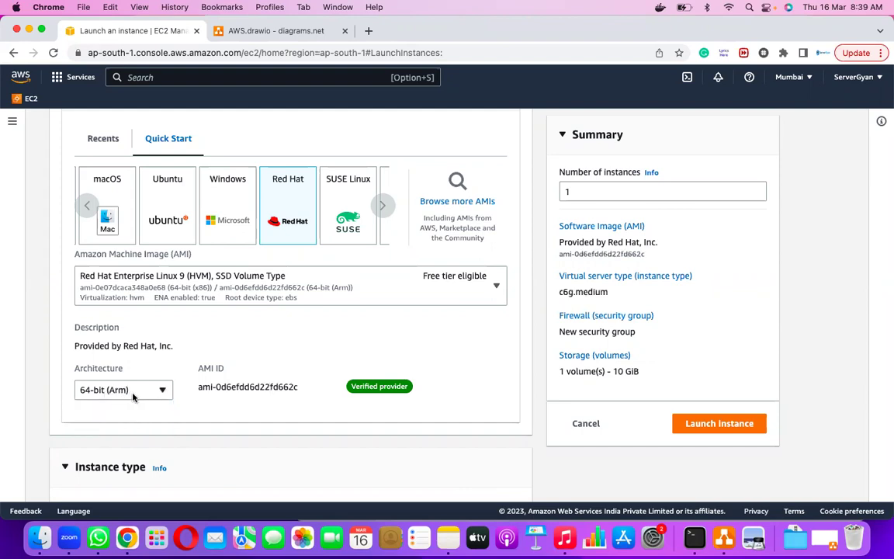
{"action": "left_click", "coordinate": [133, 395]}
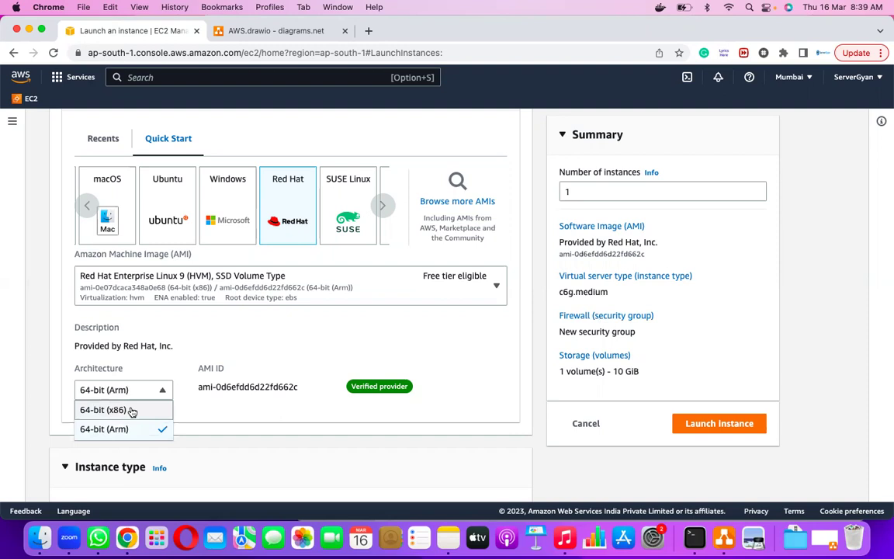
{"action": "left_click", "coordinate": [132, 410]}
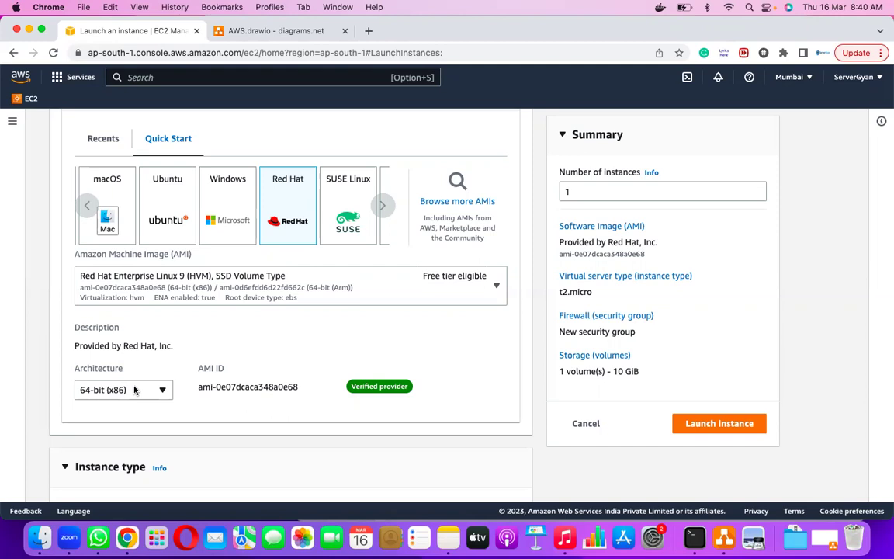
- Browse the available instance types and compare their vCPUs, memory and hourly pricing, keeping t2.micro
{"action": "scroll", "coordinate": [134, 390], "scroll_direction": "down", "scroll_amount": 5}
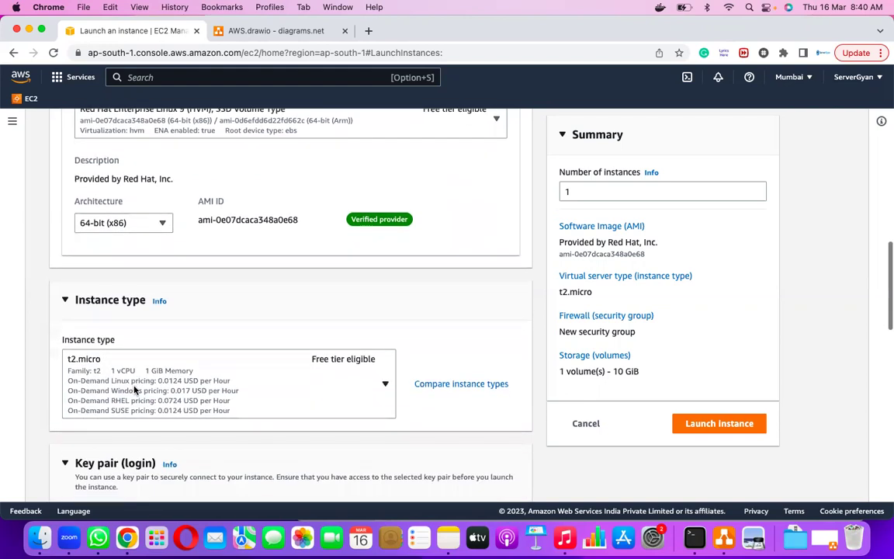
{"action": "scroll", "coordinate": [136, 403], "scroll_direction": "down", "scroll_amount": 1}
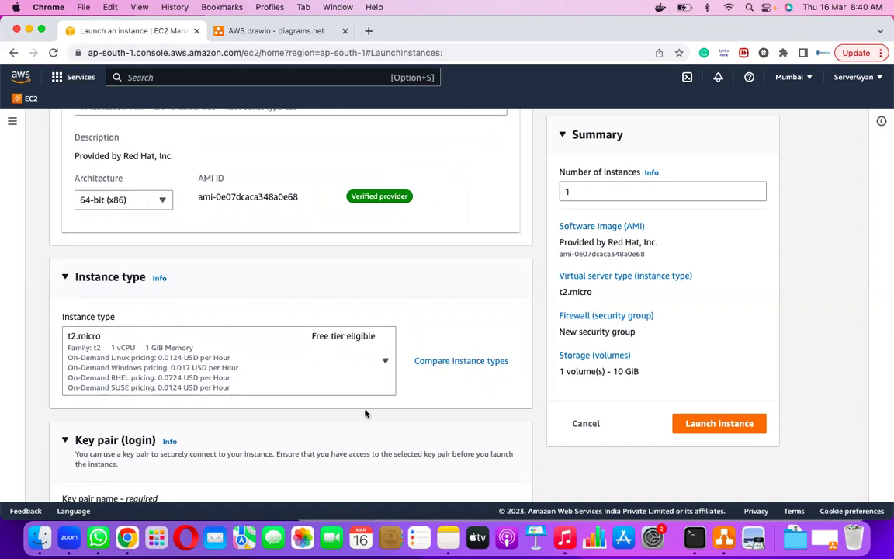
{"action": "left_click", "coordinate": [385, 363]}
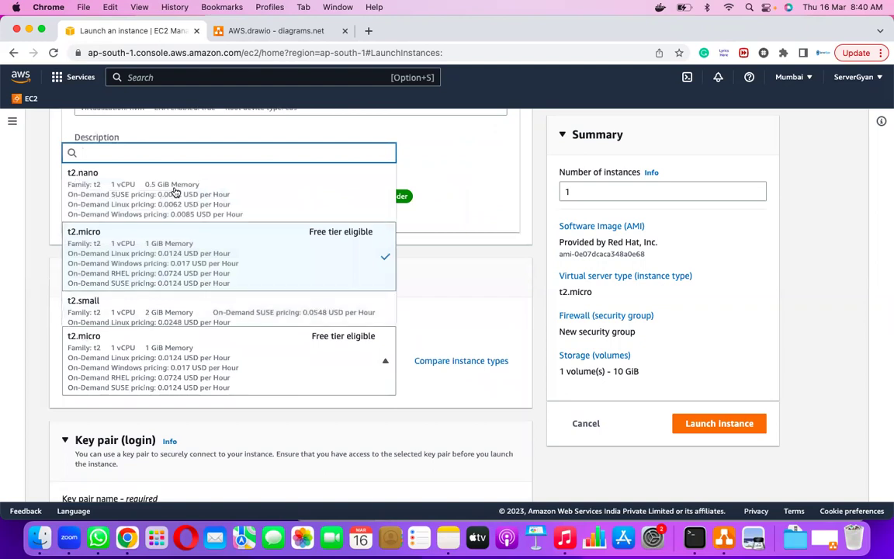
{"action": "scroll", "coordinate": [161, 188], "scroll_direction": "down", "scroll_amount": 15}
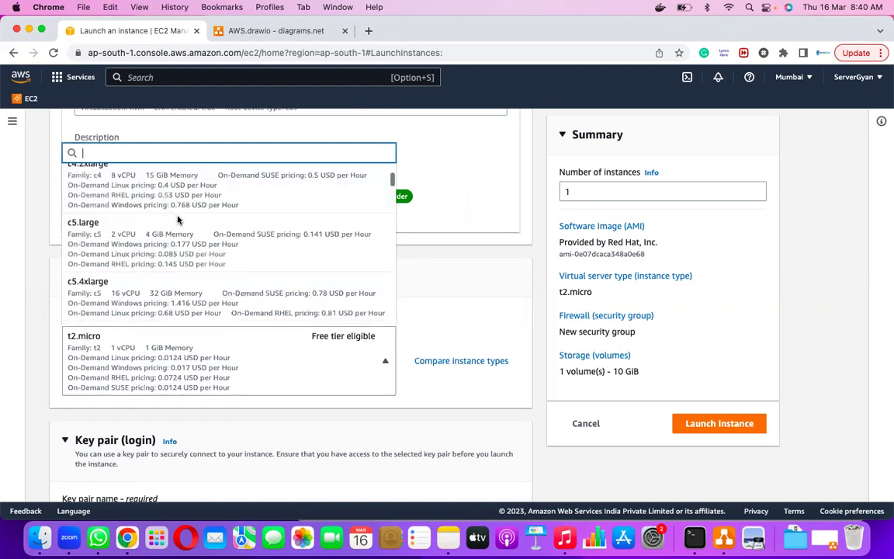
{"action": "scroll", "coordinate": [178, 221], "scroll_direction": "down", "scroll_amount": 20}
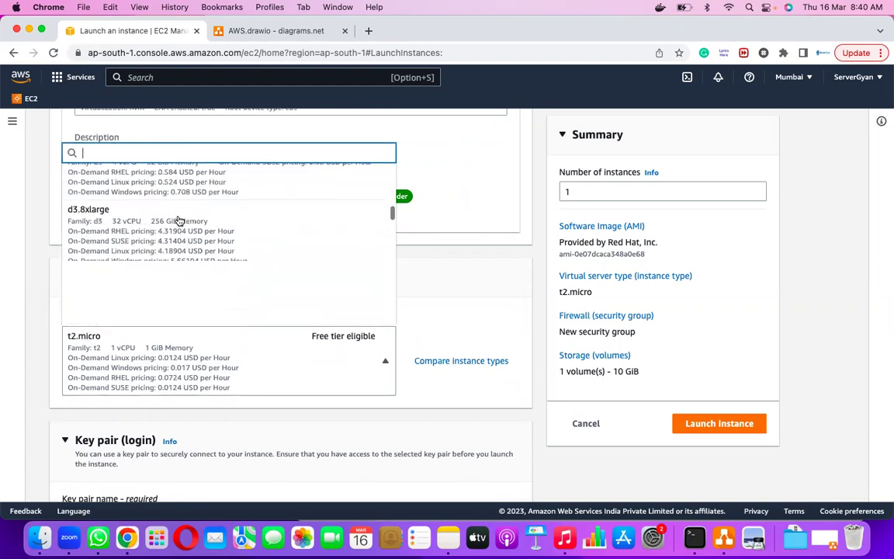
{"action": "scroll", "coordinate": [178, 220], "scroll_direction": "down", "scroll_amount": 15}
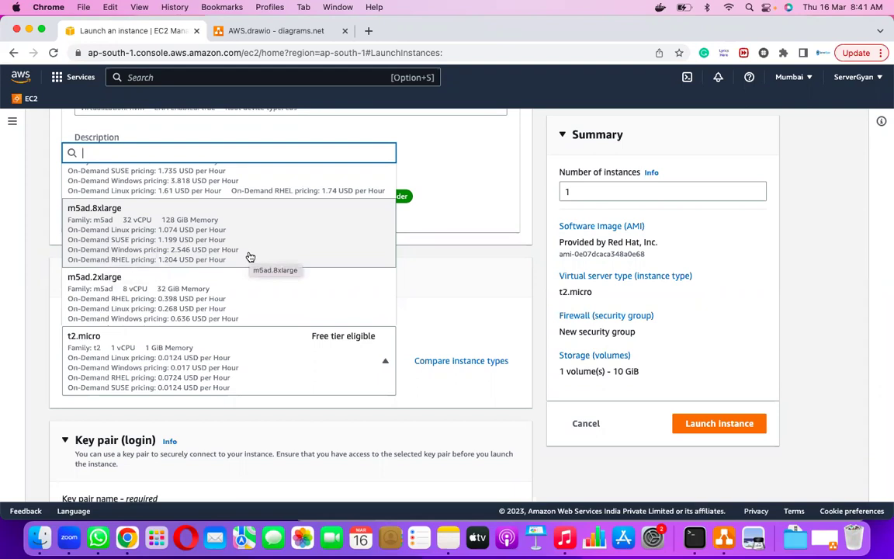
{"action": "scroll", "coordinate": [250, 257], "scroll_direction": "down", "scroll_amount": 1}
{"action": "scroll", "coordinate": [250, 257], "scroll_direction": "up", "scroll_amount": 10}
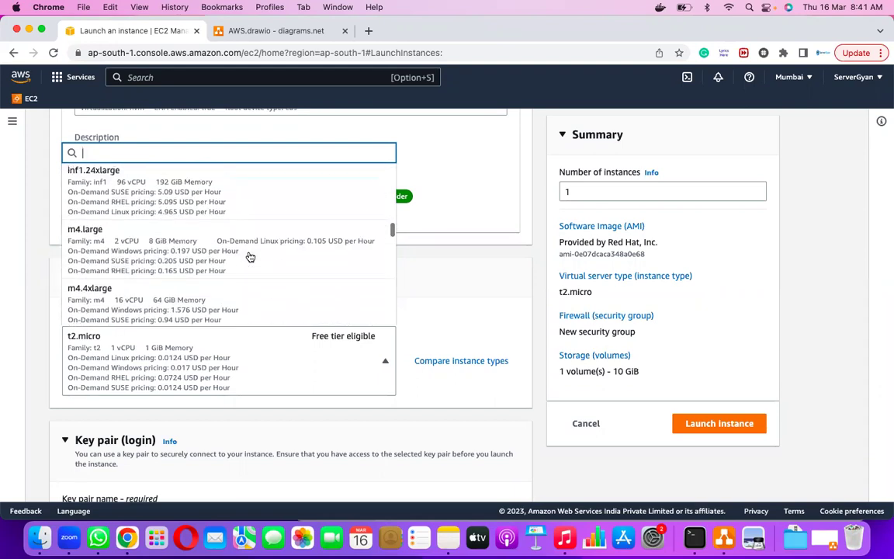
{"action": "left_click", "coordinate": [444, 336]}
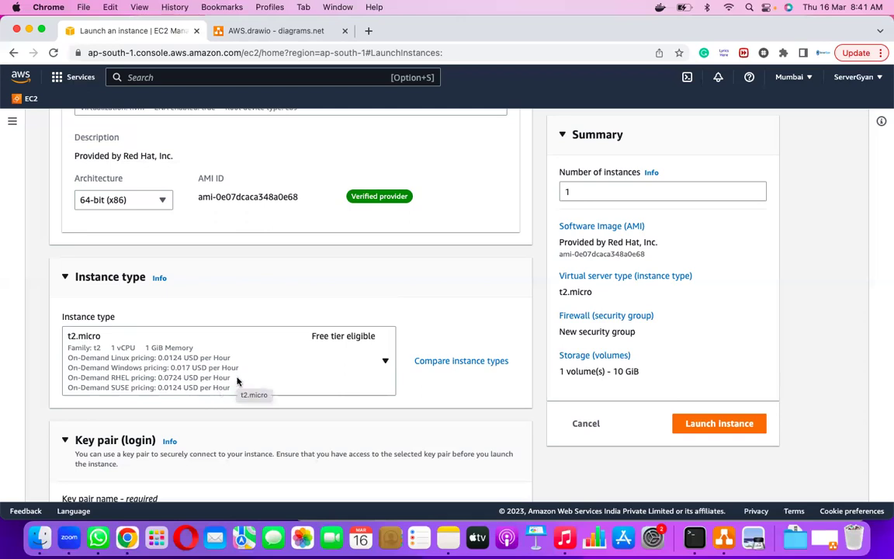
- Review the chosen Red Hat image, architecture and t2.micro instance type, ending at the key pair settings
{"action": "scroll", "coordinate": [237, 381], "scroll_direction": "down", "scroll_amount": 5}
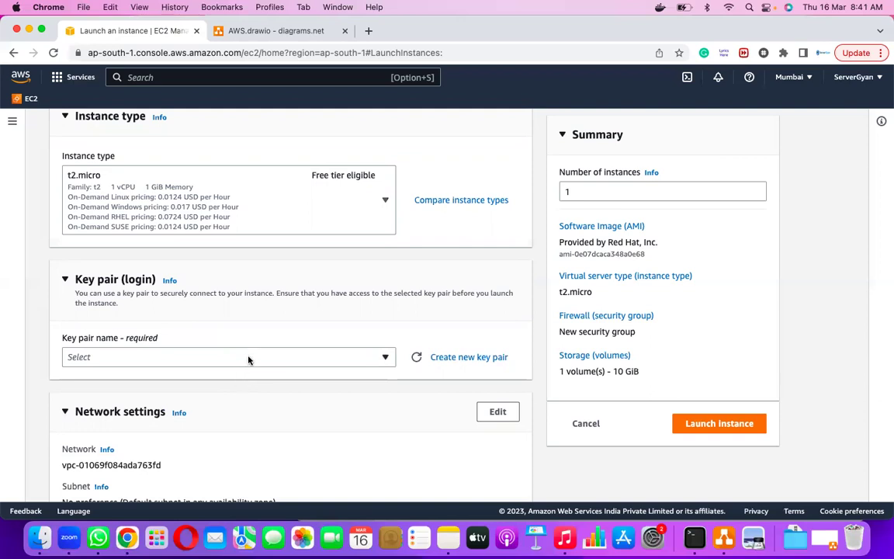
{"action": "scroll", "coordinate": [274, 313], "scroll_direction": "up", "scroll_amount": 4}
{"action": "scroll", "coordinate": [245, 230], "scroll_direction": "up", "scroll_amount": 4}
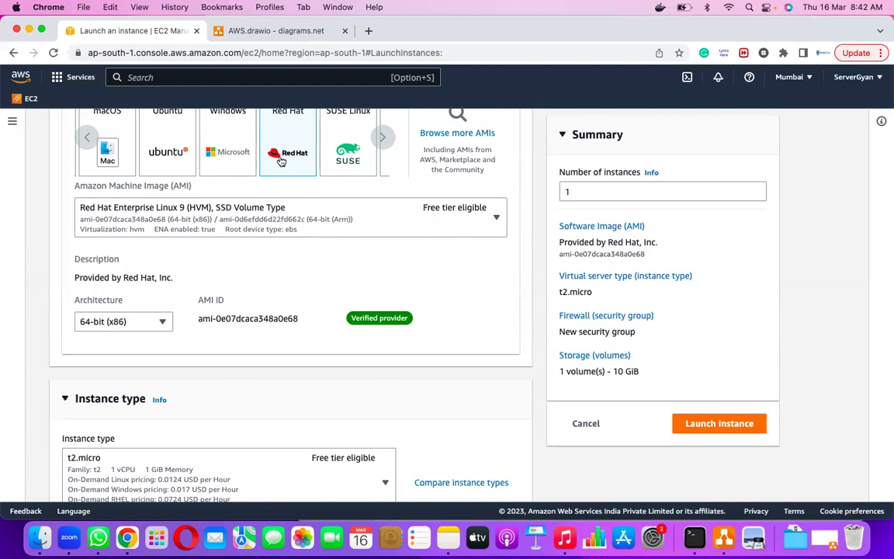
{"action": "scroll", "coordinate": [281, 161], "scroll_direction": "up", "scroll_amount": 1}
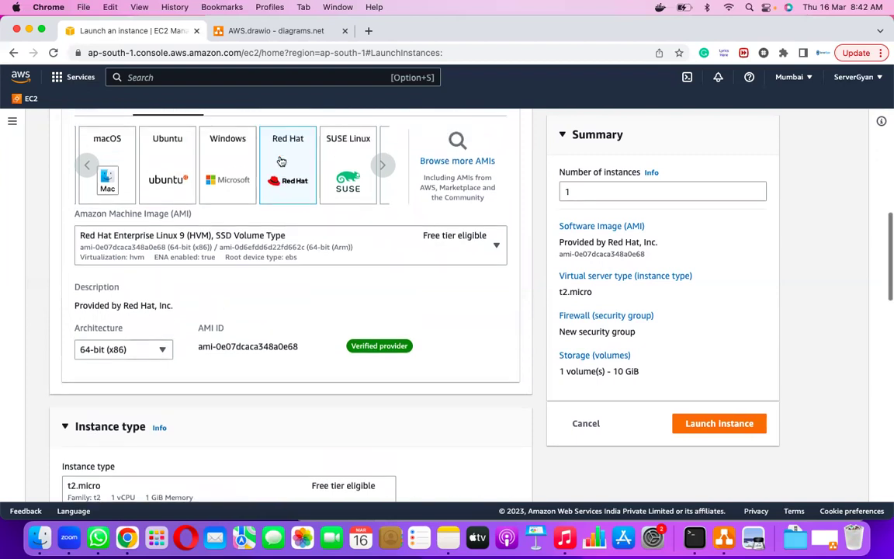
{"action": "scroll", "coordinate": [281, 161], "scroll_direction": "down", "scroll_amount": 2}
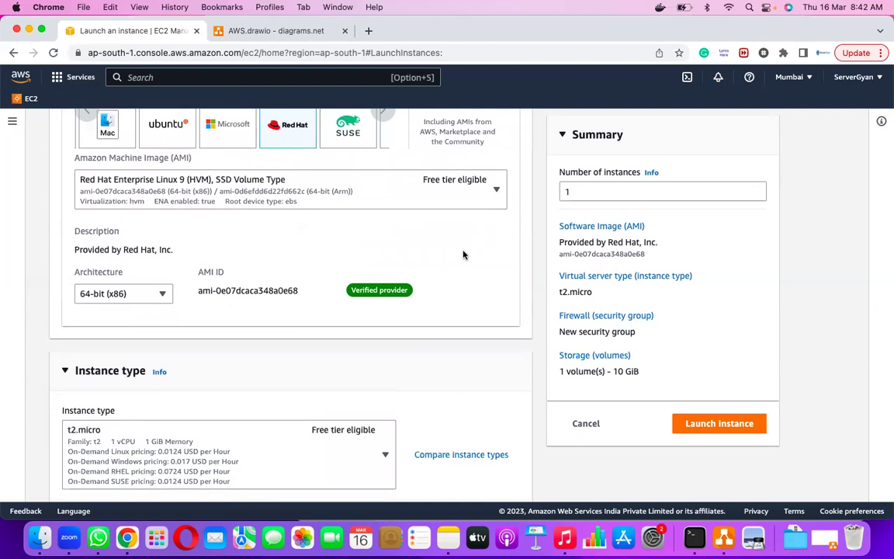
{"action": "scroll", "coordinate": [463, 255], "scroll_direction": "down", "scroll_amount": 5}
{"action": "scroll", "coordinate": [463, 255], "scroll_direction": "down", "scroll_amount": 2}
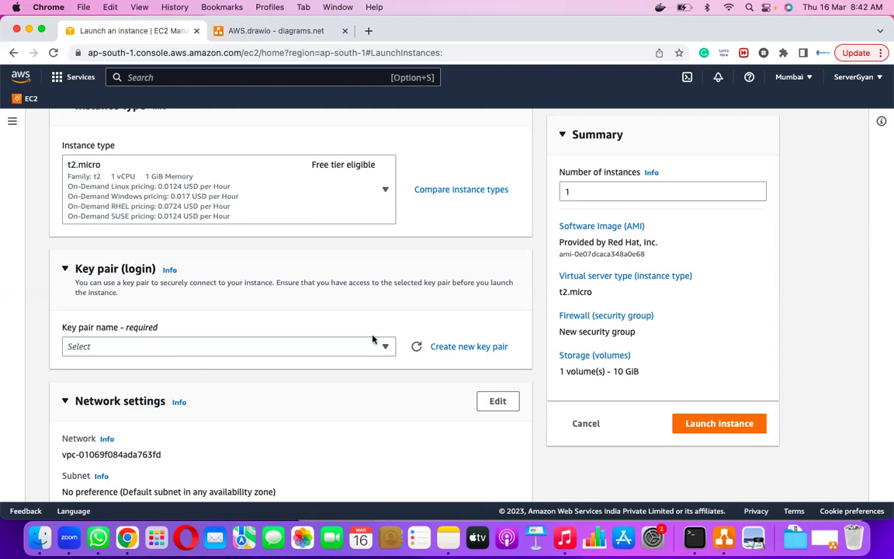
- Start a new key pair named AWS-Batch-23 with the RSA type and the .pem private key format
{"action": "left_click", "coordinate": [448, 349]}
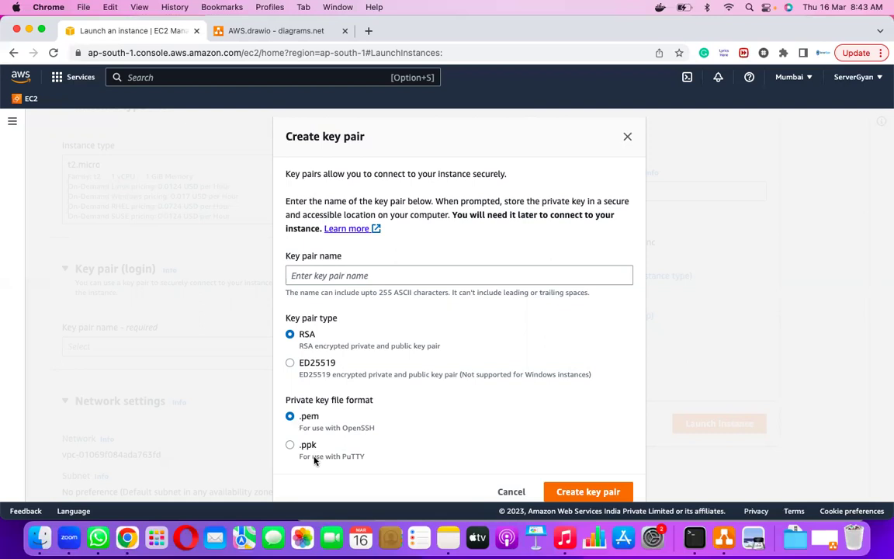
{"action": "left_click", "coordinate": [292, 446]}
{"action": "left_click", "coordinate": [291, 418]}
{"action": "left_click", "coordinate": [351, 276]}
{"action": "type", "text": "AWS-Batch"}
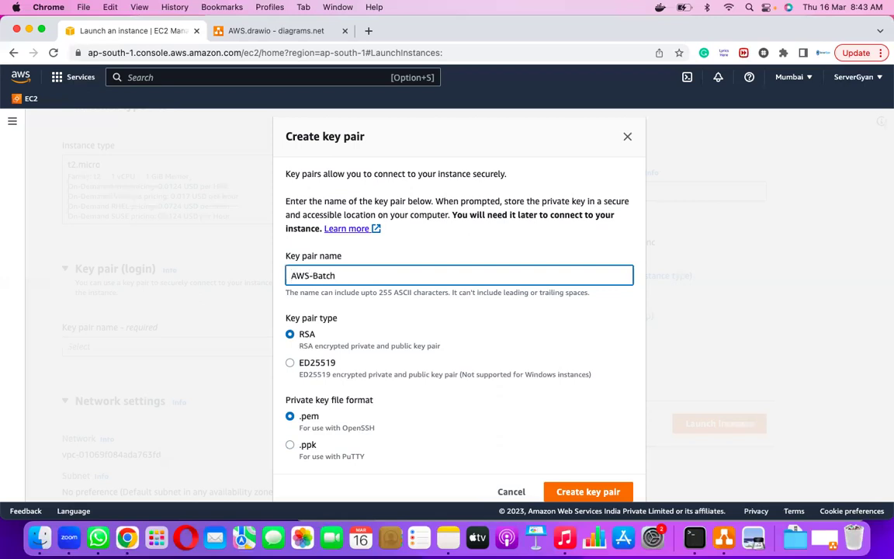
{"action": "type", "text": "-23"}
{"action": "left_click_drag", "start_coordinate": [363, 276], "coordinate": [288, 275]}
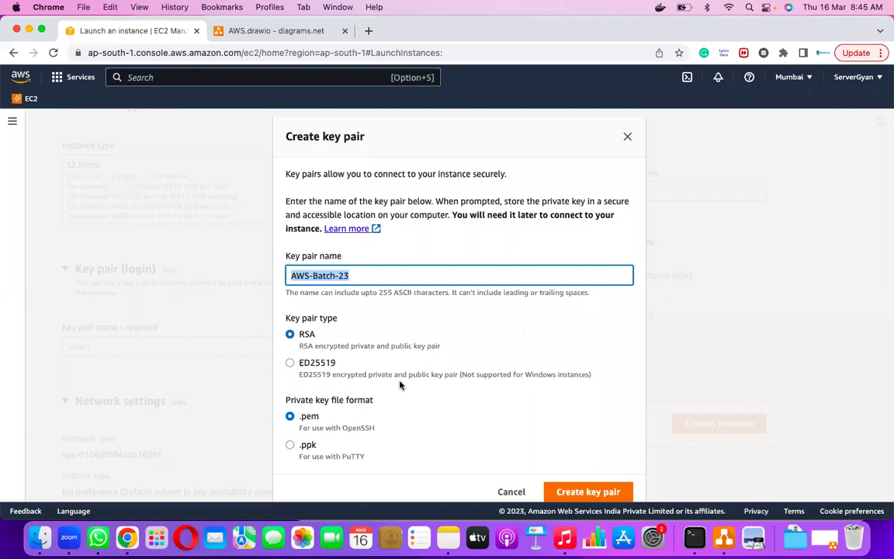
- Highlight the Windows instances note under the ED25519 type, then cancel the key pair creation
{"action": "triple_click", "coordinate": [469, 374]}
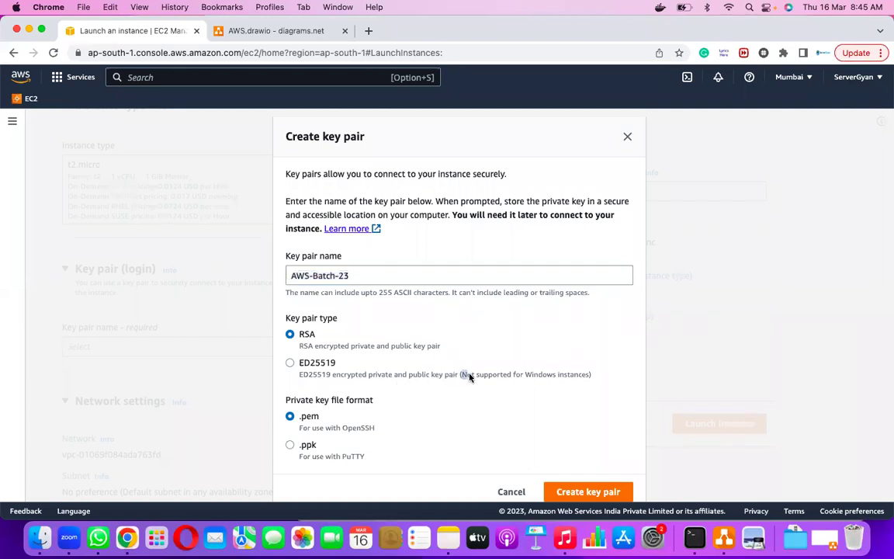
{"action": "triple_click", "coordinate": [589, 376]}
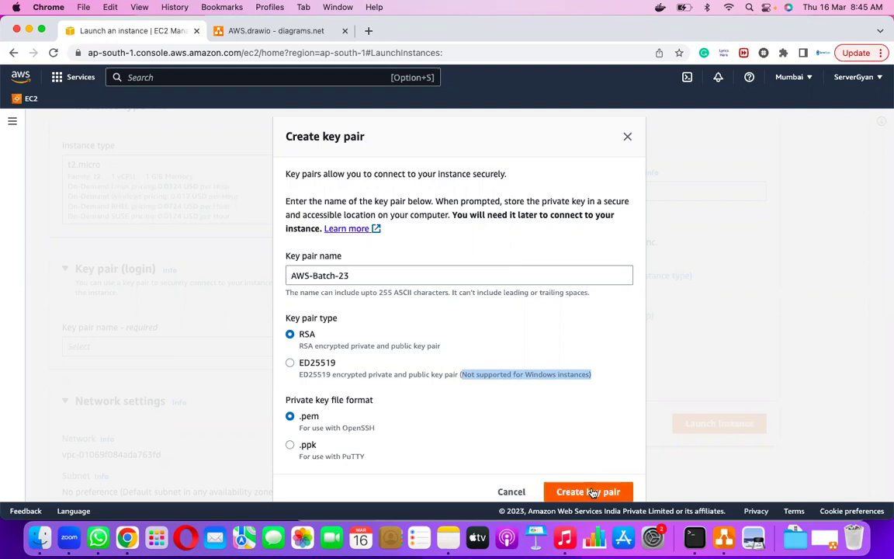
{"action": "left_click", "coordinate": [552, 427]}
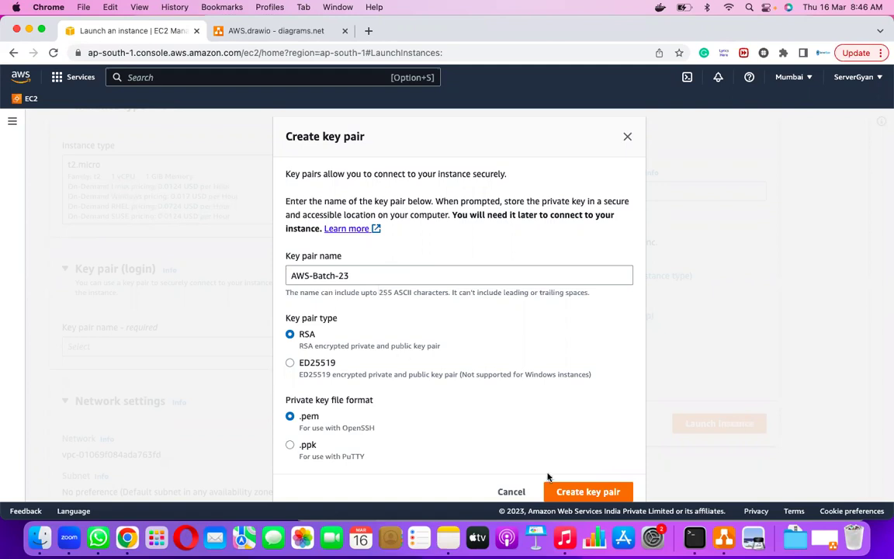
{"action": "left_click", "coordinate": [512, 494]}
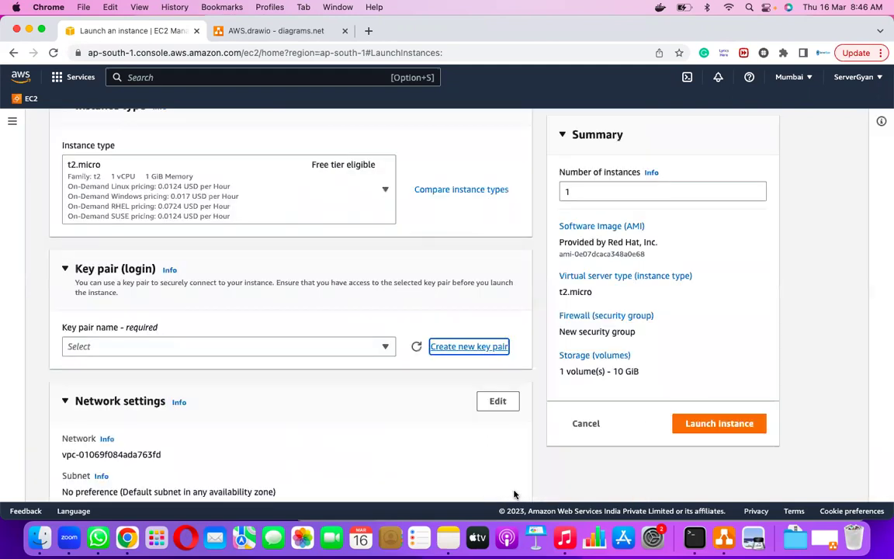
- Look through the existing key pairs and choose to proceed without a key pair
{"action": "left_click", "coordinate": [353, 367]}
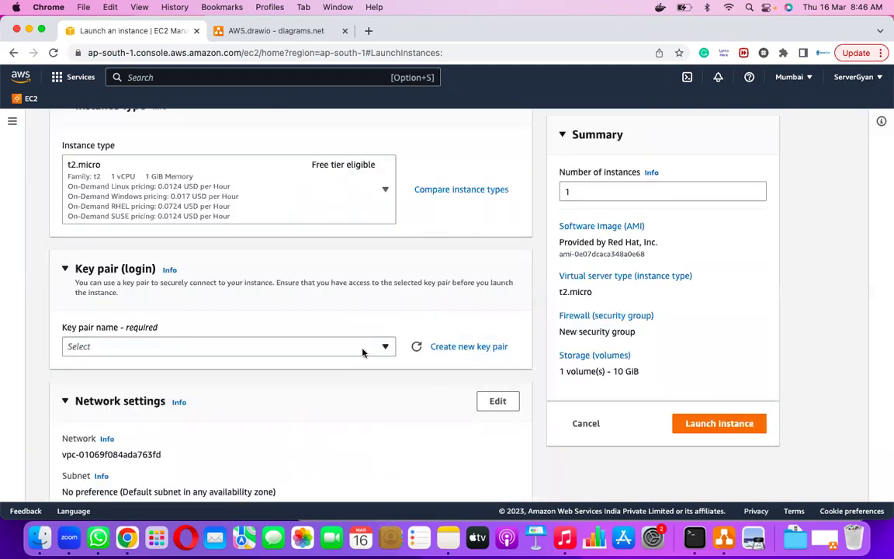
{"action": "left_click", "coordinate": [363, 350]}
{"action": "left_click", "coordinate": [357, 350]}
{"action": "left_click", "coordinate": [167, 342]}
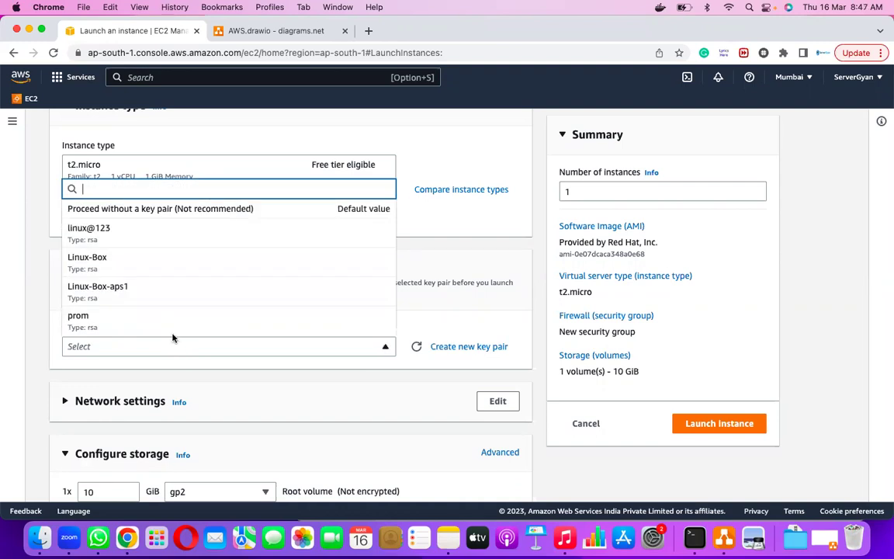
{"action": "scroll", "coordinate": [171, 339], "scroll_direction": "down", "scroll_amount": 1}
{"action": "scroll", "coordinate": [183, 285], "scroll_direction": "down", "scroll_amount": 2}
{"action": "scroll", "coordinate": [183, 280], "scroll_direction": "up", "scroll_amount": 2}
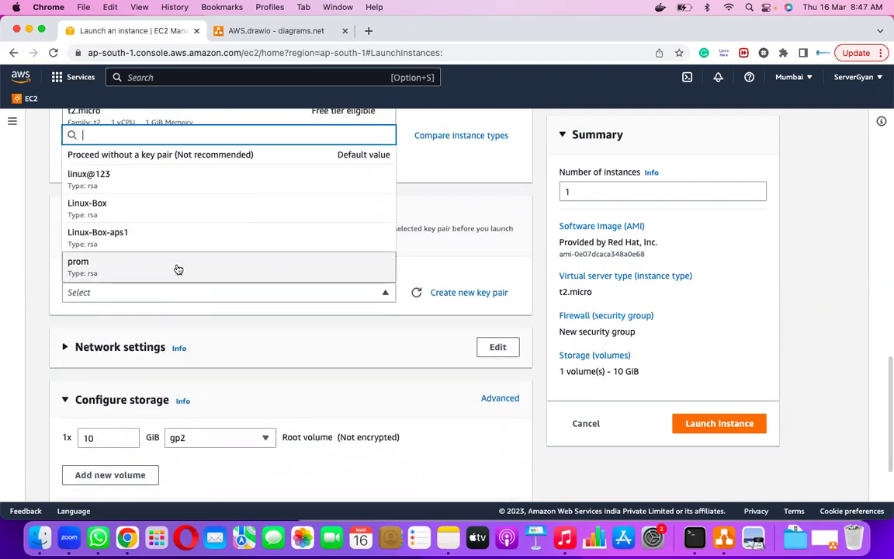
{"action": "scroll", "coordinate": [170, 197], "scroll_direction": "up", "scroll_amount": 2}
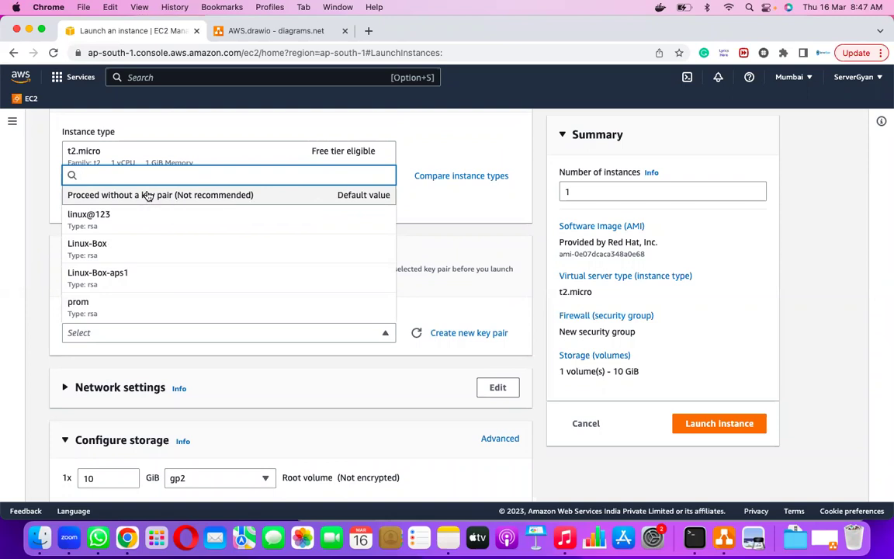
{"action": "left_click", "coordinate": [148, 197]}
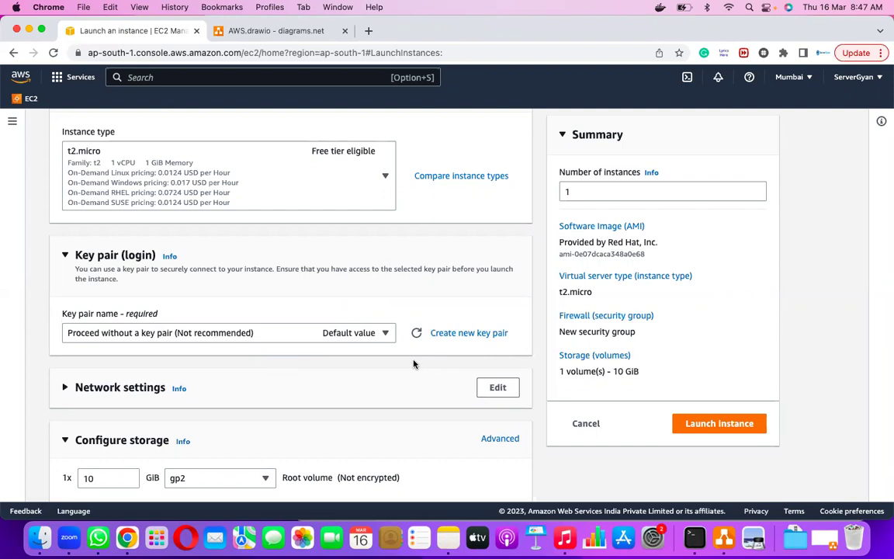
- Create the RSA key pair AWS-Batch-23 in .pem format for the instance
{"action": "left_click", "coordinate": [472, 333]}
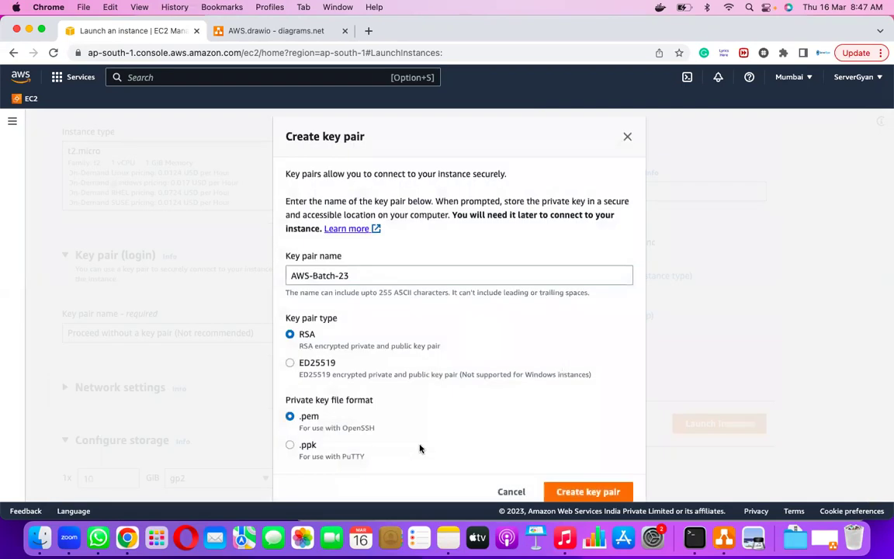
{"action": "left_click", "coordinate": [593, 492]}
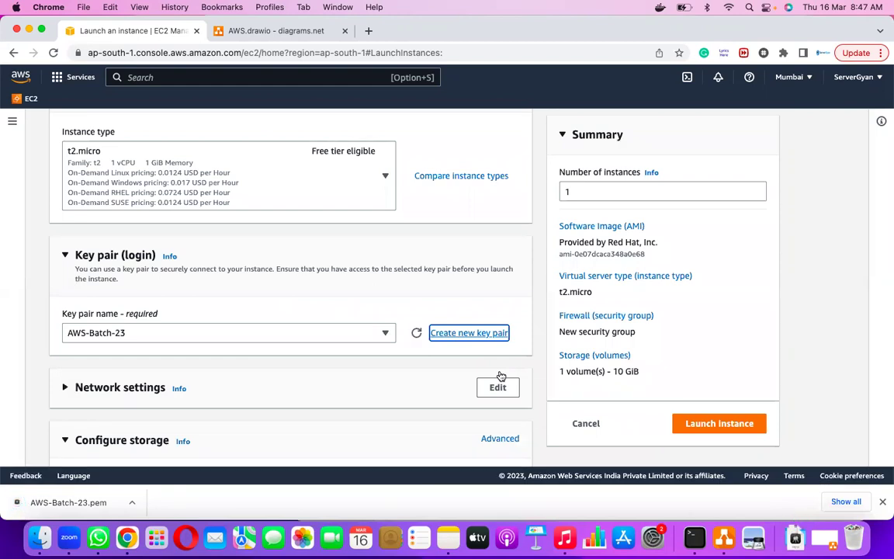
- Expand the network settings and review the network, subnet, public IP and firewall options
{"action": "scroll", "coordinate": [349, 385], "scroll_direction": "down", "scroll_amount": 3}
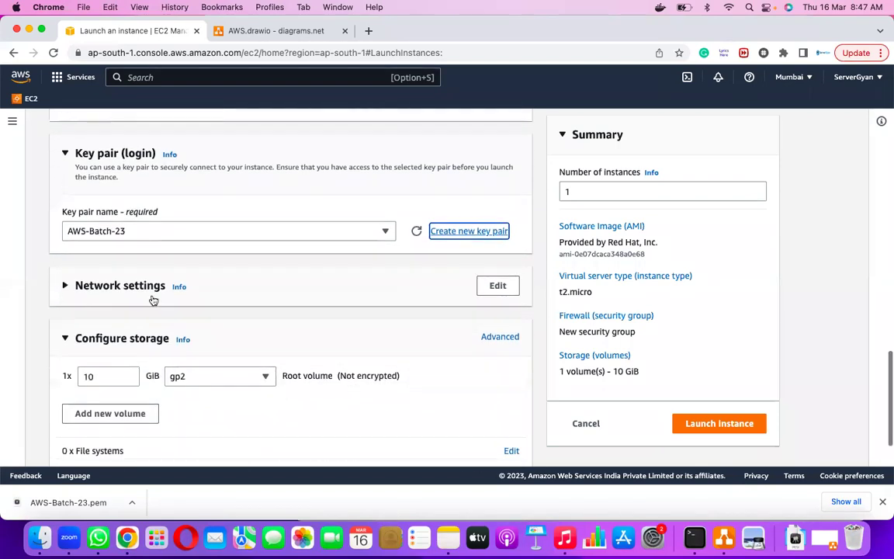
{"action": "left_click", "coordinate": [66, 286]}
{"action": "scroll", "coordinate": [198, 317], "scroll_direction": "down", "scroll_amount": 2}
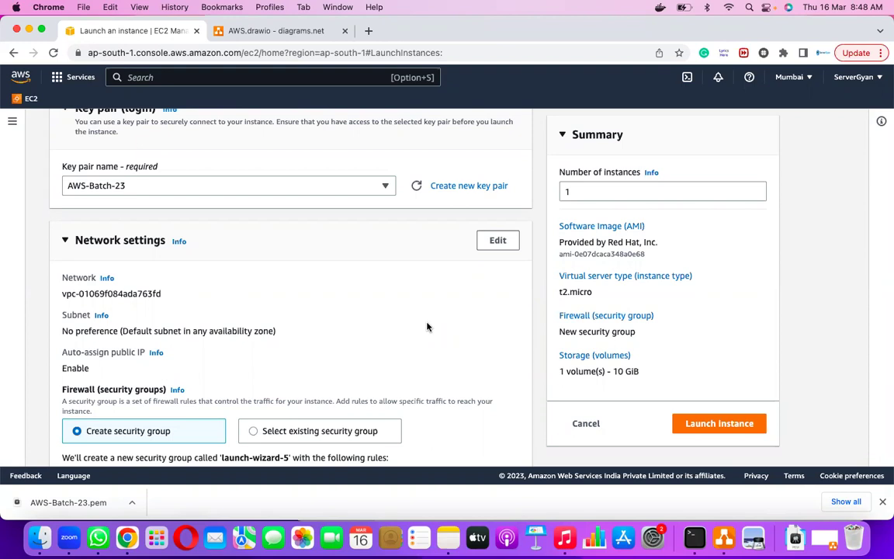
{"action": "scroll", "coordinate": [426, 326], "scroll_direction": "down", "scroll_amount": 3}
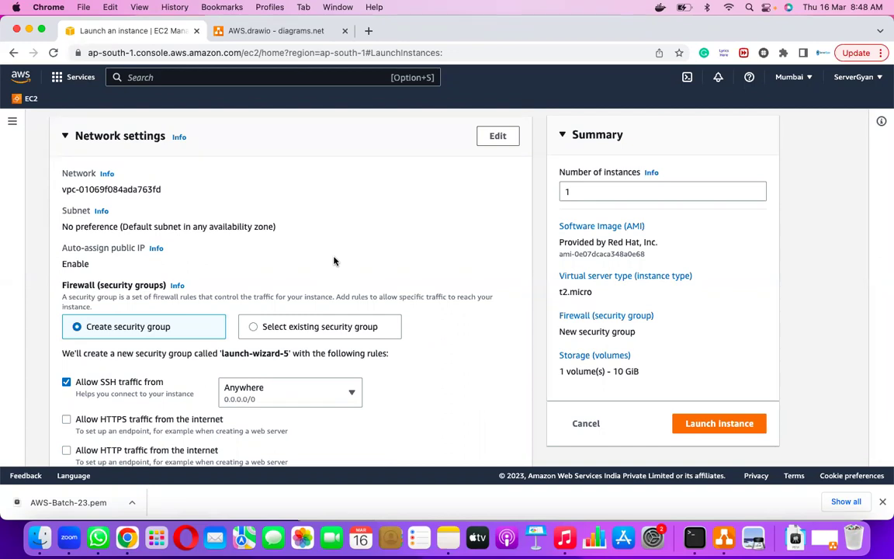
{"action": "scroll", "coordinate": [157, 288], "scroll_direction": "down", "scroll_amount": 1}
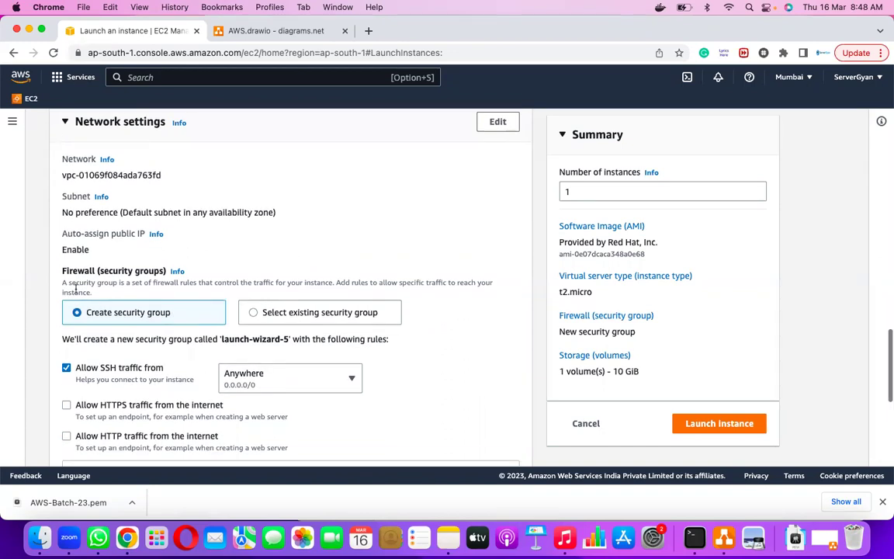
- Switch the firewall to an existing security group, browse the available groups, and return to creating a new one
{"action": "left_click", "coordinate": [253, 313]}
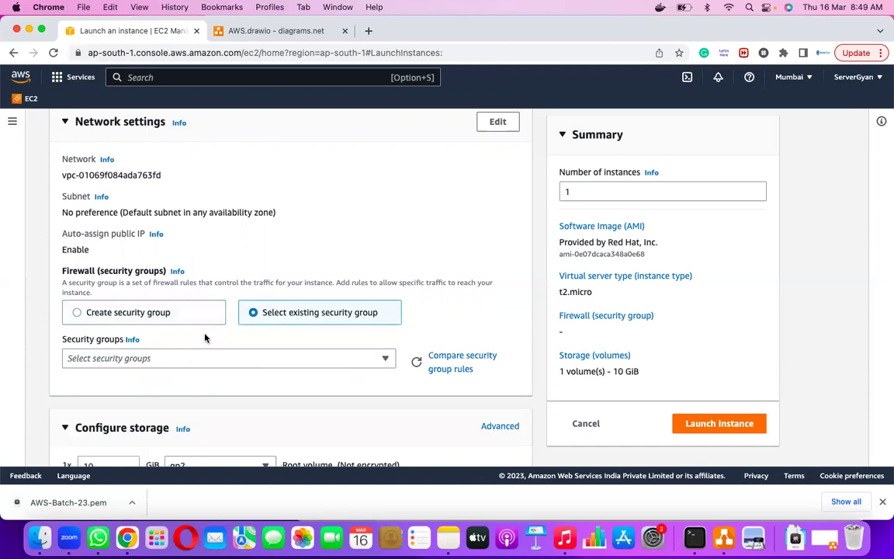
{"action": "left_click", "coordinate": [204, 358]}
{"action": "scroll", "coordinate": [220, 400], "scroll_direction": "down", "scroll_amount": 3}
{"action": "scroll", "coordinate": [220, 400], "scroll_direction": "down", "scroll_amount": 3}
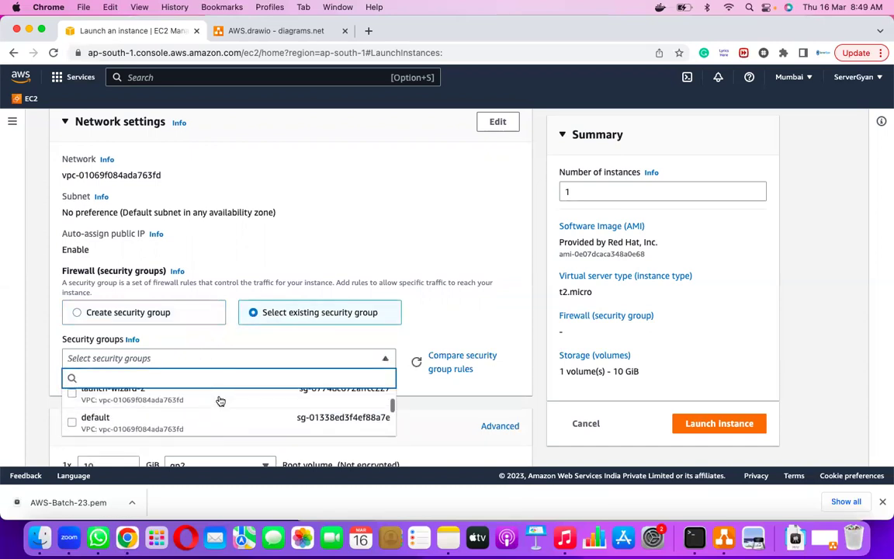
{"action": "left_click", "coordinate": [155, 316]}
{"action": "left_click", "coordinate": [155, 314]}
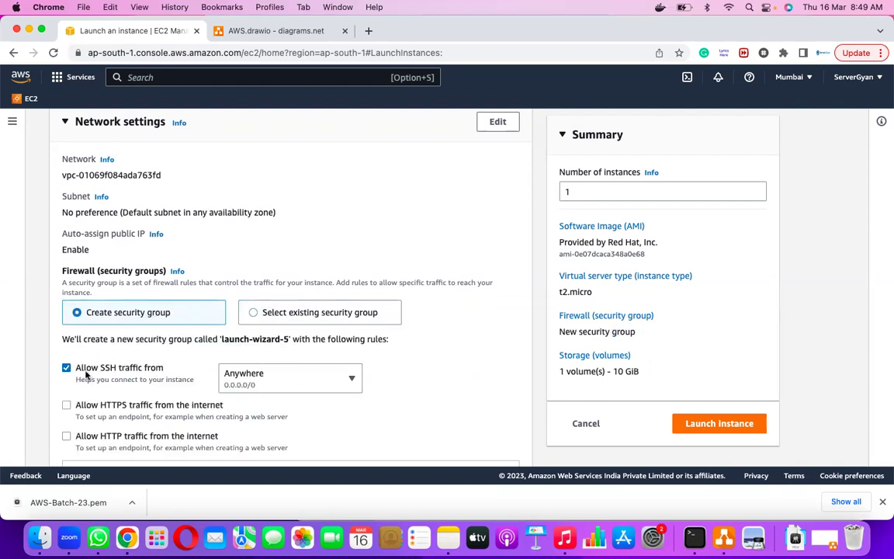
- Restrict the new security group's allowed SSH traffic source to My IP
{"action": "left_click", "coordinate": [330, 388]}
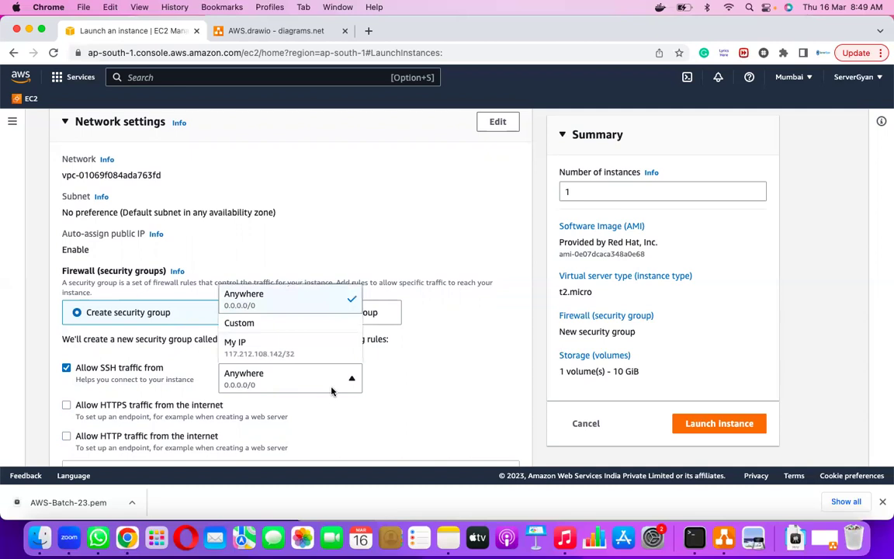
{"action": "left_click", "coordinate": [307, 342]}
{"action": "scroll", "coordinate": [463, 383], "scroll_direction": "down", "scroll_amount": 3}
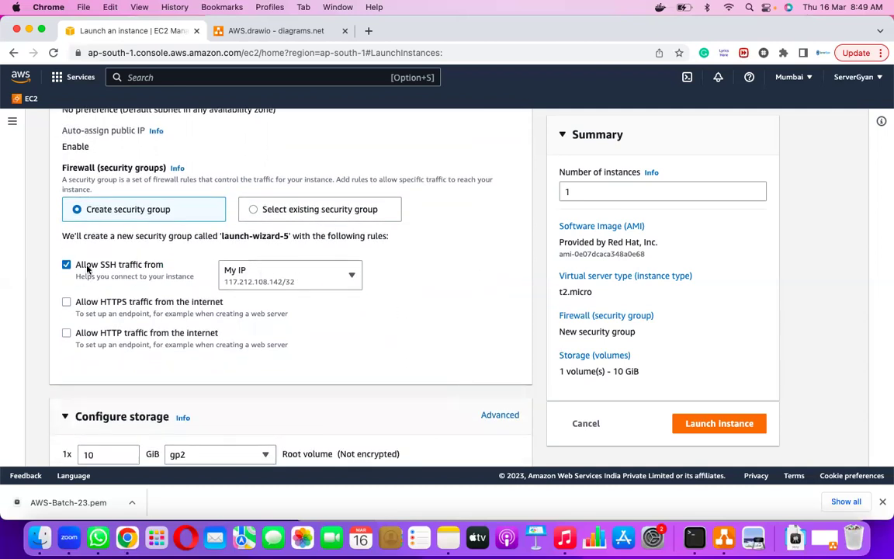
{"action": "scroll", "coordinate": [217, 290], "scroll_direction": "up", "scroll_amount": 1}
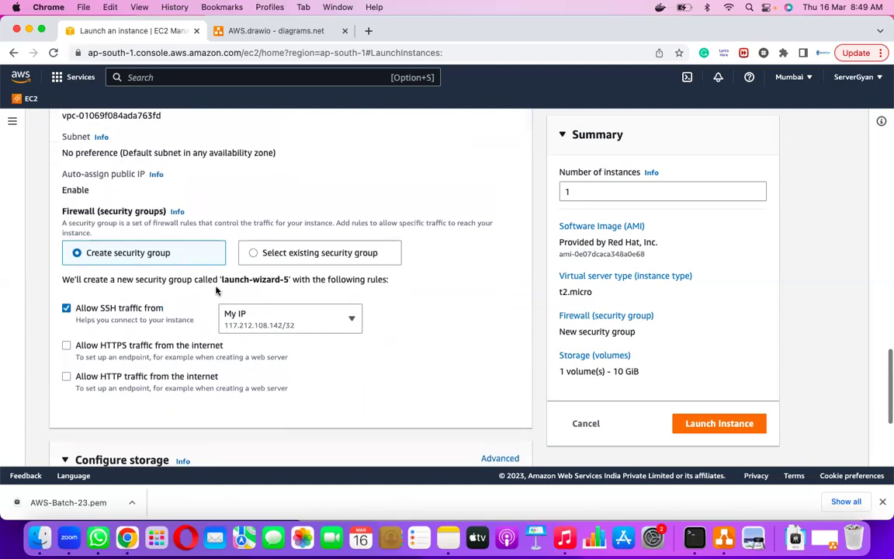
{"action": "scroll", "coordinate": [216, 290], "scroll_direction": "up", "scroll_amount": 2}
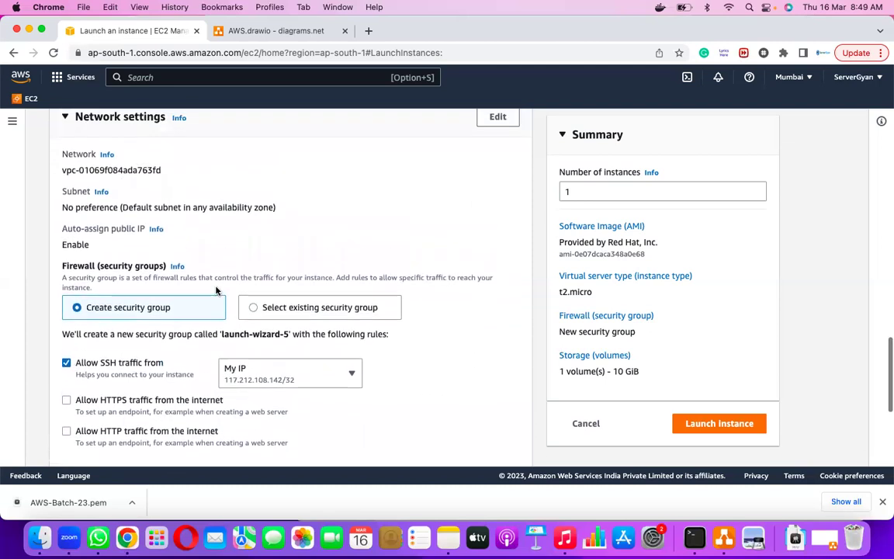
{"action": "scroll", "coordinate": [217, 291], "scroll_direction": "down", "scroll_amount": 5}
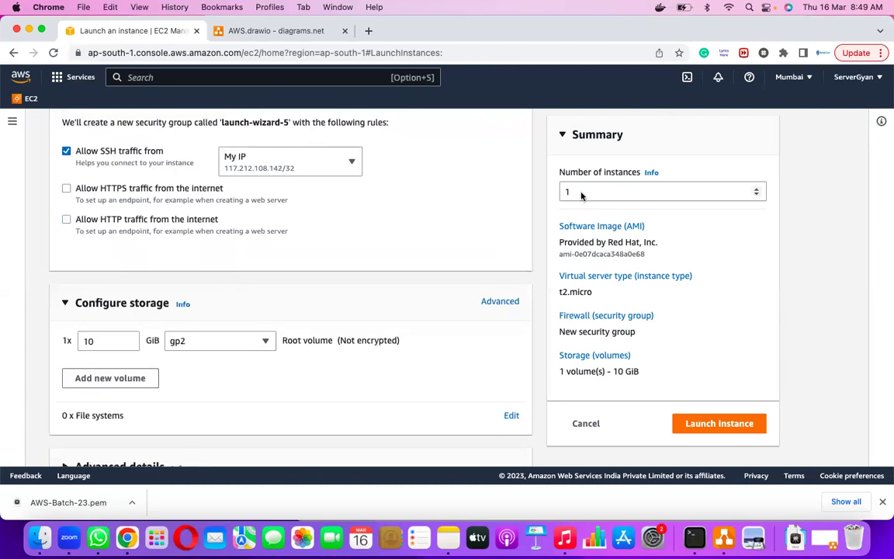
{"action": "scroll", "coordinate": [391, 248], "scroll_direction": "up", "scroll_amount": 5}
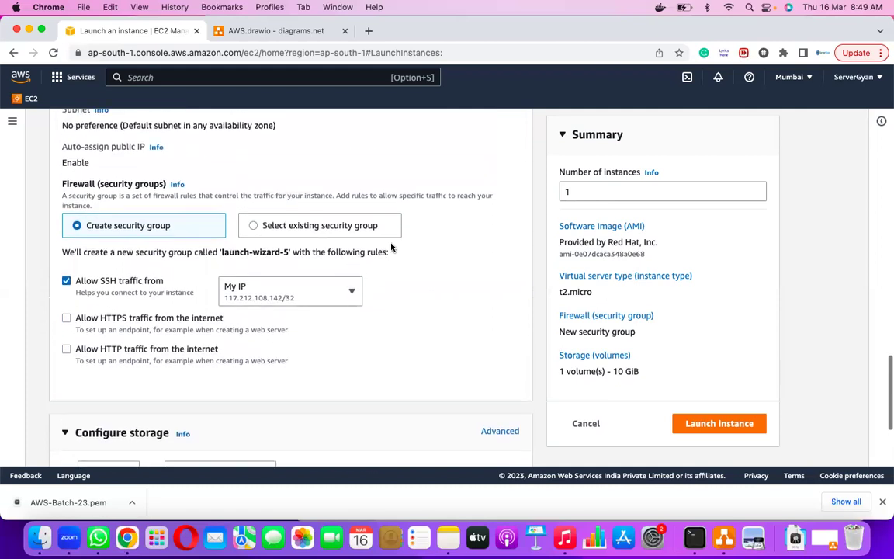
- Expand and look through the advanced details, leaving both that section and Configure storage collapsed
{"action": "scroll", "coordinate": [391, 247], "scroll_direction": "down", "scroll_amount": 6}
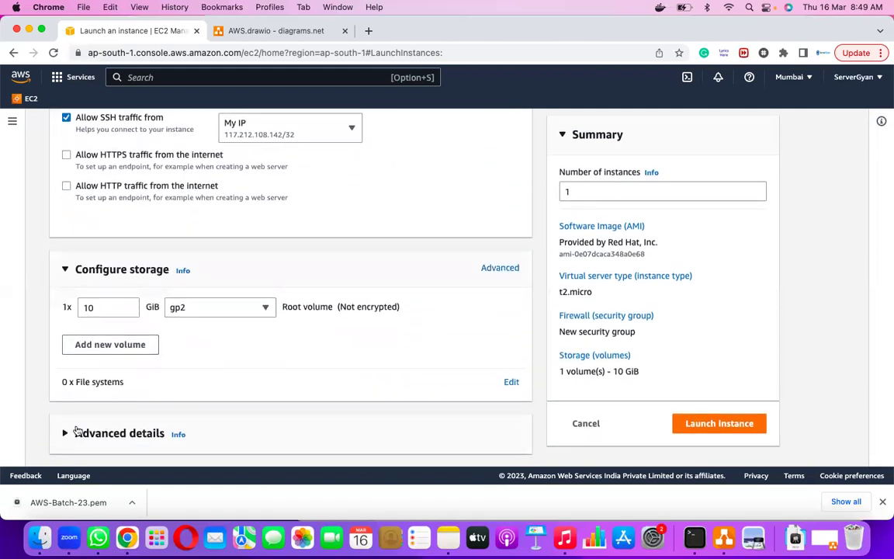
{"action": "left_click", "coordinate": [77, 433]}
{"action": "scroll", "coordinate": [181, 404], "scroll_direction": "down", "scroll_amount": 7}
{"action": "scroll", "coordinate": [184, 402], "scroll_direction": "down", "scroll_amount": 20}
{"action": "scroll", "coordinate": [184, 403], "scroll_direction": "up", "scroll_amount": 15}
{"action": "scroll", "coordinate": [184, 402], "scroll_direction": "up", "scroll_amount": 8}
{"action": "scroll", "coordinate": [184, 398], "scroll_direction": "up", "scroll_amount": 5}
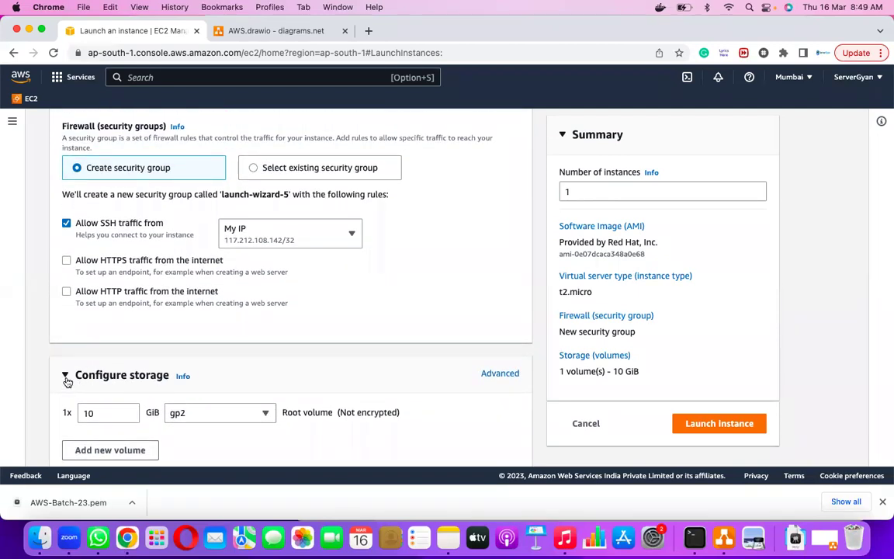
{"action": "left_click", "coordinate": [65, 377]}
{"action": "left_click", "coordinate": [66, 381]}
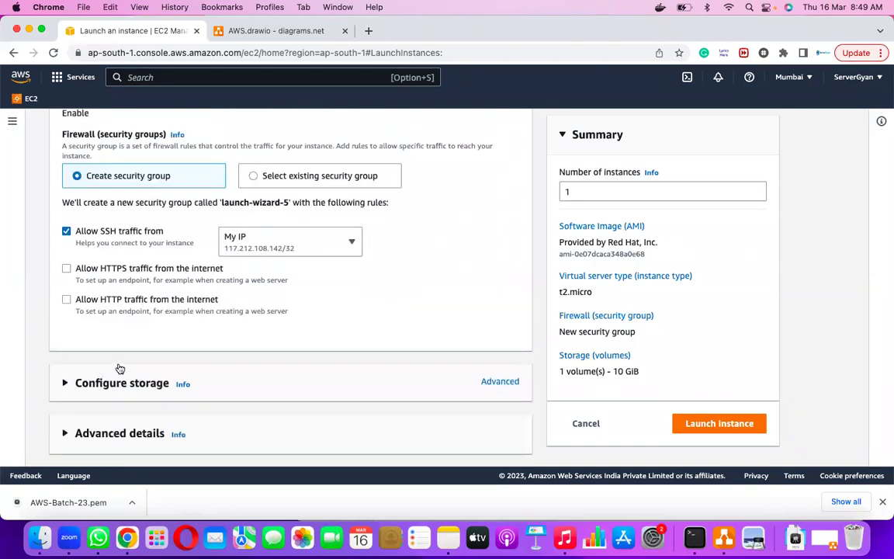
- Launch the configured instance, open it in the instances list and select Linux-Box
{"action": "left_click", "coordinate": [703, 424]}
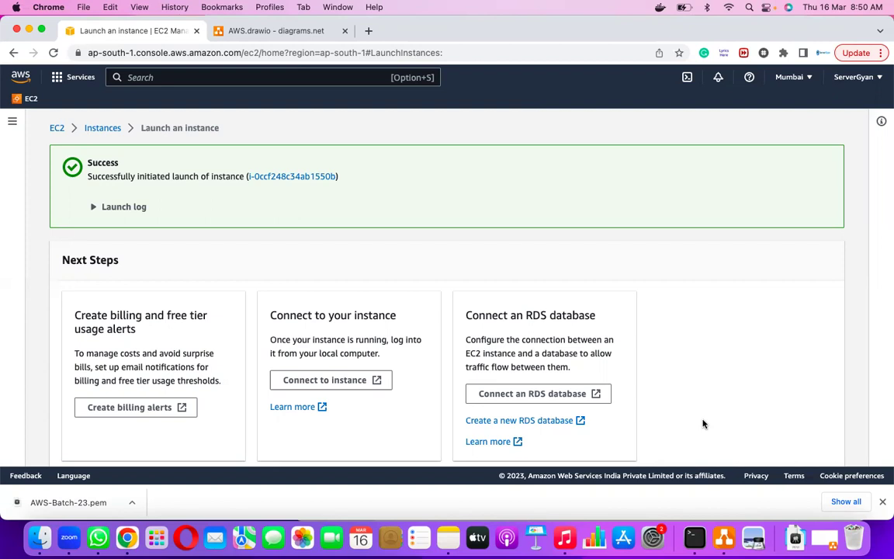
{"action": "left_click", "coordinate": [287, 177]}
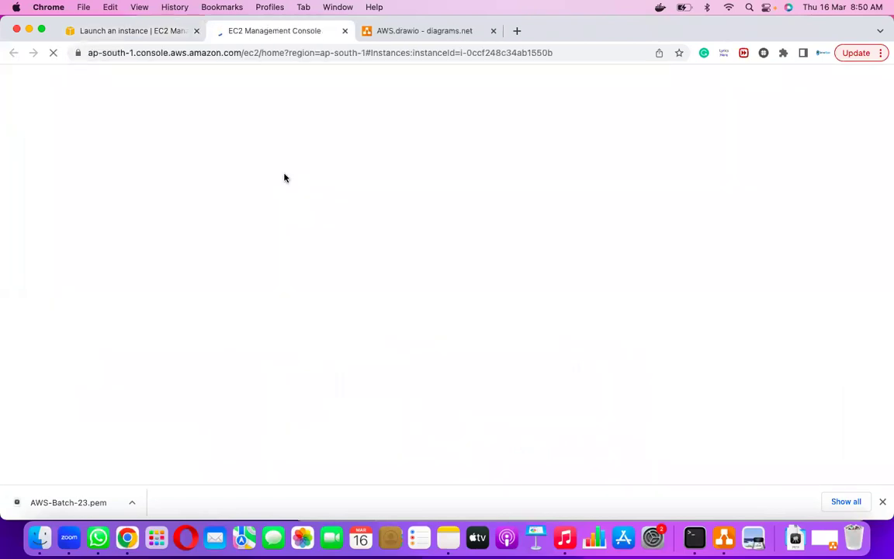
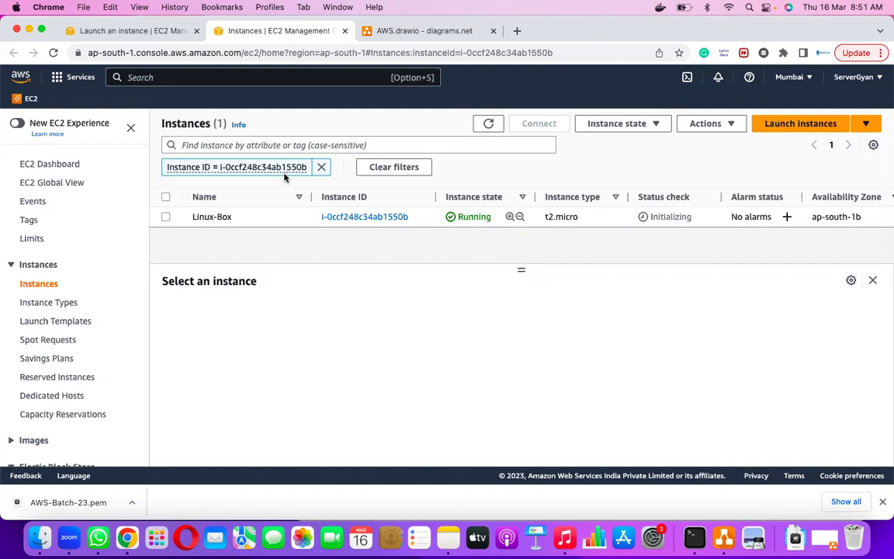
{"action": "left_click", "coordinate": [166, 218]}
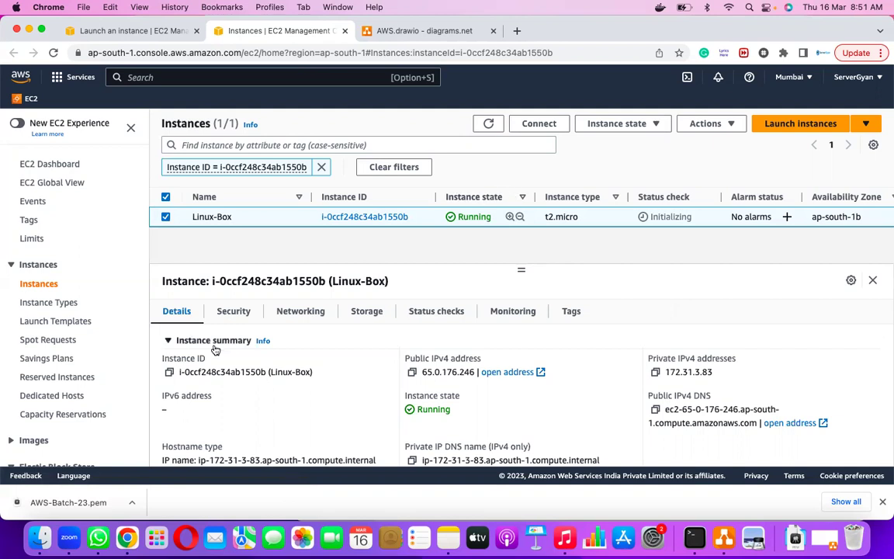
- Examine Linux-Box's instance summary, including its ID, IP addresses, DNS names, hostname, instance type, VPC and subnet
{"action": "scroll", "coordinate": [226, 374], "scroll_direction": "down", "scroll_amount": 1}
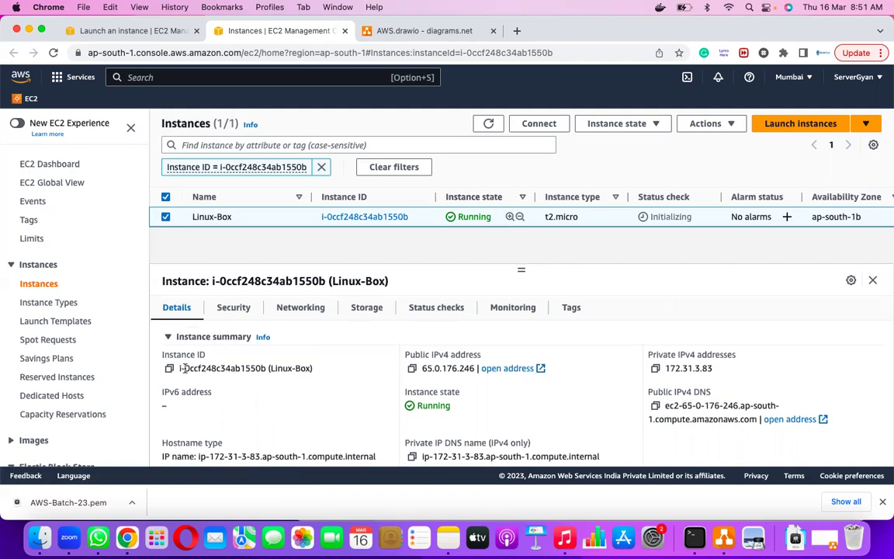
{"action": "left_click_drag", "start_coordinate": [270, 368], "coordinate": [317, 371]}
{"action": "scroll", "coordinate": [440, 364], "scroll_direction": "down", "scroll_amount": 2}
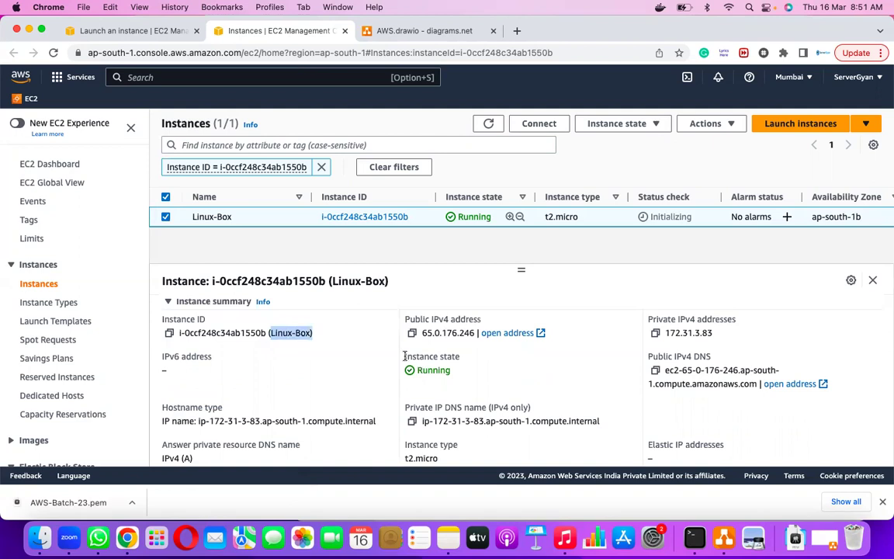
{"action": "scroll", "coordinate": [446, 365], "scroll_direction": "down", "scroll_amount": 3}
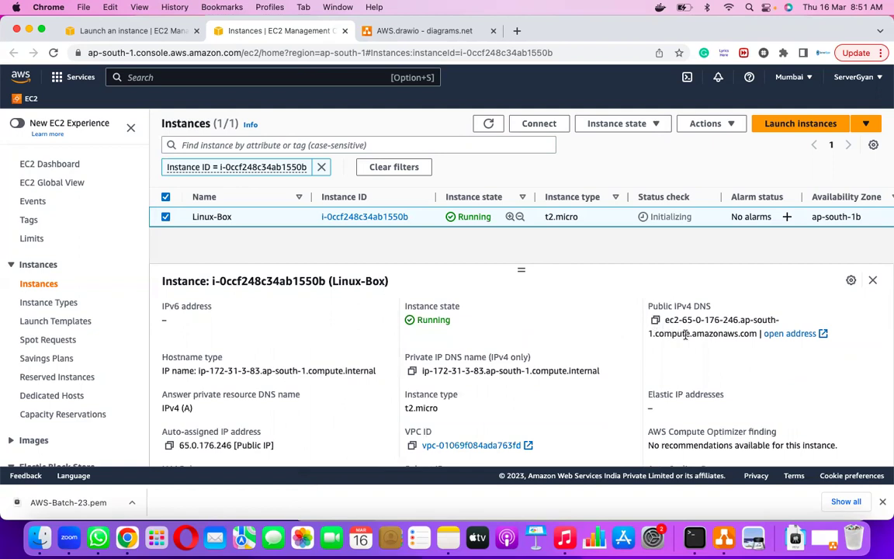
{"action": "scroll", "coordinate": [685, 341], "scroll_direction": "down", "scroll_amount": 2}
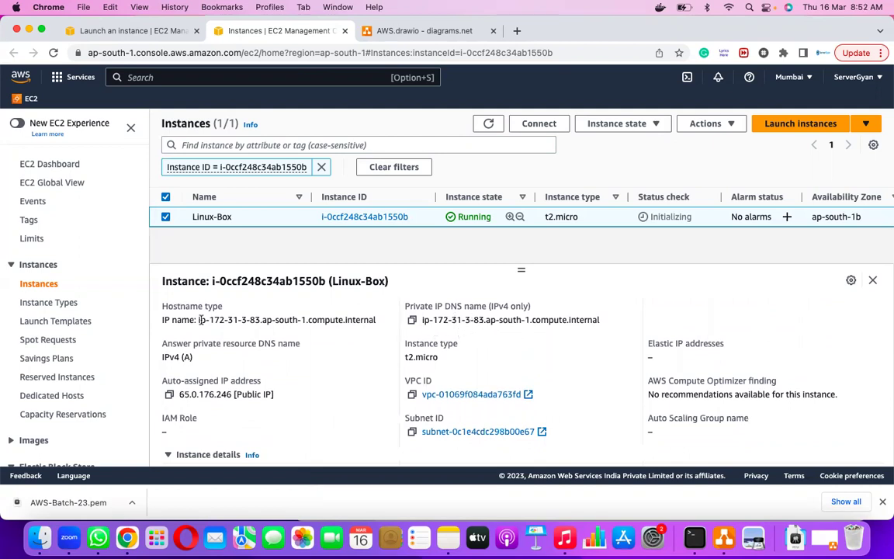
{"action": "left_click_drag", "start_coordinate": [199, 319], "coordinate": [376, 321]}
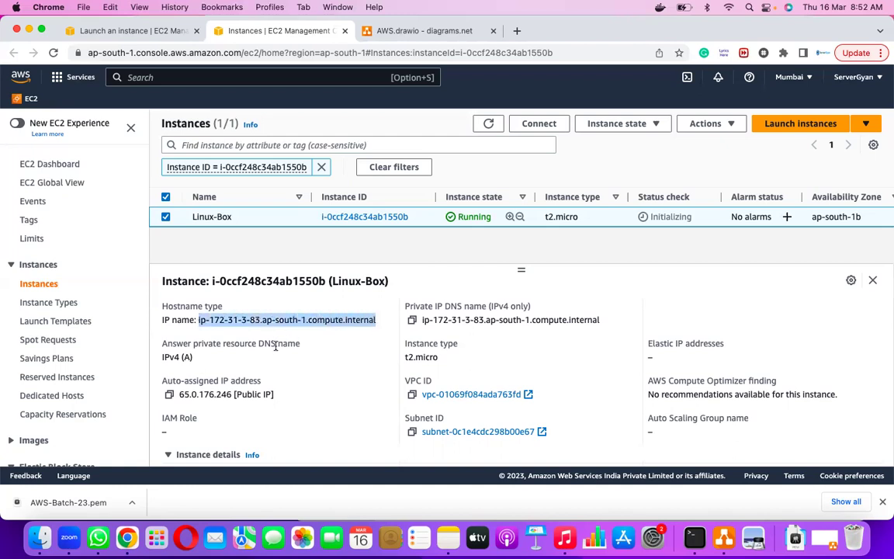
{"action": "scroll", "coordinate": [249, 312], "scroll_direction": "down", "scroll_amount": 2}
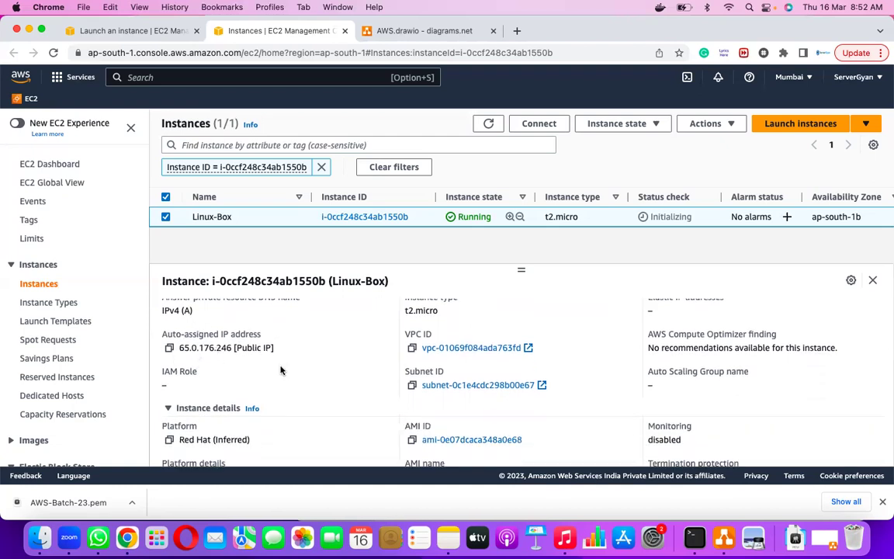
{"action": "scroll", "coordinate": [409, 347], "scroll_direction": "up", "scroll_amount": 1}
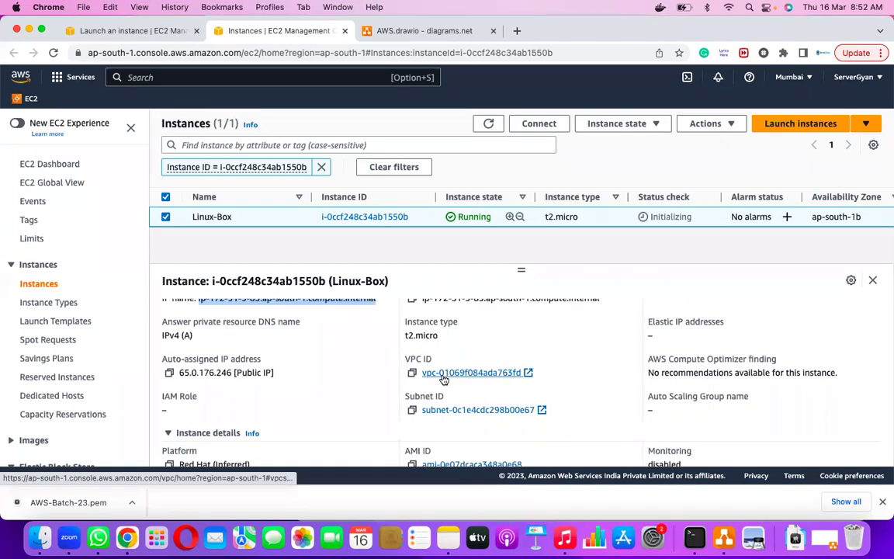
{"action": "scroll", "coordinate": [419, 381], "scroll_direction": "down", "scroll_amount": 1}
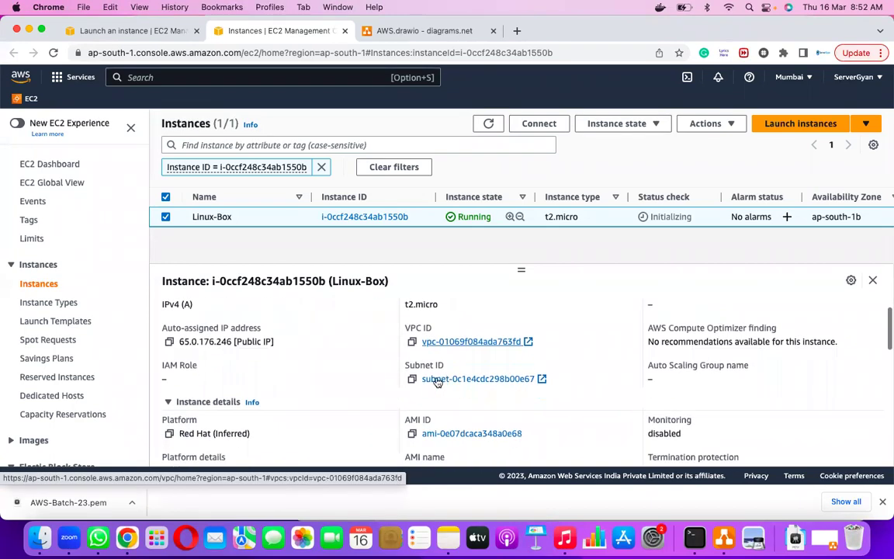
- Look through Linux-Box's instance details, covering platform, AMI, launch time, key pair and capacity reservation, and return to the summary
{"action": "scroll", "coordinate": [419, 382], "scroll_direction": "down", "scroll_amount": 2}
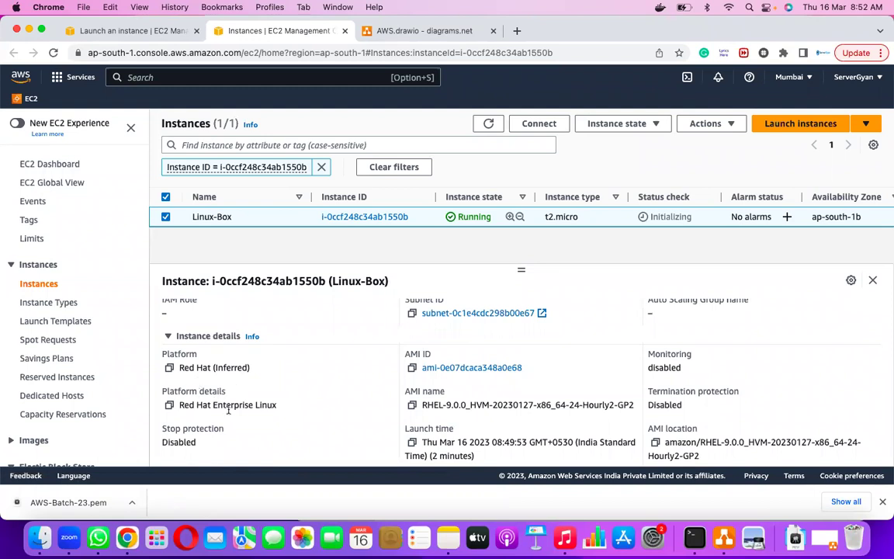
{"action": "scroll", "coordinate": [233, 418], "scroll_direction": "down", "scroll_amount": 1}
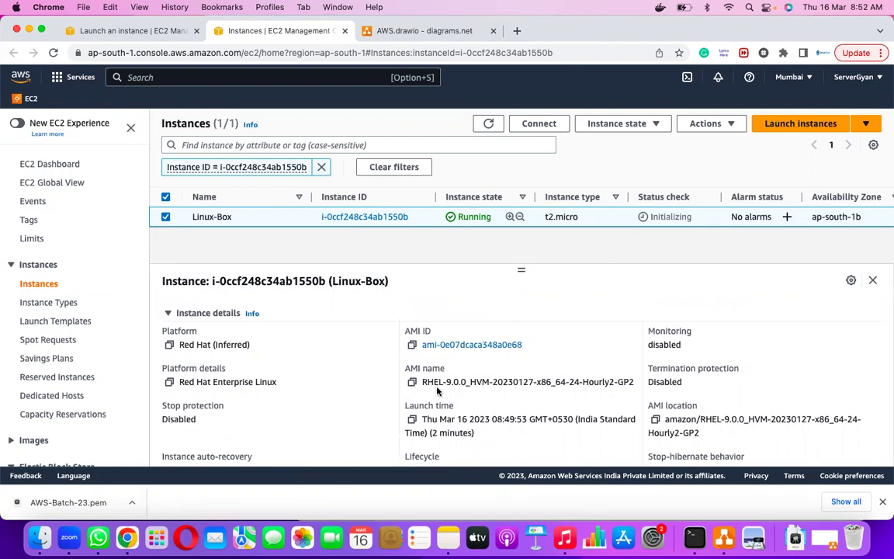
{"action": "scroll", "coordinate": [396, 365], "scroll_direction": "down", "scroll_amount": 2}
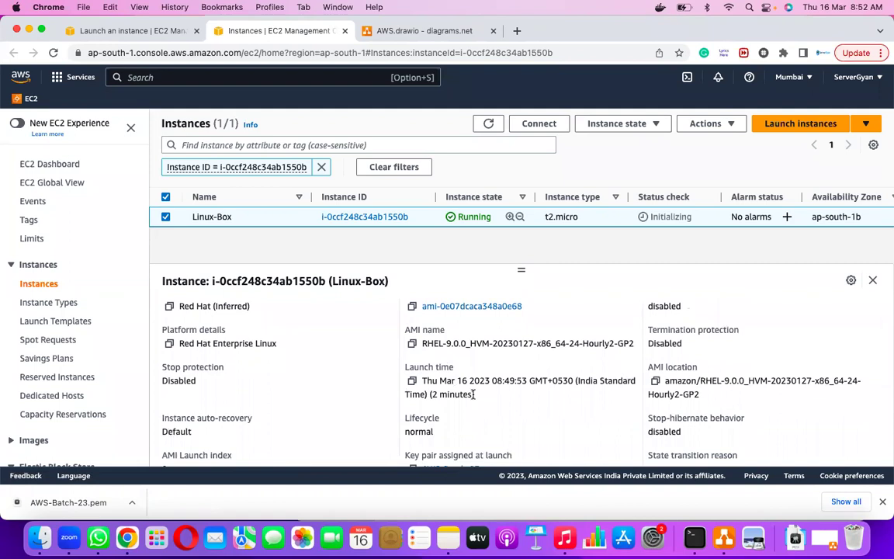
{"action": "scroll", "coordinate": [466, 394], "scroll_direction": "down", "scroll_amount": 2}
{"action": "scroll", "coordinate": [475, 400], "scroll_direction": "down", "scroll_amount": 1}
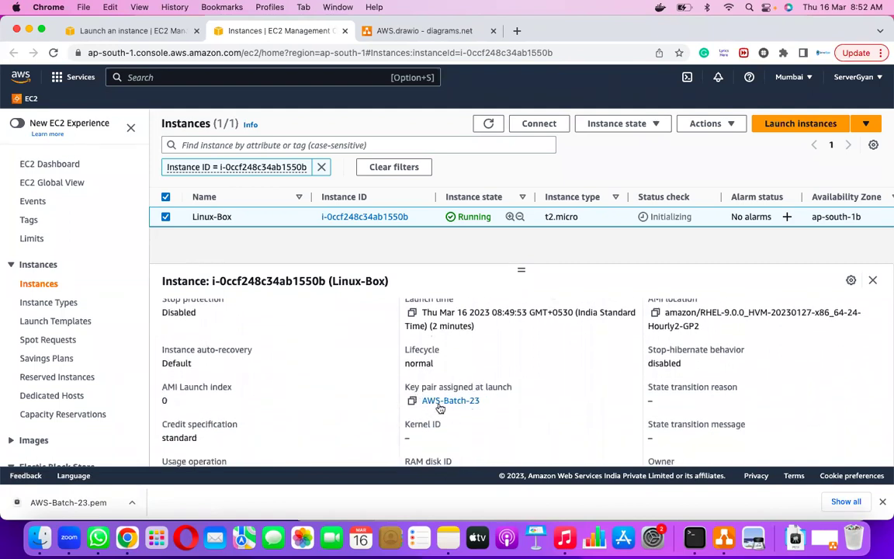
{"action": "scroll", "coordinate": [462, 406], "scroll_direction": "down", "scroll_amount": 8}
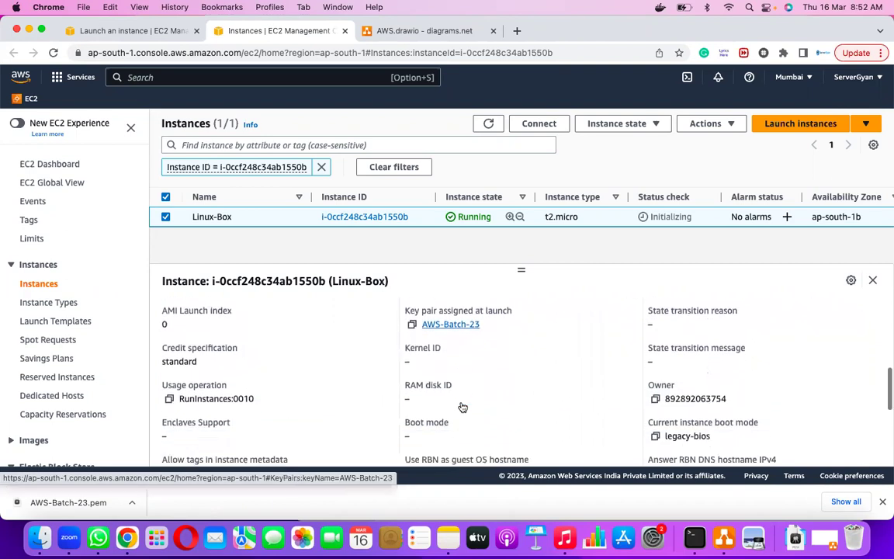
{"action": "scroll", "coordinate": [460, 406], "scroll_direction": "down", "scroll_amount": 2}
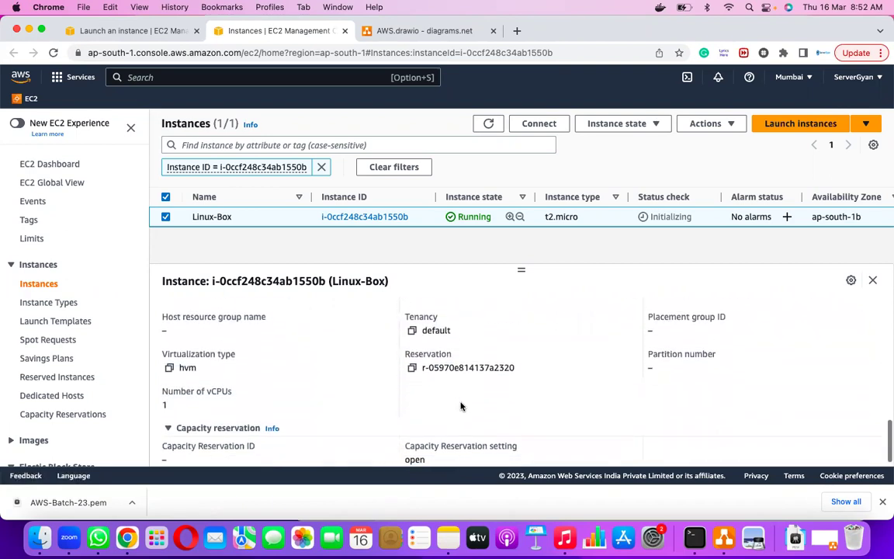
{"action": "scroll", "coordinate": [461, 406], "scroll_direction": "up", "scroll_amount": 15}
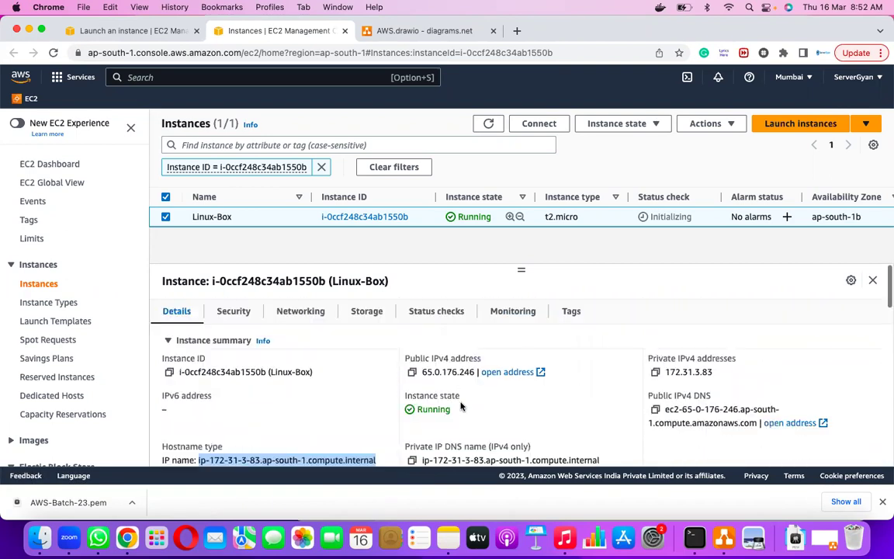
- Review Linux-Box's security details, including its attached security group and inbound rules
{"action": "left_click", "coordinate": [234, 311]}
{"action": "scroll", "coordinate": [435, 393], "scroll_direction": "down", "scroll_amount": 4}
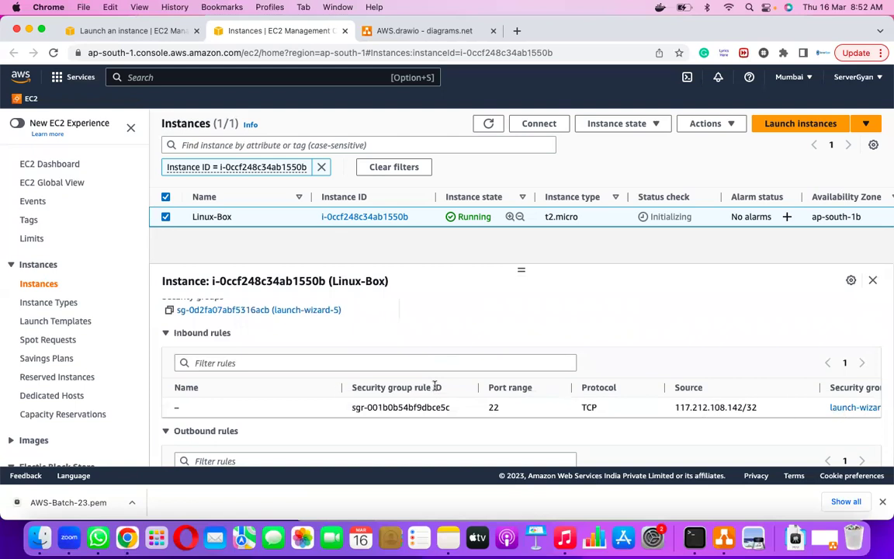
{"action": "scroll", "coordinate": [260, 419], "scroll_direction": "up", "scroll_amount": 2}
{"action": "scroll", "coordinate": [260, 419], "scroll_direction": "up", "scroll_amount": 2}
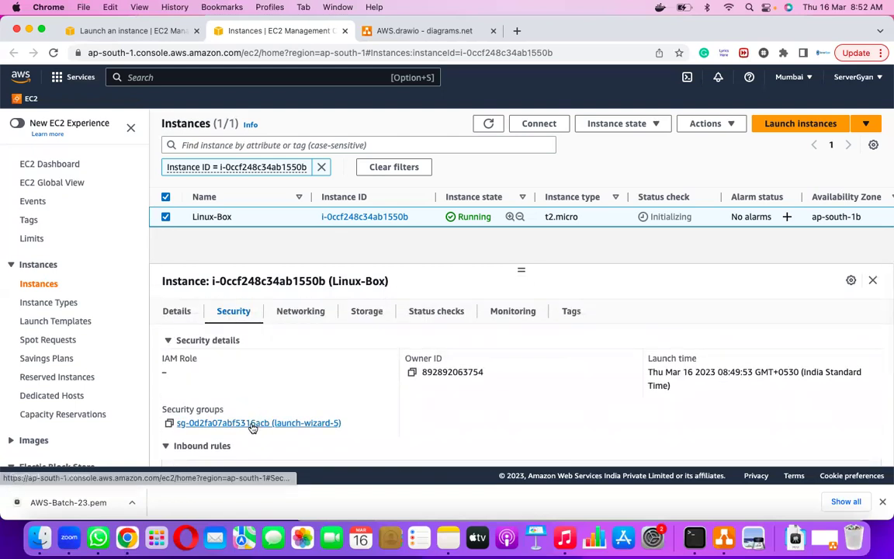
- Open the launch-wizard-5 security group attached to Linux-Box and bring up its inbound rules for editing
{"action": "left_click", "coordinate": [233, 423]}
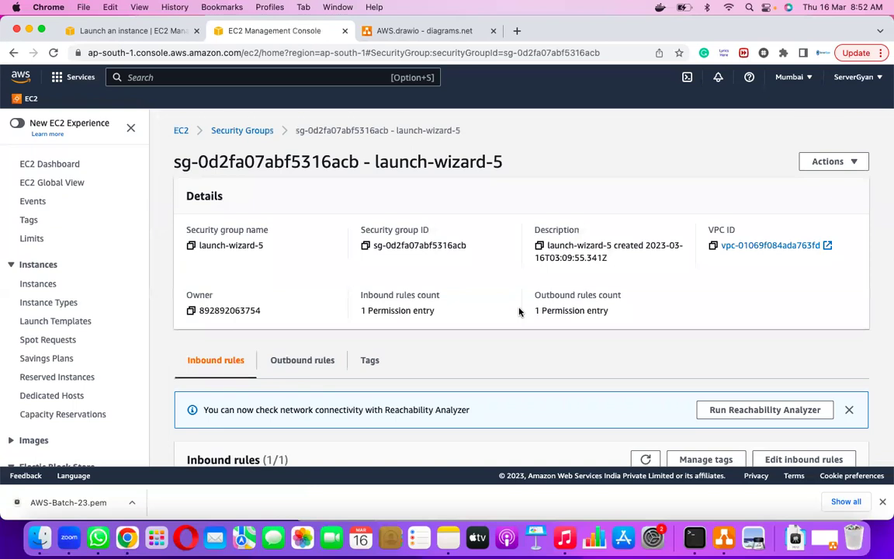
{"action": "scroll", "coordinate": [777, 409], "scroll_direction": "down", "scroll_amount": 2}
{"action": "left_click", "coordinate": [784, 404]}
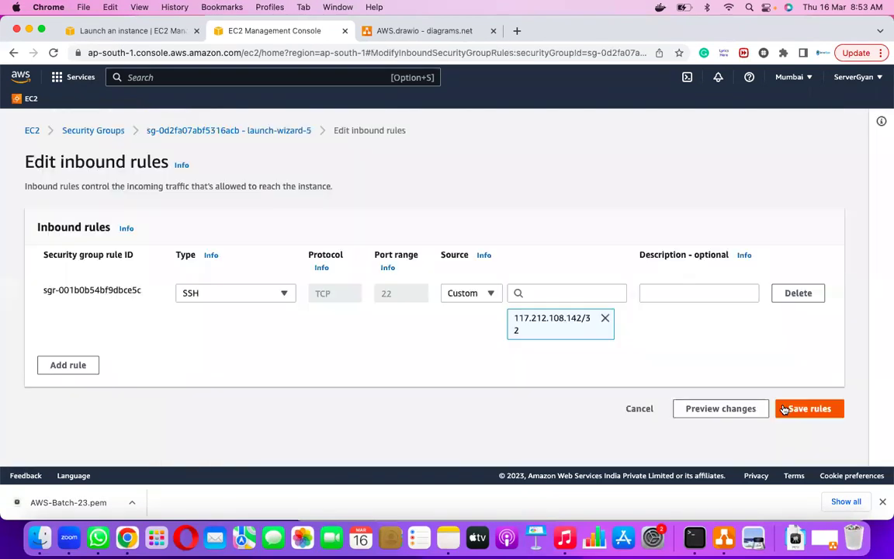
- Add an inbound HTTP rule with My IP as the source and save the security group's rules
{"action": "left_click", "coordinate": [78, 368]}
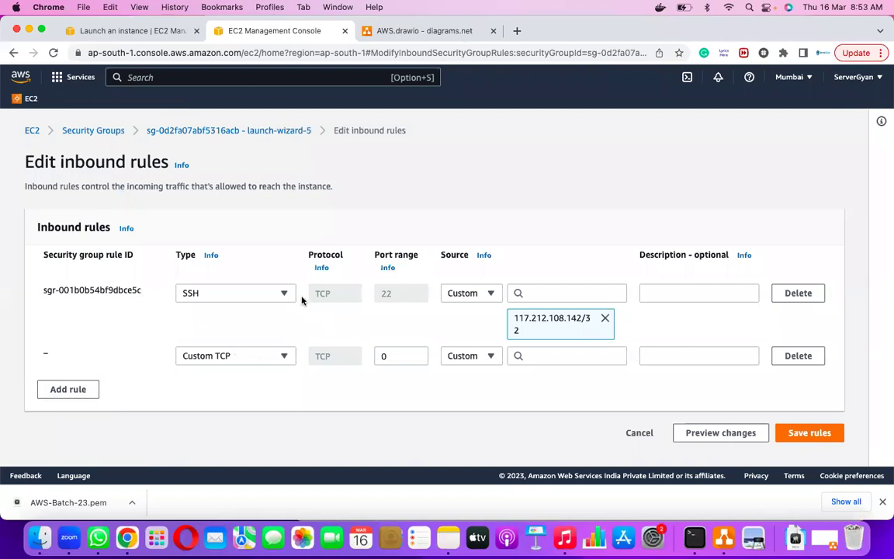
{"action": "left_click", "coordinate": [281, 357]}
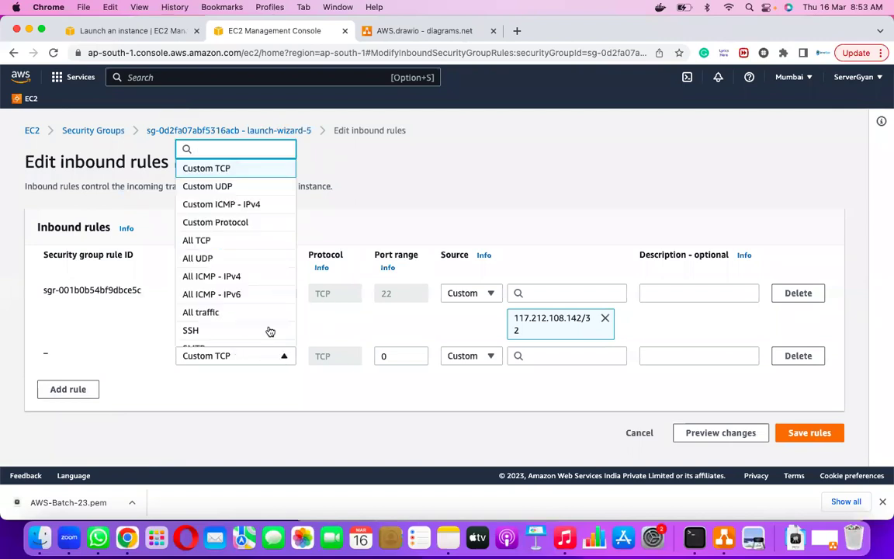
{"action": "scroll", "coordinate": [264, 312], "scroll_direction": "down", "scroll_amount": 1}
{"action": "scroll", "coordinate": [261, 311], "scroll_direction": "down", "scroll_amount": 3}
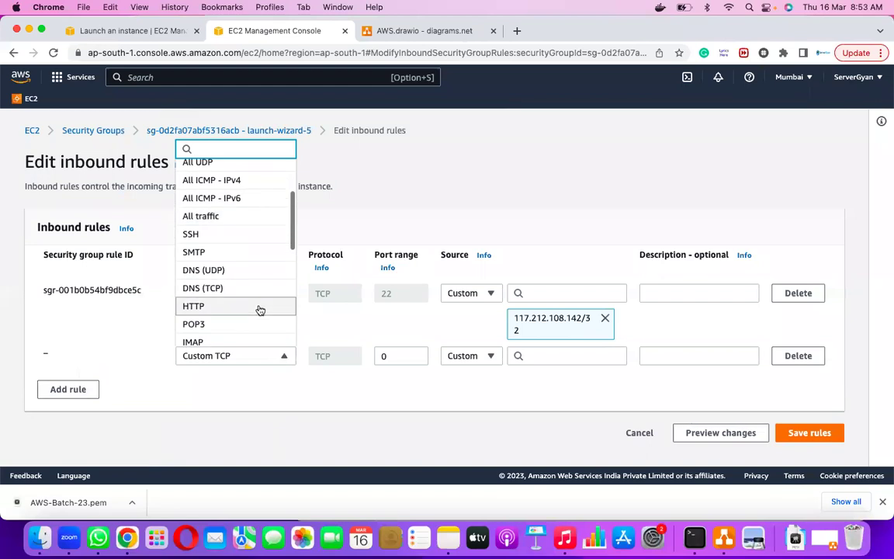
{"action": "left_click", "coordinate": [259, 309]}
{"action": "left_click", "coordinate": [464, 359]}
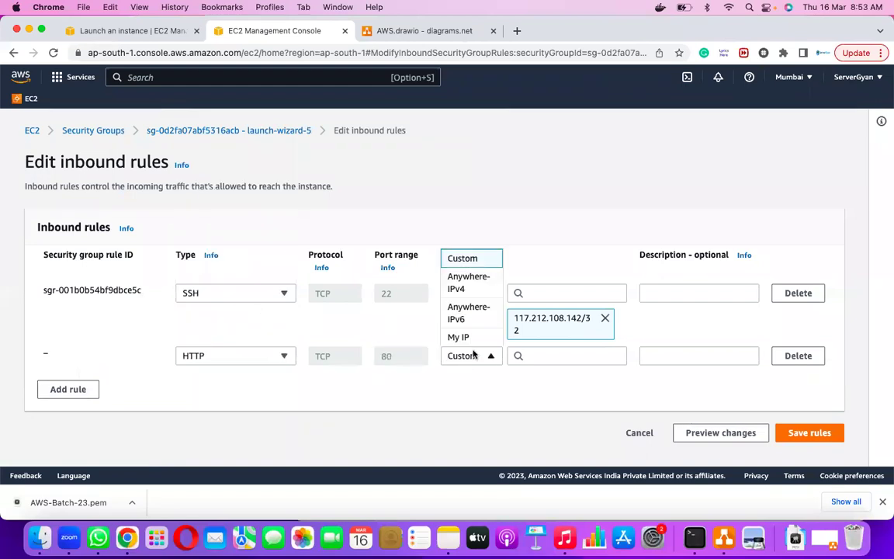
{"action": "left_click", "coordinate": [457, 335]}
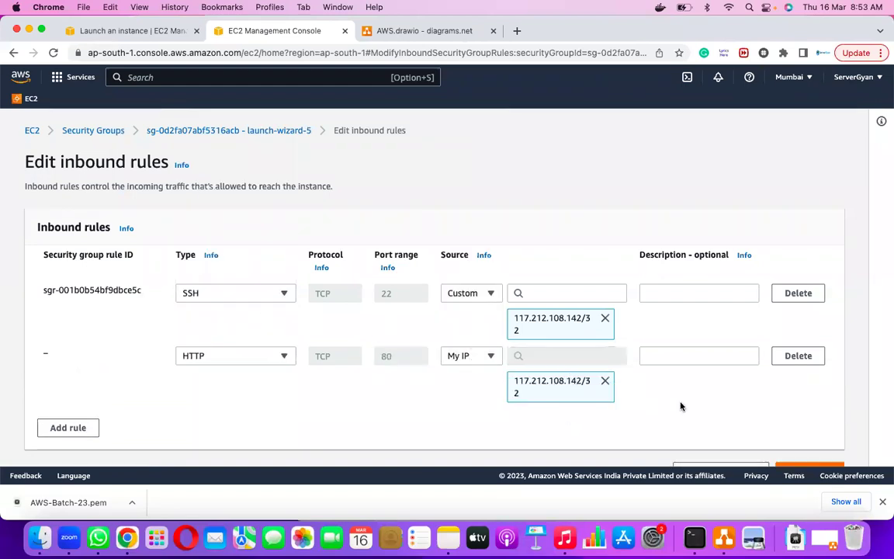
{"action": "scroll", "coordinate": [699, 410], "scroll_direction": "down", "scroll_amount": 1}
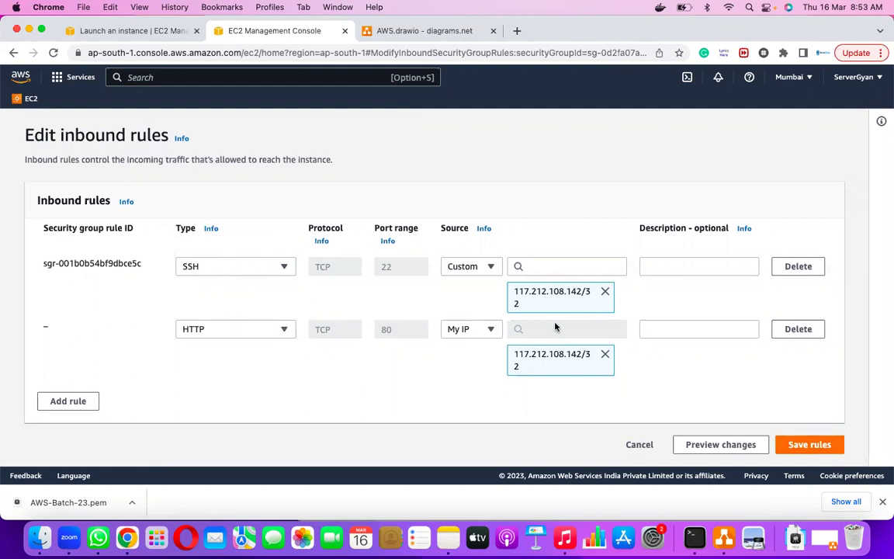
{"action": "left_click", "coordinate": [819, 446]}
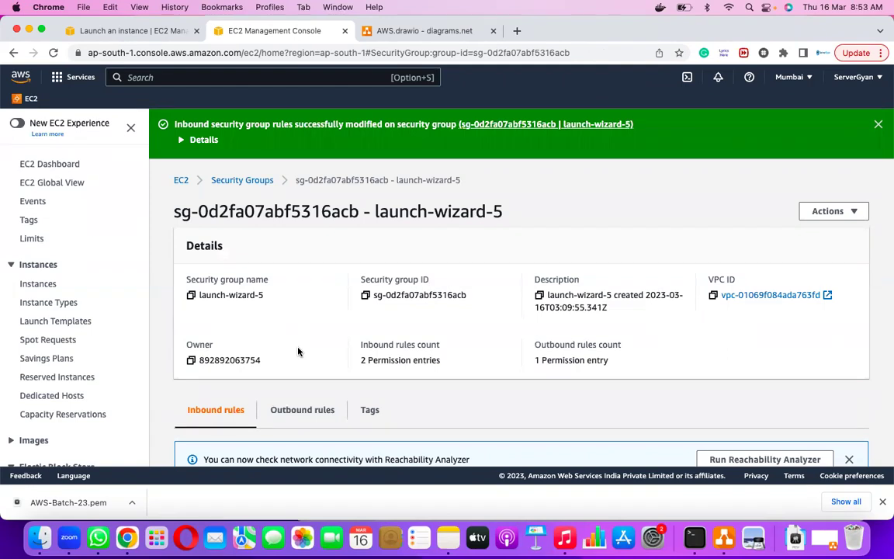
- Review the launch-wizard-5 security group's outbound rules, checking the allowed traffic type, protocol and port range
{"action": "scroll", "coordinate": [298, 352], "scroll_direction": "down", "scroll_amount": 2}
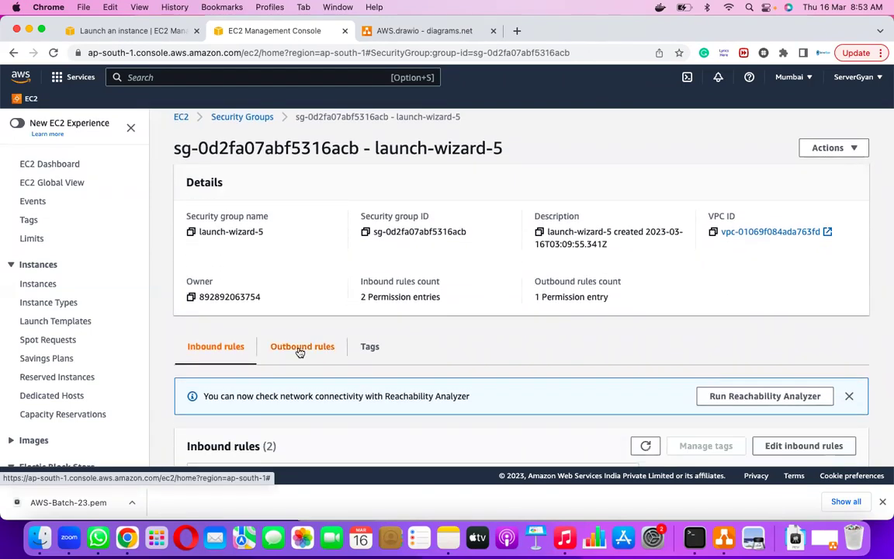
{"action": "scroll", "coordinate": [300, 352], "scroll_direction": "down", "scroll_amount": 1}
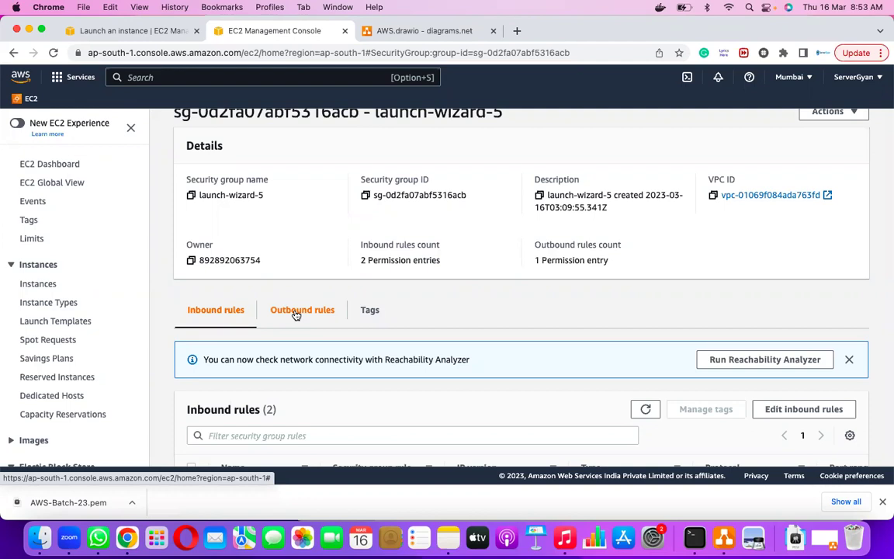
{"action": "left_click", "coordinate": [296, 312]}
{"action": "scroll", "coordinate": [460, 387], "scroll_direction": "down", "scroll_amount": 1}
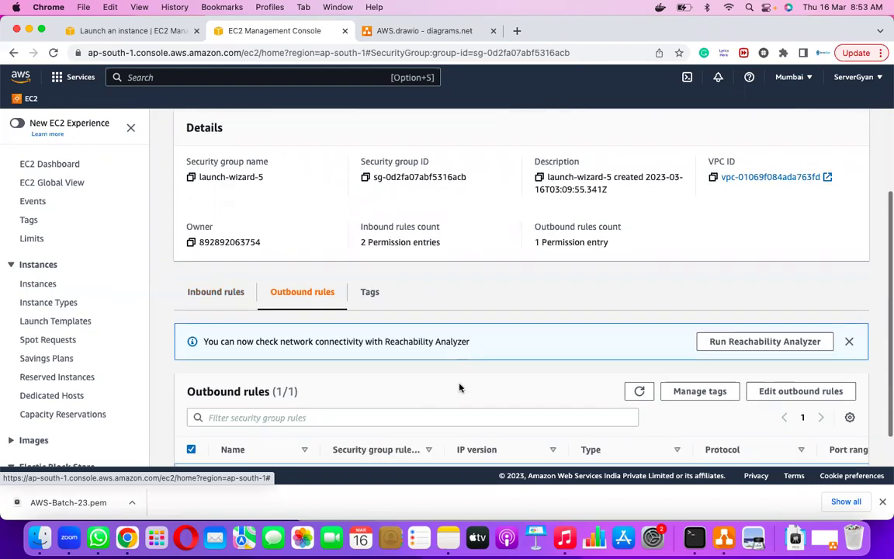
{"action": "scroll", "coordinate": [460, 388], "scroll_direction": "down", "scroll_amount": 2}
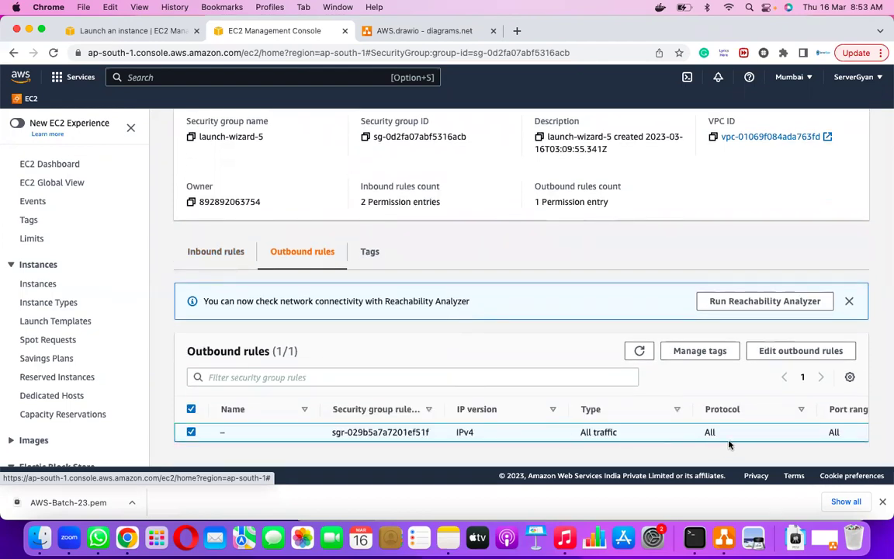
{"action": "left_click_drag", "start_coordinate": [704, 432], "coordinate": [878, 432]}
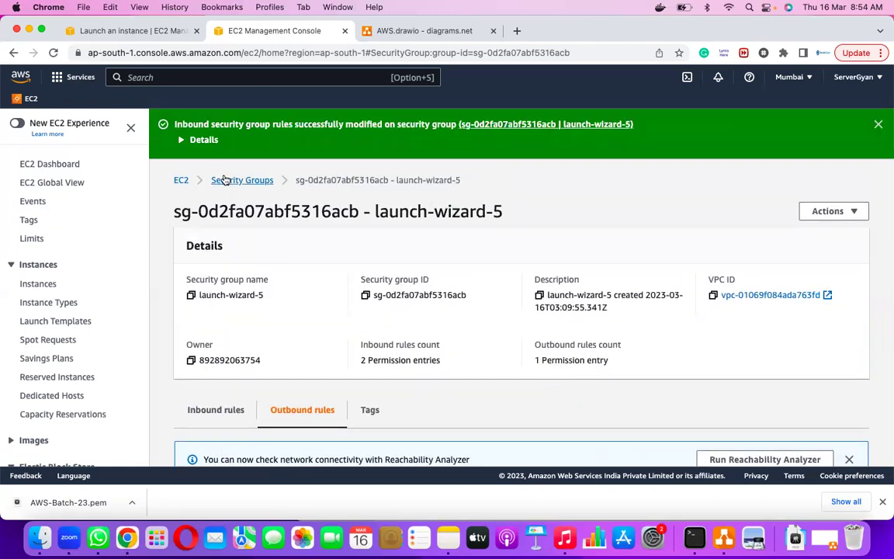
- Return to the list of running EC2 instances and select Linux-Box to show its details
{"action": "left_click", "coordinate": [181, 182]}
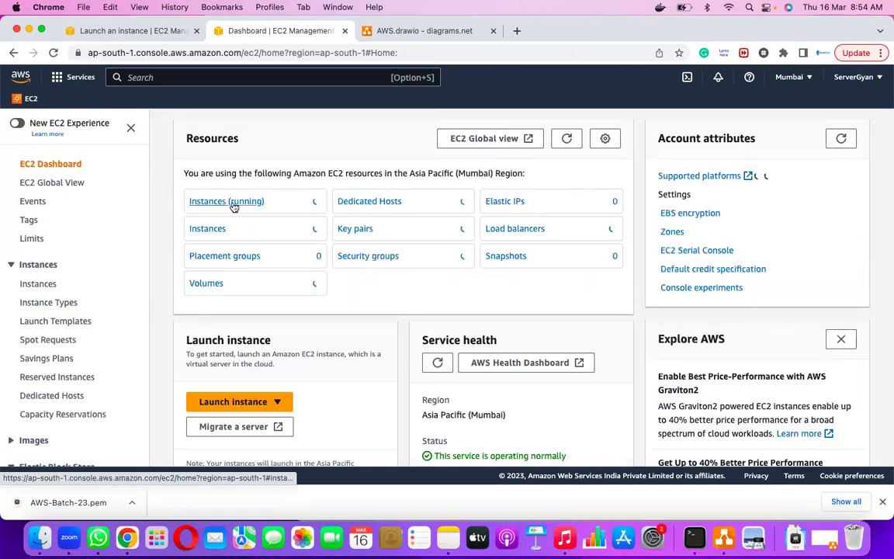
{"action": "left_click", "coordinate": [232, 204]}
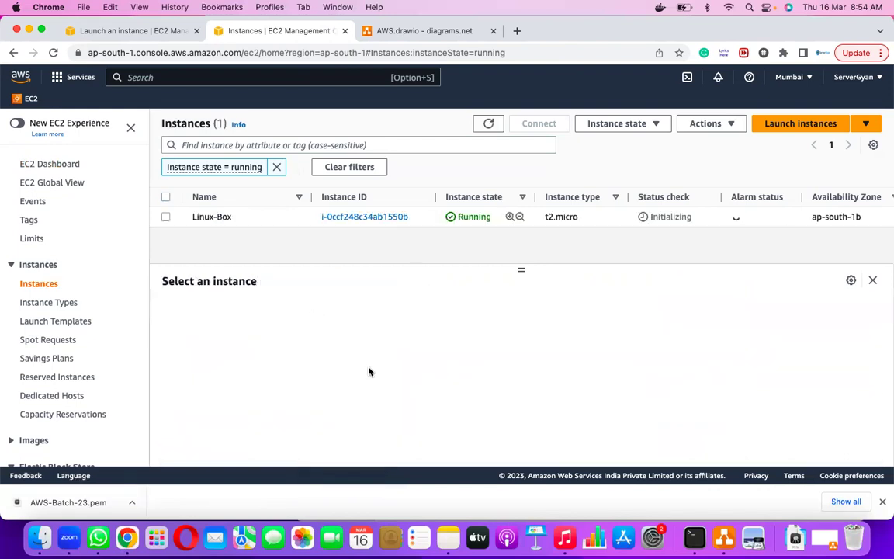
{"action": "left_click", "coordinate": [154, 211]}
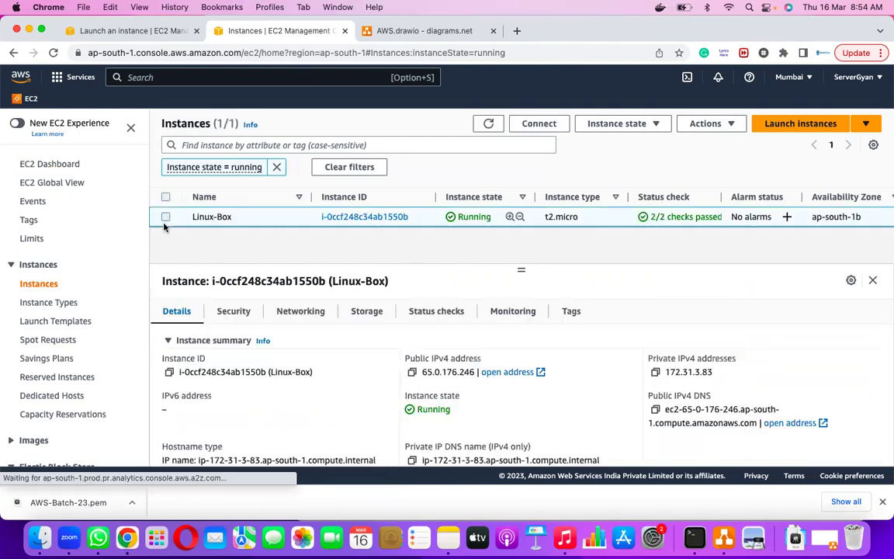
- Review Linux-Box's networking details, including its public and private IPv4 addresses, VPC, subnet, availability zone and network interfaces
{"action": "left_click", "coordinate": [301, 312]}
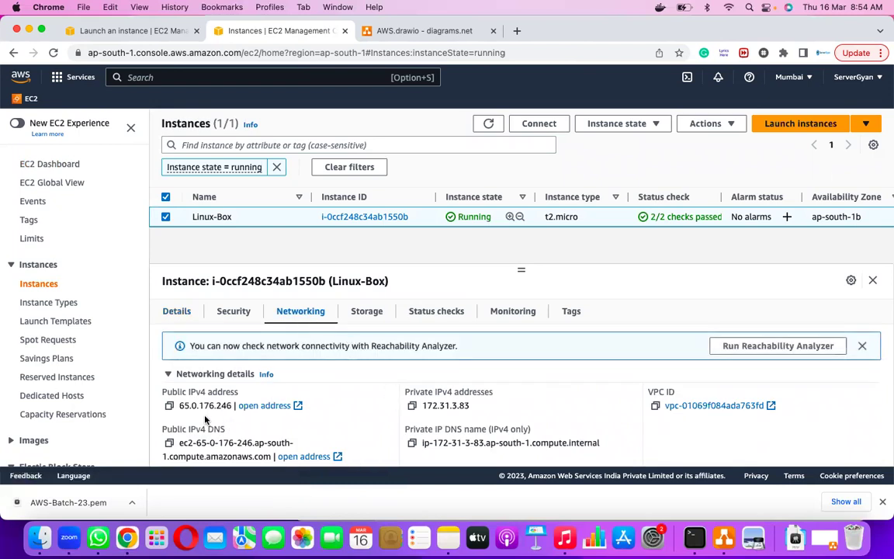
{"action": "scroll", "coordinate": [649, 437], "scroll_direction": "down", "scroll_amount": 5}
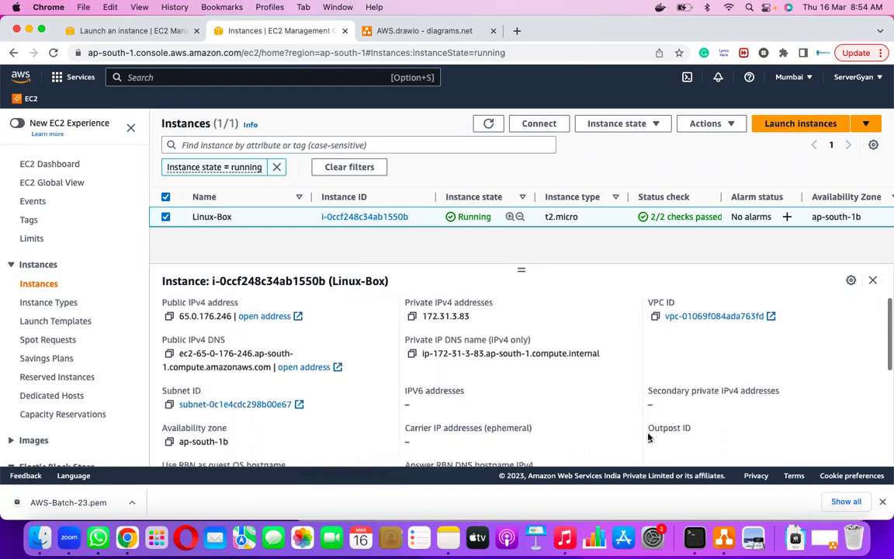
{"action": "scroll", "coordinate": [649, 437], "scroll_direction": "down", "scroll_amount": 5}
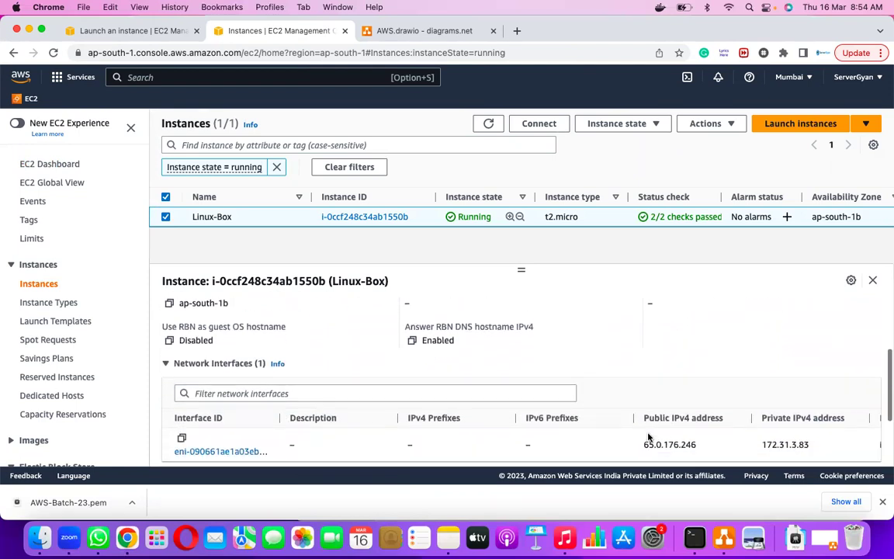
{"action": "scroll", "coordinate": [649, 437], "scroll_direction": "up", "scroll_amount": 10}
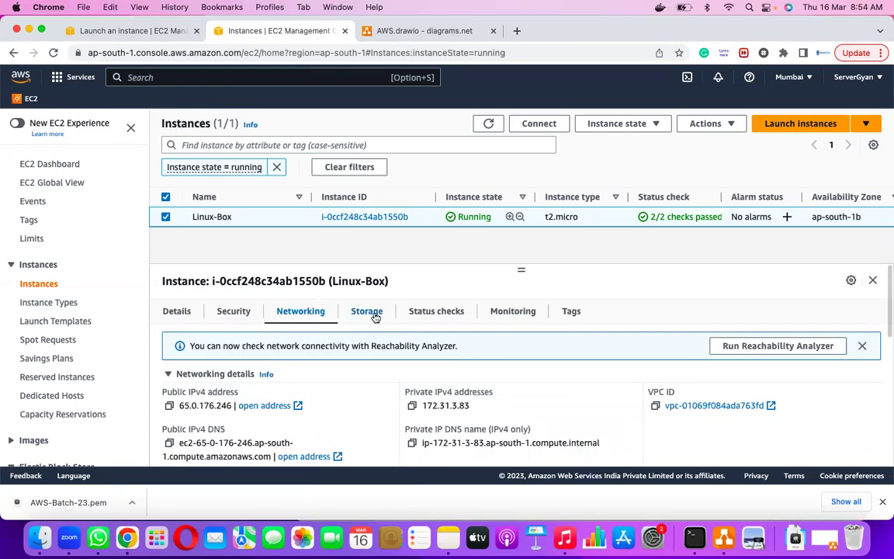
- Review Linux-Box's storage, checking its block device's volume size and encryption, and examine the system and instance status checks
{"action": "left_click", "coordinate": [374, 314]}
{"action": "scroll", "coordinate": [466, 404], "scroll_direction": "down", "scroll_amount": 3}
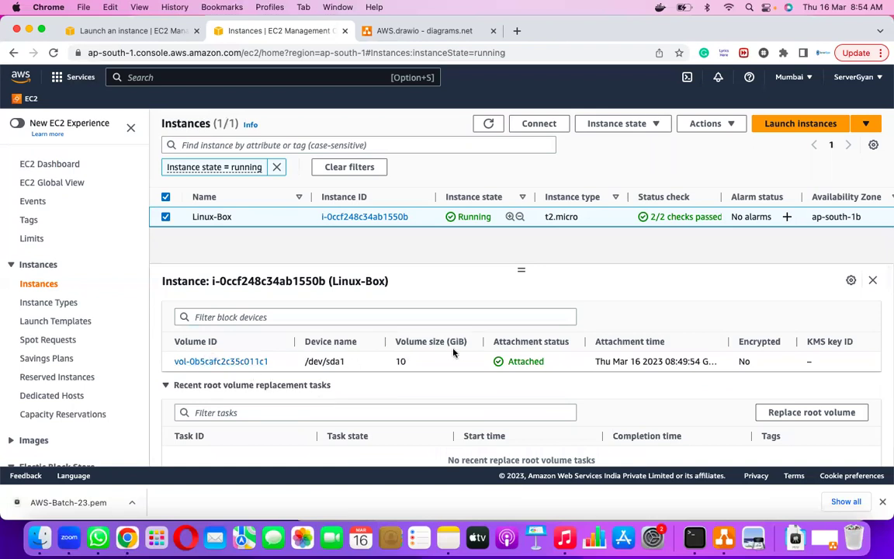
{"action": "left_click_drag", "start_coordinate": [737, 362], "coordinate": [765, 365]}
{"action": "scroll", "coordinate": [535, 363], "scroll_direction": "up", "scroll_amount": 3}
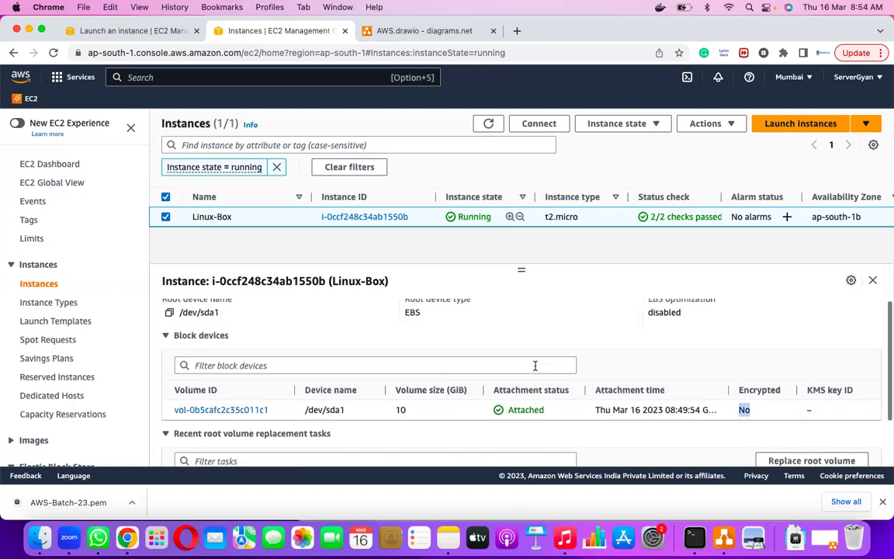
{"action": "left_click", "coordinate": [436, 311]}
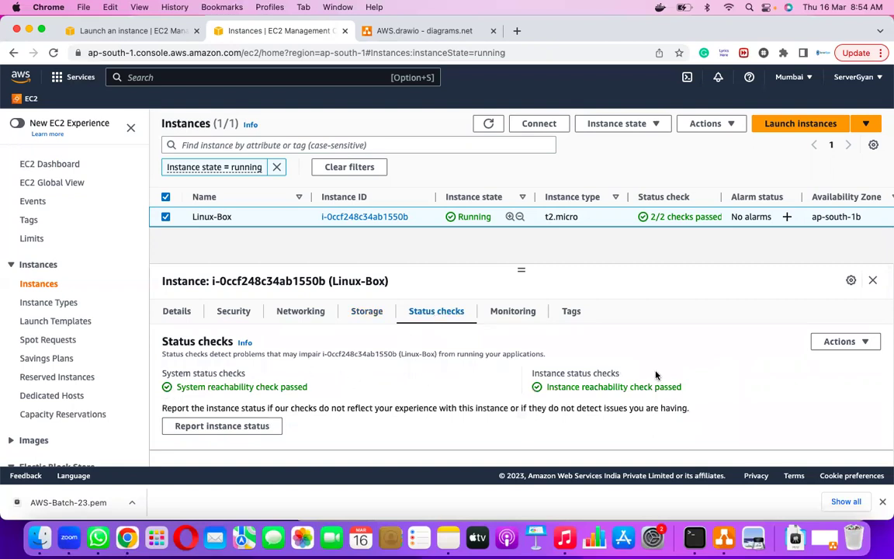
- Review Linux-Box's monitoring graphs, such as CPU utilization and network traffic, and check the tags assigned to the instance
{"action": "left_click", "coordinate": [512, 311]}
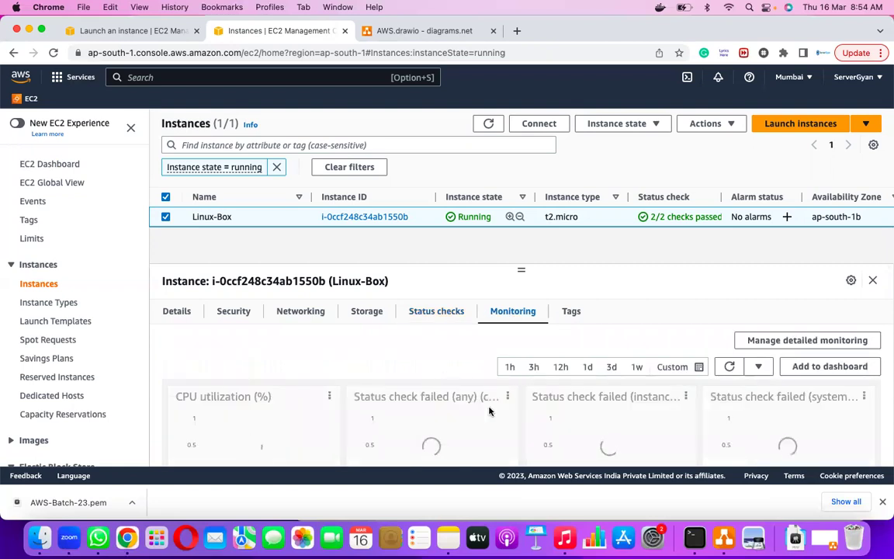
{"action": "scroll", "coordinate": [489, 411], "scroll_direction": "down", "scroll_amount": 5}
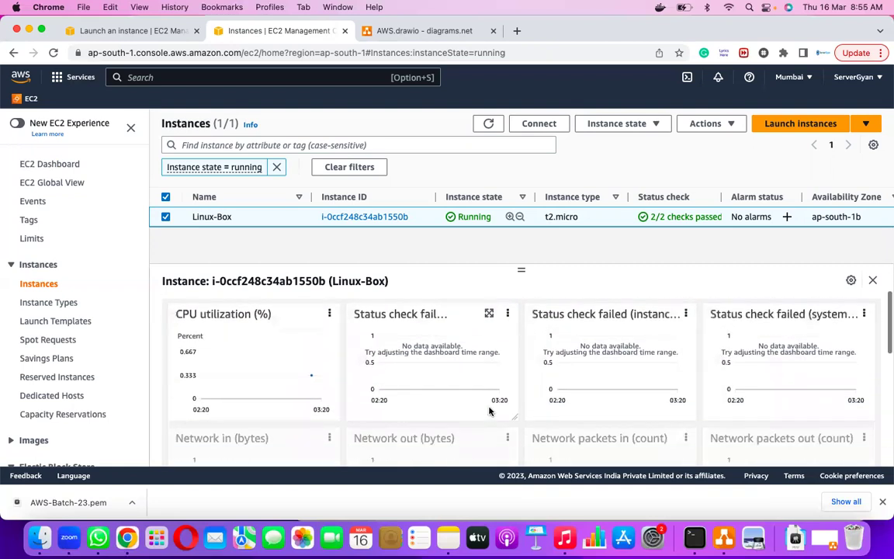
{"action": "scroll", "coordinate": [489, 410], "scroll_direction": "down", "scroll_amount": 3}
{"action": "scroll", "coordinate": [489, 403], "scroll_direction": "up", "scroll_amount": 10}
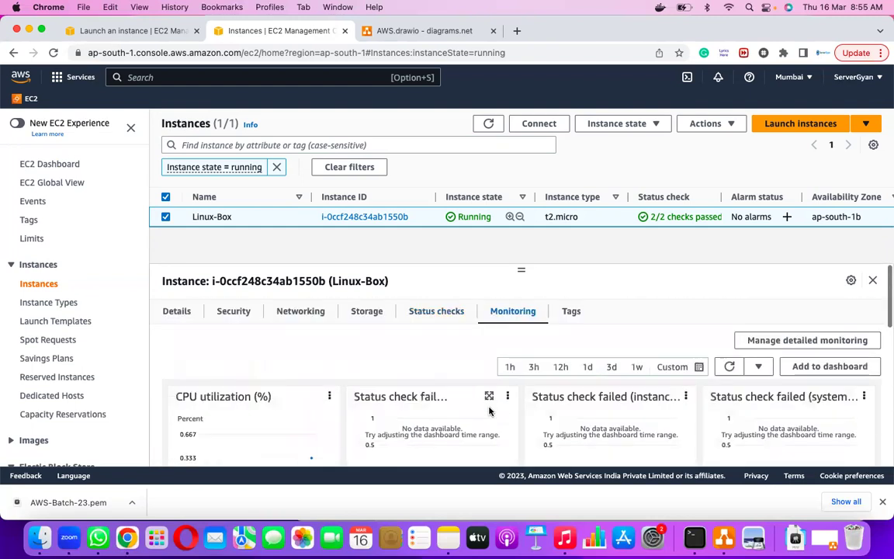
{"action": "left_click", "coordinate": [572, 311]}
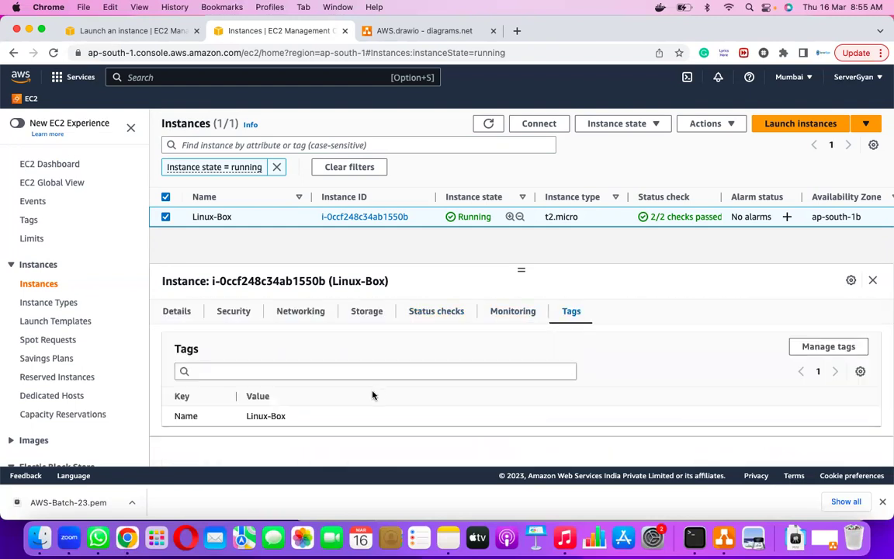